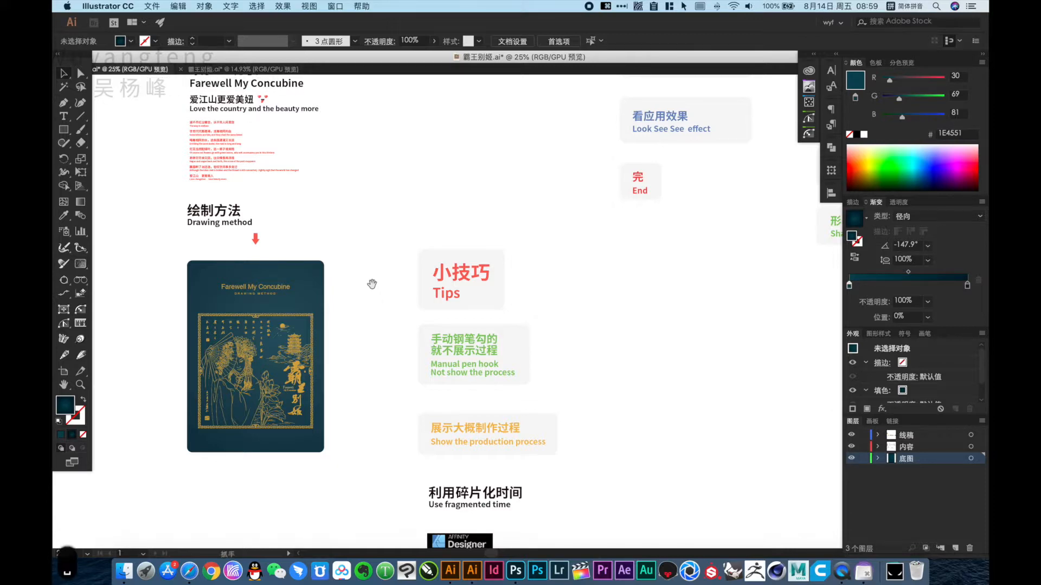
Step: Hide all tool panels to get an unobstructed view of the teal poster artwork
left_click_drag(372, 284, 506, 269)
key("super+space")
left_click_drag(275, 233, 569, 449)
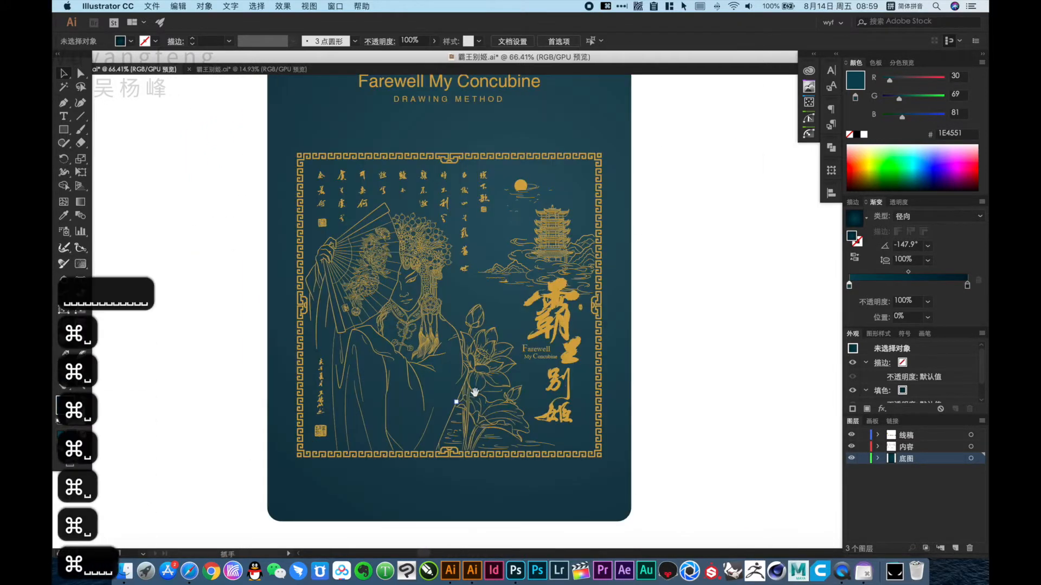
key("Tab")
key("space")
Step: Examine the Farewell My Concubine title and its subtitle above the poster
left_click_drag(623, 250, 657, 441)
left_click_drag(570, 255, 604, 435)
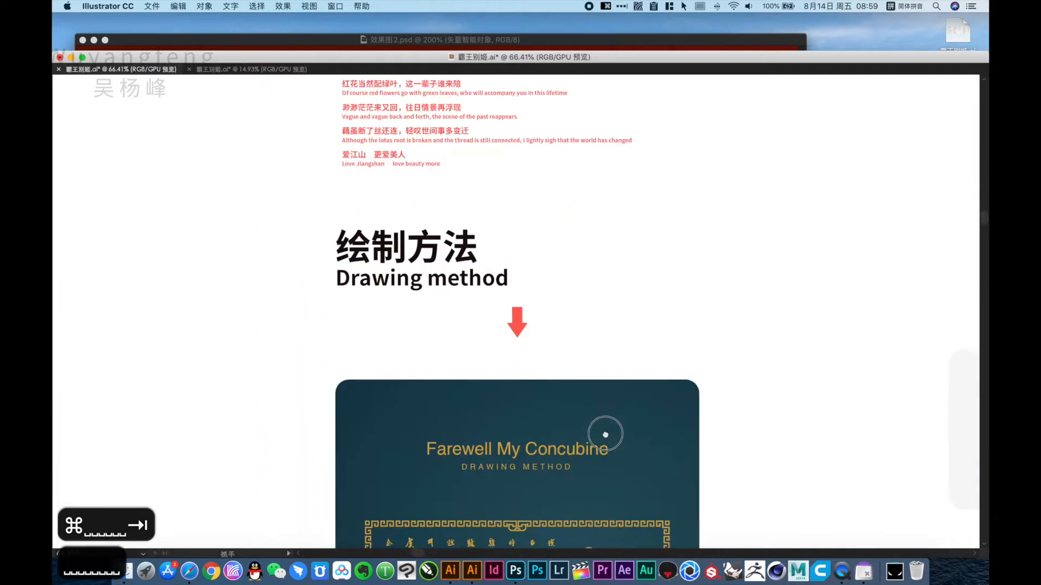
left_click_drag(588, 319, 607, 439)
left_click_drag(607, 304, 610, 421)
left_click_drag(623, 325, 629, 403)
key("super+space")
left_click_drag(386, 150, 724, 408)
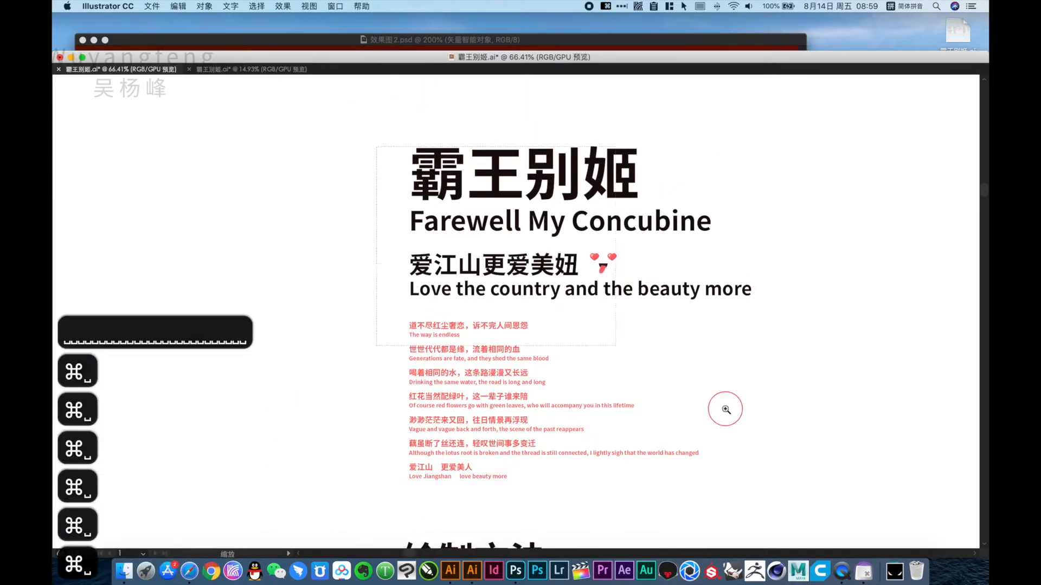
left_click_drag(607, 294, 617, 339)
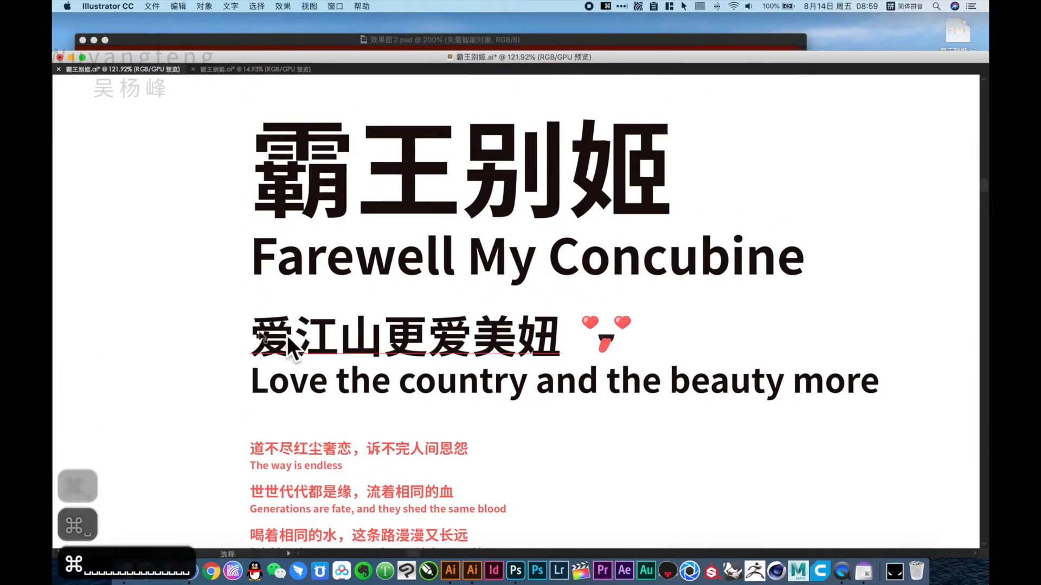
left_click_drag(539, 399, 591, 247)
Step: Read the red Chinese and English lyric lines beneath the subtitle
key("super+space")
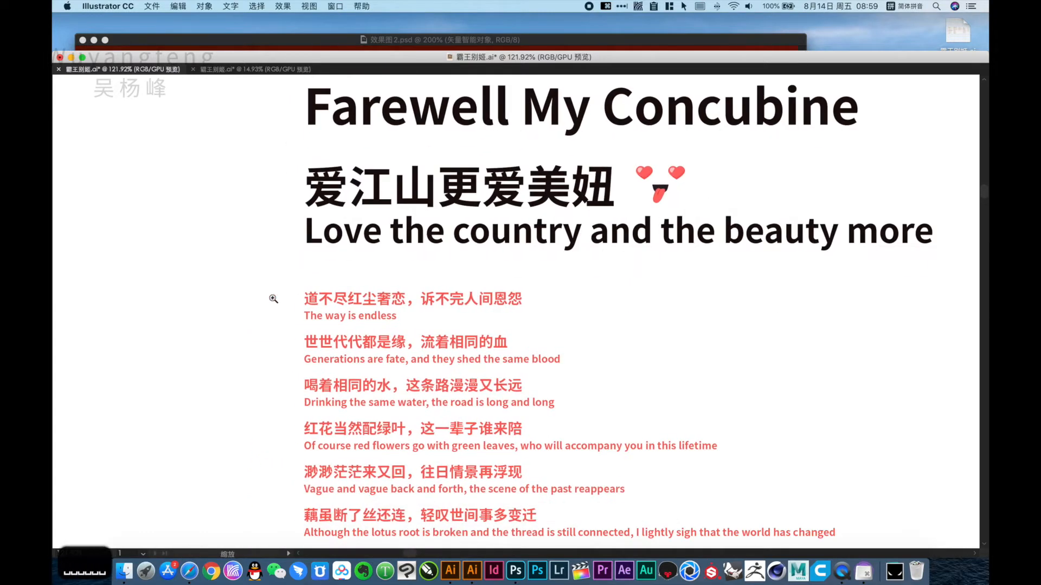
left_click_drag(269, 292, 634, 426)
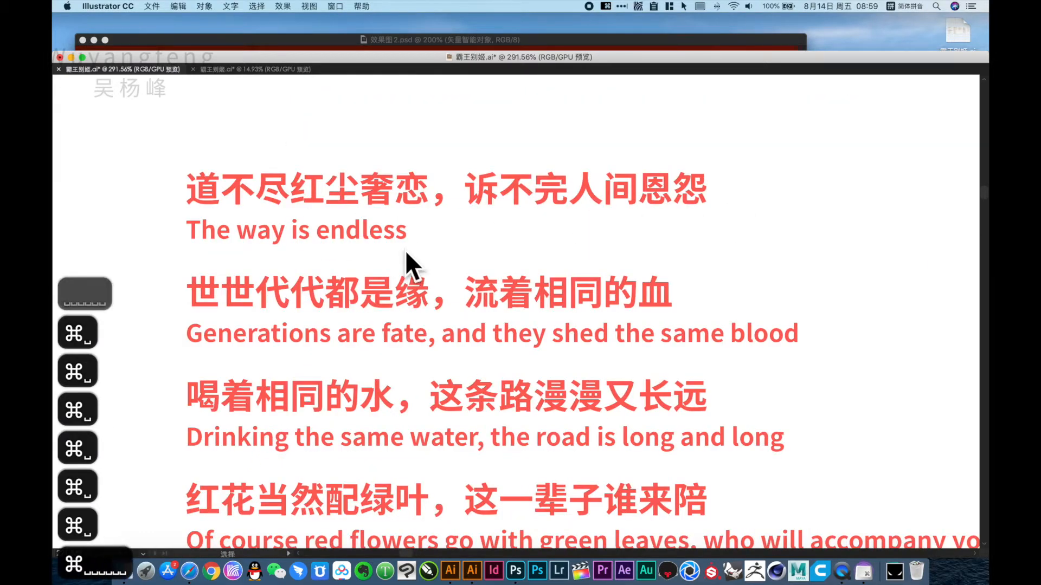
left_click_drag(753, 392, 756, 225)
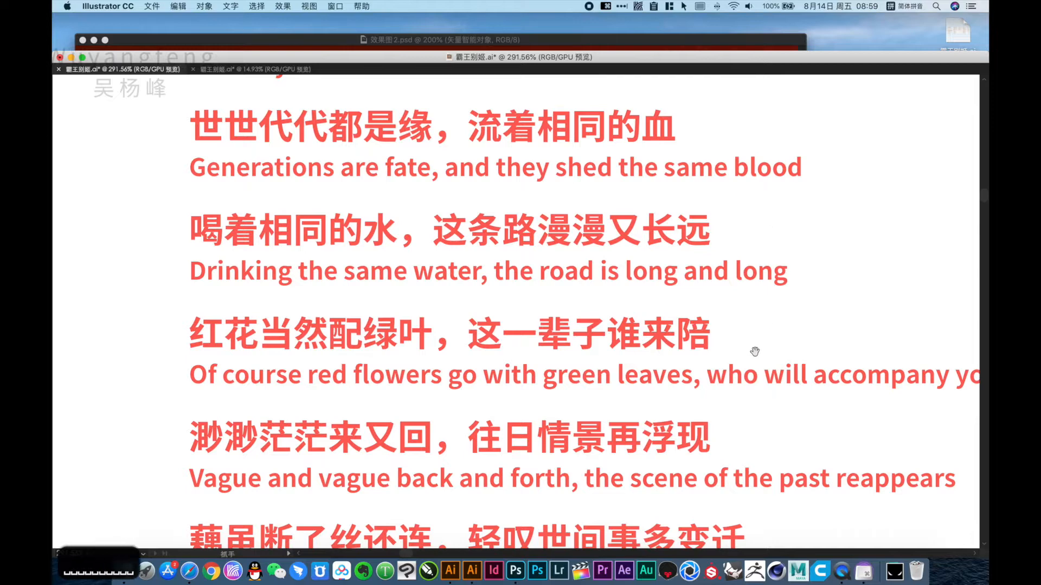
scroll(754, 351, "down", 5)
scroll(734, 314, "right", 3)
key("alt+super+space")
left_click(734, 369)
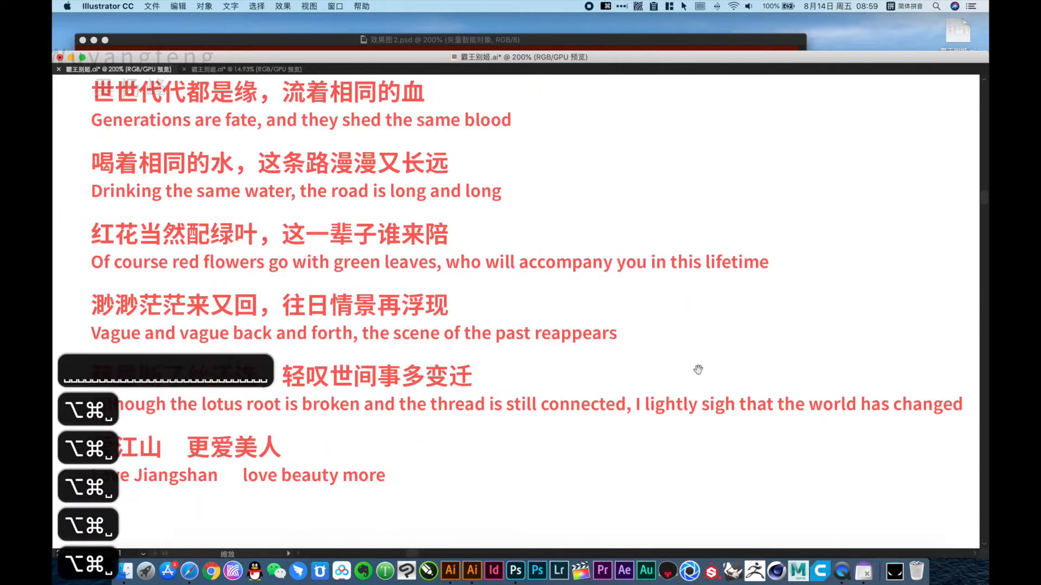
scroll(652, 350, "down", 5)
scroll(674, 356, "left", 2)
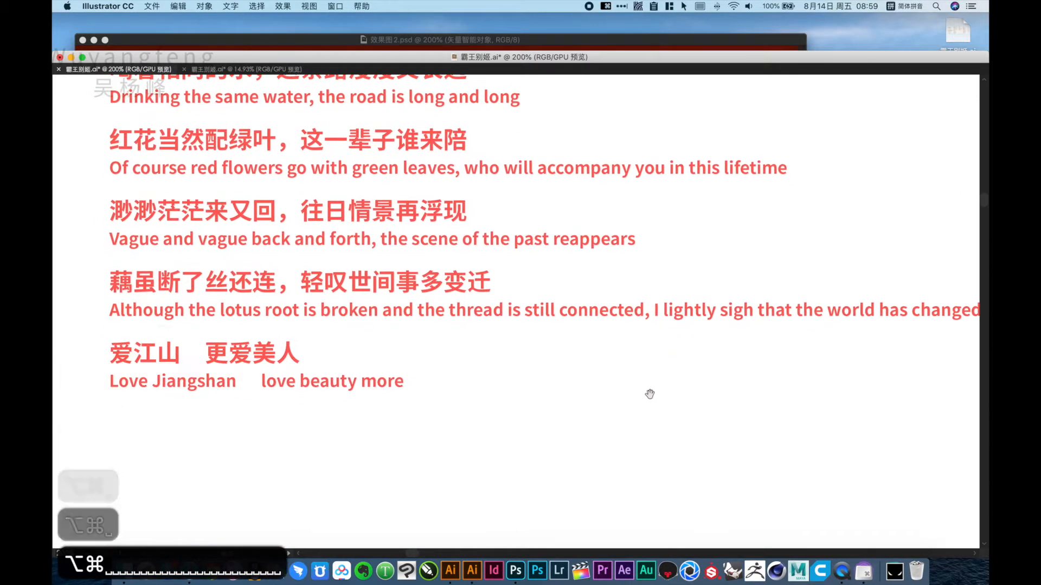
left_click_drag(650, 394, 656, 334)
Step: Maximize the document window for viewing the framed poster illustration
left_click(680, 395, "alt+super")
left_click(681, 395, "alt+super")
left_click(684, 390, "alt+super")
left_click_drag(553, 401, 715, 206)
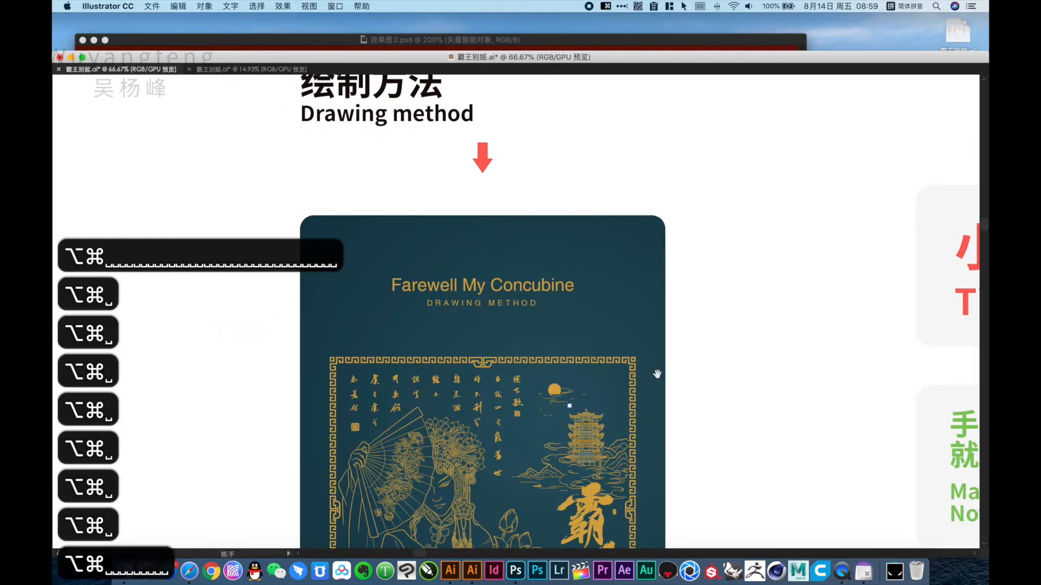
left_click_drag(657, 374, 701, 265)
key("super+space")
left_click_drag(348, 205, 705, 530)
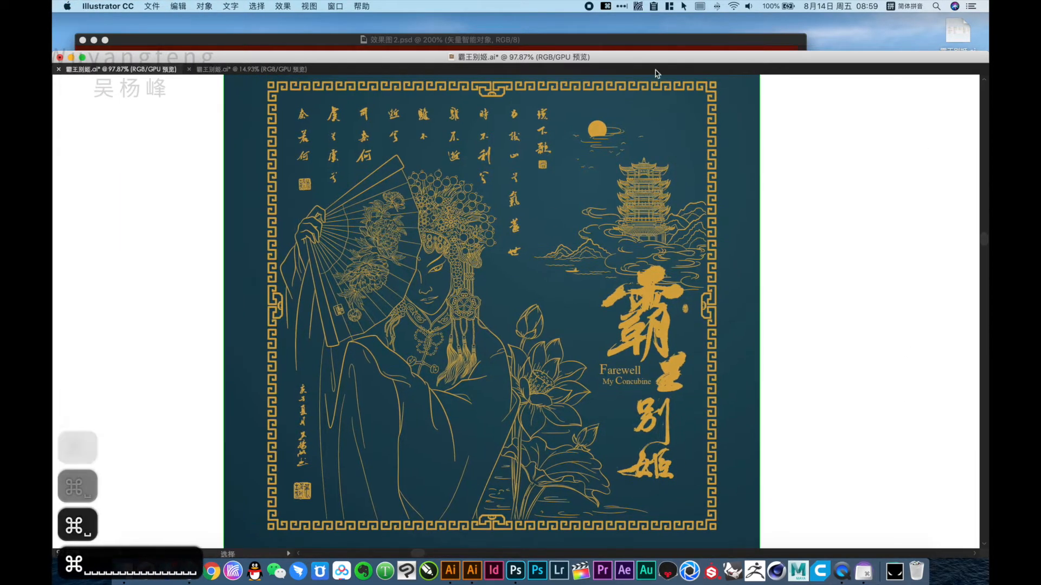
double_click(637, 59)
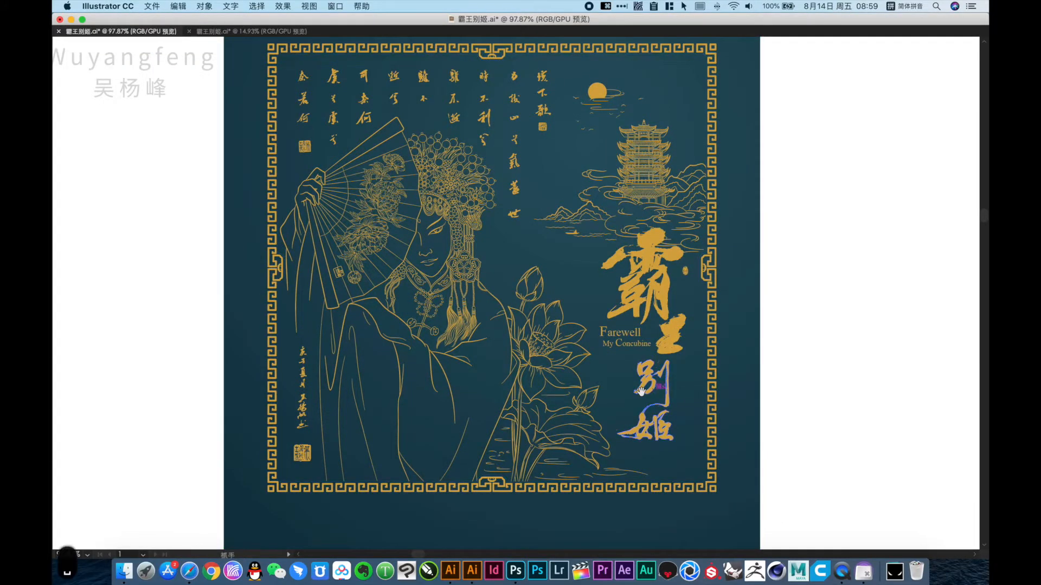
Step: Inspect the brush edges of the gold calligraphy title on the poster up close
left_click_drag(628, 319, 628, 346)
key("super+space")
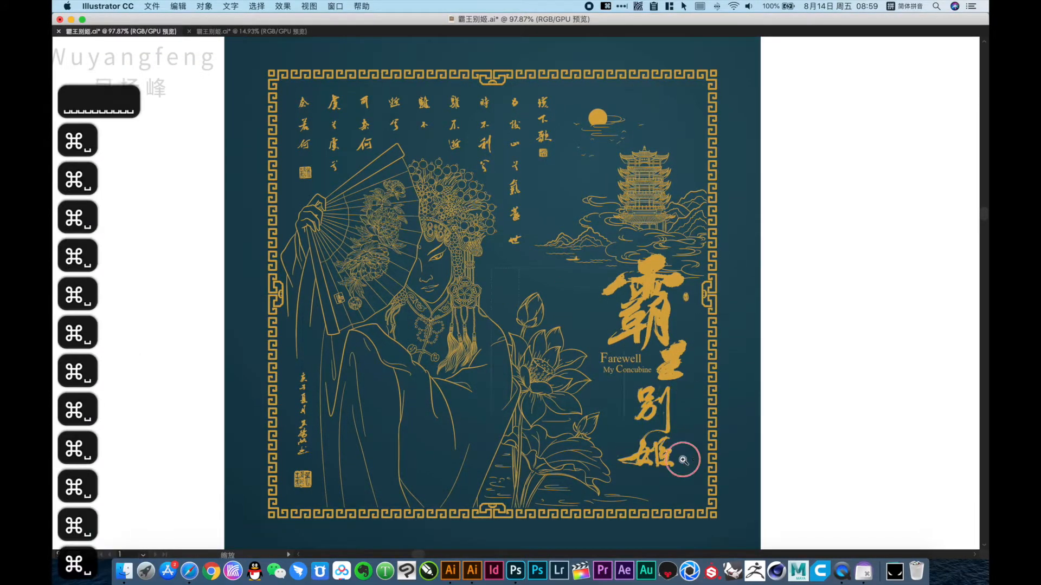
left_click_drag(685, 458, 725, 472)
left_click_drag(577, 196, 811, 313)
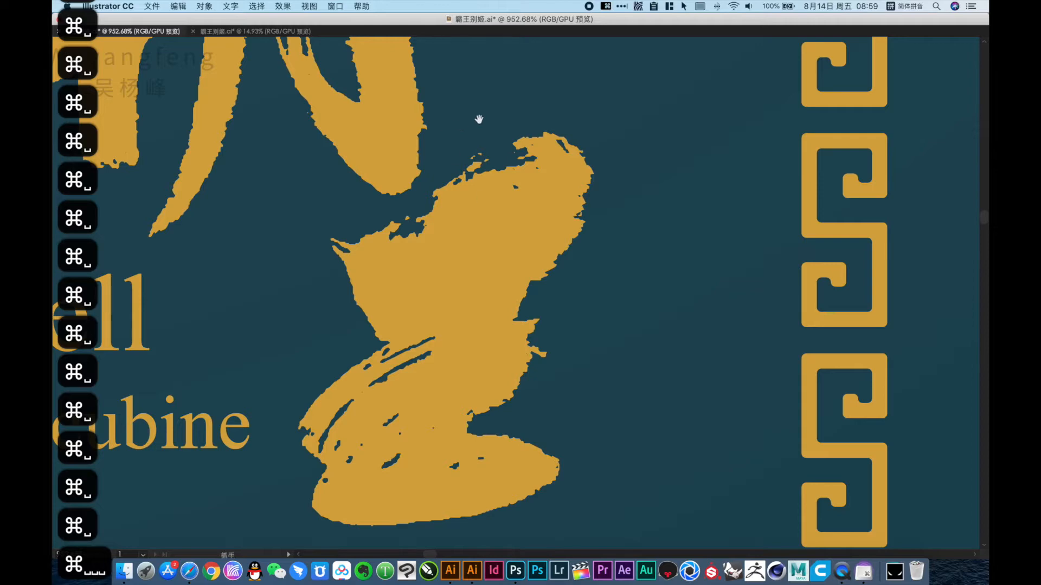
left_click_drag(479, 119, 637, 401)
left_click(412, 168, "alt+super")
left_click(430, 184, "alt+super")
left_click_drag(504, 209, 482, 307)
left_click_drag(308, 238, 675, 435)
left_click(536, 300, "alt+super")
left_click(531, 305, "alt+super")
left_click(364, 224, "alt+super")
left_click(361, 217, "alt+super")
left_click(358, 214, "alt+super")
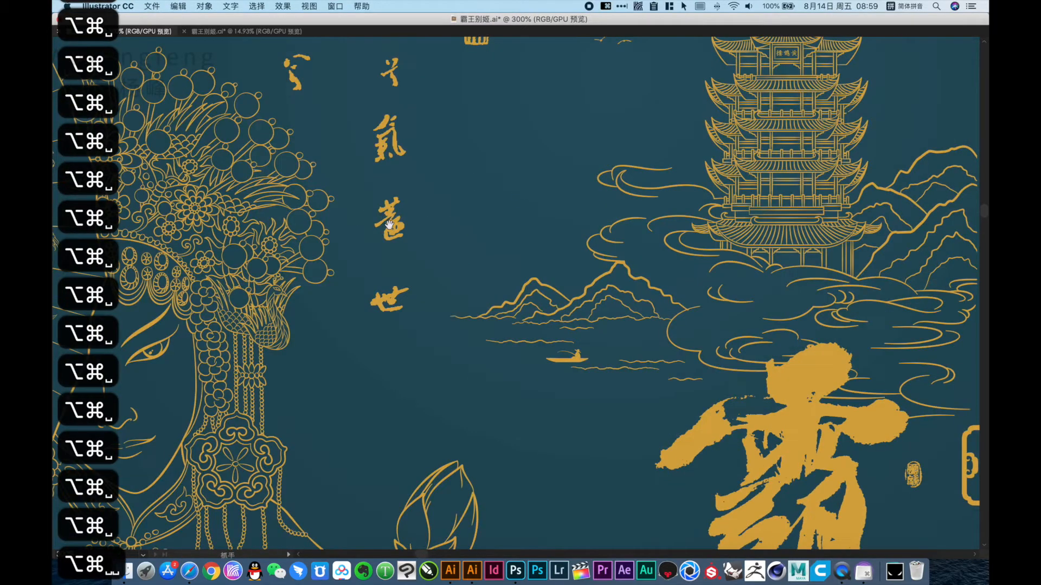
Step: Inspect the linework of the pagoda's roofs, name plaque, columns and railings
left_click_drag(659, 261, 539, 376)
left_click_drag(613, 129, 738, 223)
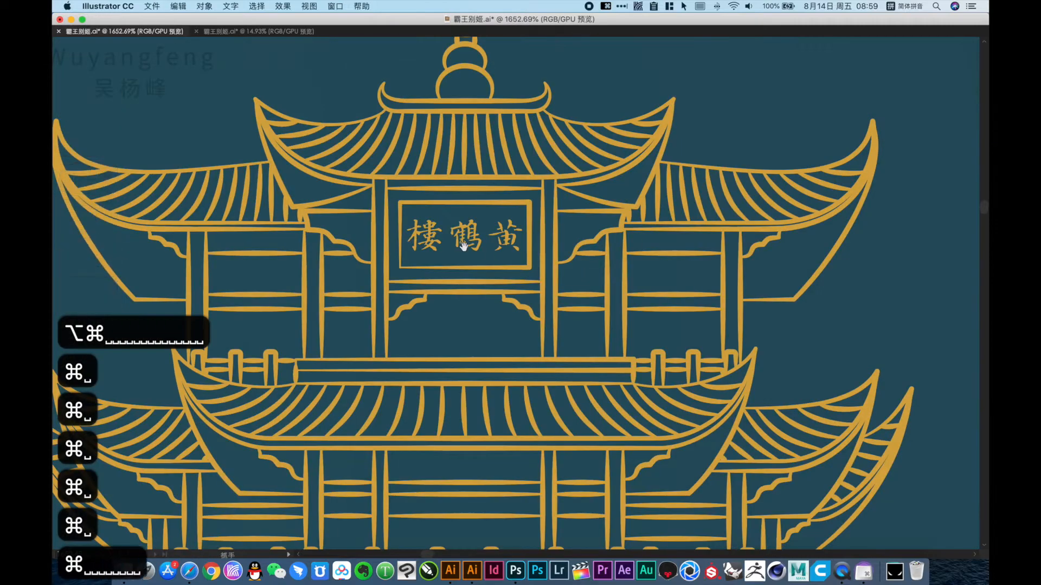
left_click(457, 199, "alt+super")
left_click(457, 199, "alt+super")
left_click_drag(531, 237, 459, 74)
left_click_drag(533, 435, 529, 176)
left_click_drag(541, 239, 671, 349)
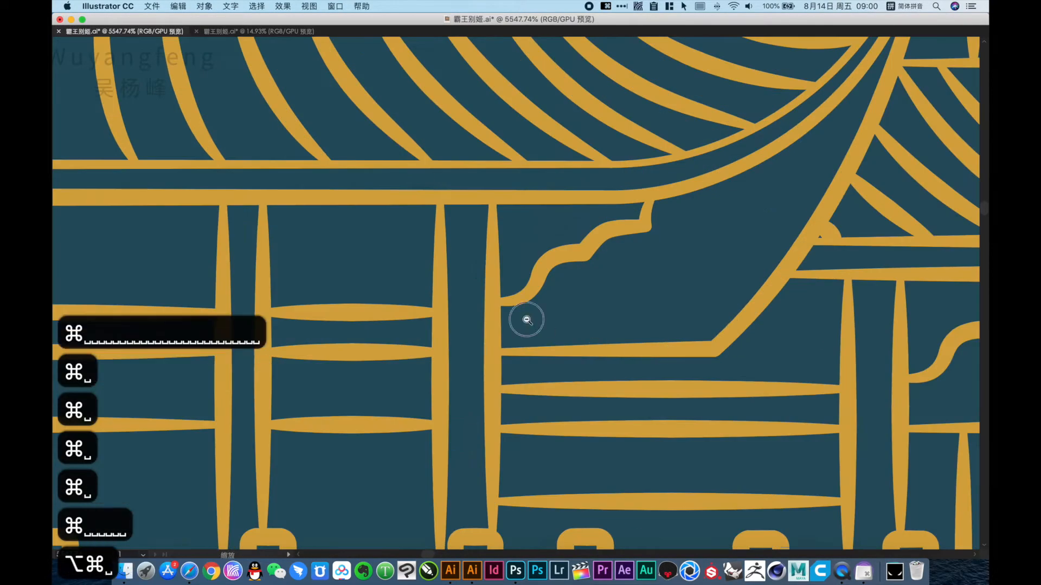
left_click(526, 319, "alt+super")
left_click(527, 320, "alt+super")
left_click(462, 257, "alt+super")
left_click(462, 257, "alt+super")
left_click(460, 256, "alt+super")
left_click(460, 255, "alt+super")
left_click(460, 256, "alt+super")
Step: Inspect the moon, cloud lines and flying birds above the pagoda
left_click_drag(508, 279, 673, 514)
left_click_drag(367, 168, 684, 243)
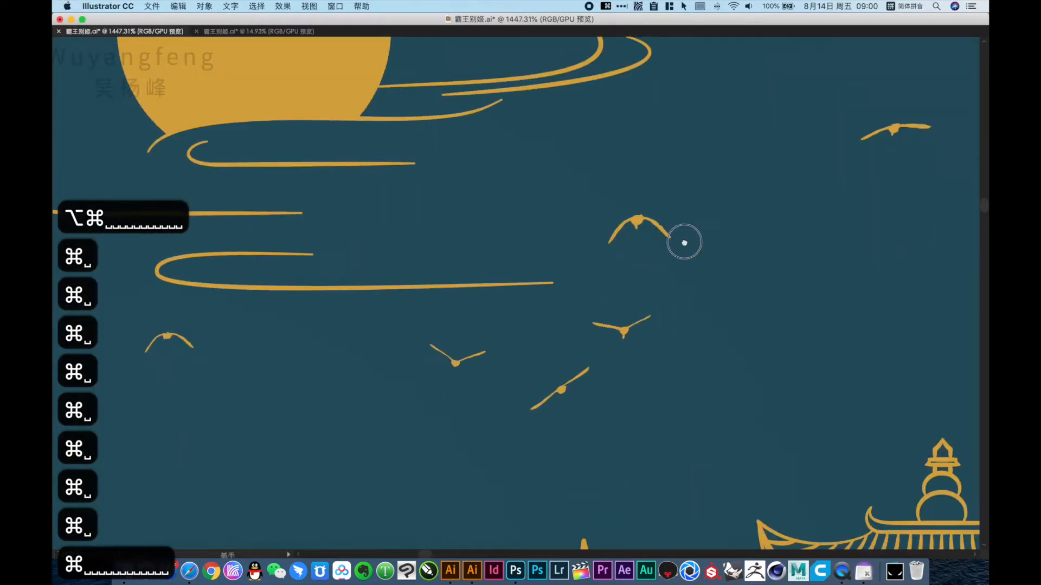
left_click_drag(448, 268, 685, 450)
left_click(559, 323, "alt+super")
left_click(560, 323, "alt+super")
left_click(560, 323, "alt+super")
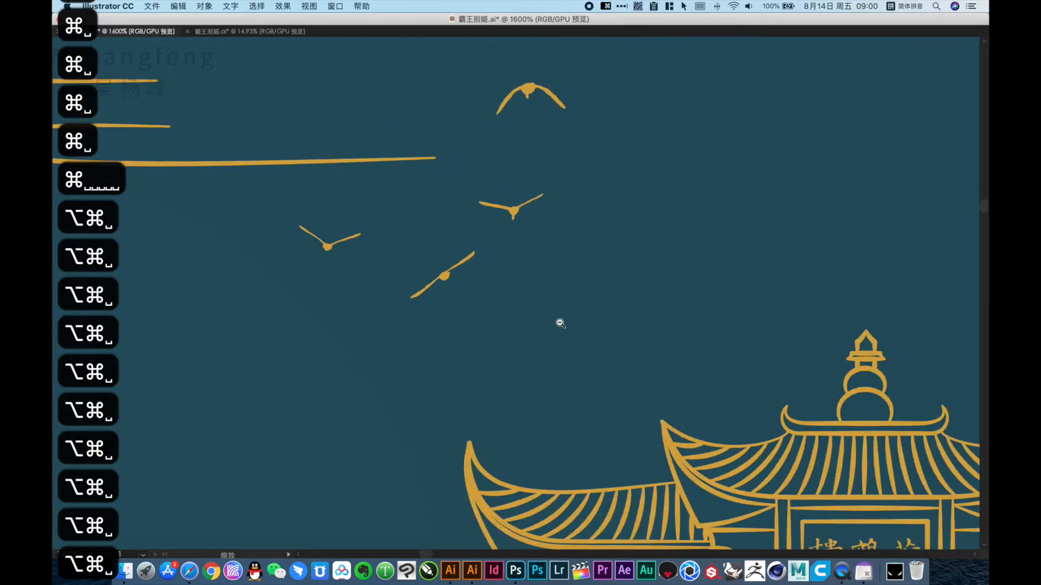
left_click(560, 323, "alt+super")
left_click(528, 310, "alt+super")
left_click(522, 312, "alt+super")
left_click(523, 311, "alt+super")
left_click(524, 311, "alt+super")
left_click(525, 311, "alt+super")
Step: Inspect the opera figure's headdress, fan flowers, collar knots and tassels in detail
left_click_drag(446, 335, 714, 351)
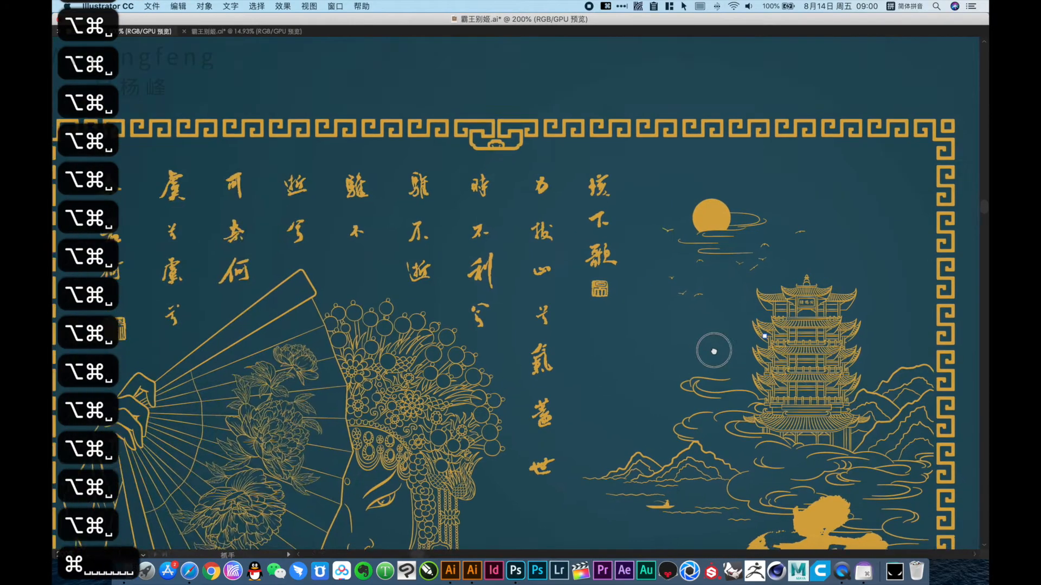
left_click_drag(523, 431, 688, 251)
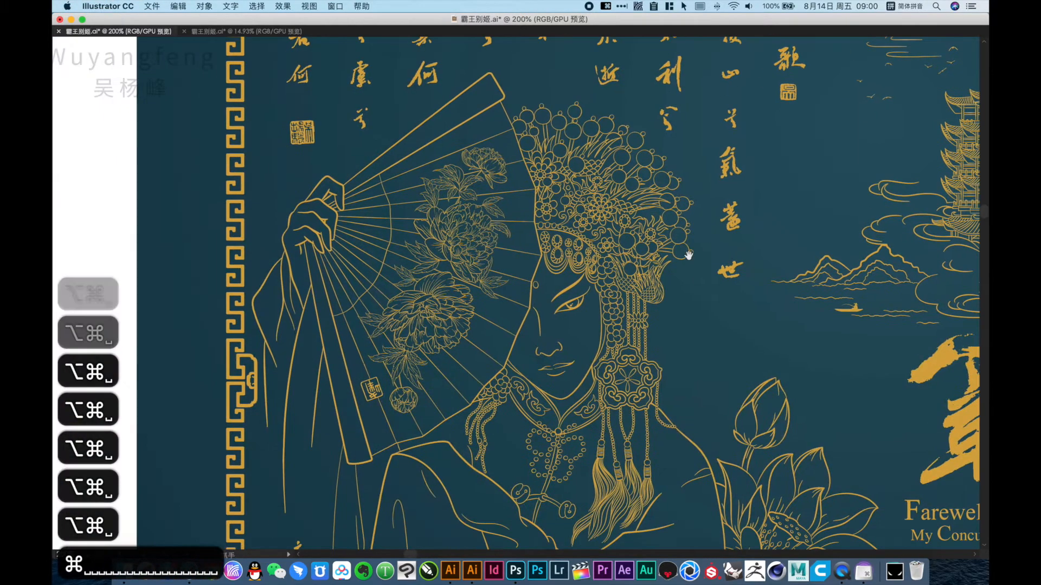
left_click(724, 322, "super")
left_click_drag(588, 282, 632, 426)
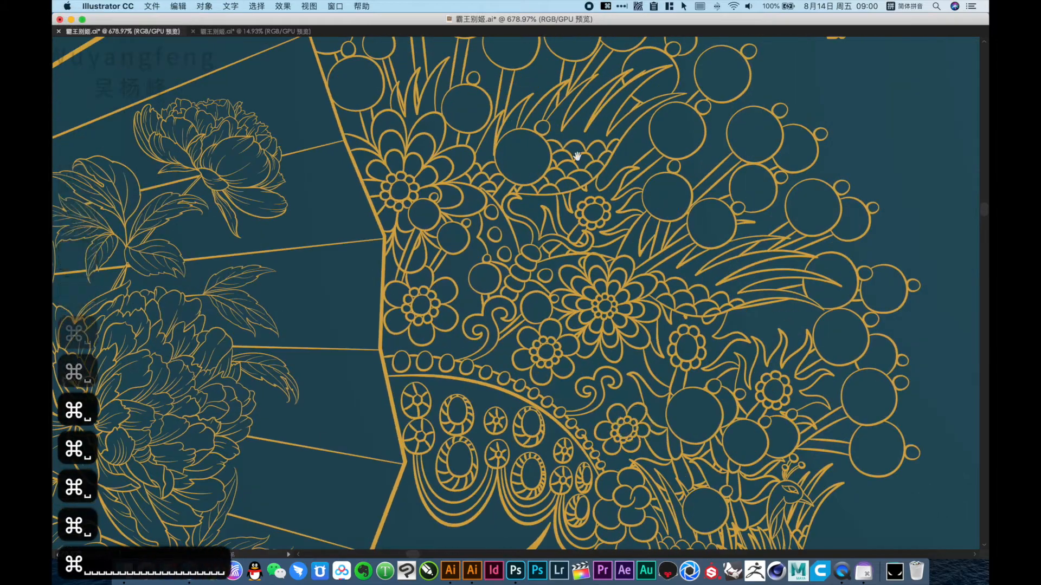
left_click_drag(575, 156, 589, 324)
scroll(715, 401, "down", 15)
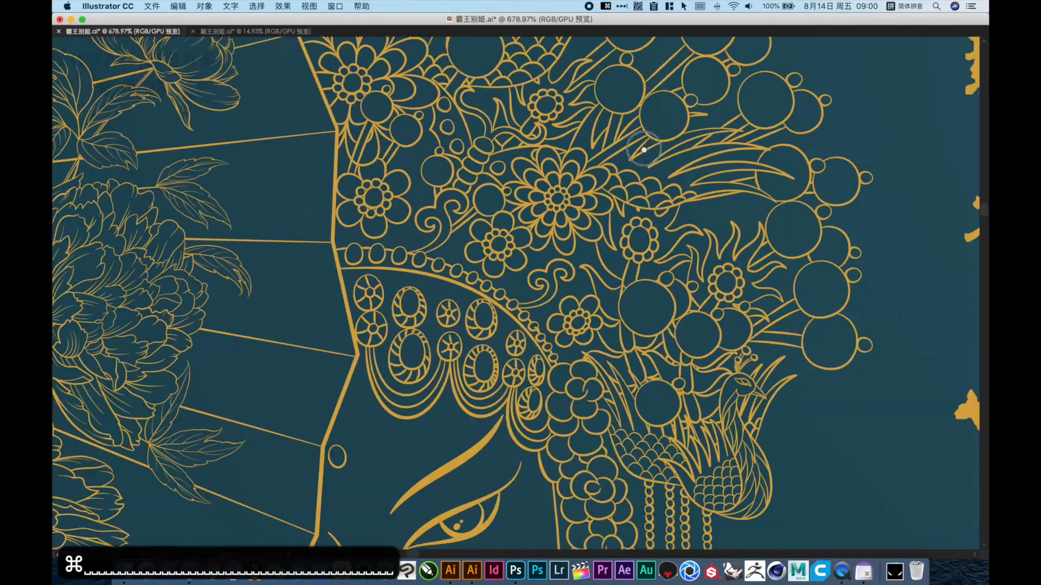
scroll(663, 358, "down", 15)
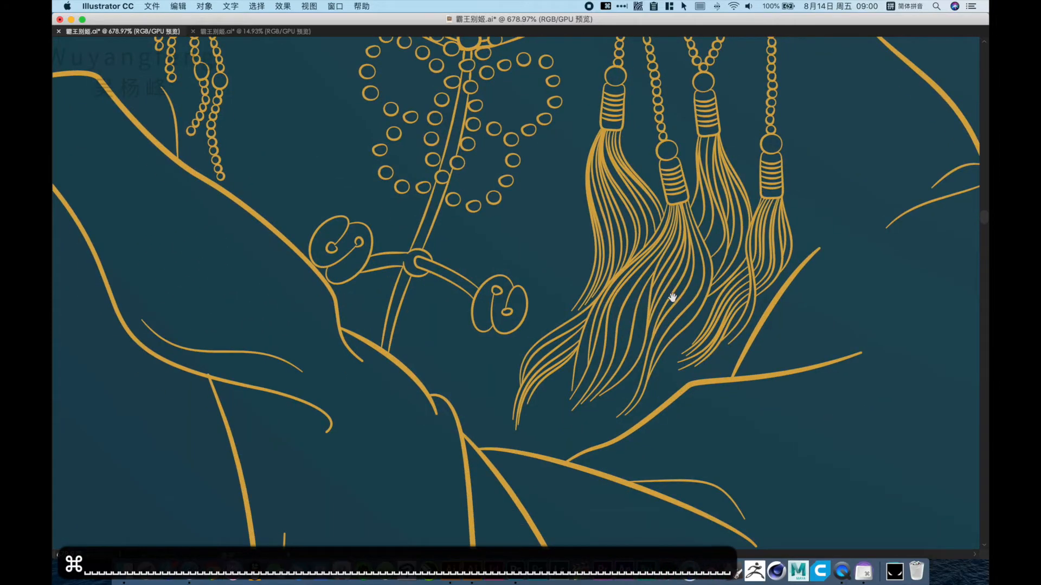
left_click(511, 216, "alt+super")
left_click(511, 215, "alt+super")
left_click(511, 216, "alt+super")
left_click(523, 254, "alt+super")
left_click(528, 265, "alt+super")
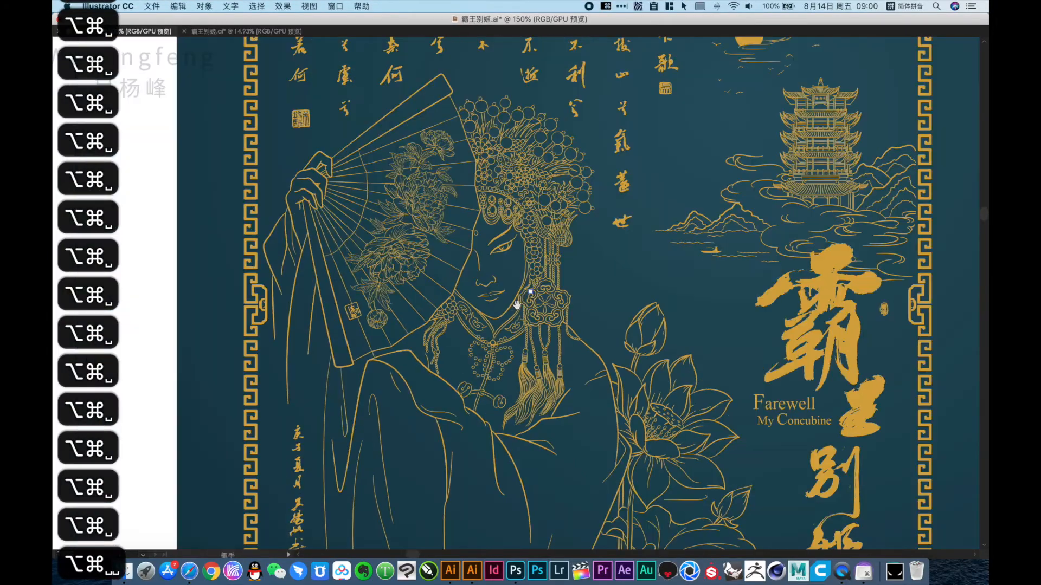
Step: Inspect the vertical calligraphy signature and the square seal beside the poster's key-pattern border
left_click_drag(484, 338, 551, 134)
left_click_drag(296, 206, 430, 400)
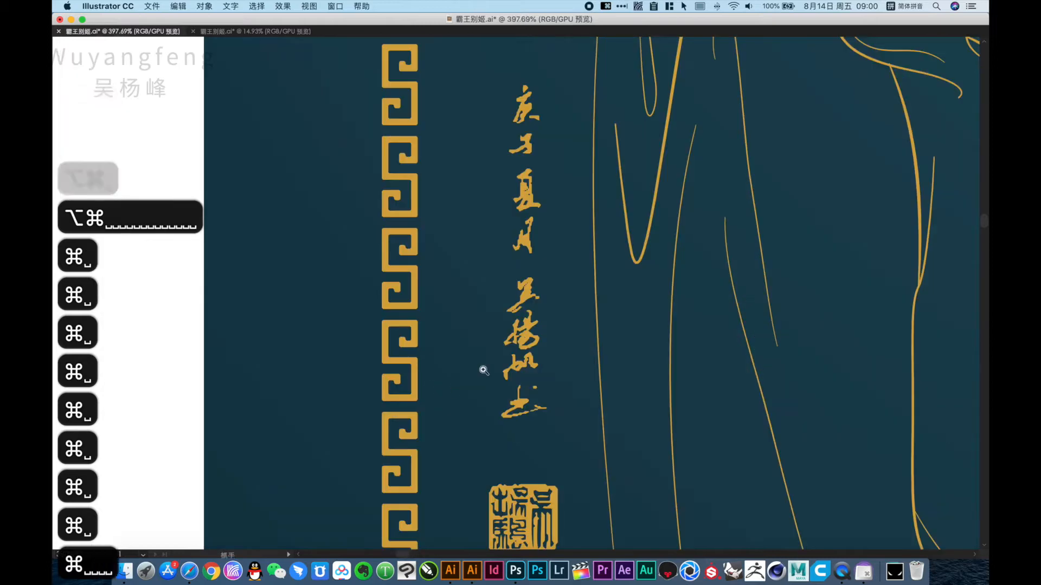
left_click_drag(457, 266, 596, 422)
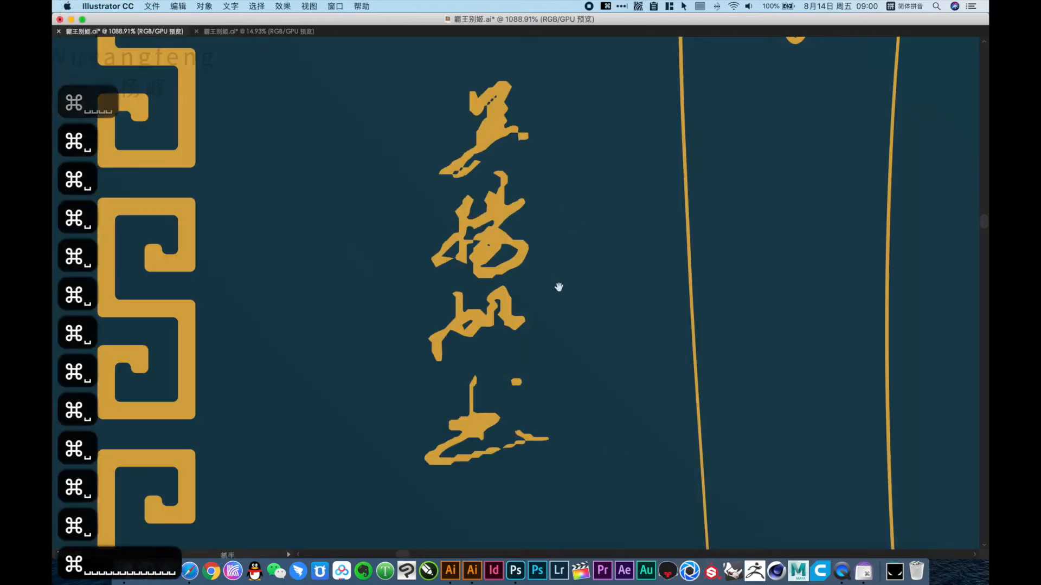
left_click(599, 404, "alt+super")
left_click(600, 404, "alt+super")
left_click(564, 402, "alt+super")
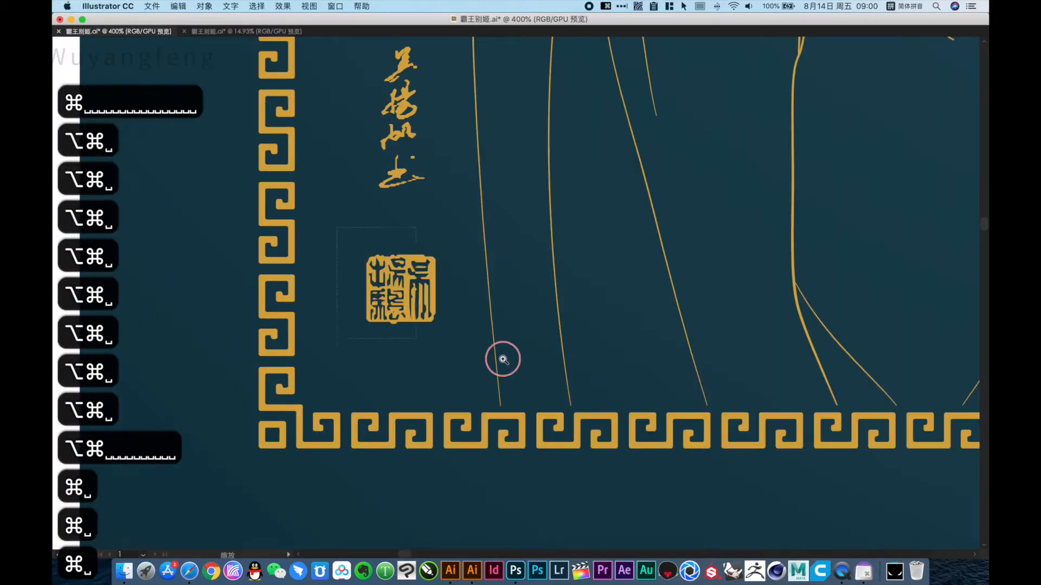
left_click(499, 355, "super")
left_click(531, 348, "alt+super")
left_click(528, 319, "alt+super")
left_click(527, 320, "alt+super")
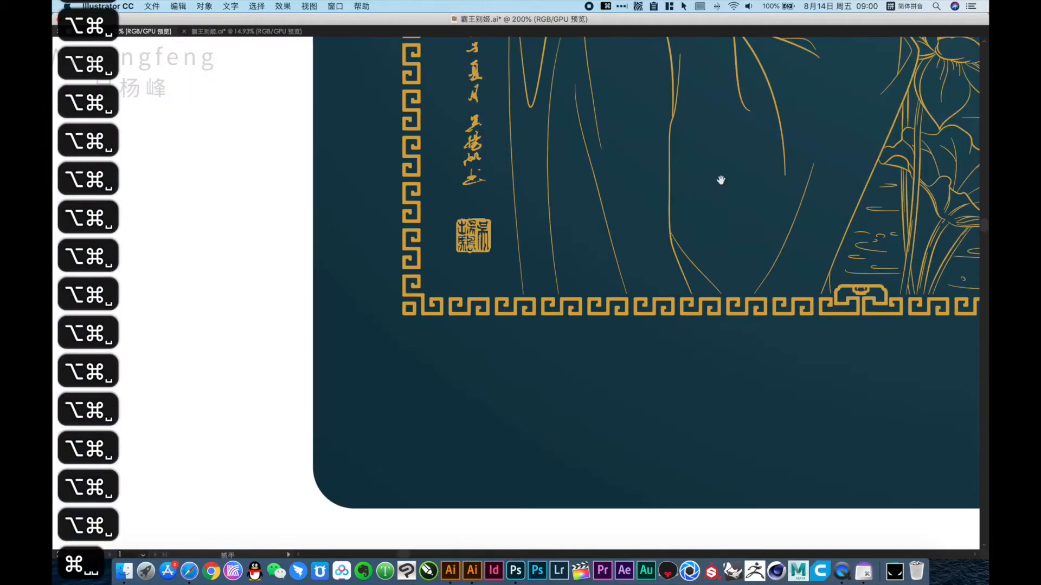
Step: Move the open-mouthed frowning face of the first red message against the end of its second Chinese line
left_click(720, 179, "alt+super")
left_click(592, 244, "alt+super")
left_click_drag(532, 215, 663, 381)
scroll(663, 381, "up", 12)
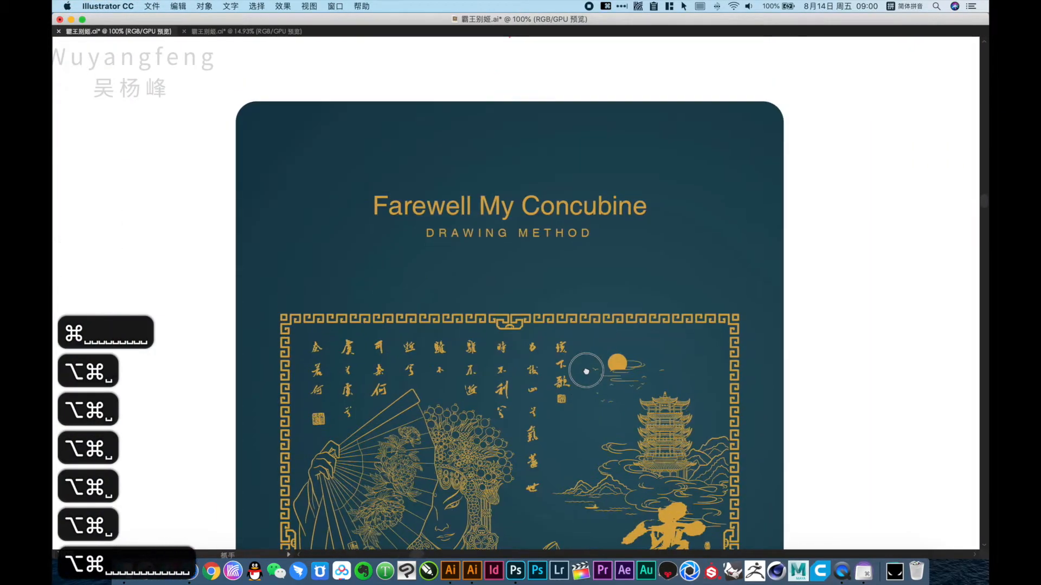
left_click(571, 248, "alt+super")
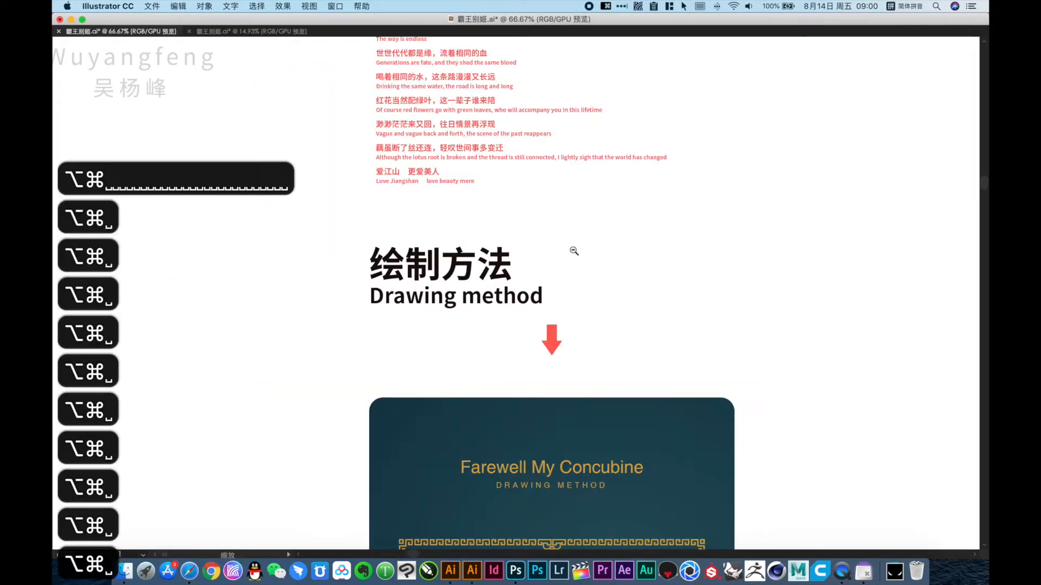
left_click(569, 249, "alt+super")
left_click(567, 250, "alt+super")
left_click_drag(443, 82, 482, 505)
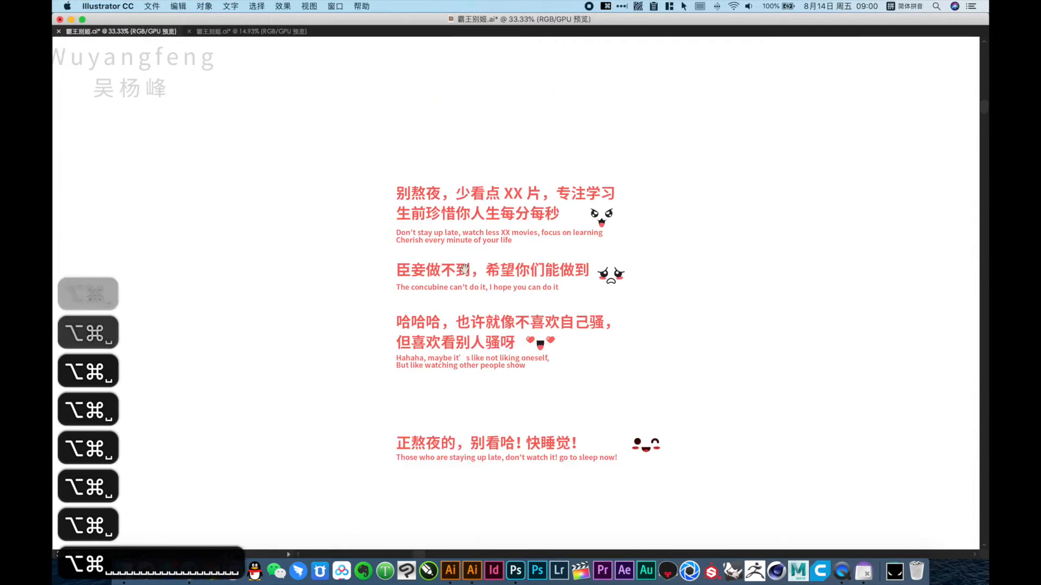
left_click_drag(541, 246, 671, 307)
left_click_drag(529, 223, 564, 247)
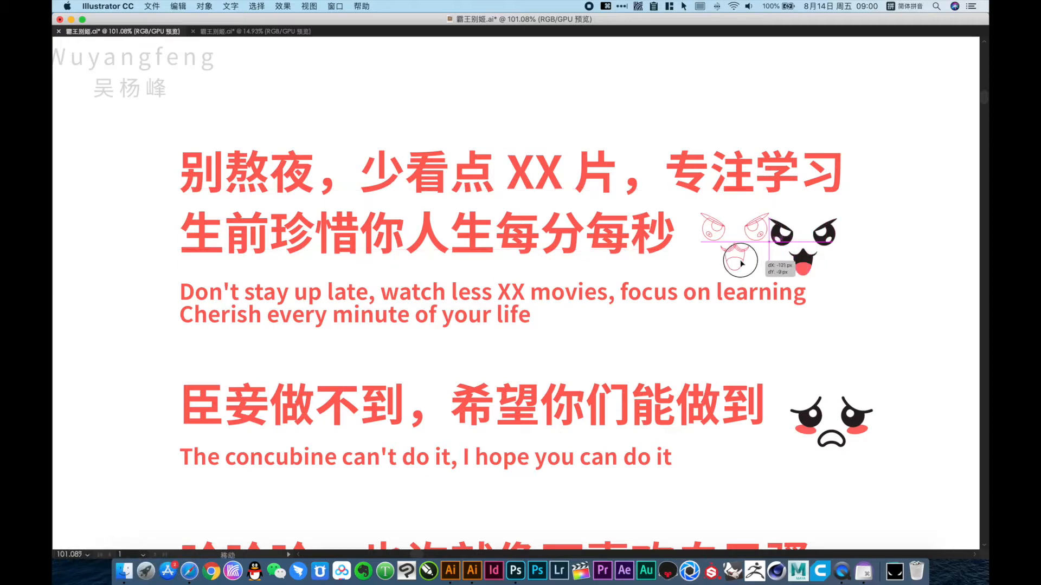
left_click_drag(735, 261, 735, 261)
left_click_drag(736, 259, 718, 272)
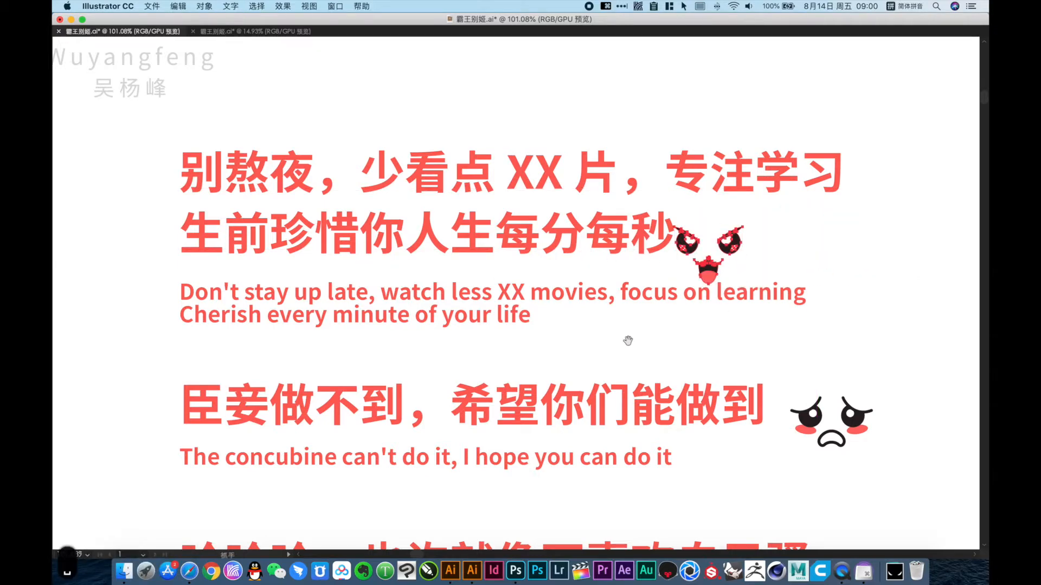
left_click_drag(618, 341, 638, 165)
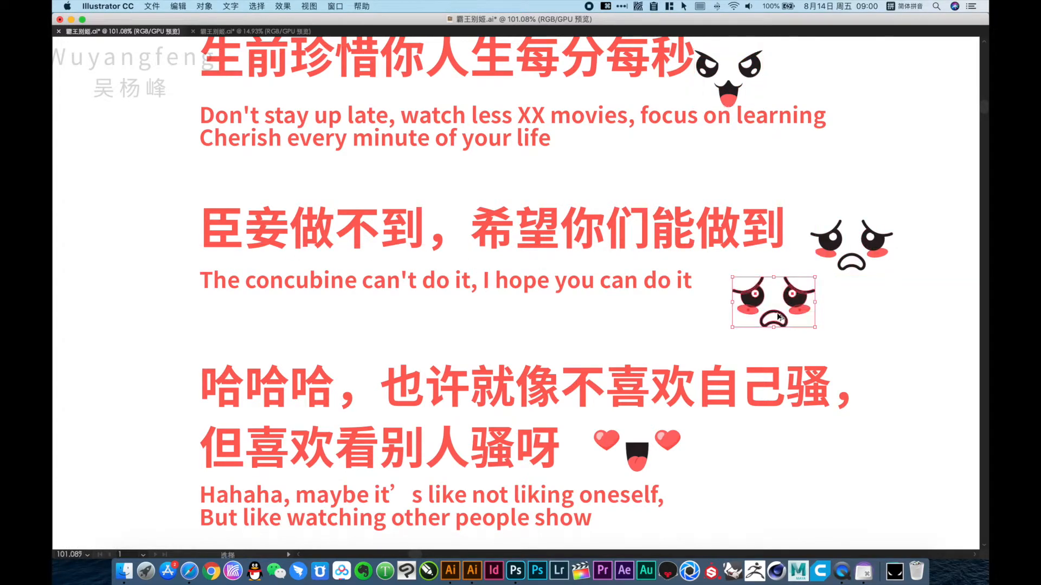
Step: Place another copy of the frowning face beside the second red message and several copies of the heart-eyed face around the third
left_click_drag(778, 317, 846, 196)
left_click_drag(631, 362, 632, 198)
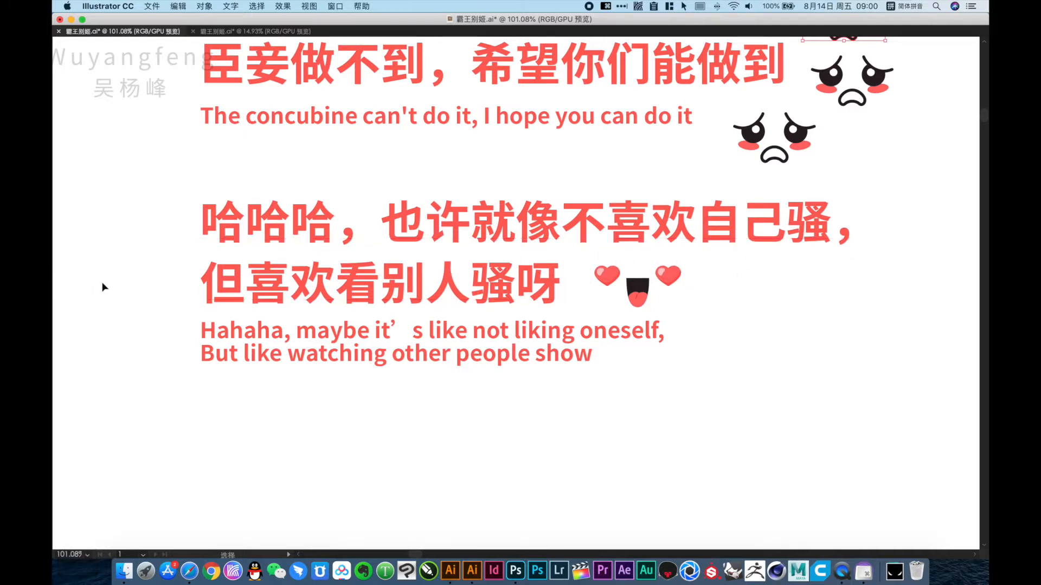
left_click_drag(758, 295, 758, 294)
left_click_drag(758, 295, 757, 360)
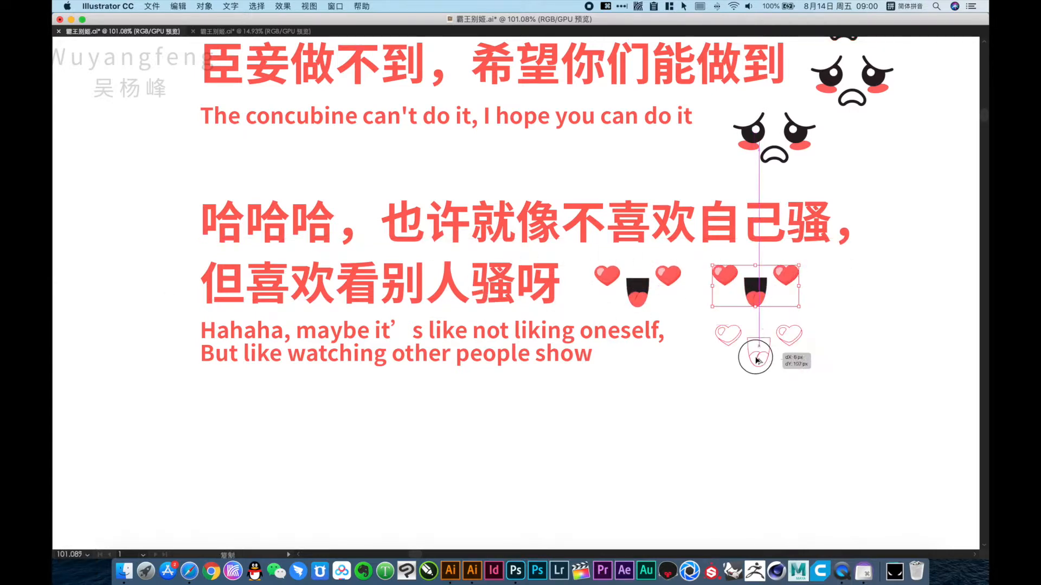
left_click_drag(413, 434, 413, 433)
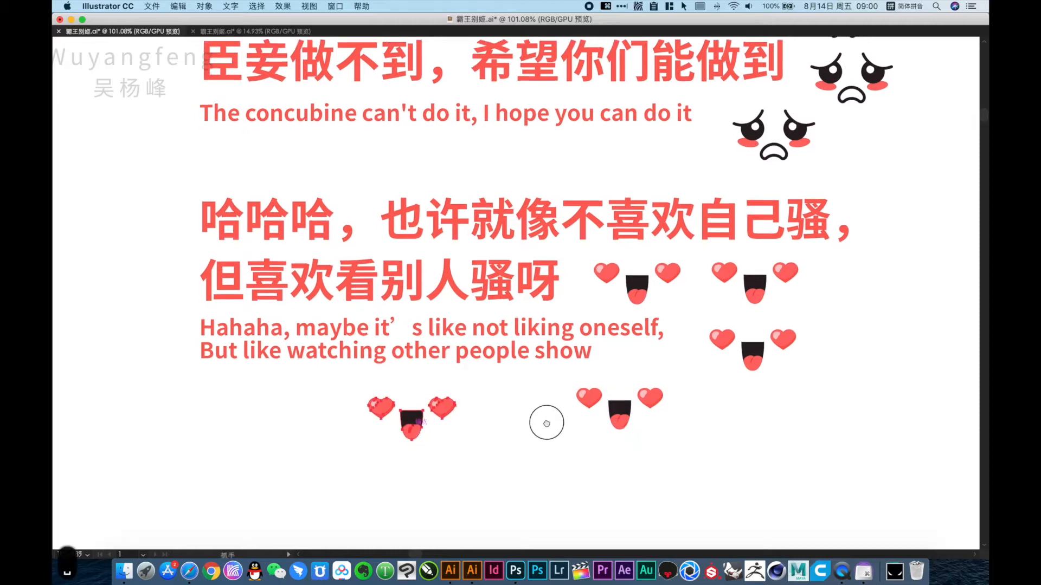
Step: Move the winking face close to the end of the red message telling late-night viewers to go to sleep
left_click_drag(546, 422, 448, 158)
left_click(545, 304, "alt+super")
left_click_drag(348, 285, 527, 217)
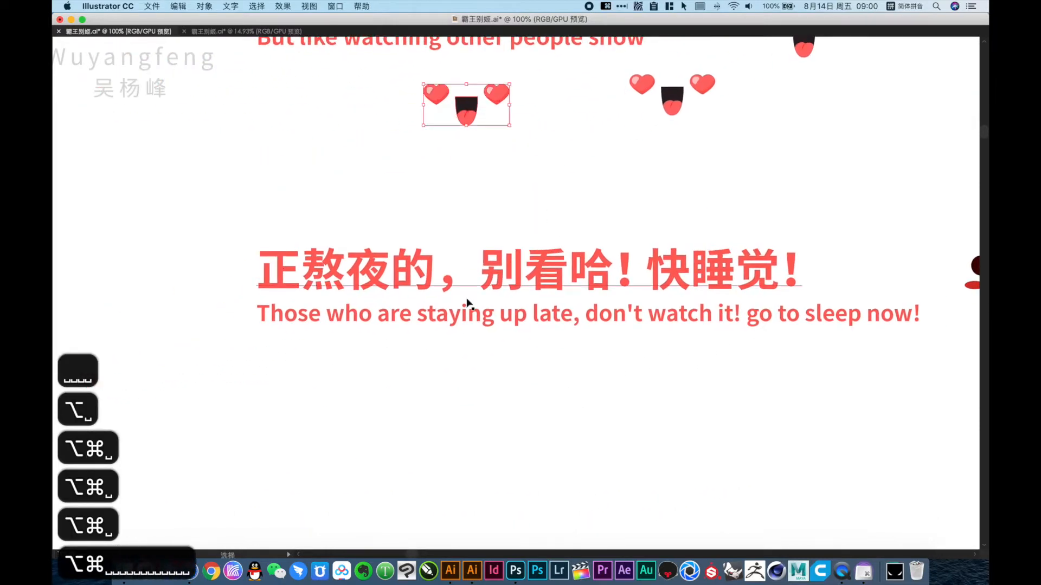
left_click_drag(625, 305, 390, 281)
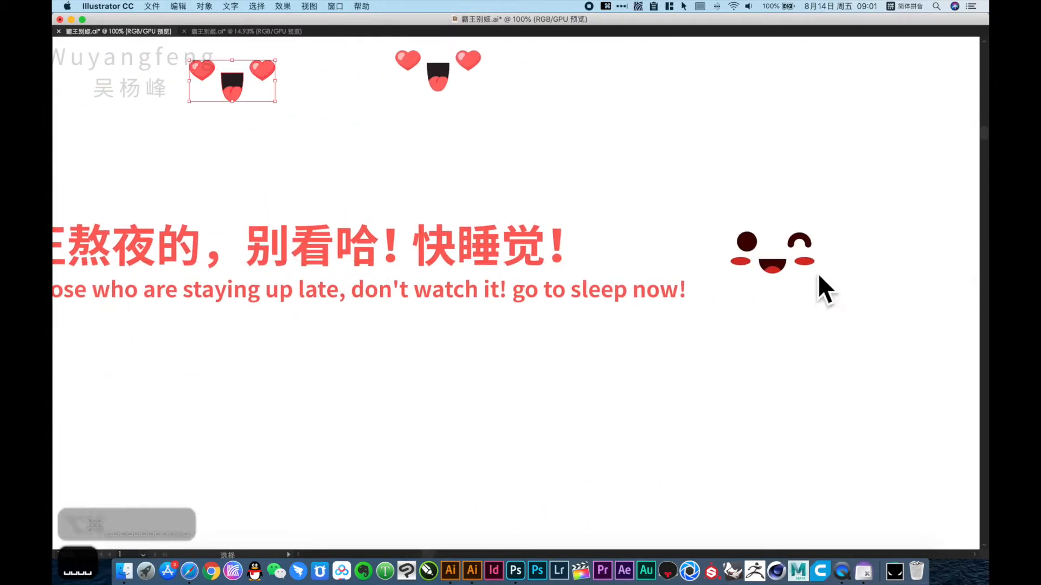
left_click(779, 270)
left_click_drag(534, 340, 712, 236)
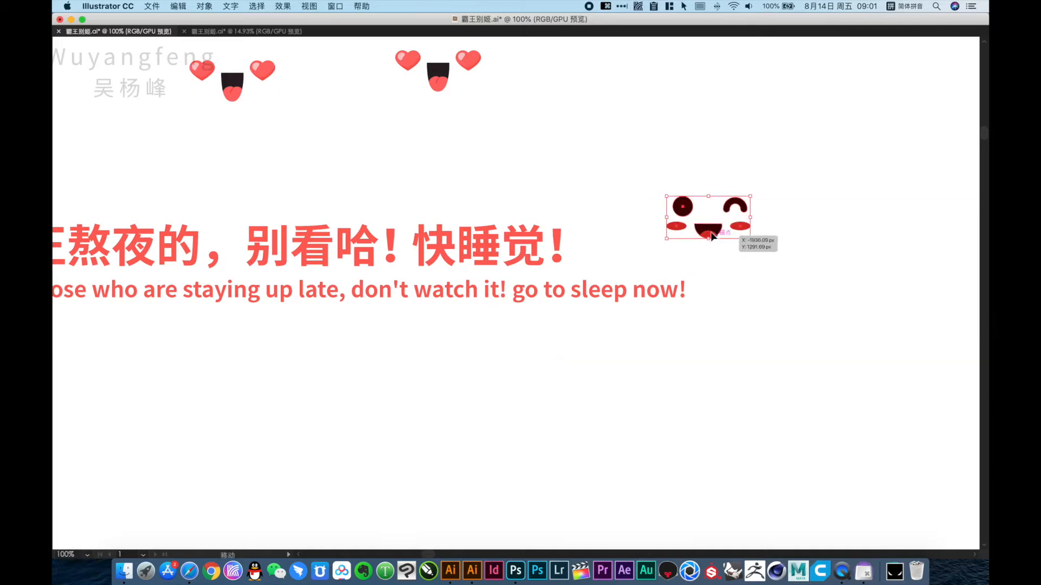
Step: Look through the drawing-method overview and the Tips cards on manual pen work and the production process
left_click_drag(768, 358, 763, 299)
left_click(453, 283, "alt+super")
left_click(453, 283, "alt+super")
left_click_drag(711, 327, 673, 97)
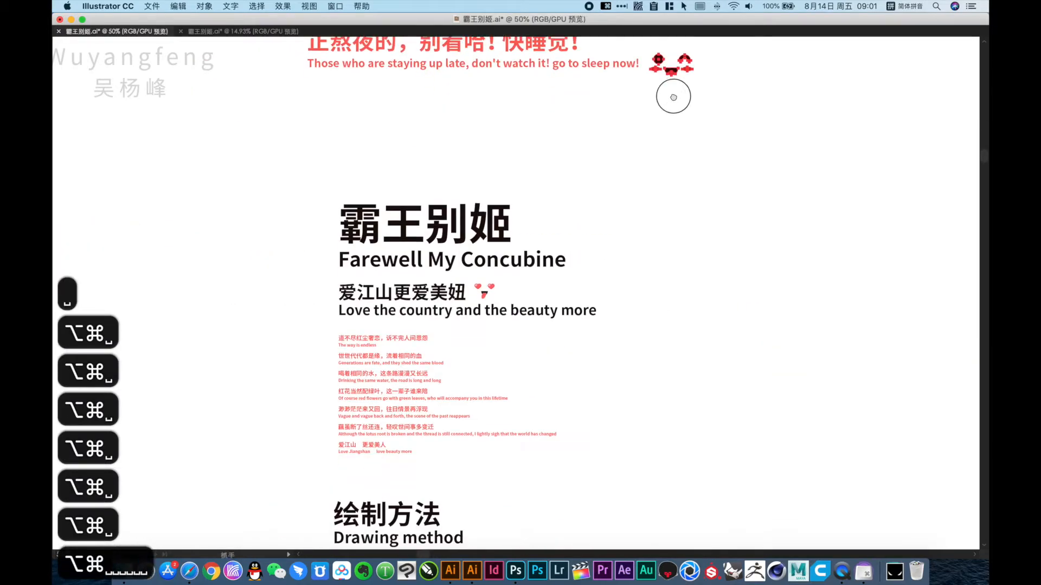
left_click(558, 301, "alt+super")
left_click_drag(709, 416, 477, 275)
left_click_drag(529, 365, 520, 228)
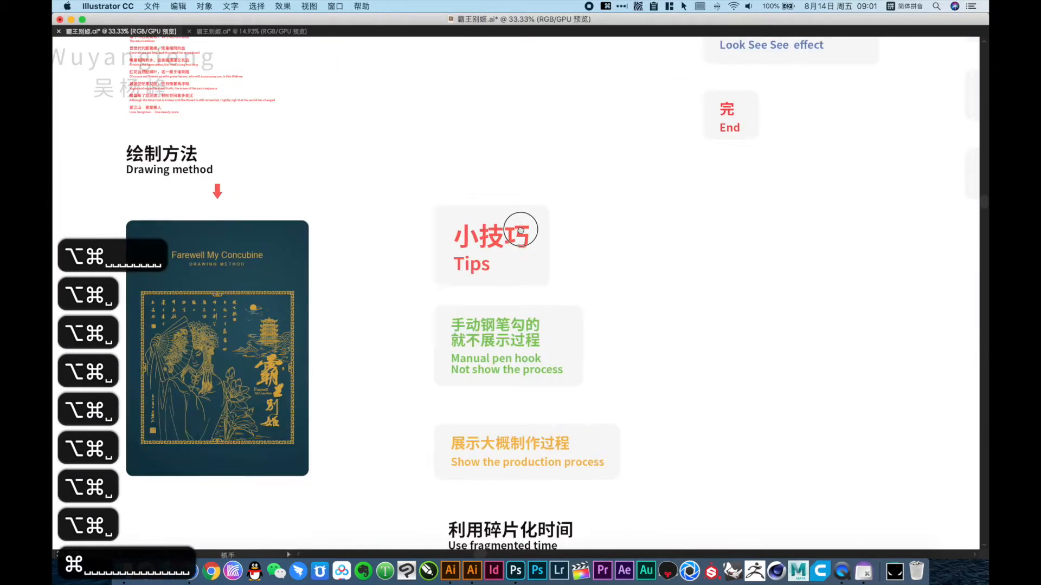
left_click_drag(527, 319, 529, 287)
left_click(514, 287, "super")
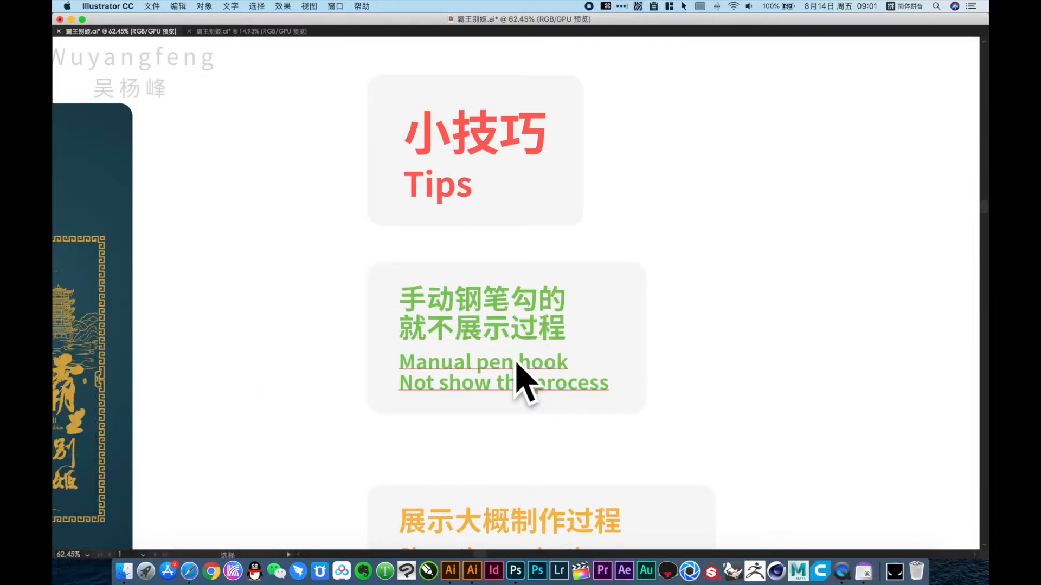
left_click_drag(578, 360, 599, 268)
scroll(387, 338, "down", 3)
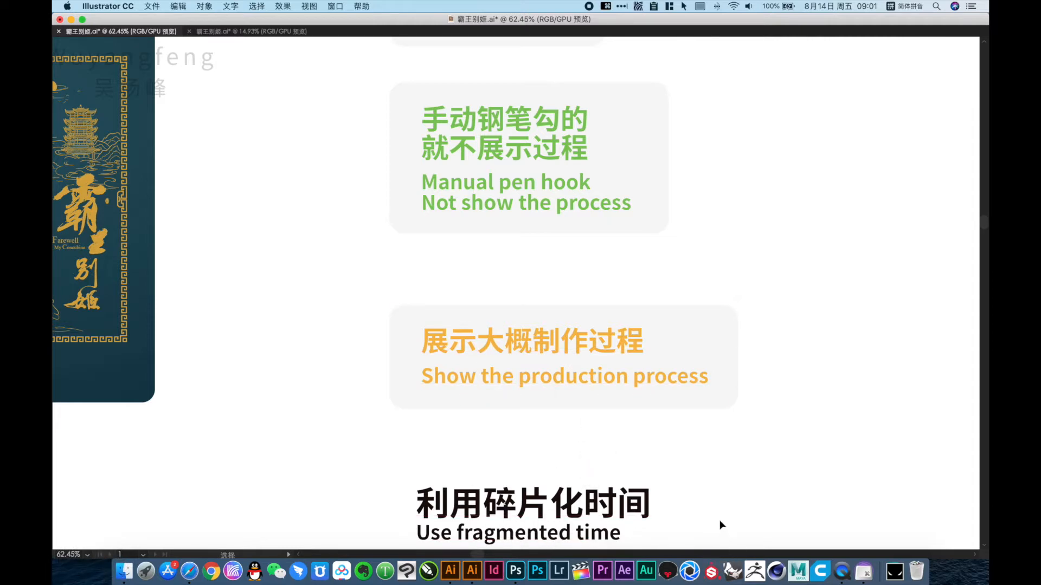
Step: Read the notes on using fragmented time, drawing lines in Affinity Designer on iPad, keeping stroke paths and exporting a PDF
left_click_drag(690, 506, 602, 179)
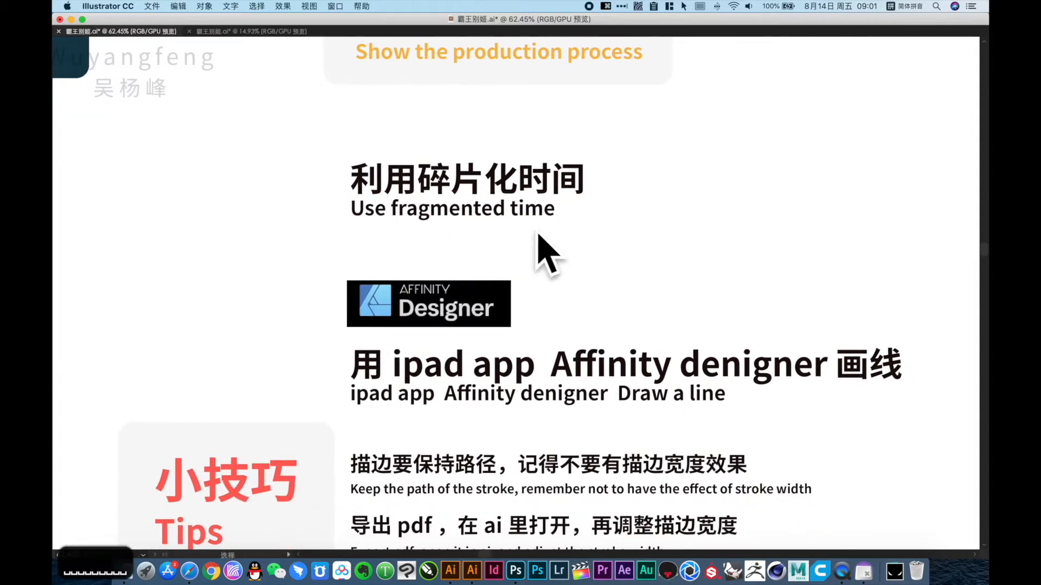
left_click_drag(487, 260, 509, 195)
left_click_drag(403, 198, 594, 291)
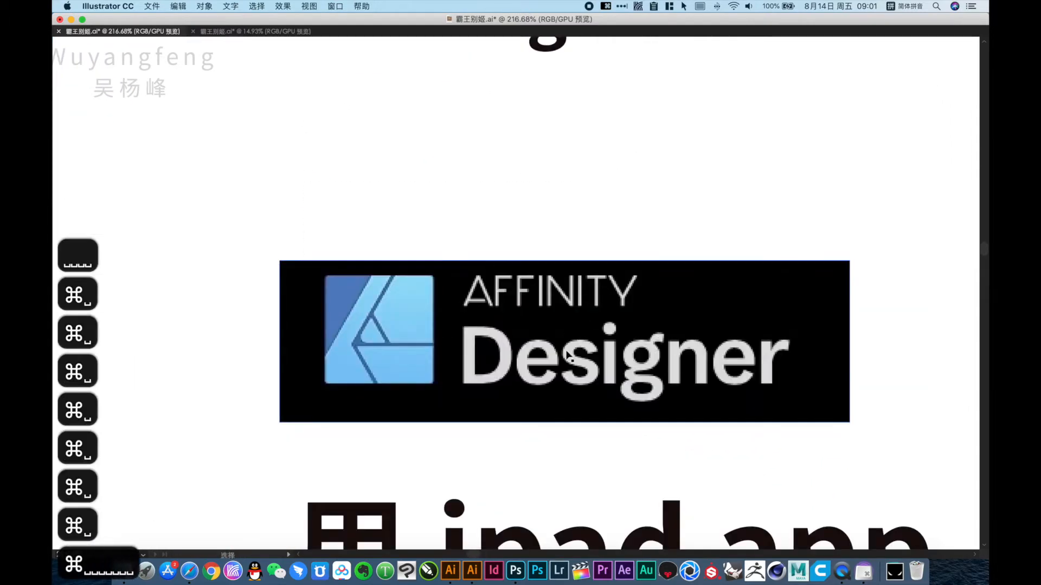
left_click(709, 397, "alt+super")
left_click(678, 395, "alt+super")
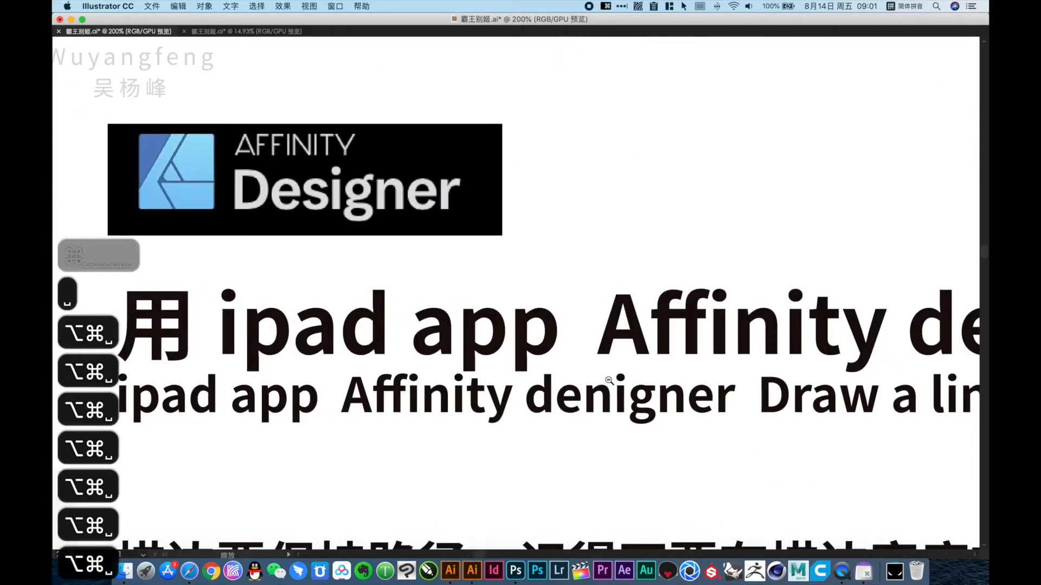
left_click(595, 372, "alt+super")
left_click(593, 371, "alt+super")
left_click_drag(539, 276, 531, 235)
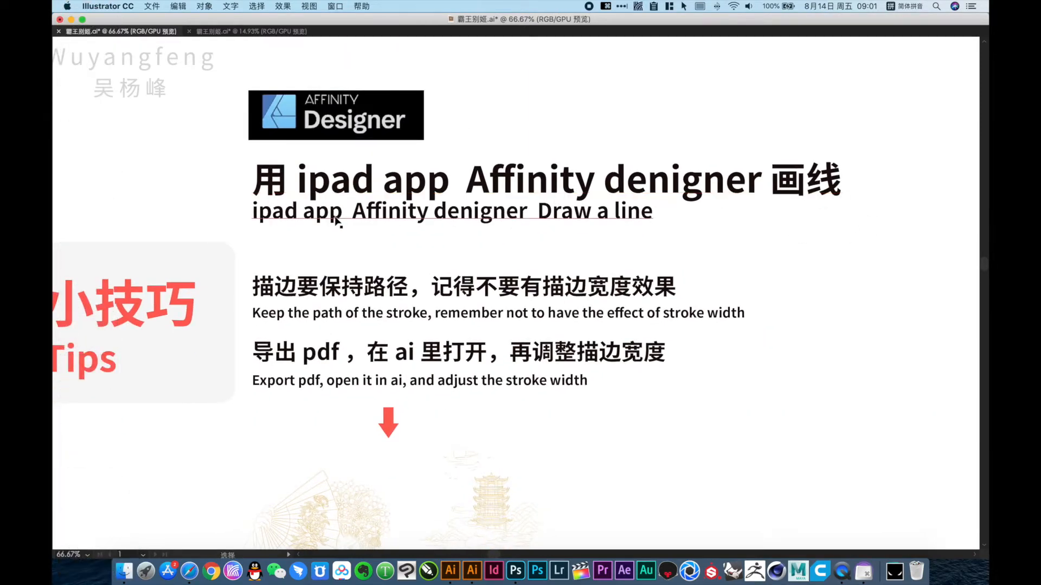
left_click_drag(268, 234, 490, 193)
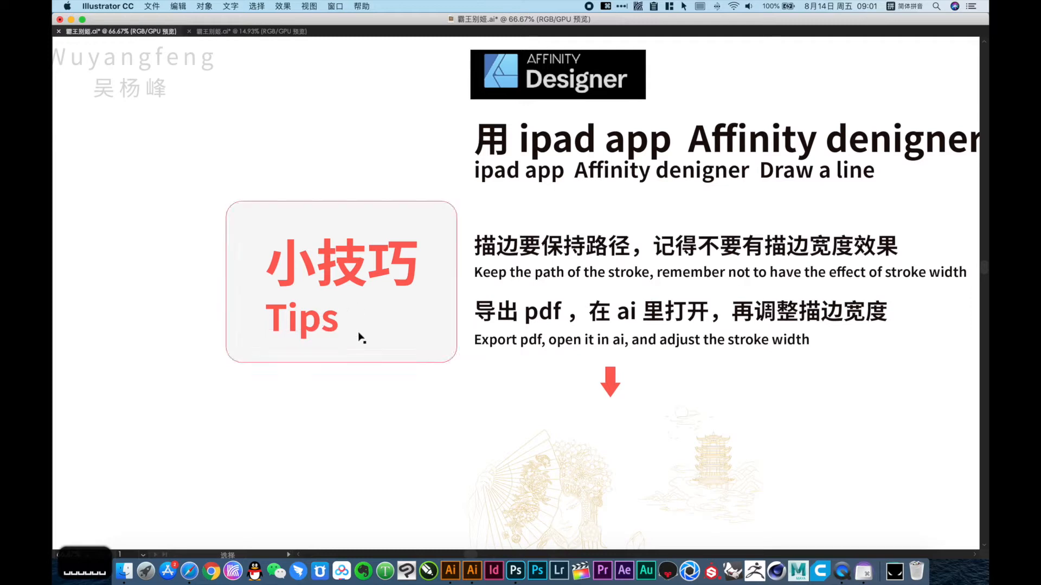
left_click_drag(549, 271, 439, 250)
left_click_drag(334, 176, 873, 372)
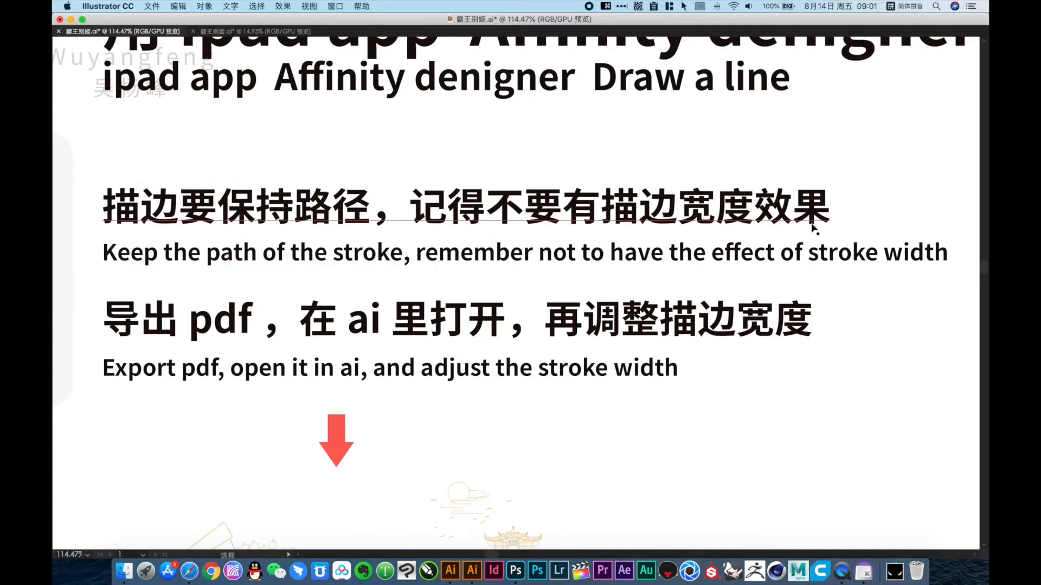
left_click_drag(233, 332, 295, 255)
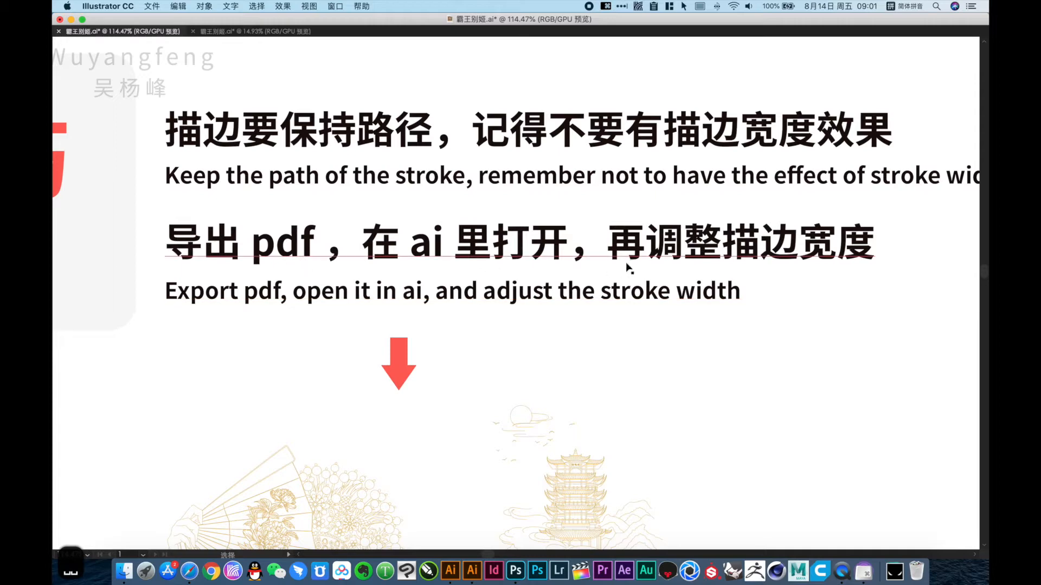
scroll(638, 407, "down", 5)
Step: Draw a circle beside the headdress's outer beads and a same-size copy with a variable-width stroke that is thickest along its upper edge
key("super+space")
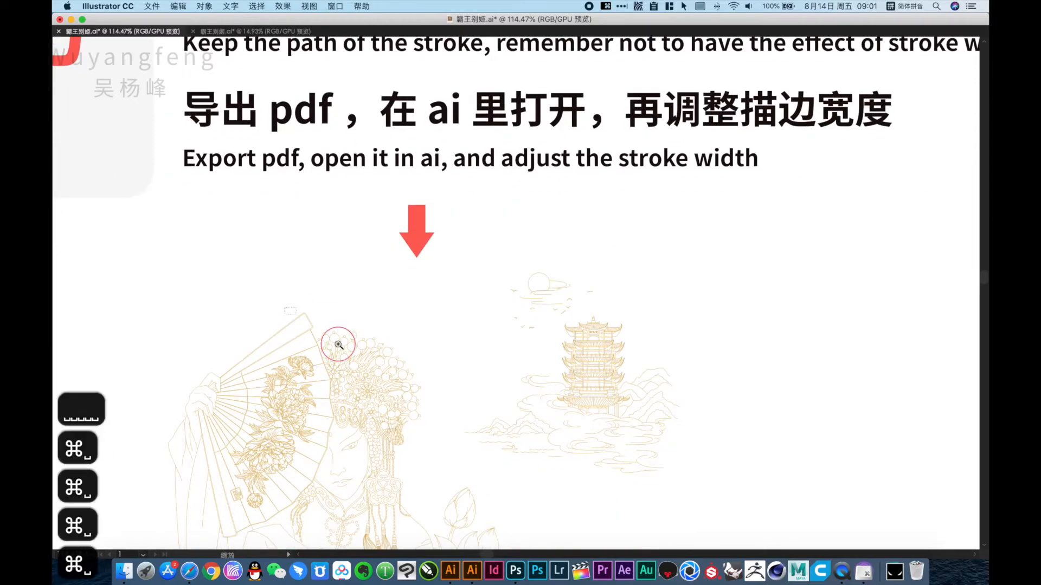
left_click_drag(328, 312, 677, 437)
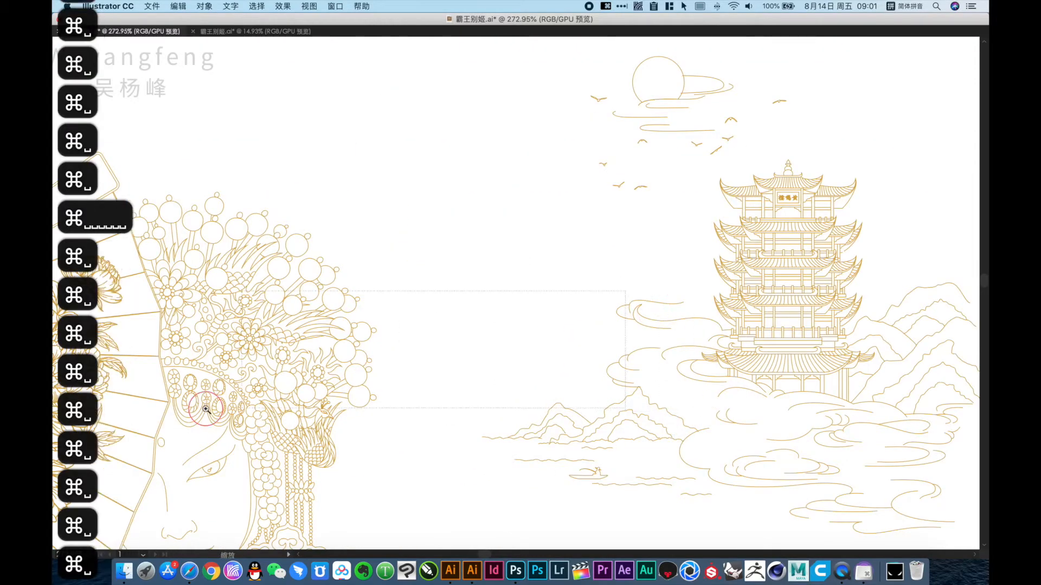
left_click_drag(206, 410, 206, 410)
left_click_drag(315, 288, 438, 369)
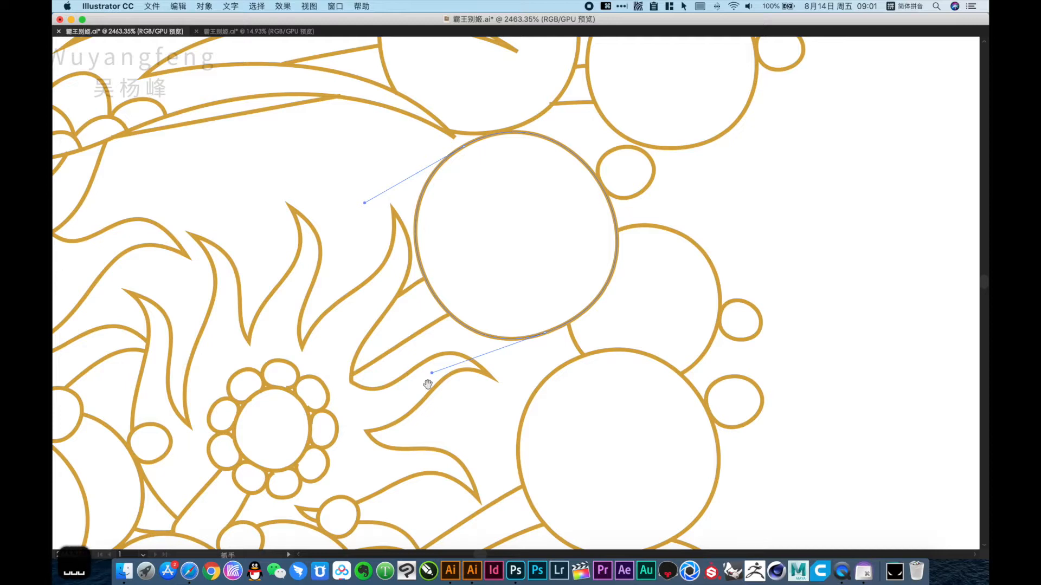
left_click_drag(428, 384, 331, 342)
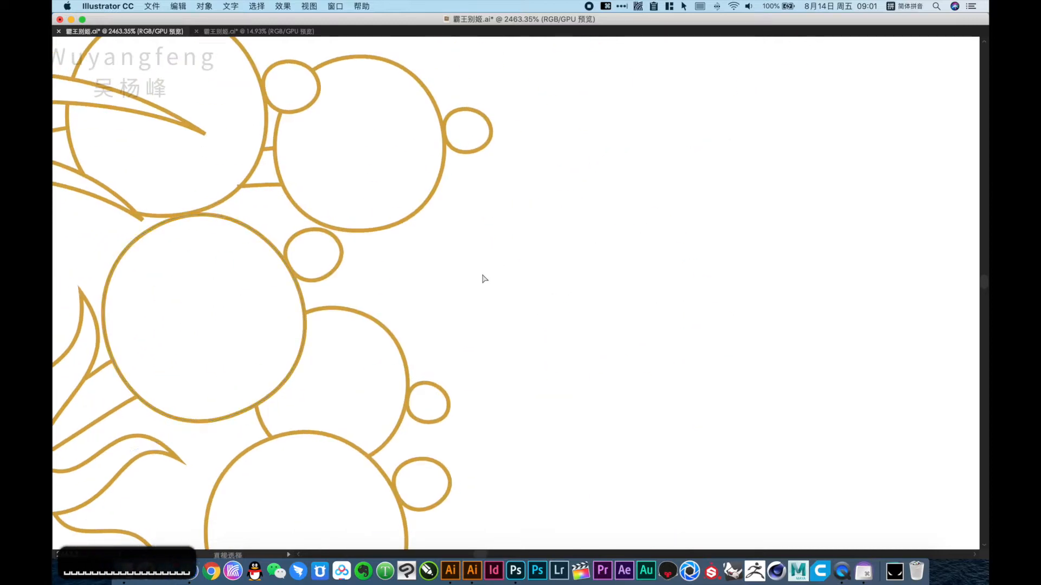
key("l")
left_click_drag(491, 237, 629, 375)
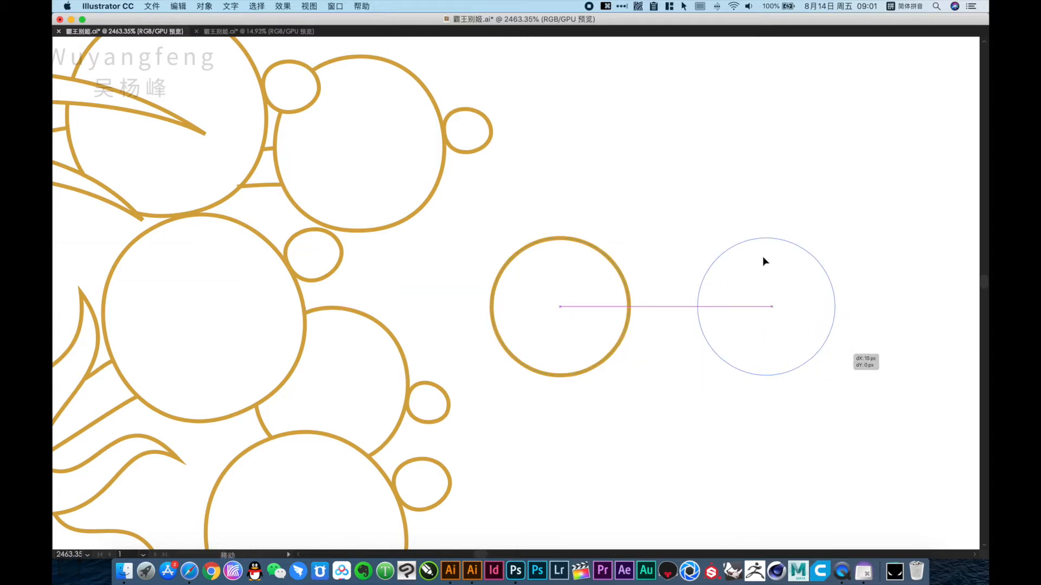
left_click_drag(763, 257, 797, 259)
scroll(838, 282, "right", 5)
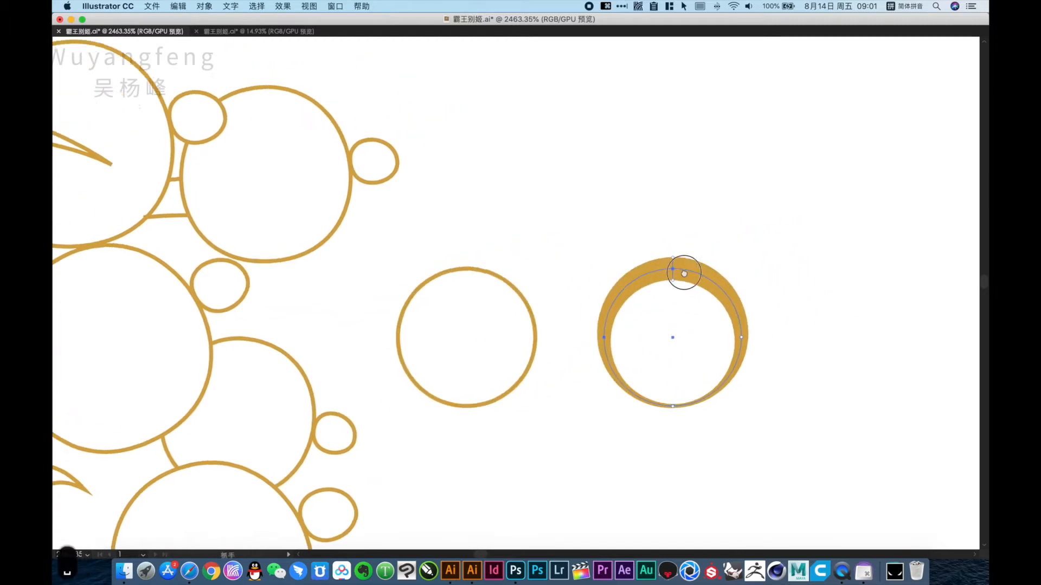
key("b")
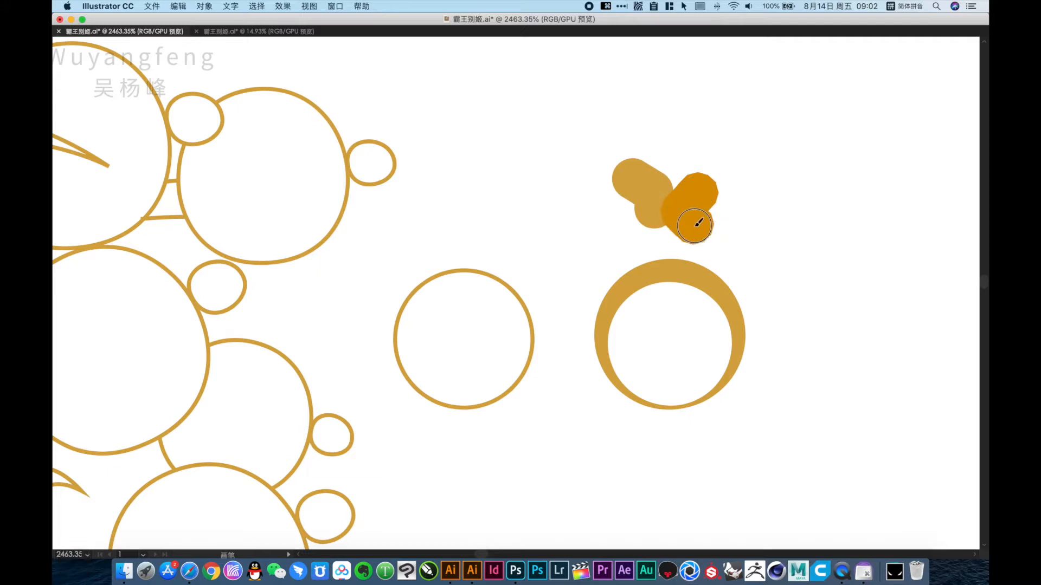
left_click_drag(653, 212, 654, 213)
key("super+z")
key("super+z")
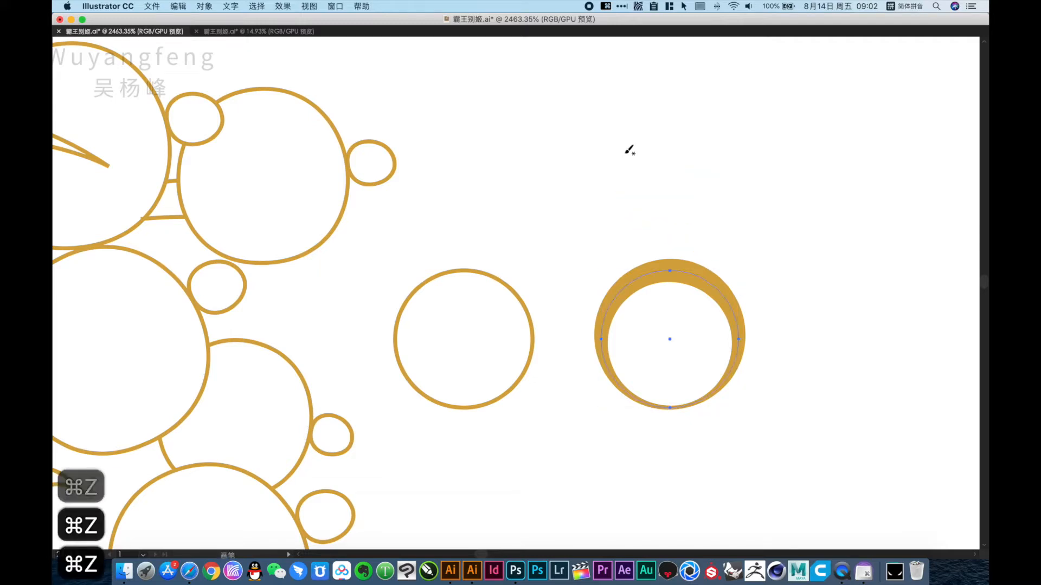
Step: Paint a brush cross above the variable-width circle and a check mark above the evenly stroked circle
left_click_drag(629, 150, 726, 255)
left_click_drag(729, 157, 618, 245)
left_click_drag(513, 200, 626, 249)
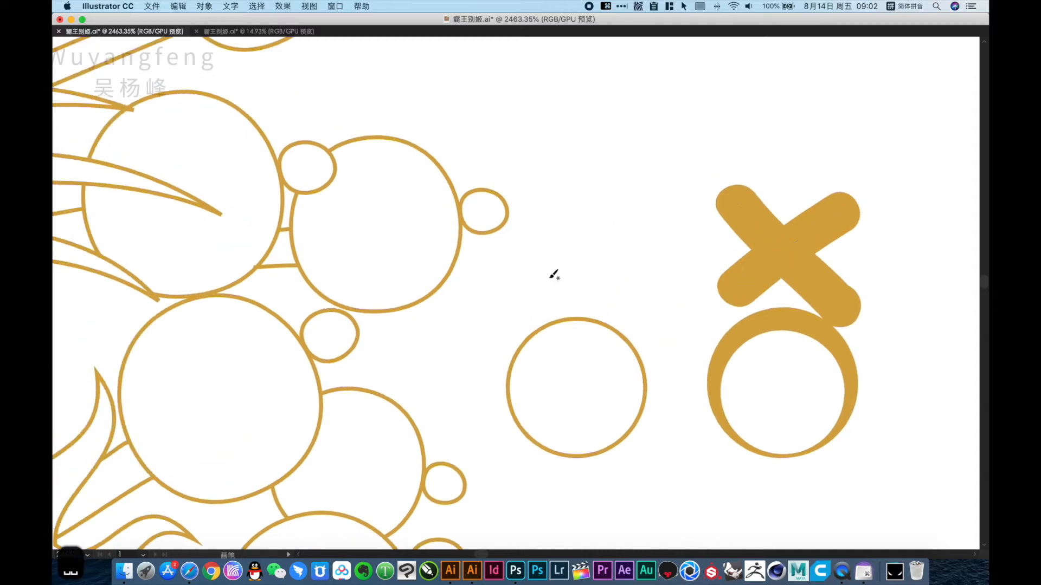
left_click_drag(587, 279, 660, 172)
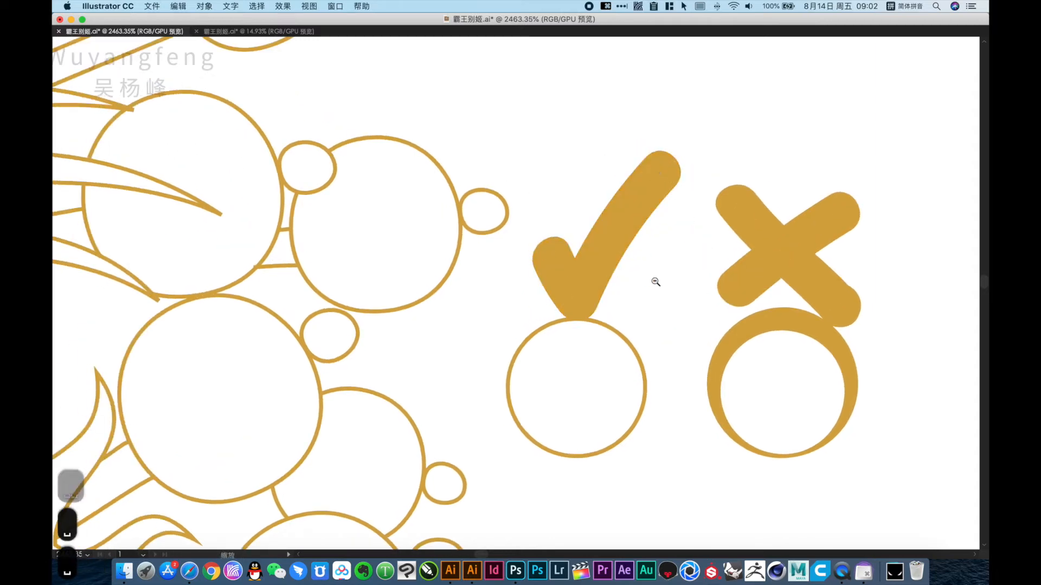
Step: Review the notes on keeping the stroke path and exporting a PDF to adjust the stroke width, above the thin line drawing
left_click(655, 282, "alt+super")
left_click(653, 282, "alt+super")
left_click(653, 282, "alt+super")
left_click_drag(450, 262, 532, 252)
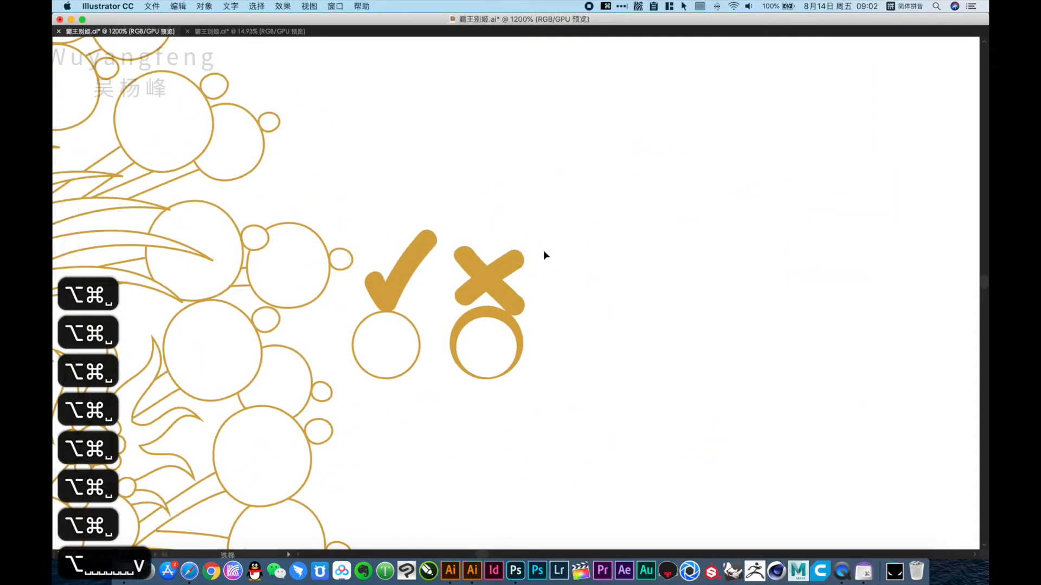
left_click(654, 232, "alt+super")
left_click(655, 232, "alt+super")
left_click(654, 232, "alt+super")
left_click(655, 233, "alt+super")
left_click_drag(485, 148, 558, 293)
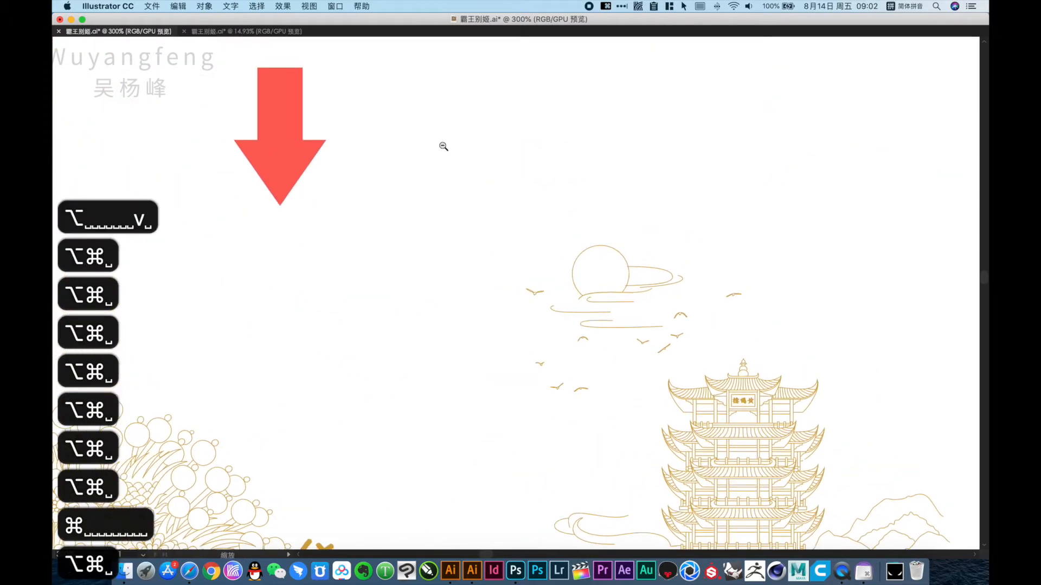
left_click(444, 147, "alt+super")
left_click_drag(664, 112, 664, 186)
left_click(488, 112, "alt+super")
mouse_move(504, 202)
left_mouse_down()
mouse_move(315, 158)
mouse_move(329, 164)
left_mouse_up()
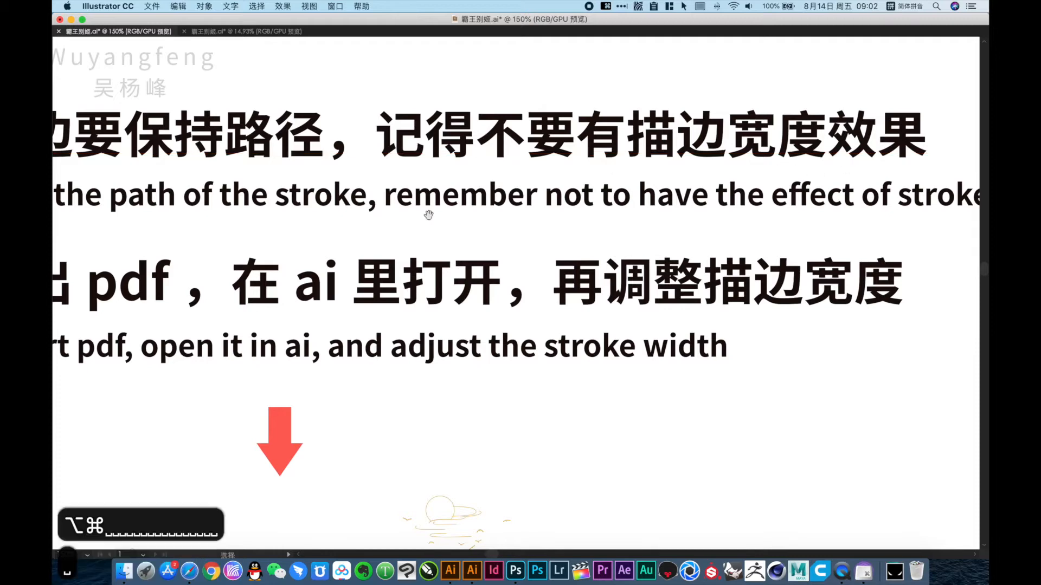
left_click_drag(428, 215, 666, 174)
left_click_drag(550, 229, 284, 191)
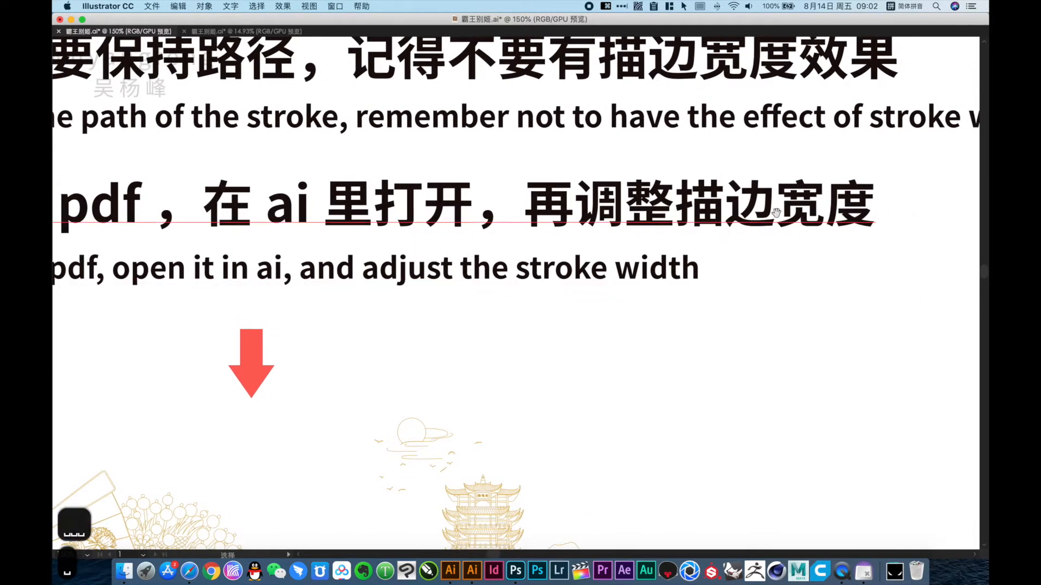
Step: Examine the section on adjusting stroke width in ai and the line weights of its fan and headdress artwork
left_click(750, 212, "alt+super")
left_click(750, 212, "alt+super")
left_click_drag(737, 370, 765, 342)
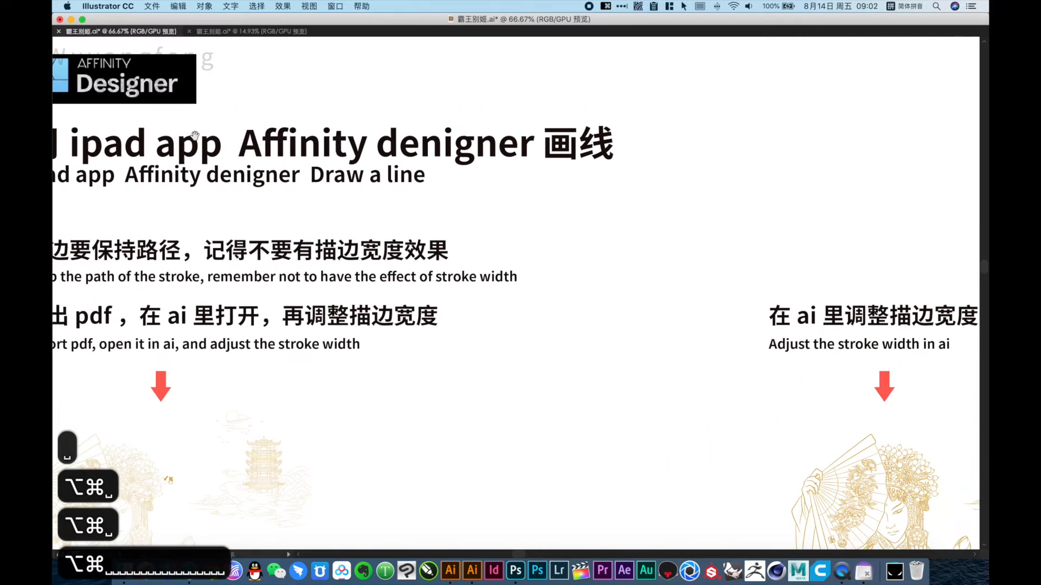
left_click_drag(193, 144, 554, 353)
left_click_drag(704, 212, 231, 47)
left_click_drag(673, 223, 401, 97)
left_click_drag(358, 200, 708, 330)
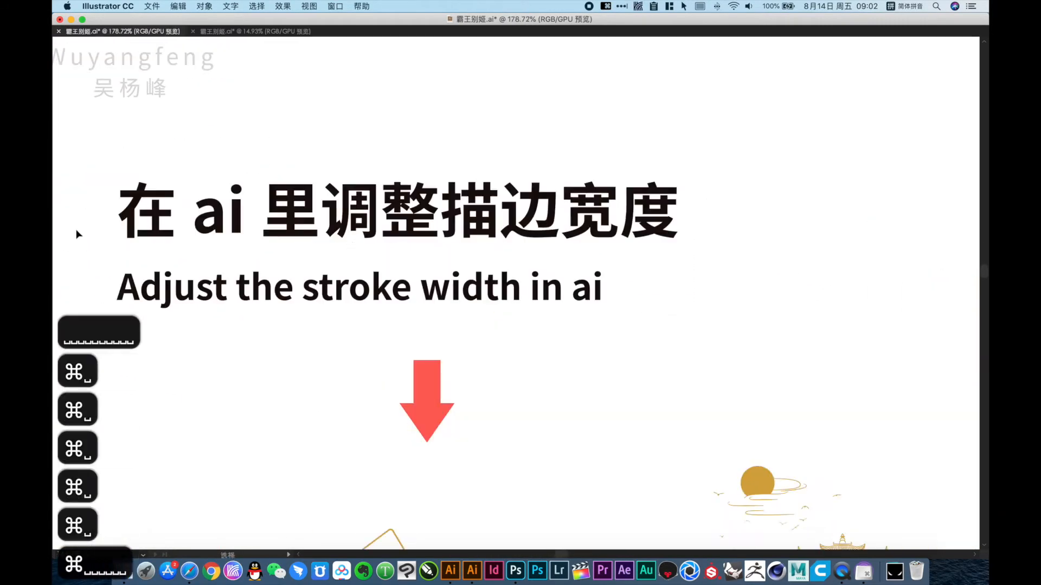
left_click_drag(490, 301, 498, 61)
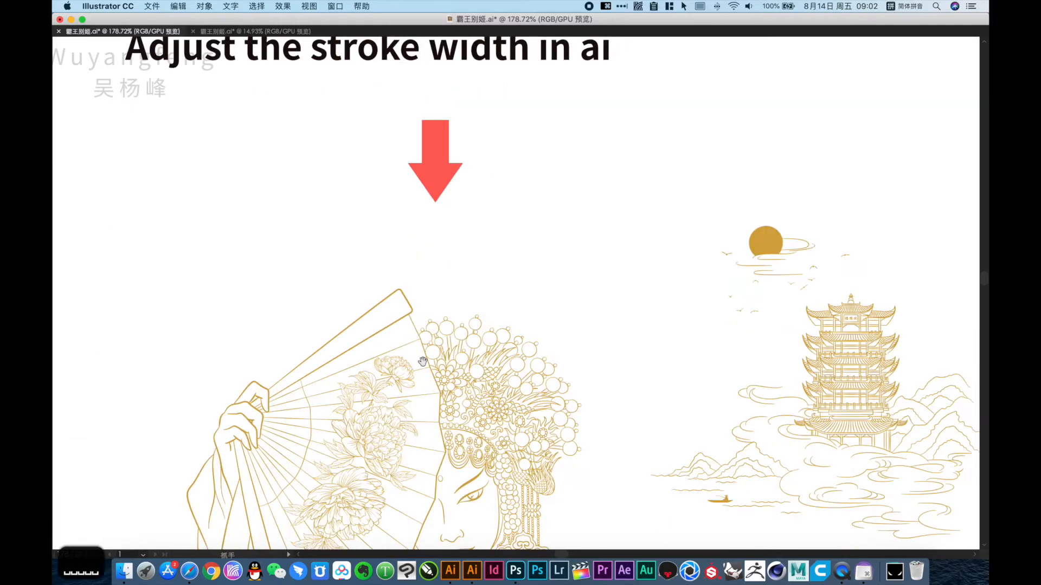
left_click_drag(392, 310, 598, 378)
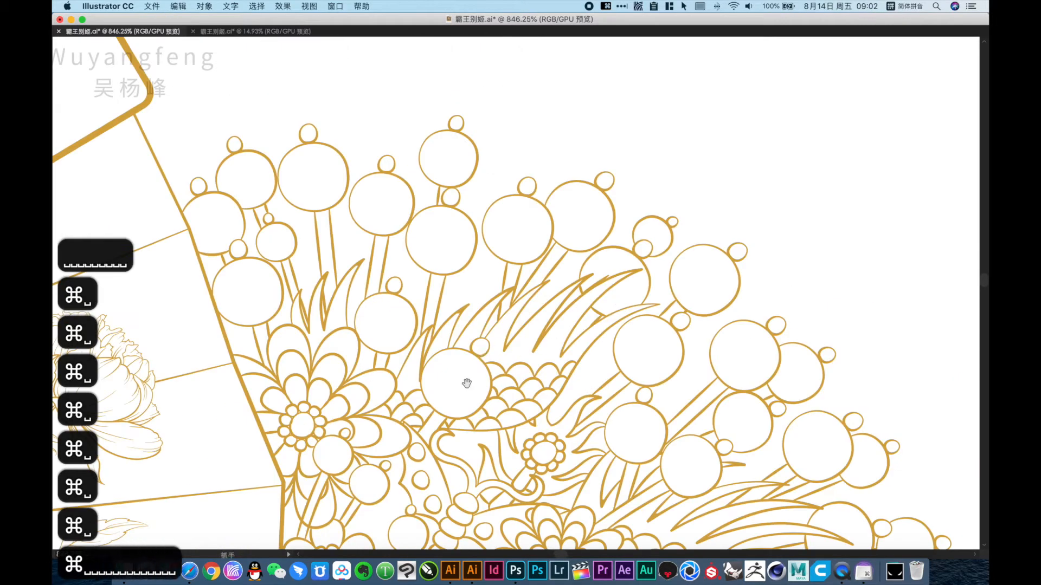
Step: Examine the line weights of the headdress's outer beads and stems, and of the face and hanging tassels
left_click_drag(473, 412, 639, 411)
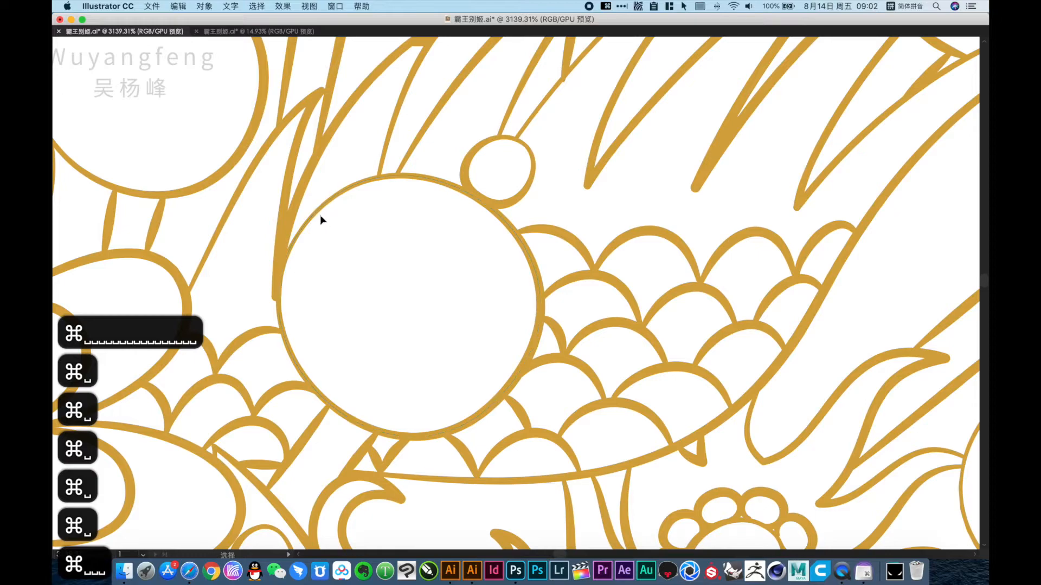
left_click(649, 275, "alt+super")
left_click(650, 276, "alt+super")
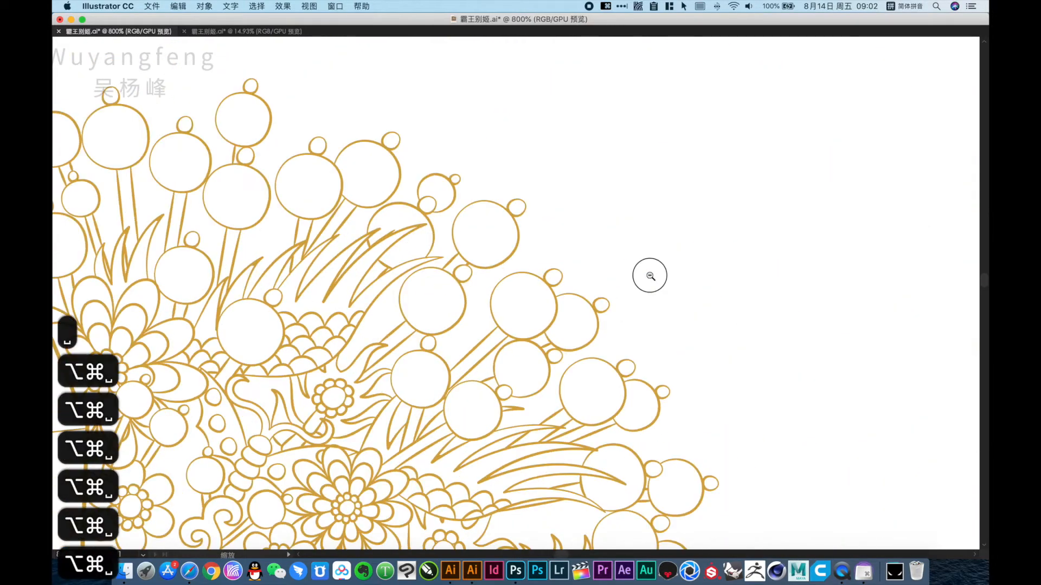
left_click(650, 276, "alt+super")
left_click(649, 276, "alt+super")
left_click(650, 275, "alt+super")
left_click_drag(423, 396, 569, 108)
left_click_drag(502, 232, 554, 37)
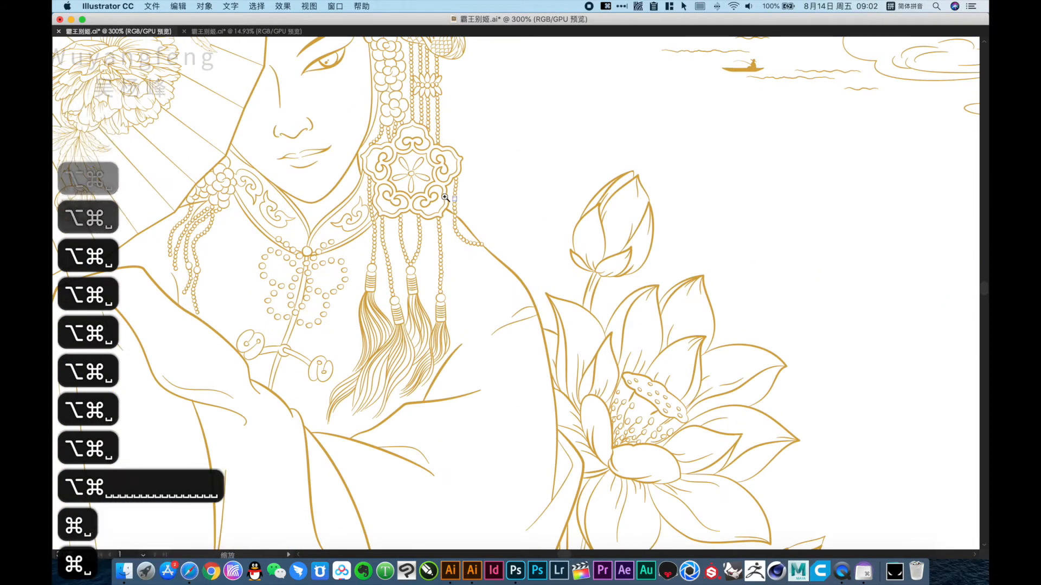
Step: Select the line drawing and widen the shoulder line's stroke below the bead strand to about 1.545 px with the Width tool
left_click_drag(445, 197, 545, 302)
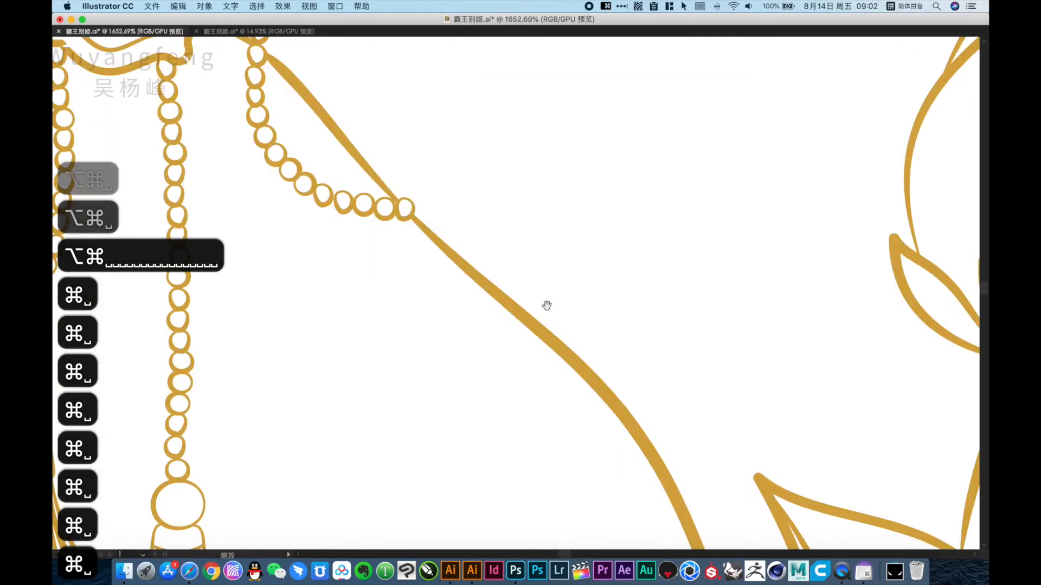
left_click(601, 393)
key("shift+w")
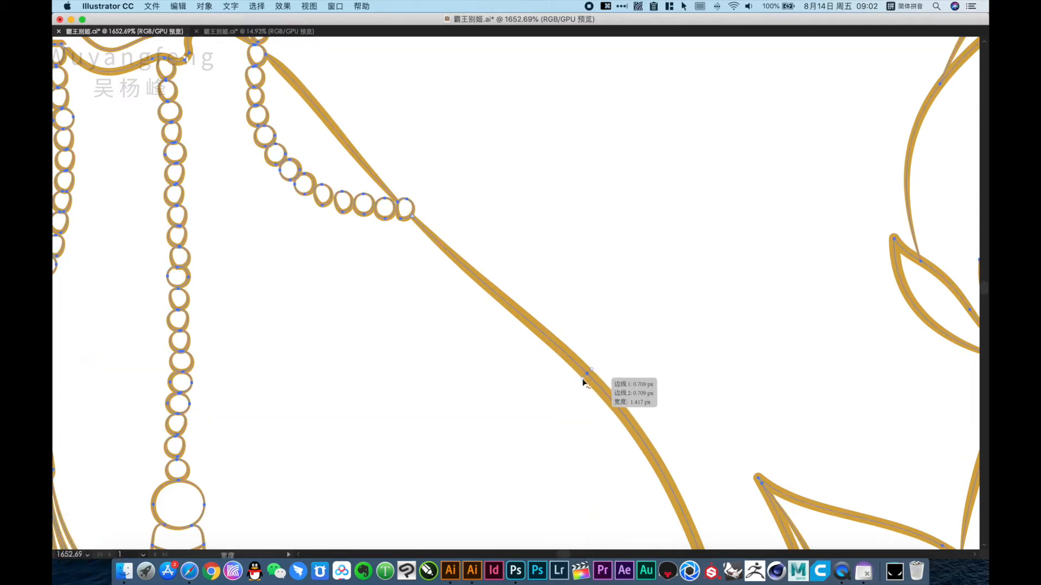
left_click_drag(583, 379, 584, 379)
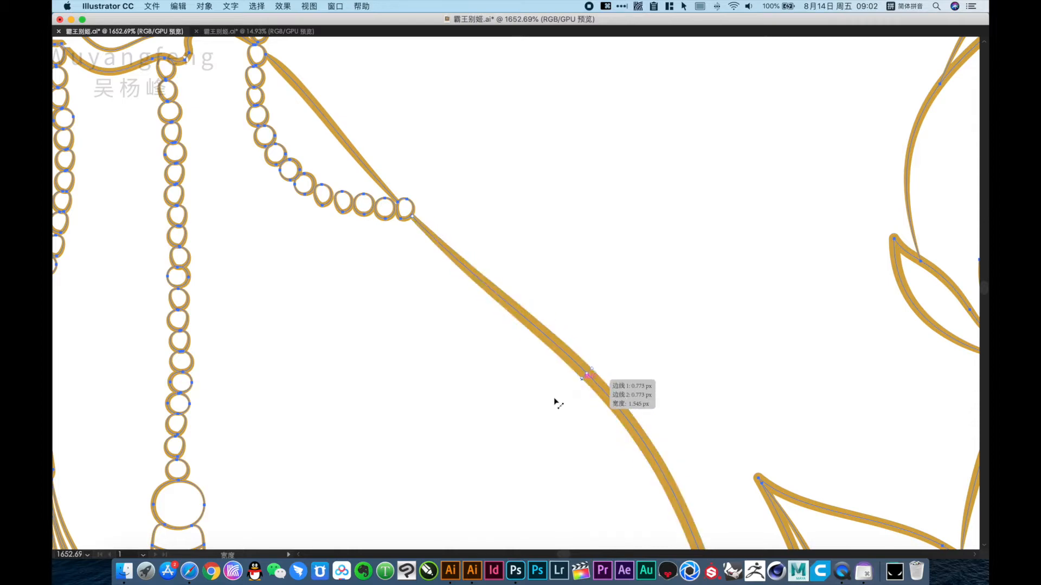
Step: Examine the stroke paths and varying line weights of the lotus petals, stamens and seed pod
left_click(394, 355, "alt+super")
left_click(390, 356, "alt+super")
left_click(649, 379, "alt+super")
left_click(649, 381, "alt+super")
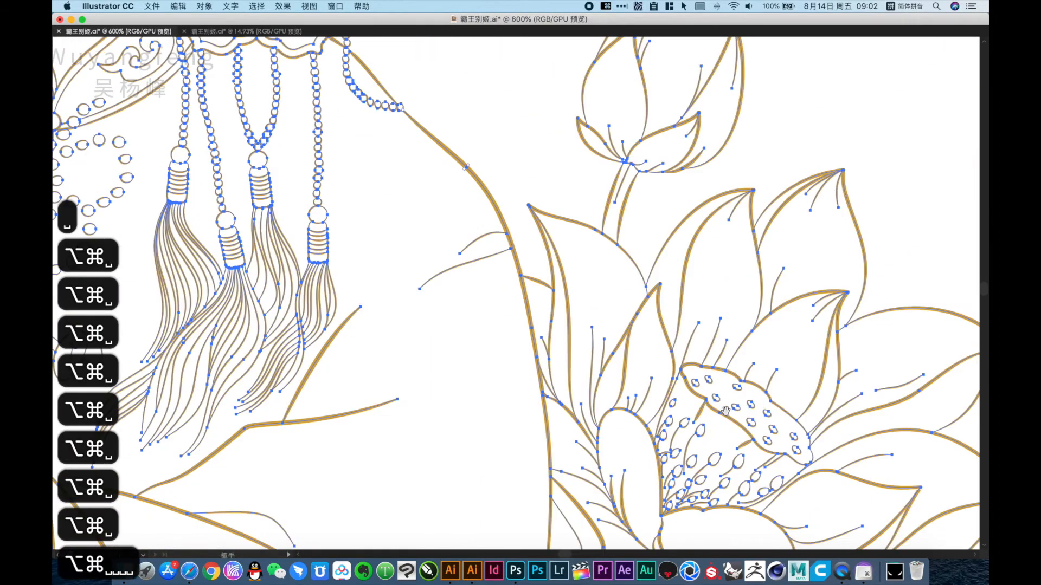
left_click_drag(725, 411, 783, 365)
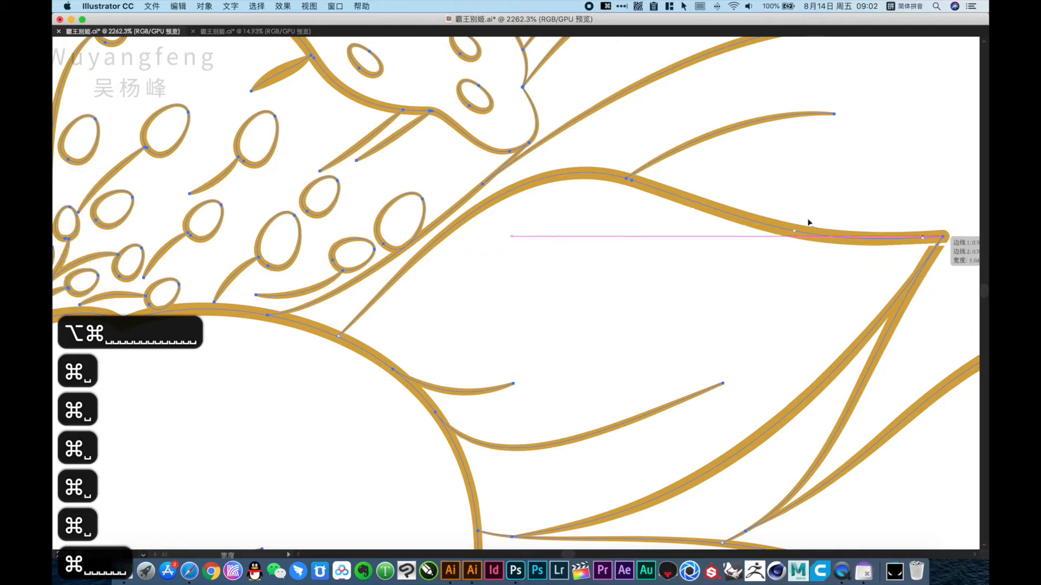
left_click_drag(264, 328, 539, 358)
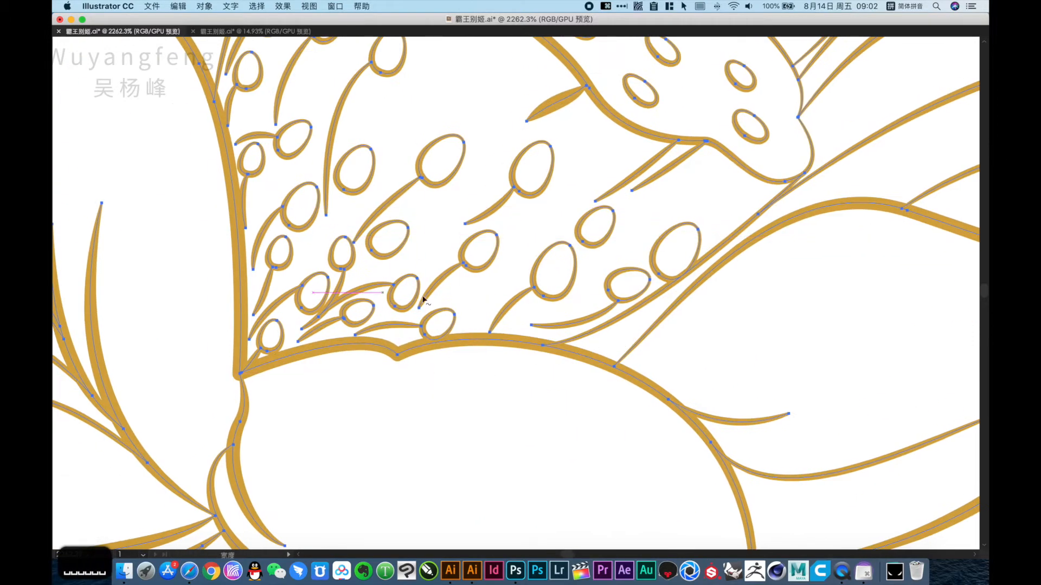
left_click(678, 177, "alt+super")
left_click(678, 176, "alt+super")
left_click_drag(462, 157, 620, 287)
left_click(641, 221, "alt+super")
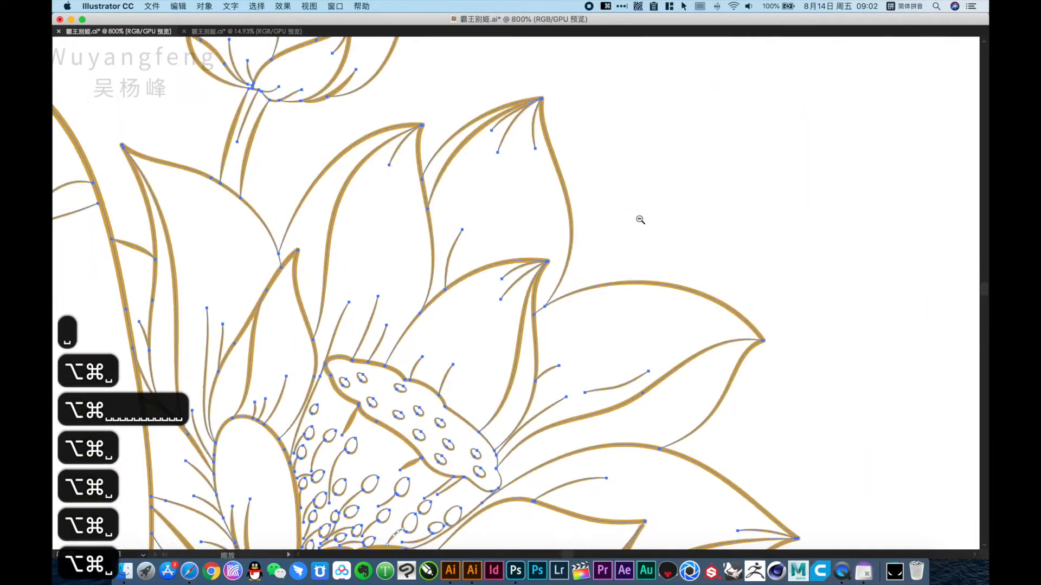
left_click(642, 220, "alt+super")
left_click(389, 323, "alt+super")
left_click(455, 308, "alt+super")
Step: Examine the stroke paths of the lotus leaf and small bud below the flower, and the whole figure's line work
left_click_drag(460, 308, 541, 136)
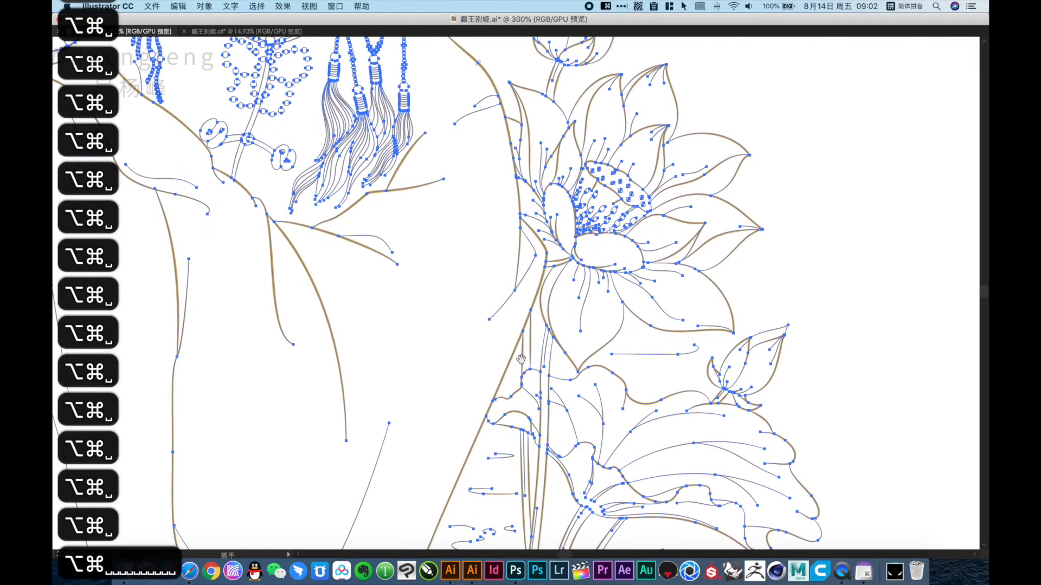
left_click_drag(540, 399, 551, 246)
left_click(562, 307, "super")
left_click(561, 307, "super")
left_click(561, 307, "super")
left_click(573, 169, "alt+super")
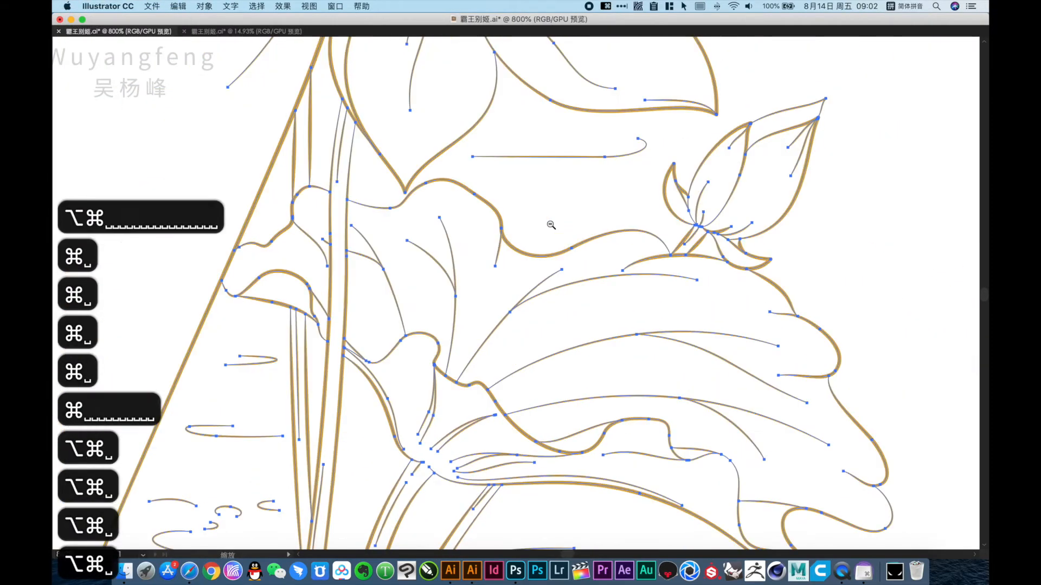
left_click(550, 224, "alt+super")
left_click(550, 225, "alt+super")
left_click(551, 224, "alt+super")
left_click(550, 225, "alt+super")
left_click(551, 224, "alt+super")
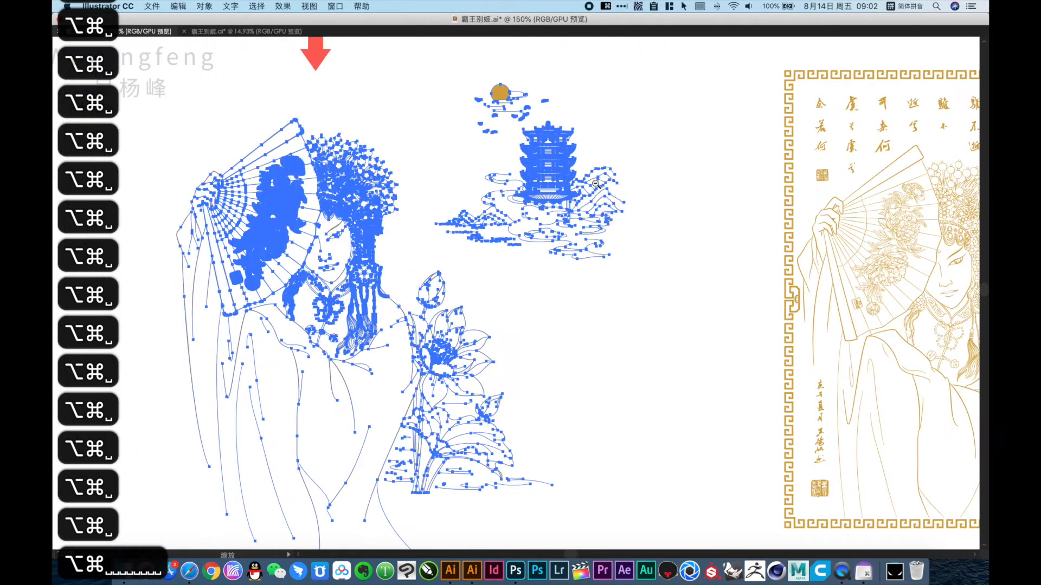
Step: Isolate the tallest ridge line of the mountains above the fishing boat and place a copy of it on the empty canvas beside them
left_click_drag(604, 148, 618, 272)
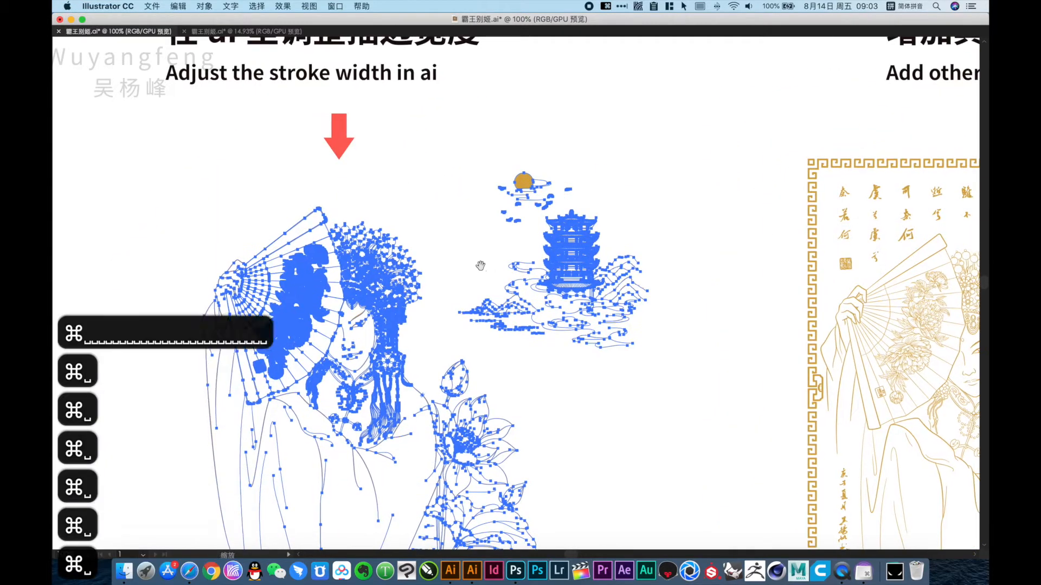
left_click_drag(480, 263, 549, 344)
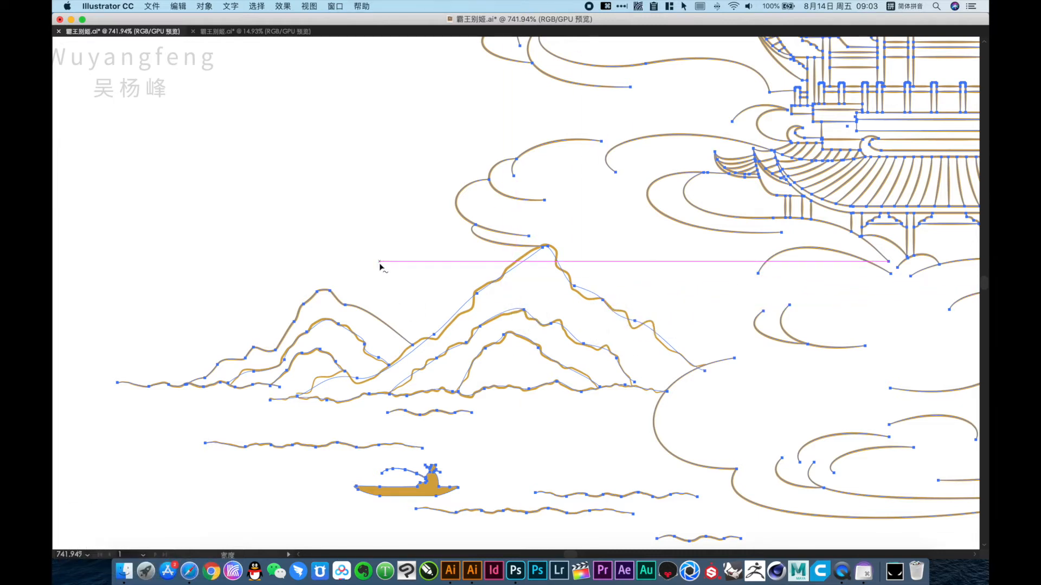
key("v")
left_click_drag(364, 242, 508, 265)
left_click(624, 313)
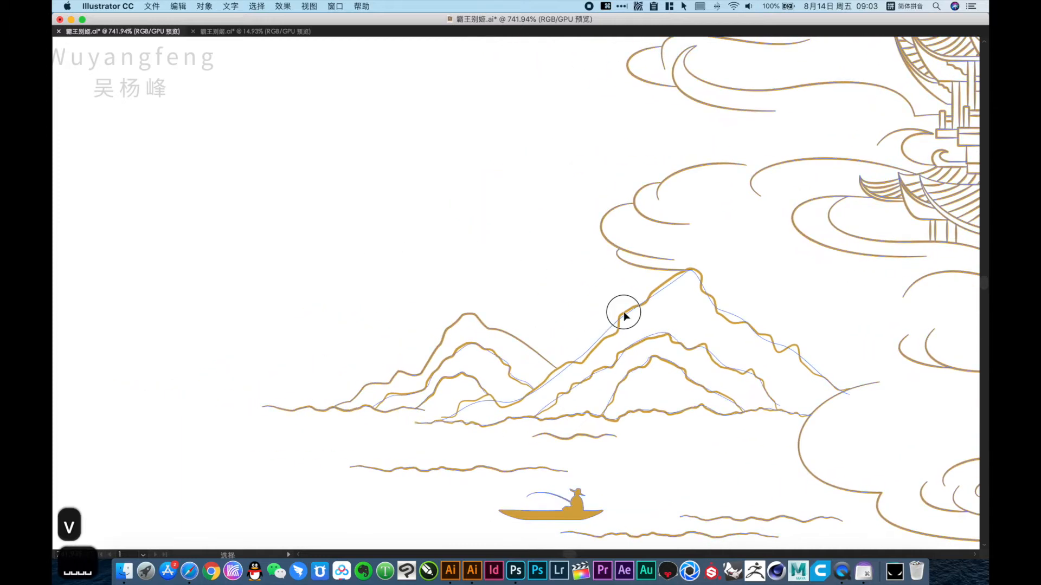
double_click(625, 313)
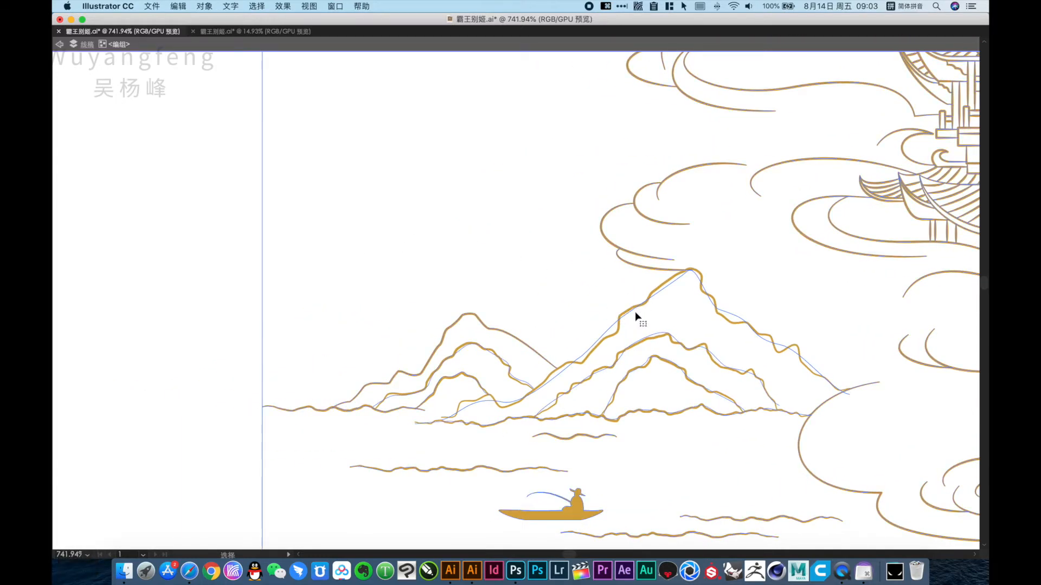
double_click(635, 311)
left_click(636, 311)
left_click_drag(635, 308, 249, 174)
key("Tab")
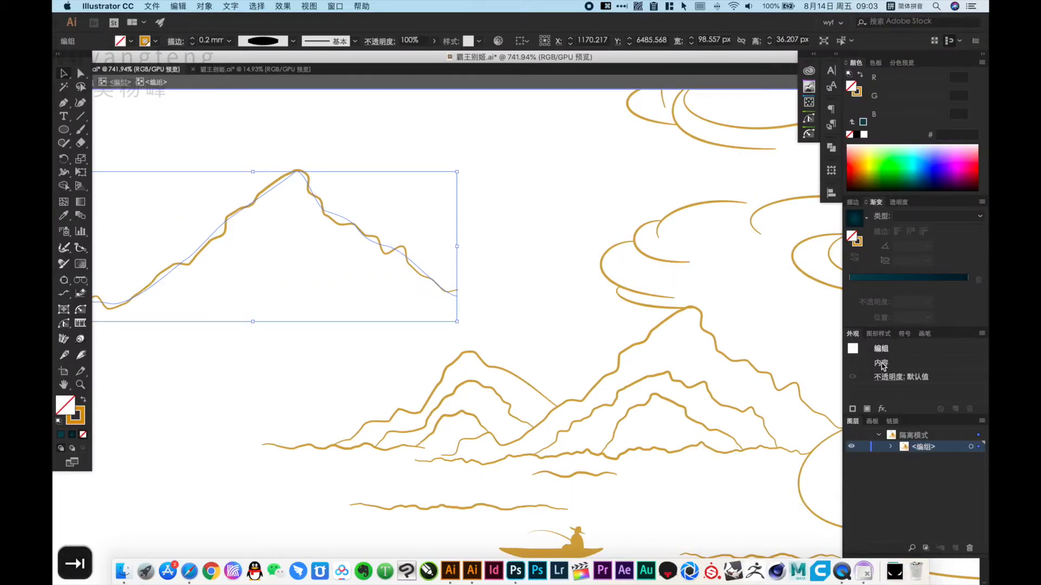
left_click_drag(402, 261, 439, 244)
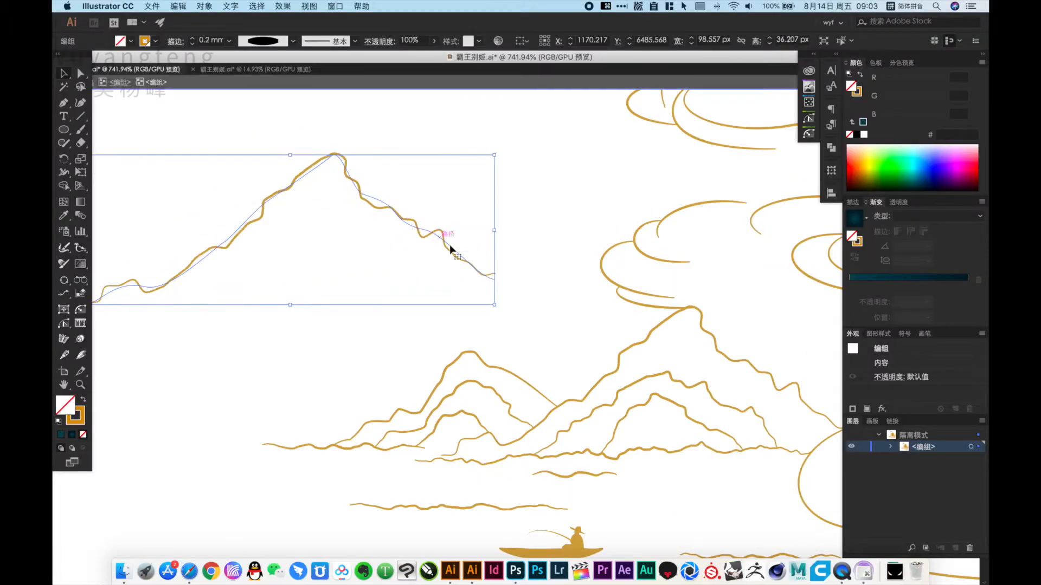
Step: Cut the ridge copy, paste it in front outside the isolated group, and ungroup it to a single path
key("super+x")
double_click(456, 281)
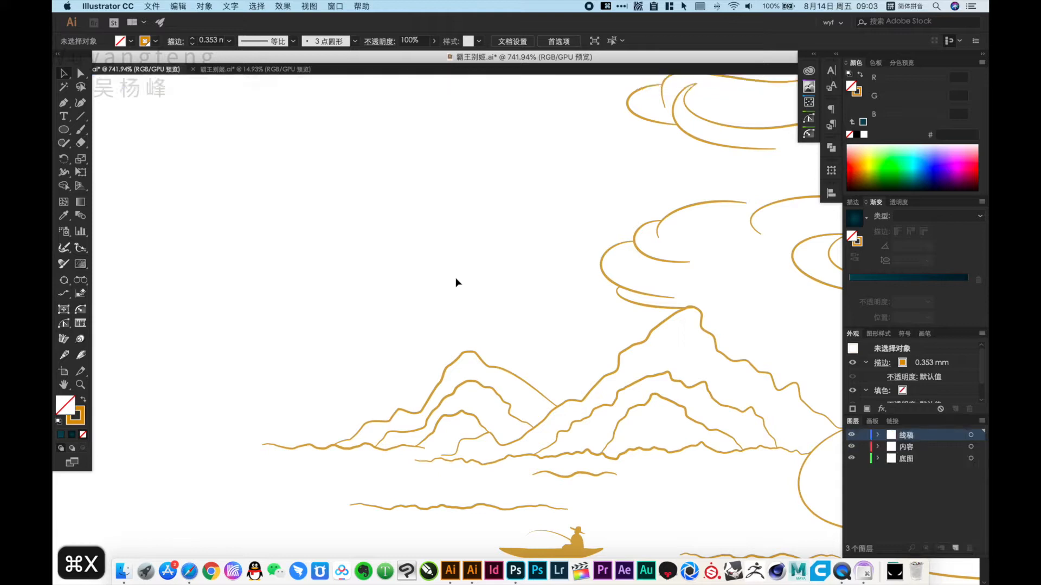
key("super+f")
left_click_drag(382, 253, 544, 309)
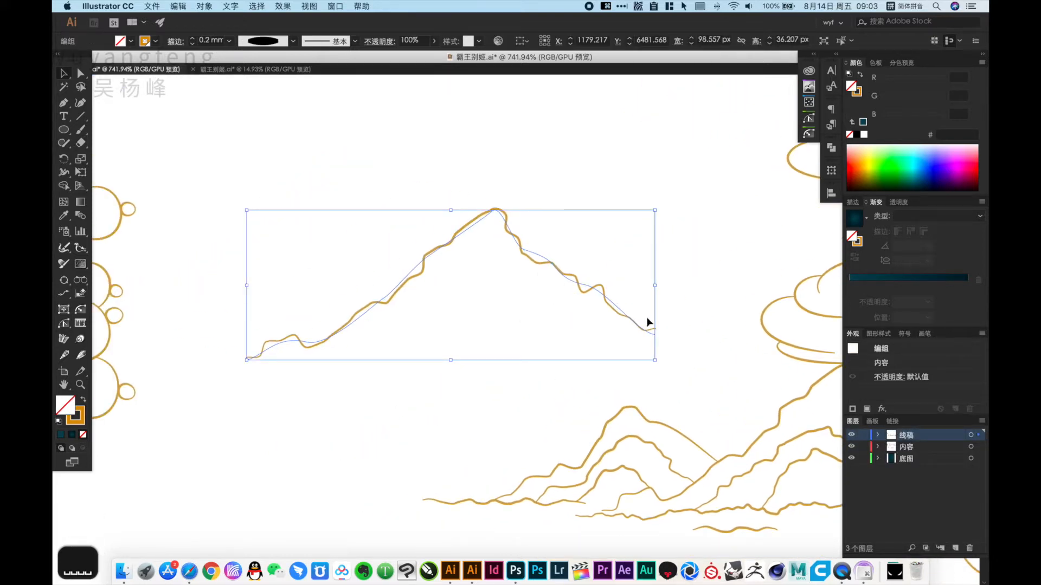
key("super+shift+g")
key("super+shift+g")
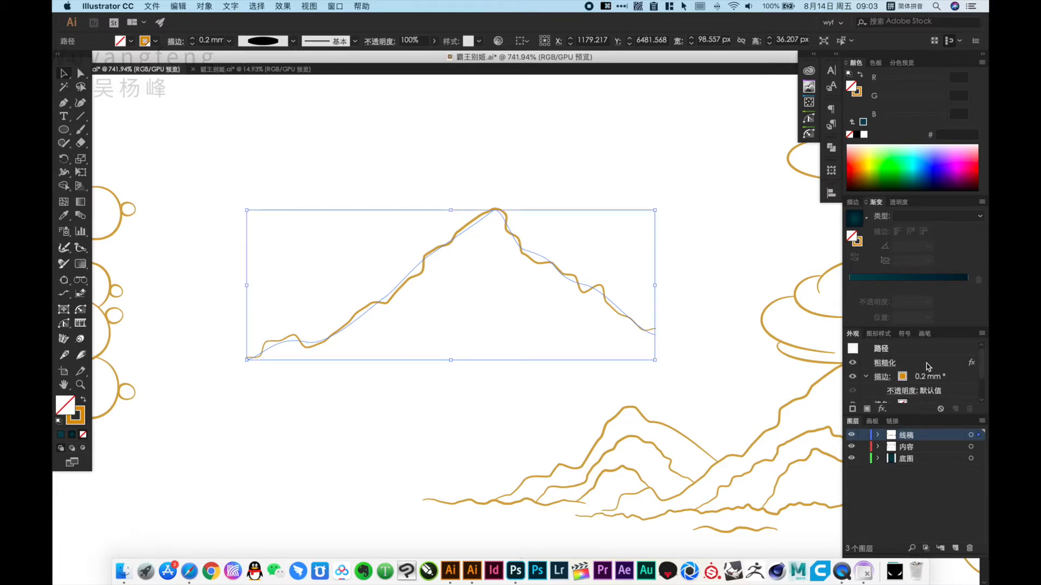
Step: Remove the Roughen effect from the ridge copy's appearance
left_click(928, 367)
left_click(969, 409)
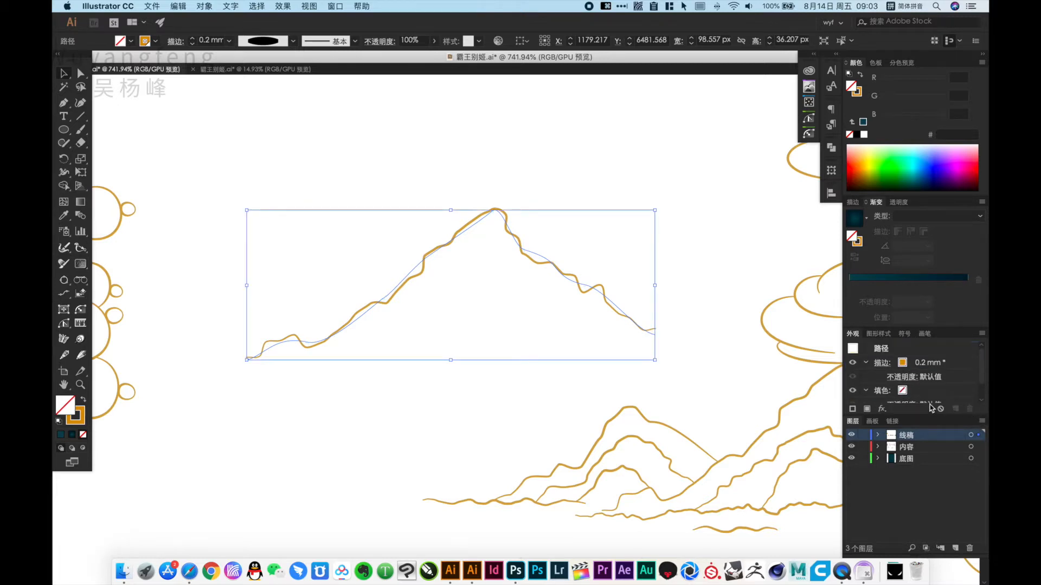
left_click(599, 255)
left_click(511, 231)
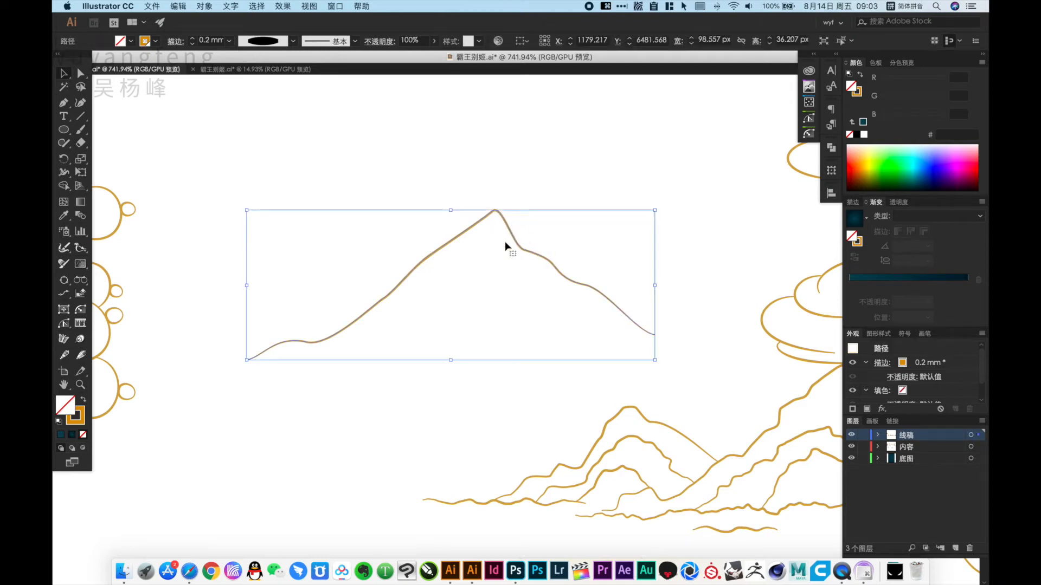
Step: Set up a Roughen effect on the ridge path with preview on, smooth points, 1% relative size and 29 details per inch
left_click(282, 7)
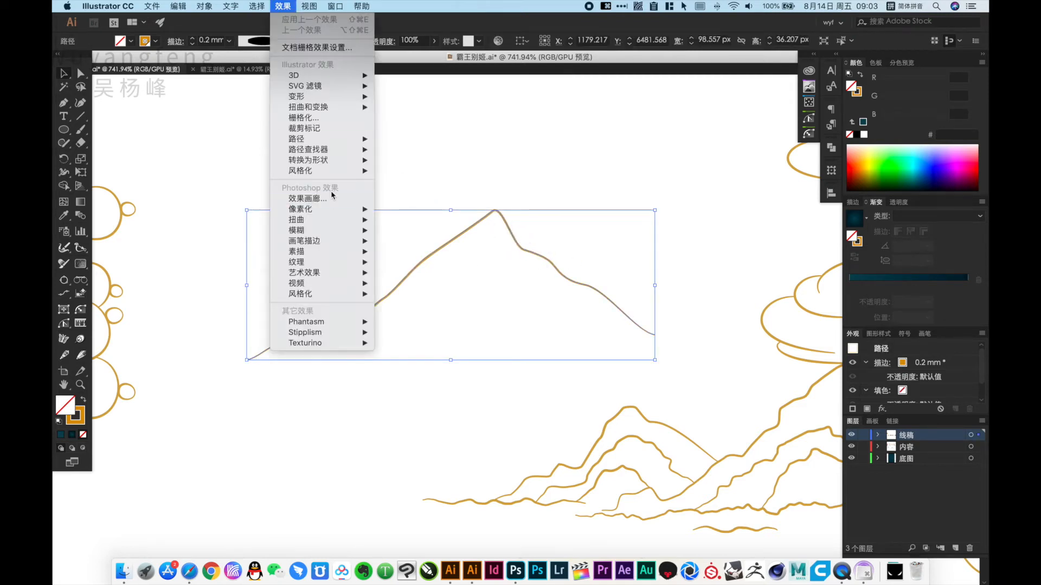
mouse_move(339, 108)
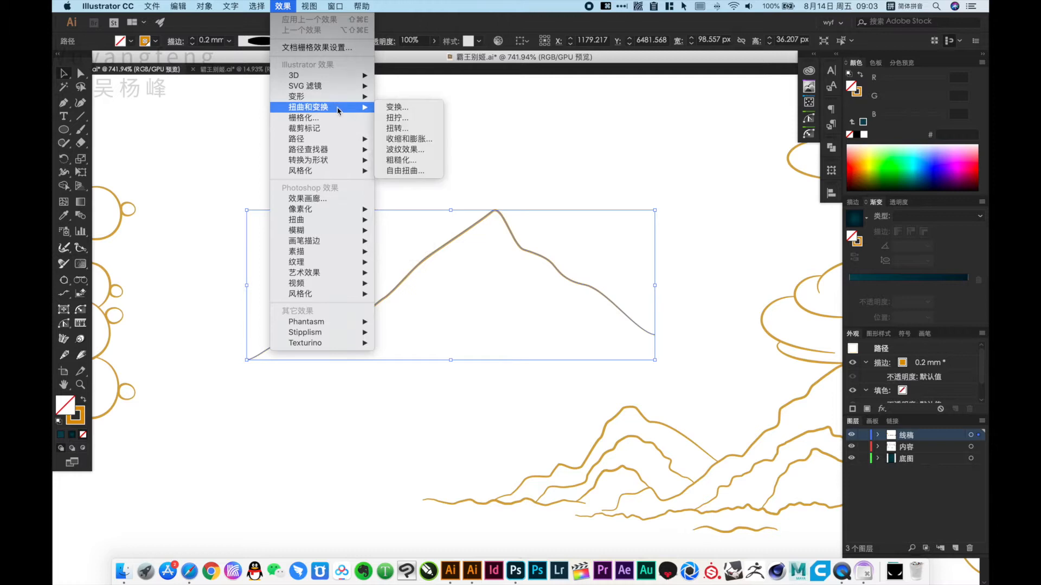
left_click(401, 160)
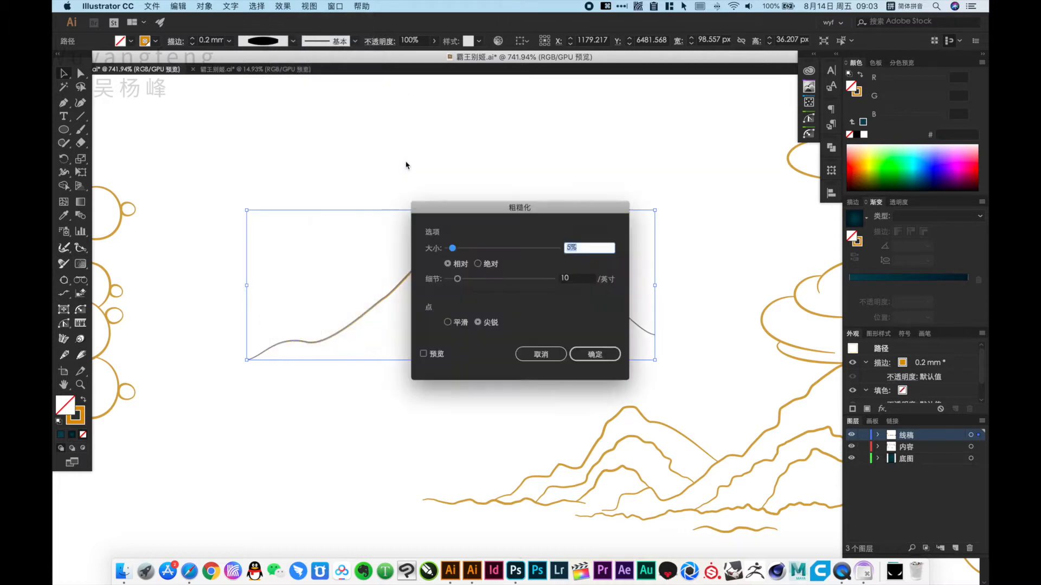
left_click_drag(487, 211, 648, 257)
left_click(592, 400)
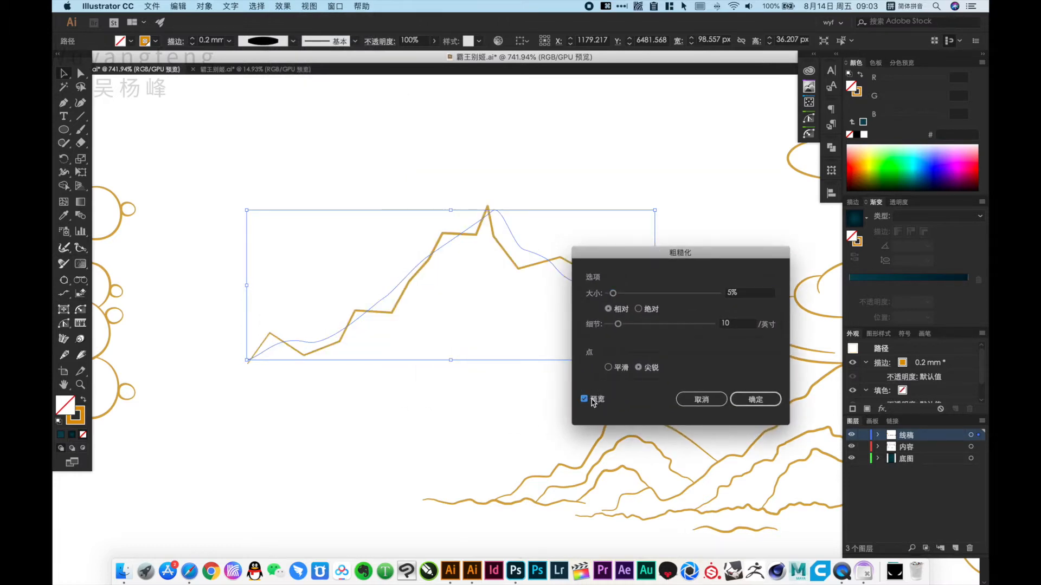
left_click(609, 368)
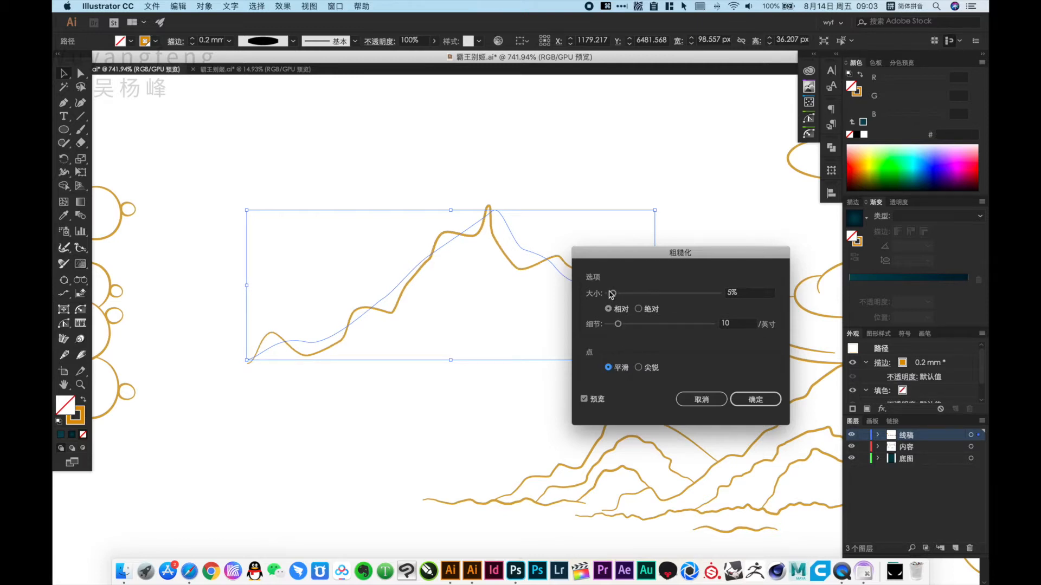
left_click_drag(609, 296, 639, 327)
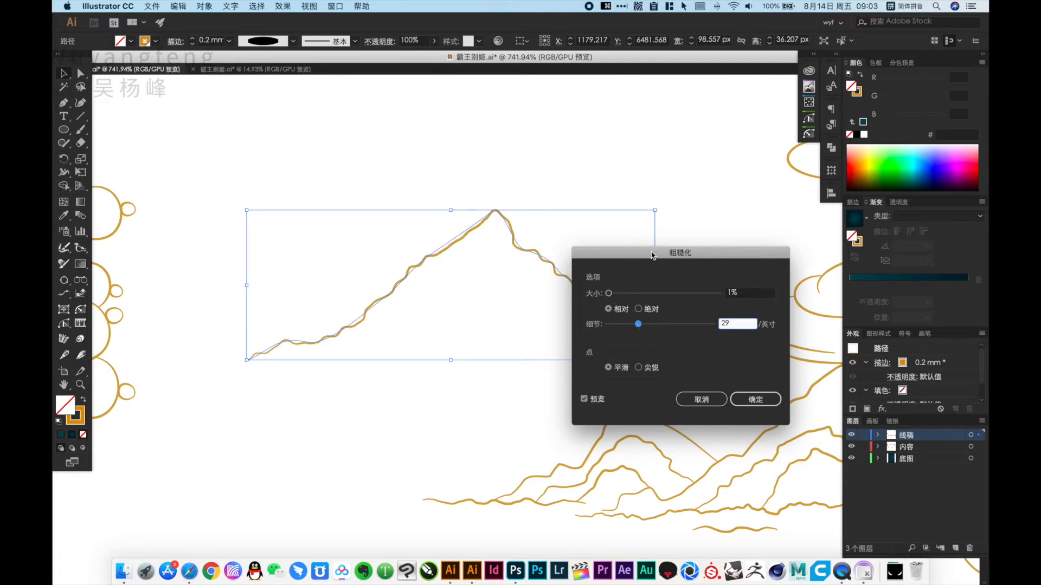
Step: Set the Roughen size to 2% and the detail to 19 per inch, and apply the effect to the ridge path
left_click_drag(652, 255, 699, 142)
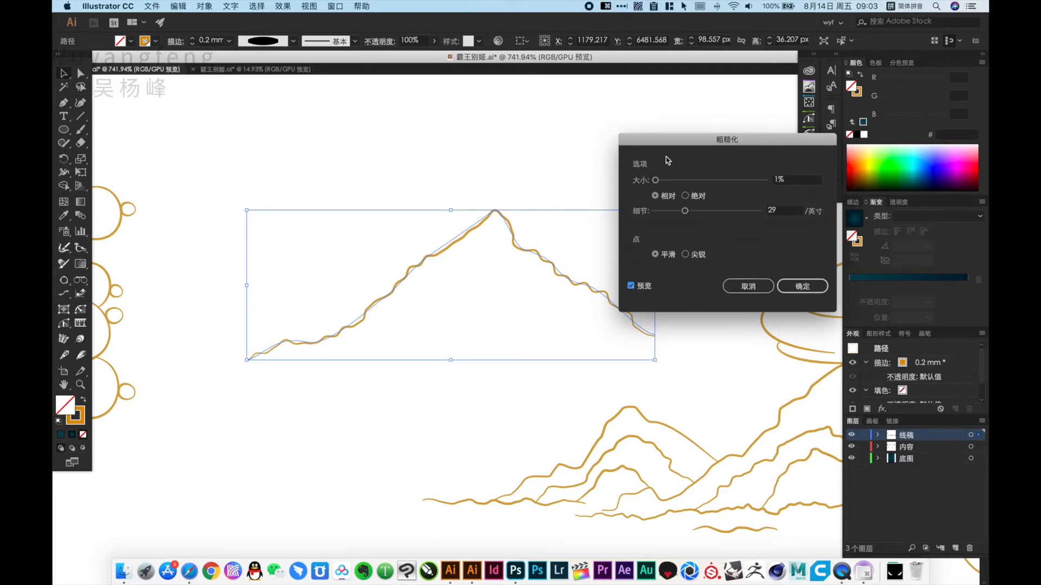
left_click_drag(675, 146, 682, 175)
left_click_drag(666, 216, 682, 245)
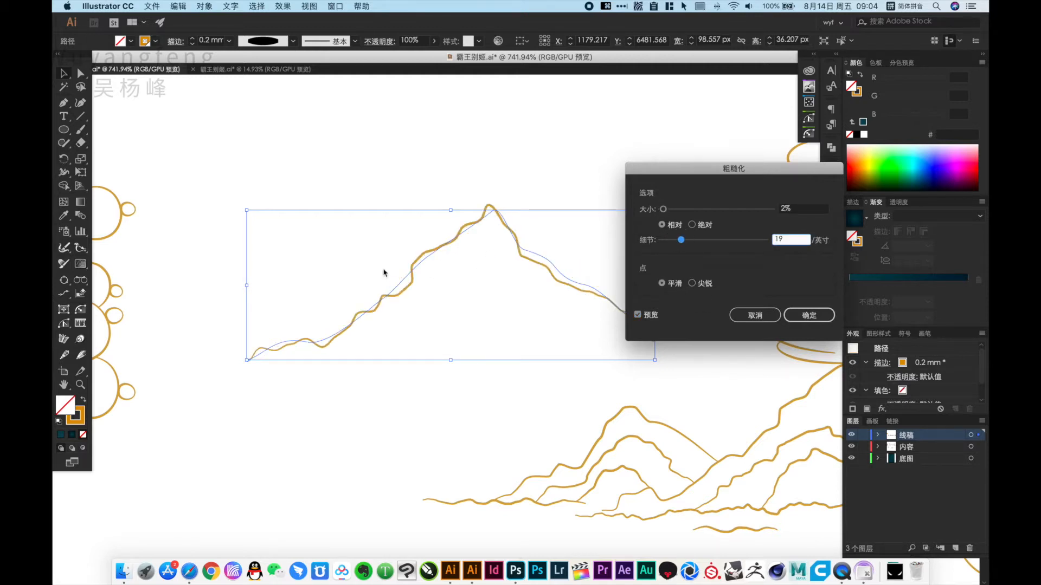
left_click(815, 320)
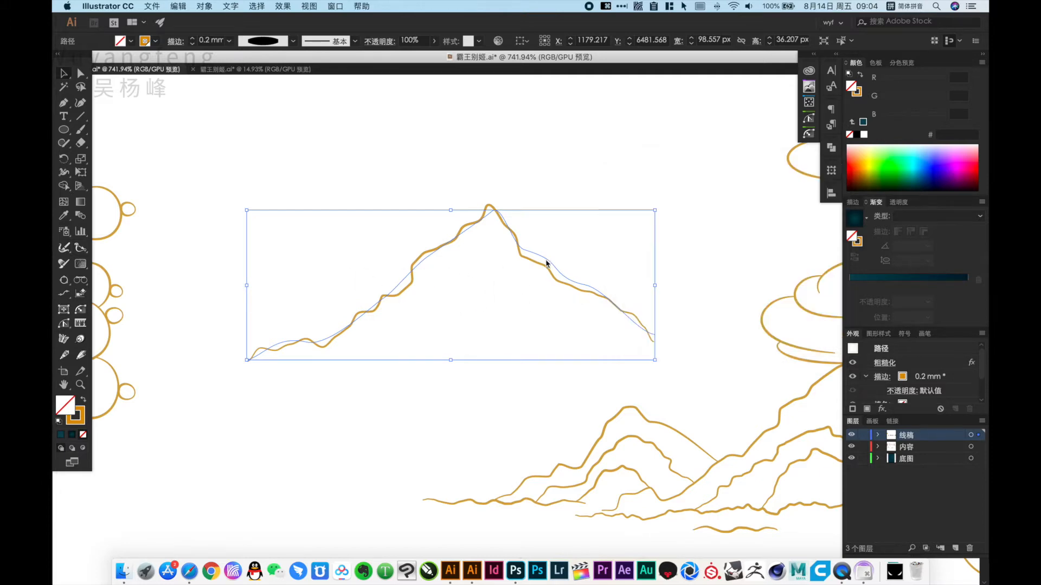
Step: Delete the roughened ridge copy beside the mountains
left_click_drag(539, 266, 523, 291)
key("Delete")
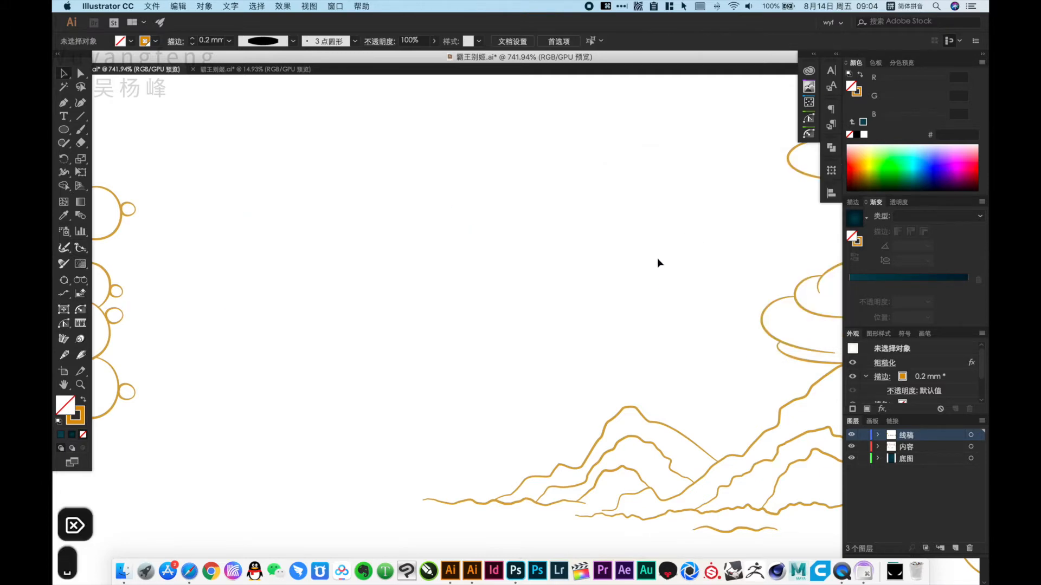
left_click(603, 287, "alt+super")
left_click(606, 285, "alt+super")
left_click(610, 285, "alt+super")
left_click(614, 284, "alt+super")
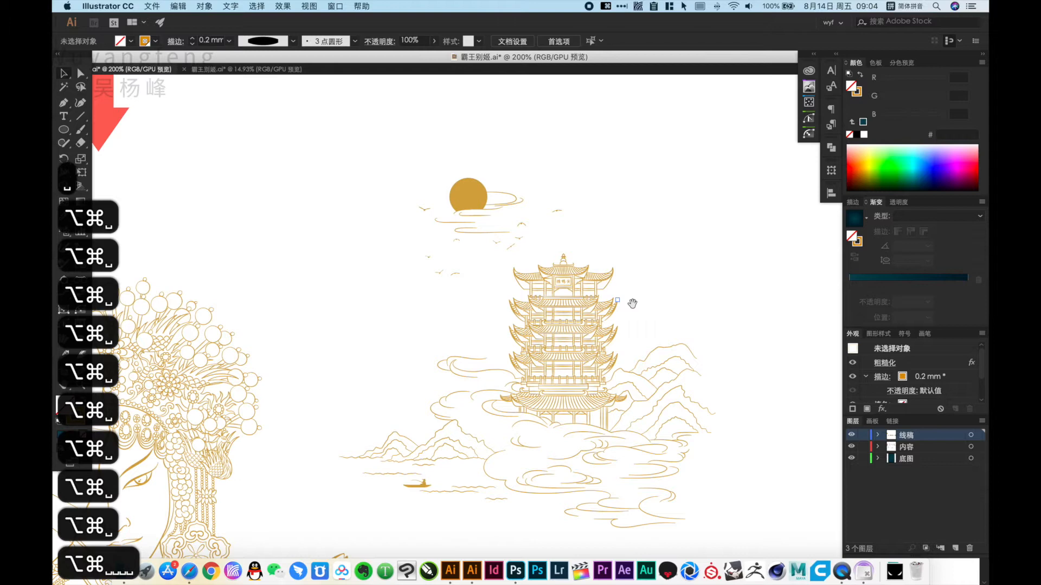
Step: Examine the pagoda line art and the heading "Add other elements to design and typesetting"
left_click(574, 310, "alt+super")
left_click_drag(632, 360, 525, 308)
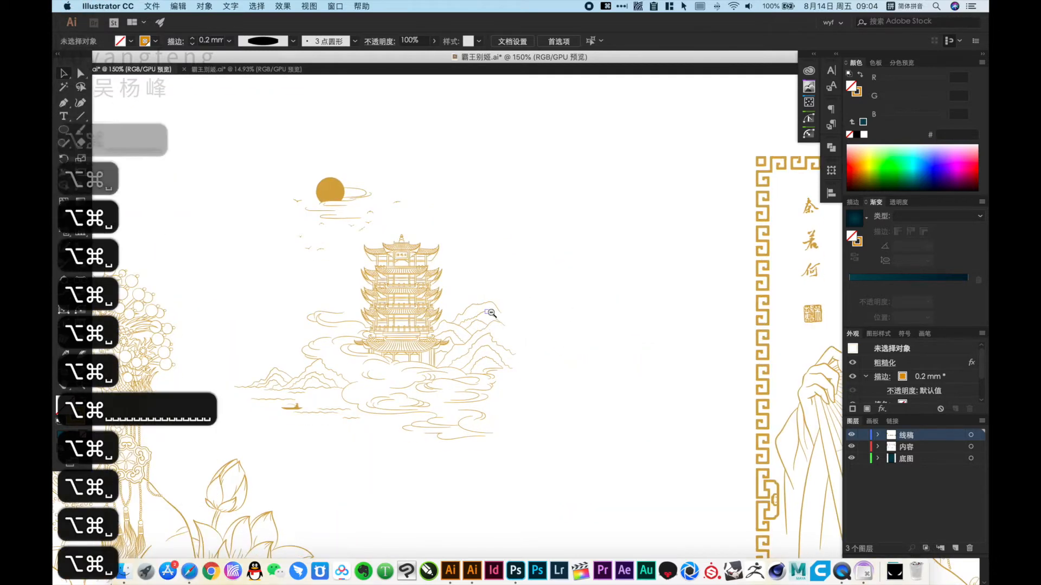
left_click(586, 260, "alt+super")
left_click_drag(558, 219, 552, 311)
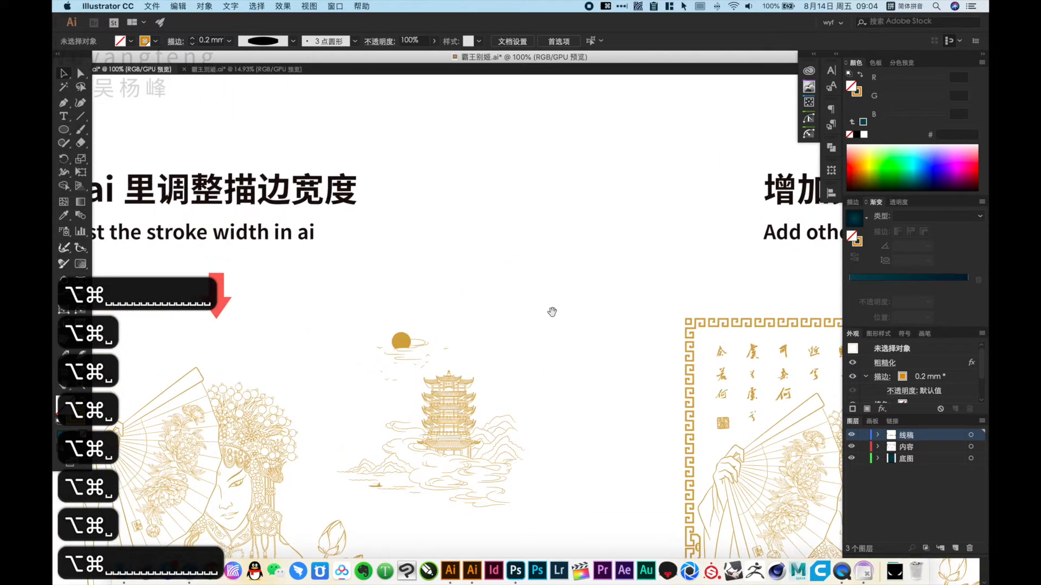
left_click(574, 269, "alt+super")
left_click_drag(651, 295, 677, 324)
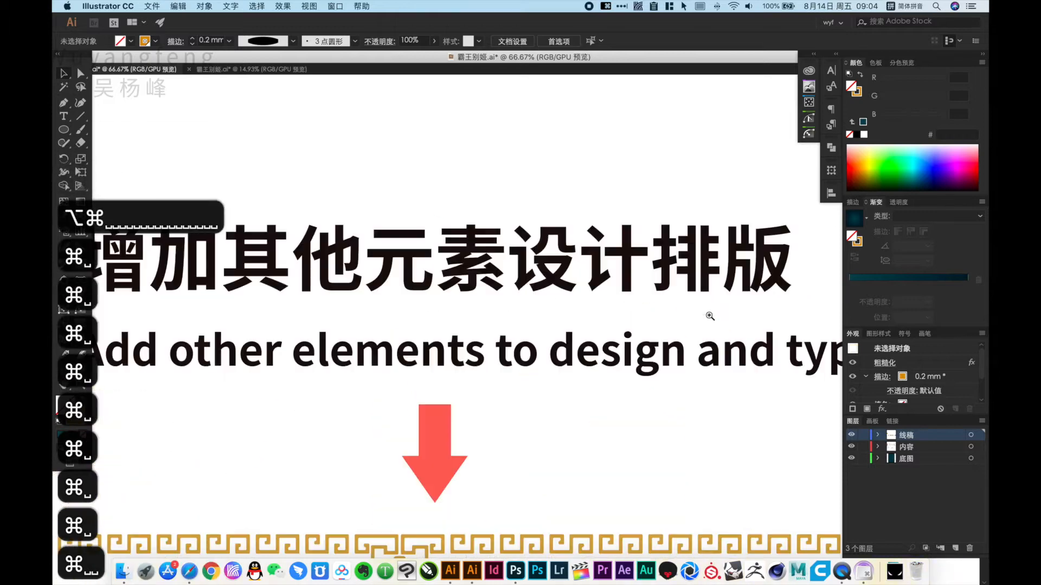
left_click(550, 321, "alt+super")
left_click_drag(416, 326, 412, 244)
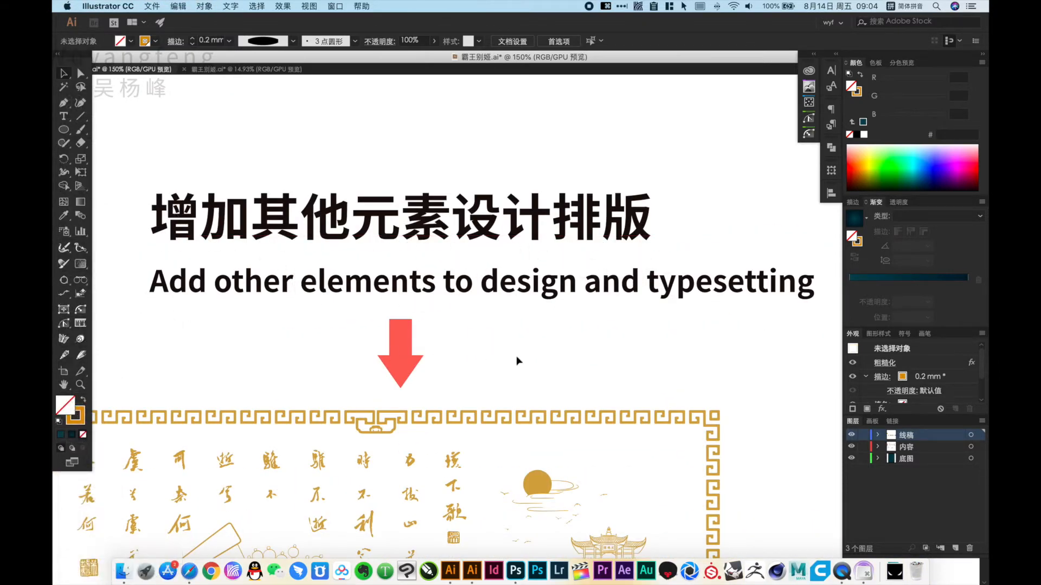
Step: Examine the framed layout under that heading, including the border, calligraphy, lotus and "Farewell My Concubine" title
left_click_drag(514, 390, 551, 214)
left_click(516, 383, "alt+super")
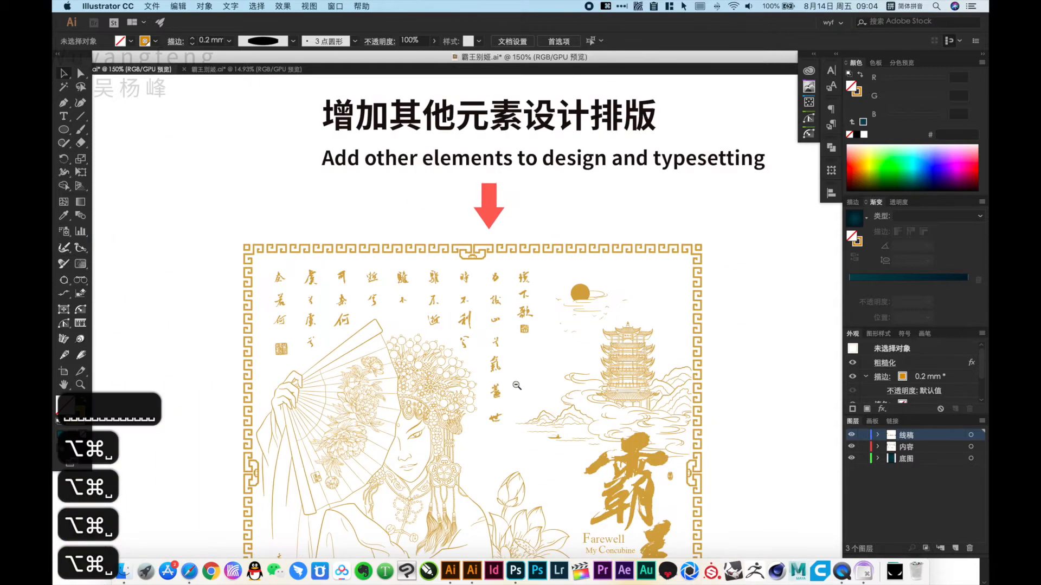
left_click_drag(498, 394, 482, 270)
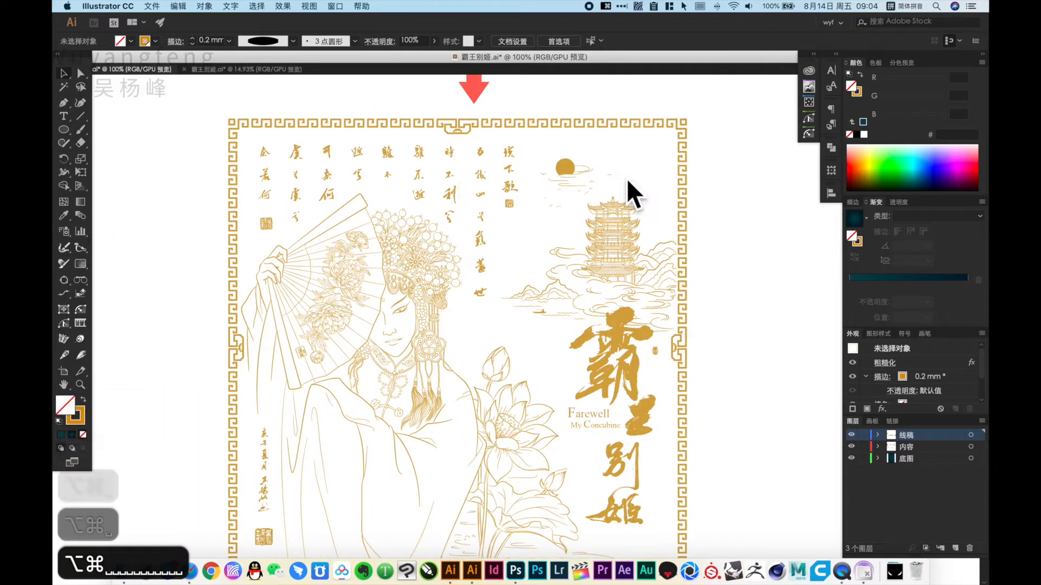
left_click_drag(610, 334, 602, 303)
scroll(602, 303, "down", 3)
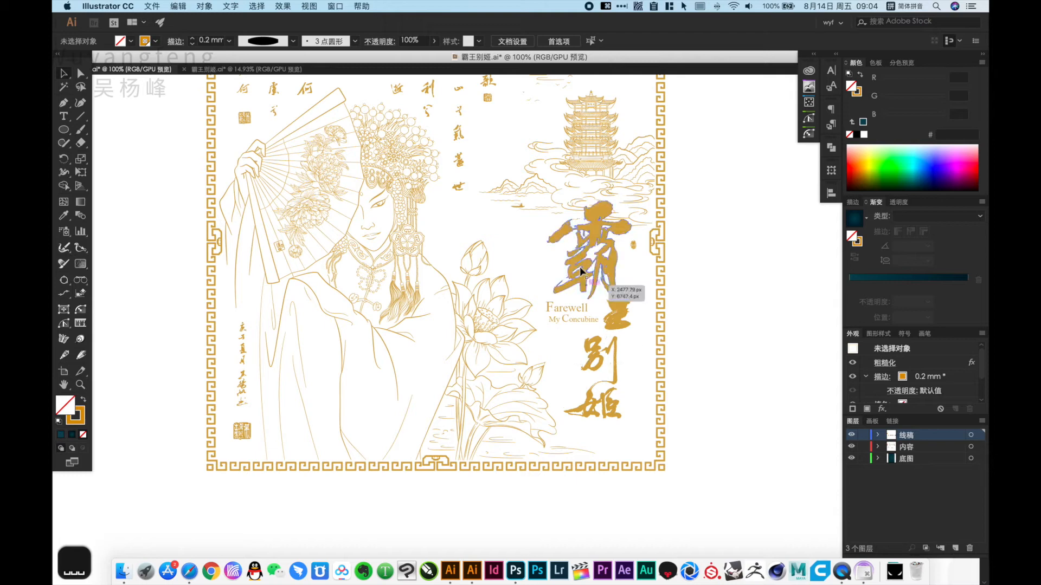
left_click_drag(554, 271, 564, 332)
left_click_drag(525, 262, 674, 461)
left_click(421, 330, "alt+super")
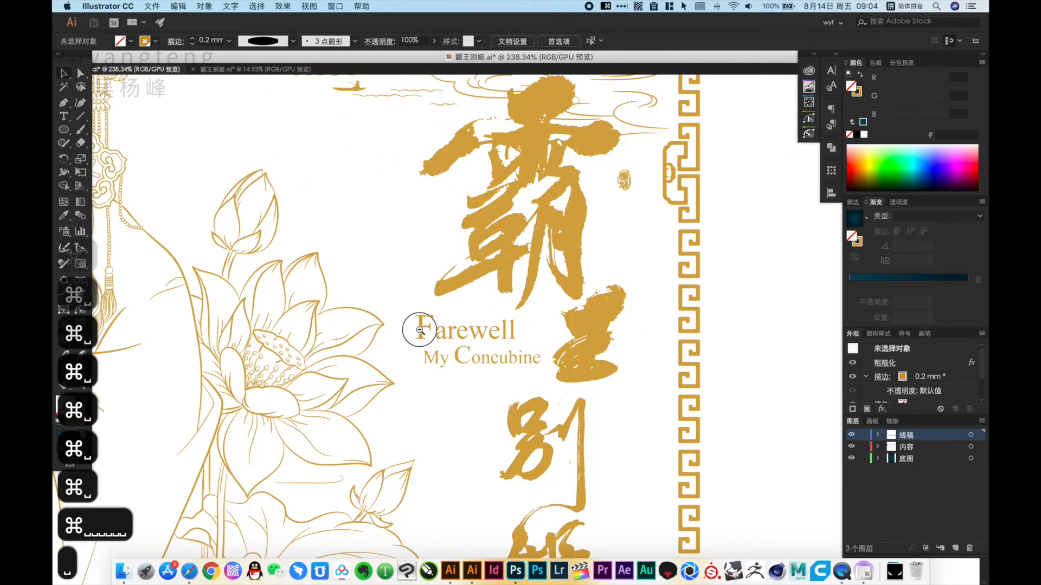
left_click(421, 331, "alt+super")
left_click(421, 330, "alt+super")
left_click_drag(572, 340, 562, 391)
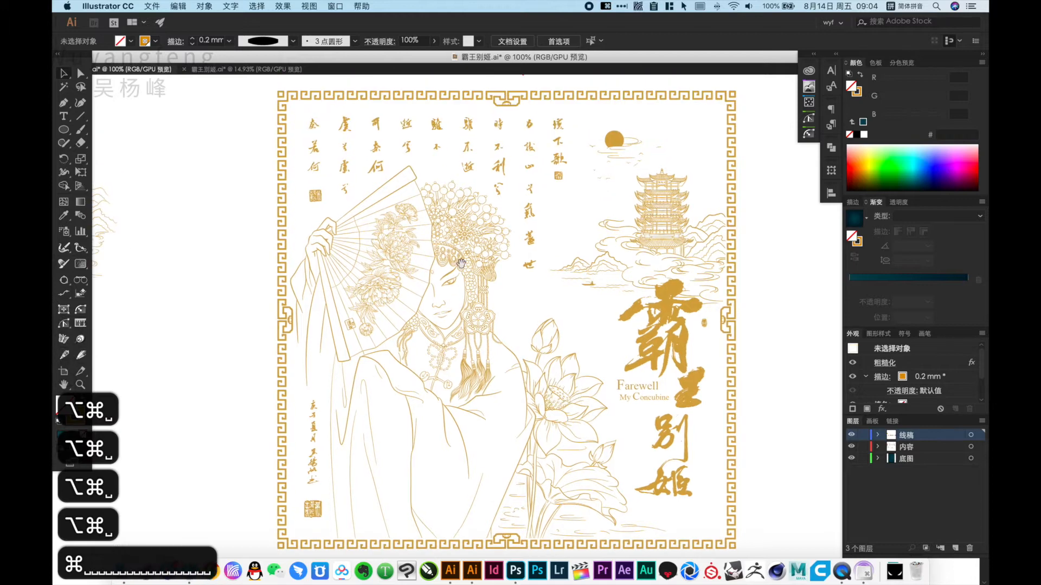
left_click_drag(457, 263, 451, 356)
Step: Look through the columns of tip cards for one that describes the layout stage
left_click(435, 218, "alt+super")
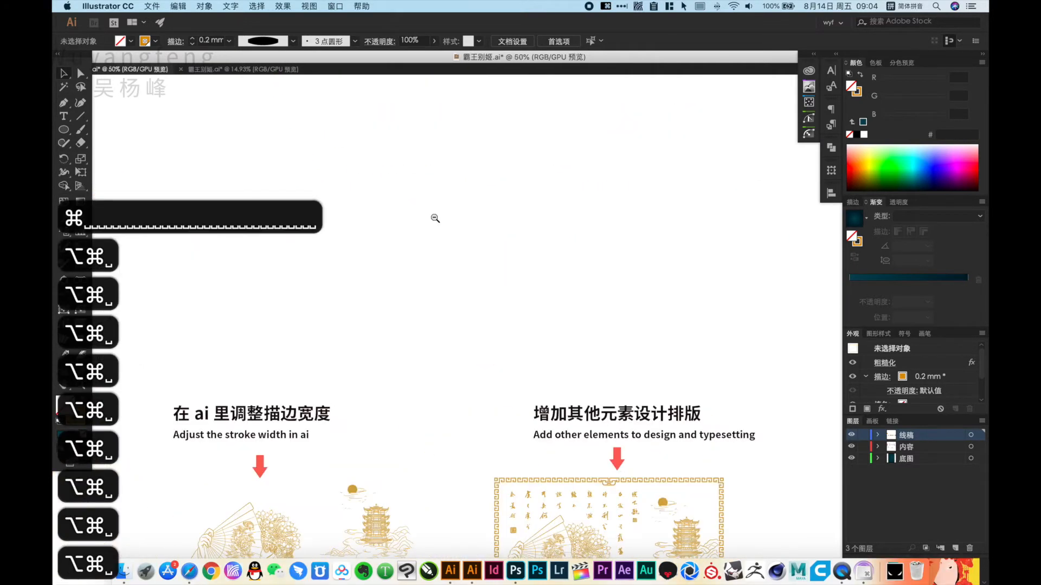
left_click(302, 148, "alt+super")
left_click(408, 228, "alt+super")
left_click(417, 230, "alt+super")
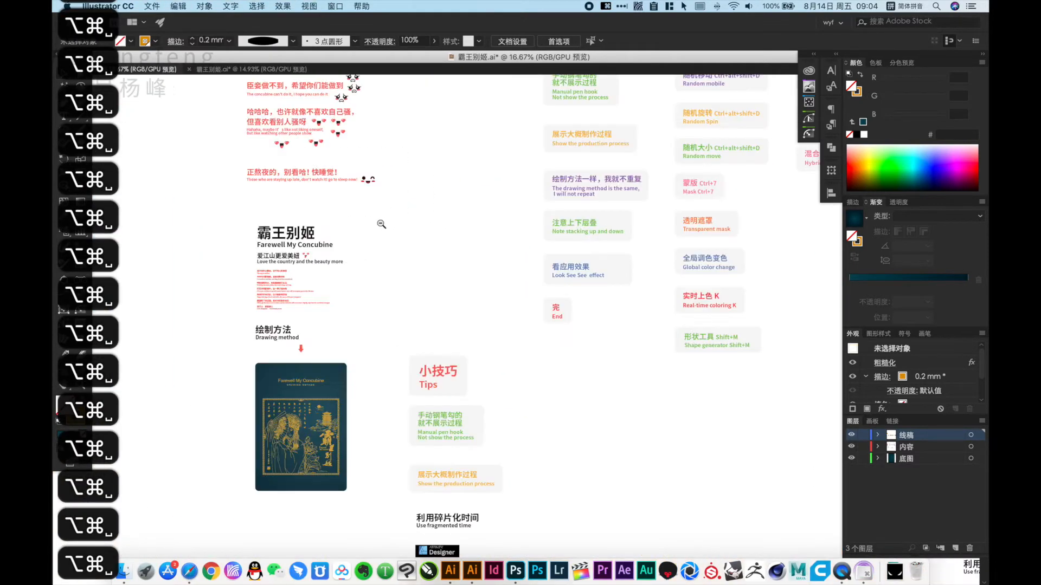
left_click_drag(596, 240, 513, 330)
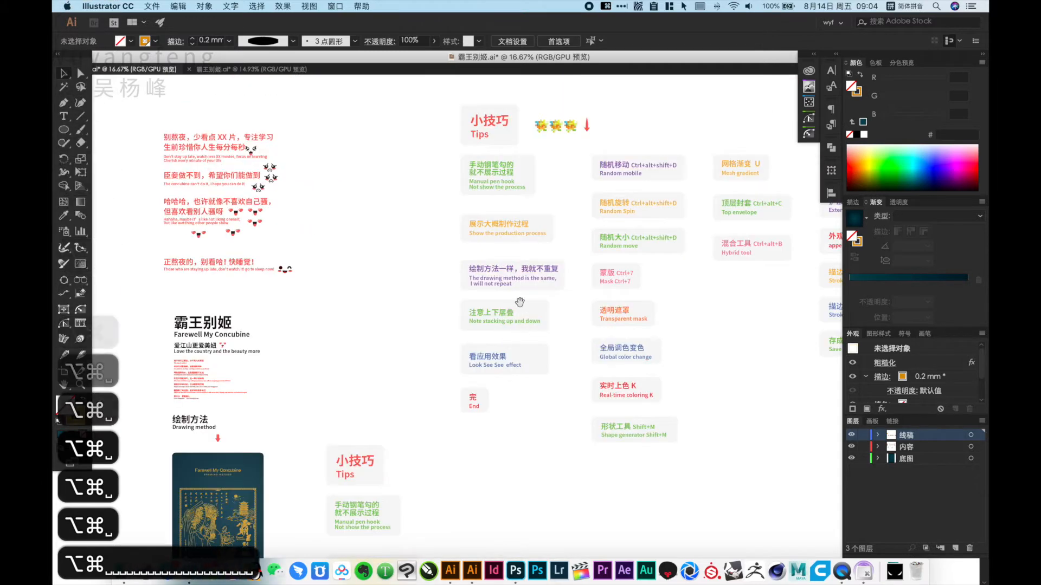
left_click_drag(389, 140, 695, 423)
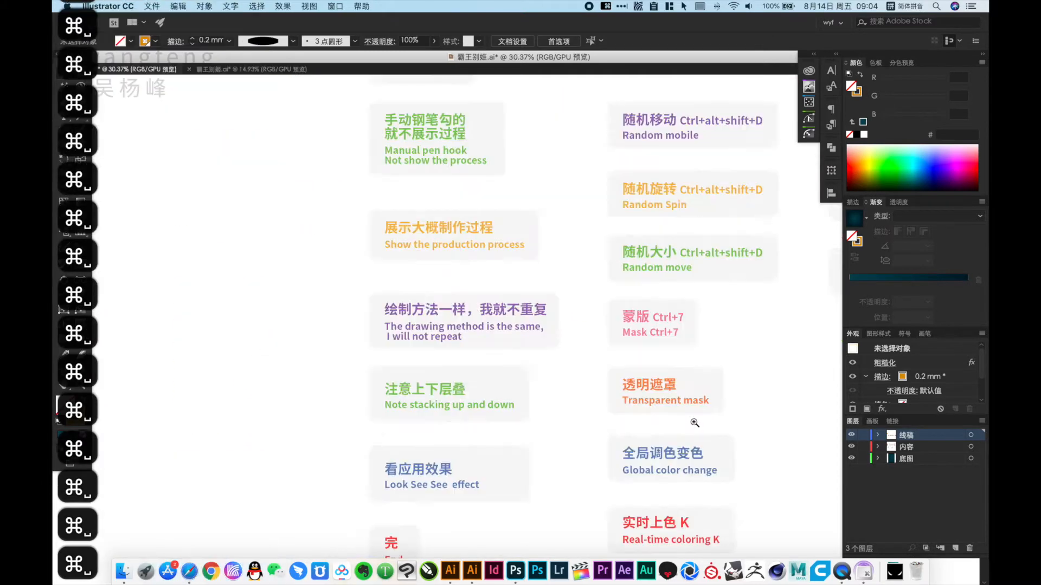
left_click(602, 287, "alt+super")
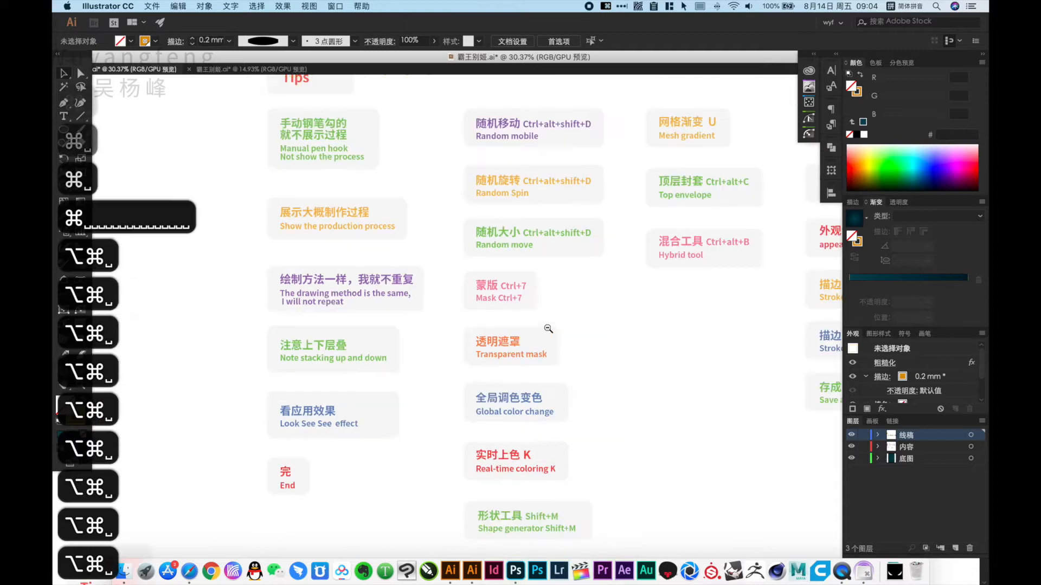
left_click_drag(626, 378, 418, 367)
left_click_drag(602, 345, 426, 365)
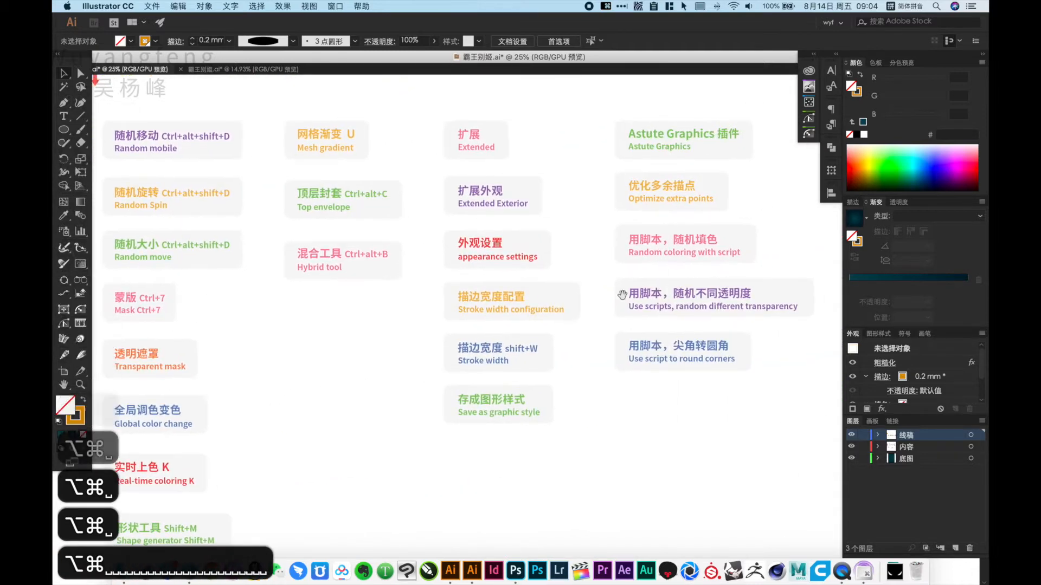
left_click_drag(645, 277, 799, 275)
left_click_drag(345, 281, 609, 287)
scroll(433, 294, "down", 3)
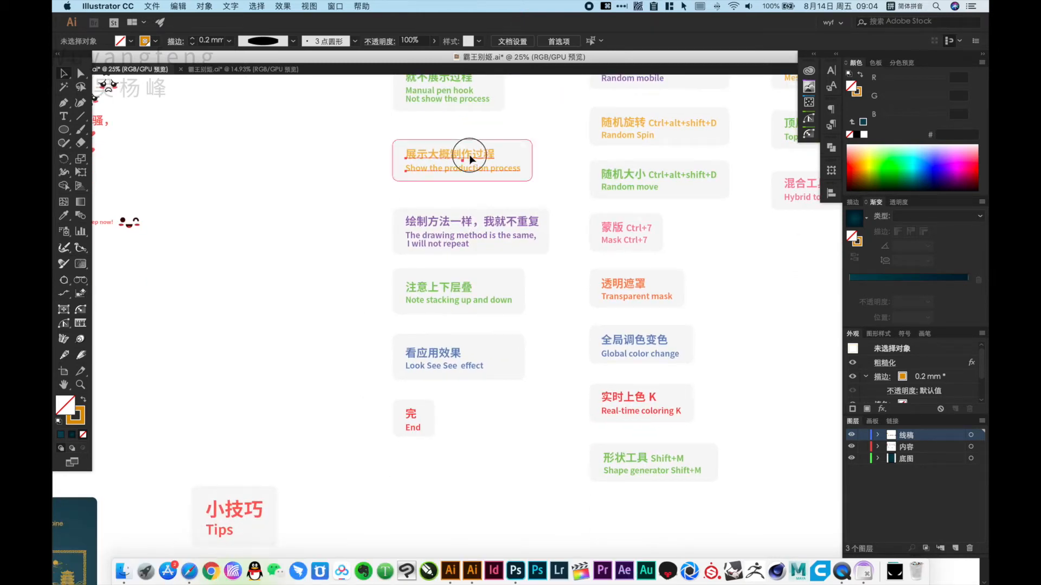
Step: Place a copy of the "Show the production process" card above the "Add other elements to design and typesetting" heading
left_click_drag(469, 154, 528, 435)
left_click(574, 446, "alt+super")
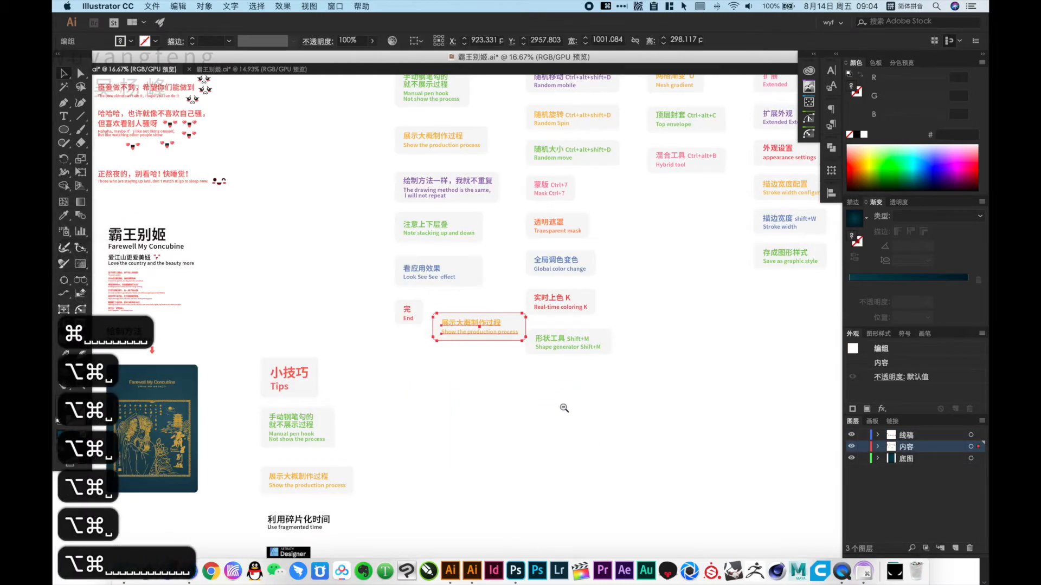
left_click(513, 402, "alt+super")
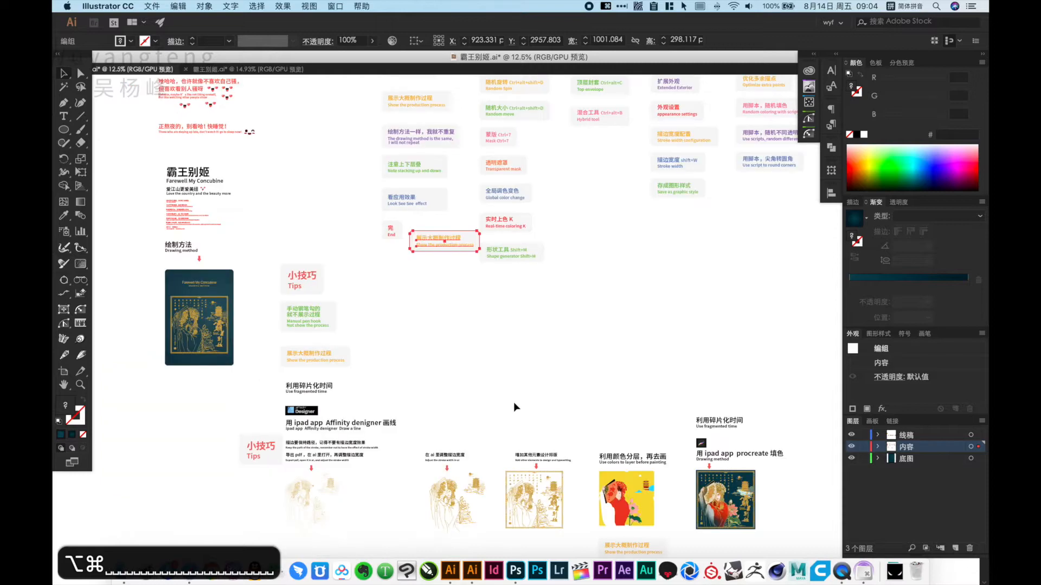
left_click(495, 305)
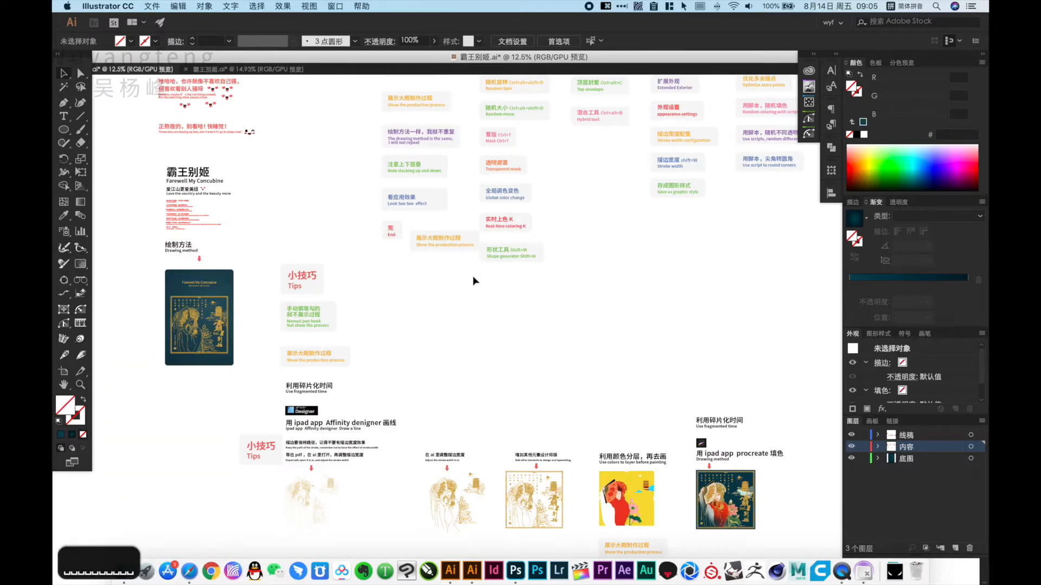
left_click_drag(447, 242, 544, 434)
left_click(565, 389)
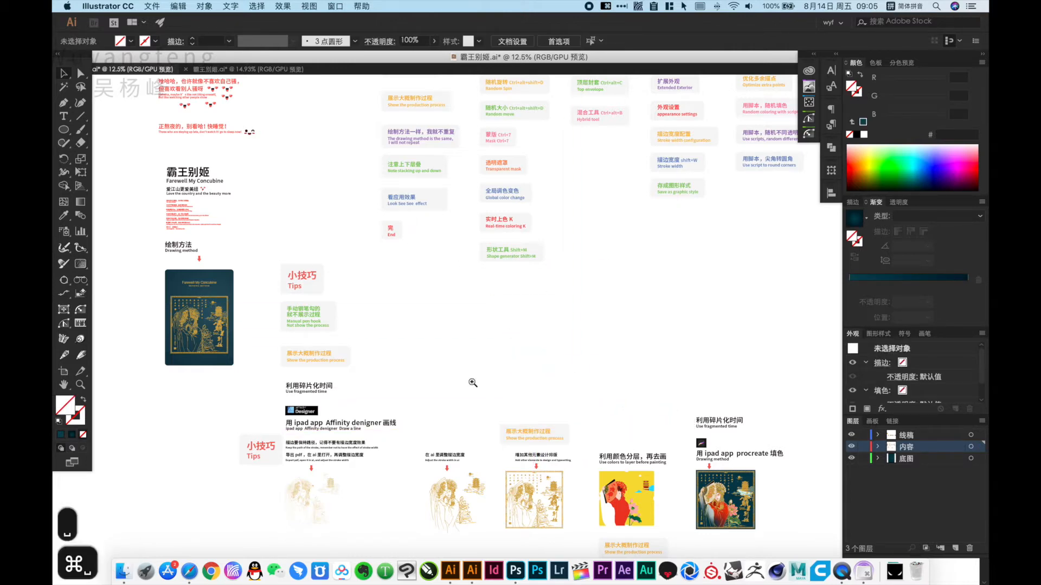
Step: Place the red "Tips" card over the "Show the production process" card above the framed layout's heading
left_click_drag(543, 507, 629, 349)
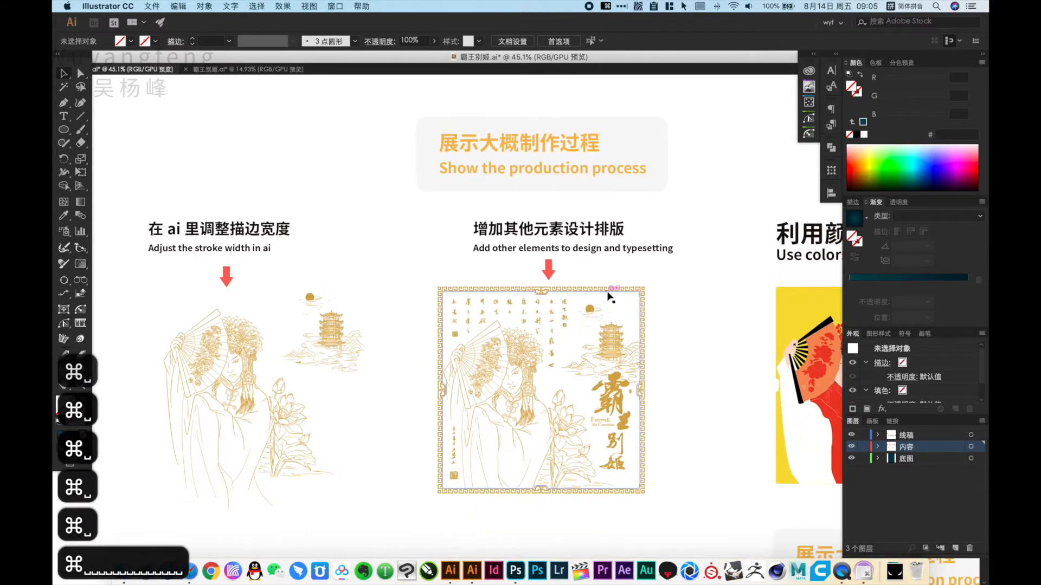
left_click_drag(551, 279, 566, 271)
left_click(392, 230, "alt+super")
left_click(393, 230, "alt+super")
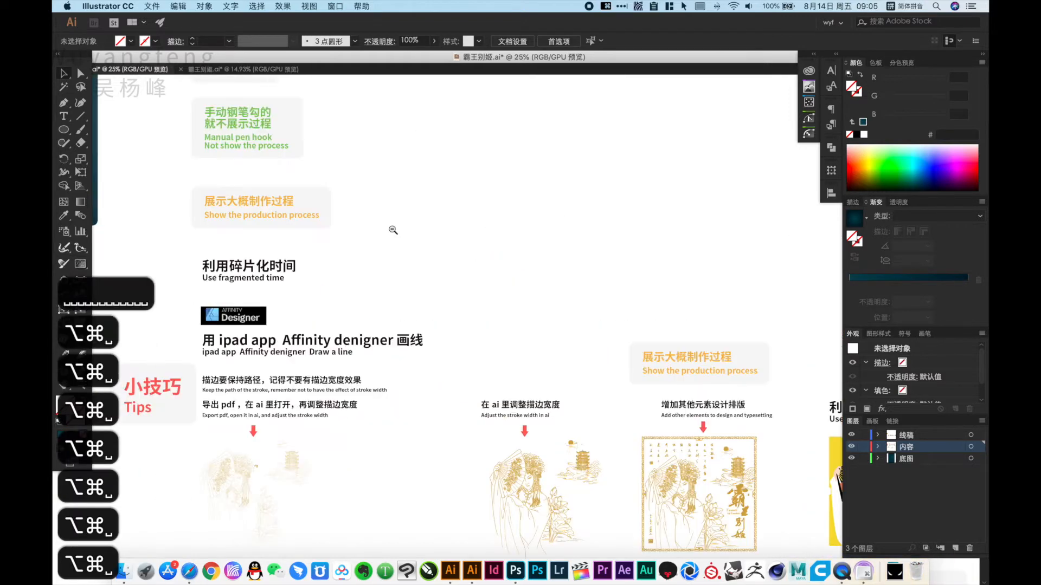
left_click_drag(423, 341, 442, 288)
left_click_drag(184, 340, 655, 205)
left_click(742, 217)
Step: Paint a nearly closed freehand loop about 126 by 180 px in the empty sky beside the pagoda with the Paintbrush
left_click_drag(586, 207, 696, 301)
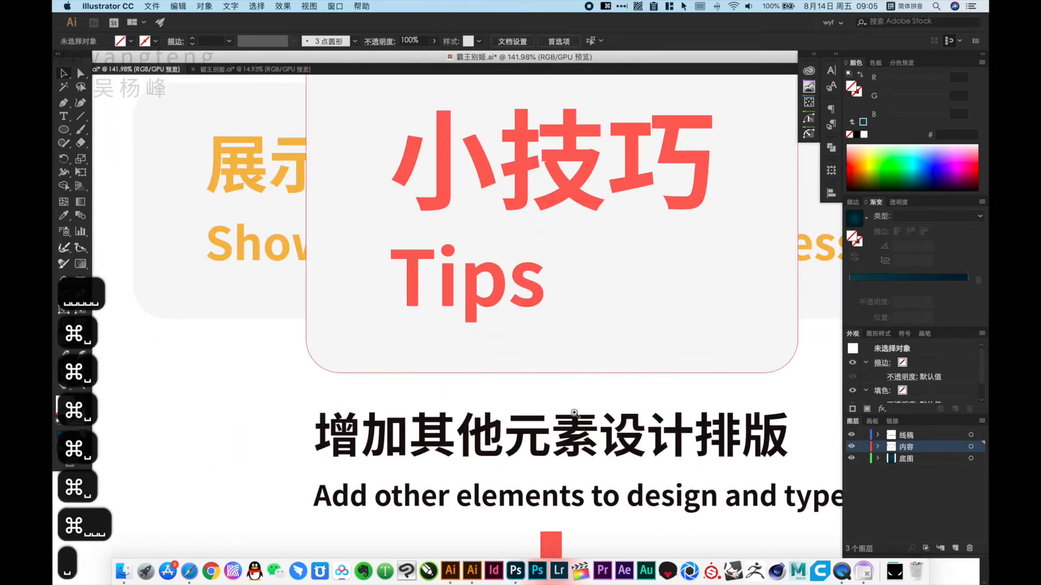
left_click(556, 431, "alt+super")
left_click(557, 431, "alt+super")
left_click(559, 428, "alt+super")
left_click_drag(366, 302, 670, 464)
left_click_drag(554, 288, 567, 360)
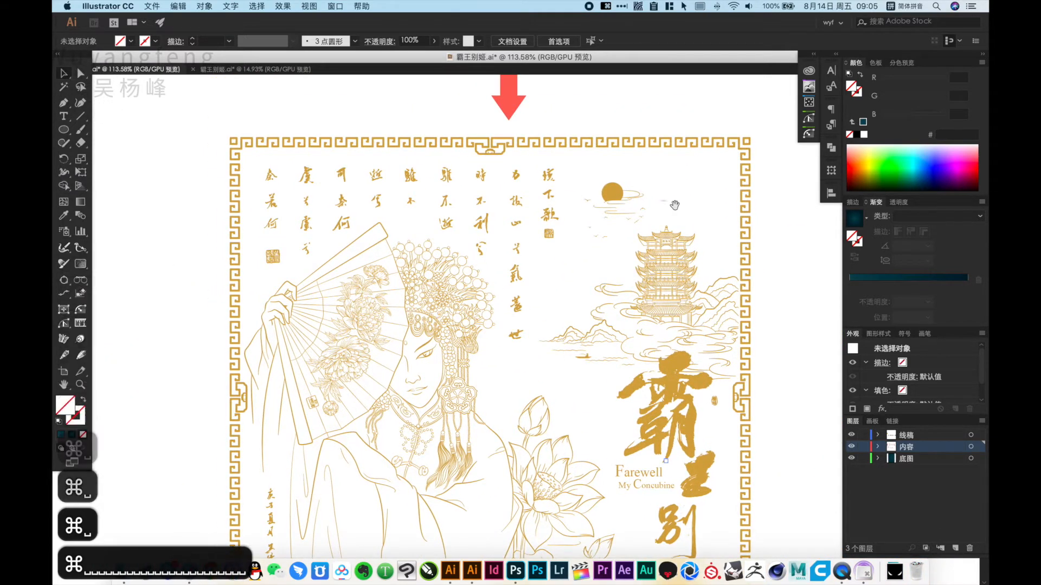
left_click_drag(680, 191, 668, 197)
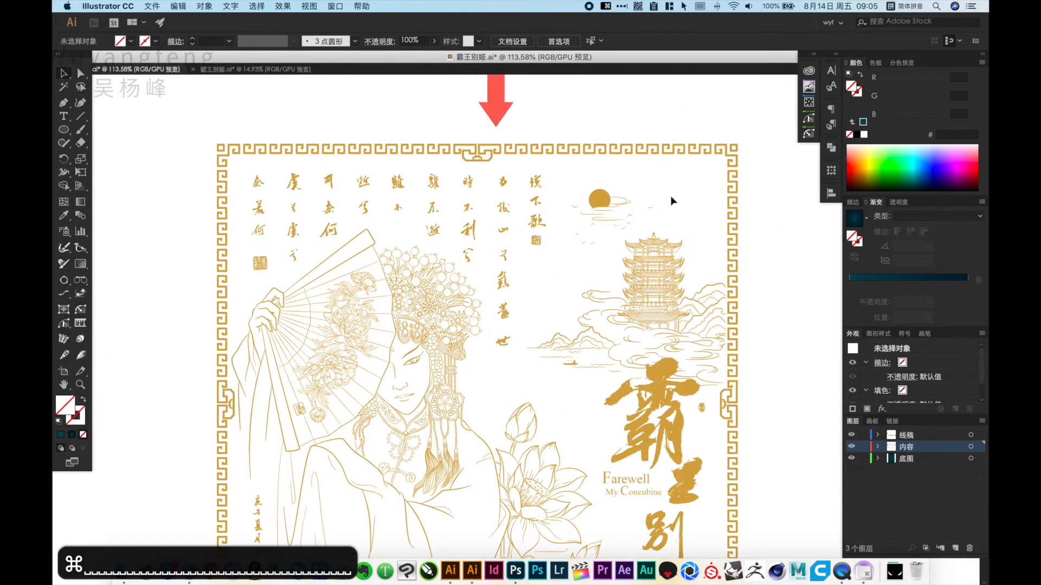
key("b")
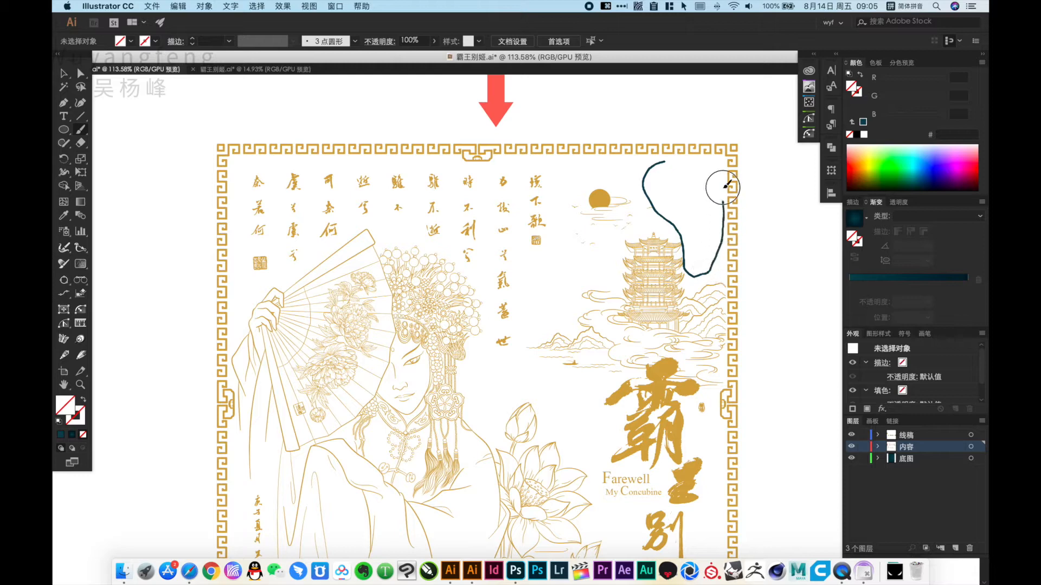
left_click_drag(630, 204, 649, 162)
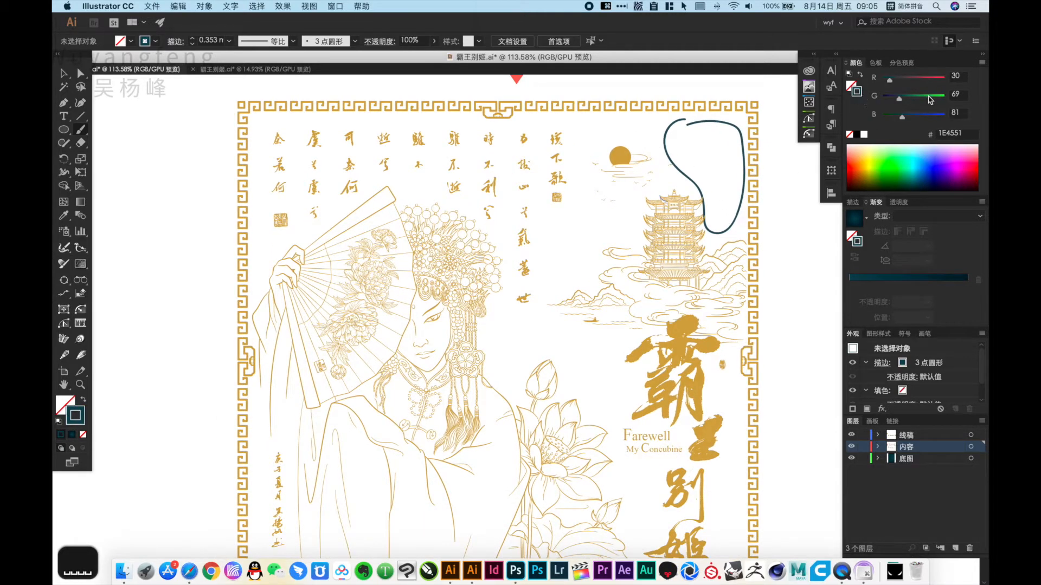
Step: Set the loop's green value to 255, swap its stroke colour to the fill, and deselect it
mouse_move(931, 100)
left_mouse_down()
mouse_move(946, 97)
mouse_move(935, 99)
left_mouse_up()
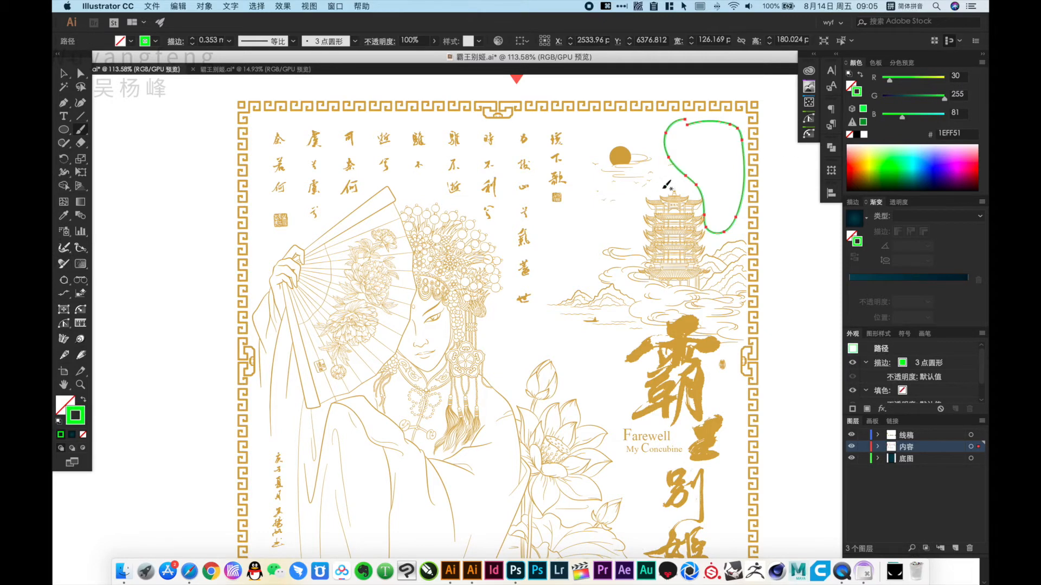
left_click_drag(716, 162, 693, 188)
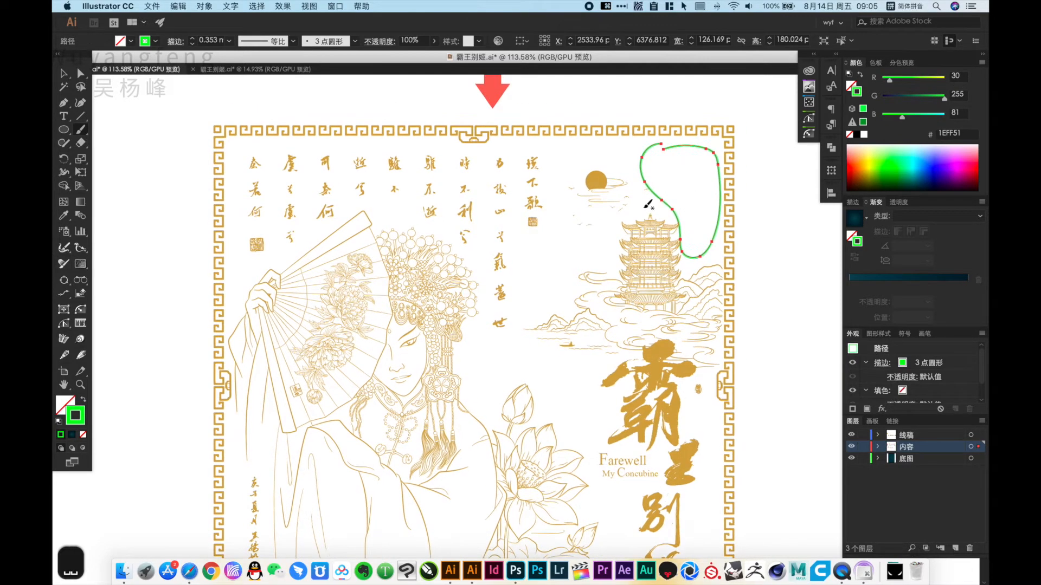
key("shift+x")
left_click_drag(647, 204, 617, 173)
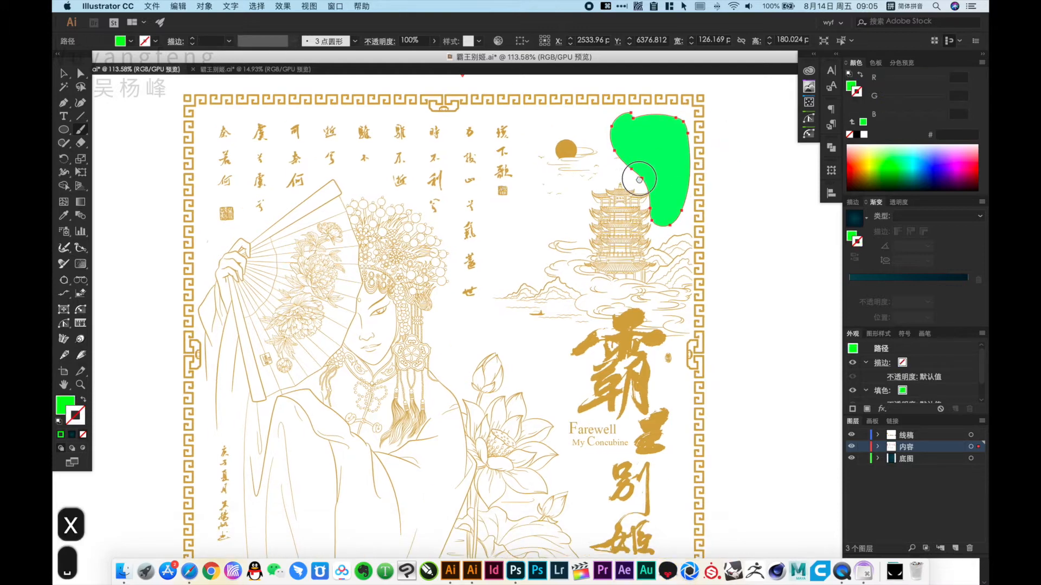
left_click(753, 239, "super")
left_click_drag(559, 230, 558, 243)
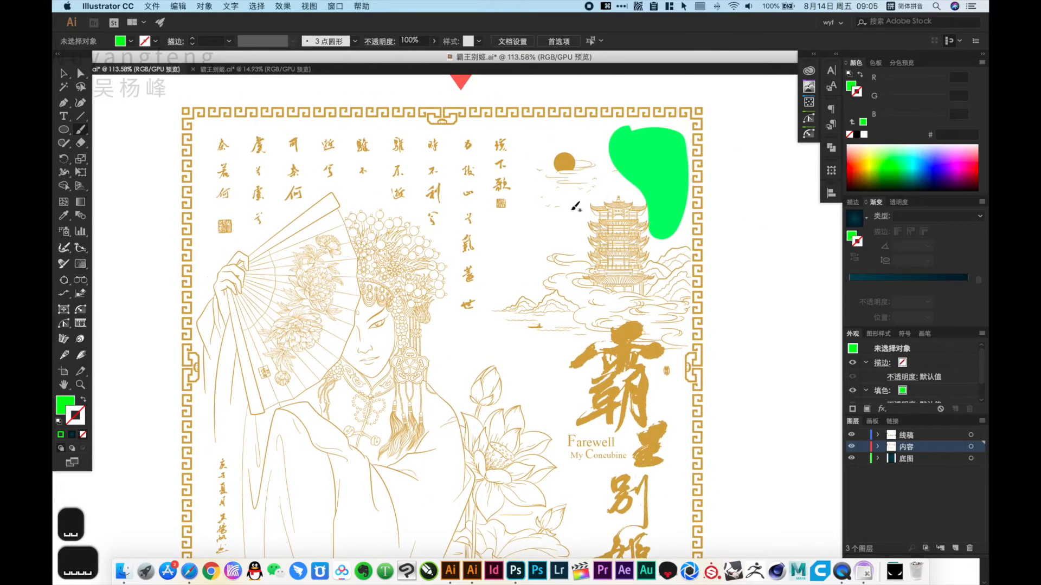
Step: Paint a second loop about 149 by 150 px between the poem and the pagoda and swap its green stroke to a fill
left_click_drag(484, 278, 521, 297)
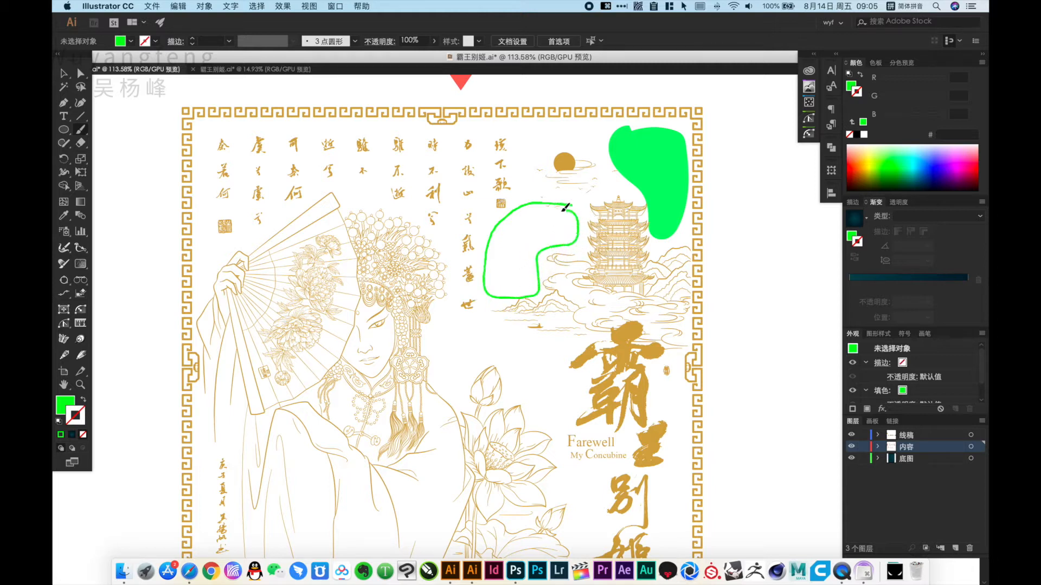
left_click_drag(565, 207, 572, 205)
key("shift+x")
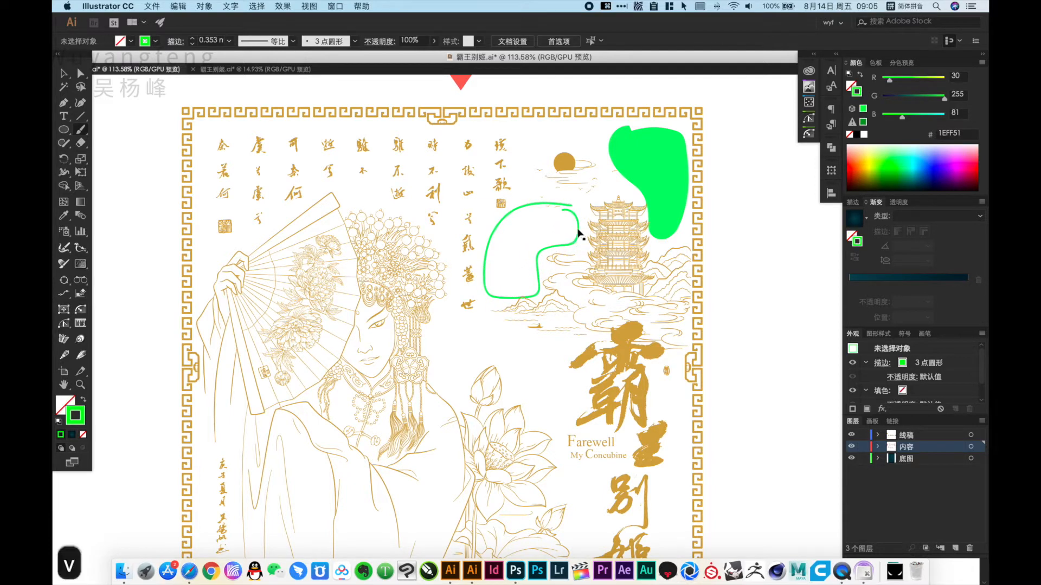
left_click(578, 233)
key("shift+x")
scroll(623, 255, "right", 5)
scroll(623, 255, "up", 2)
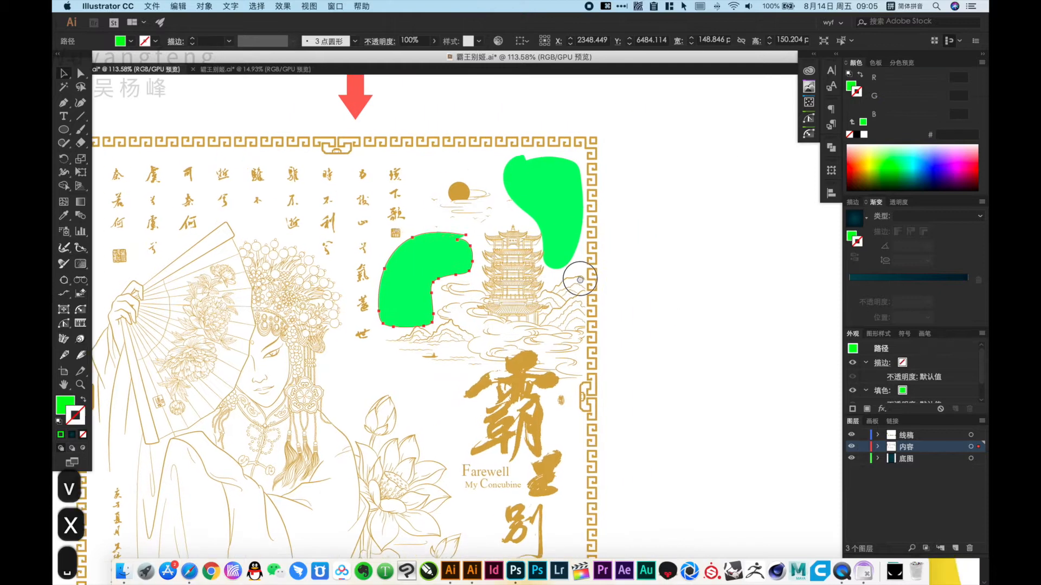
Step: Select the two green shapes on either side of the pagoda together to highlight the empty areas
left_click(603, 239)
left_click(530, 202)
left_click(412, 269, "shift")
left_click(657, 249)
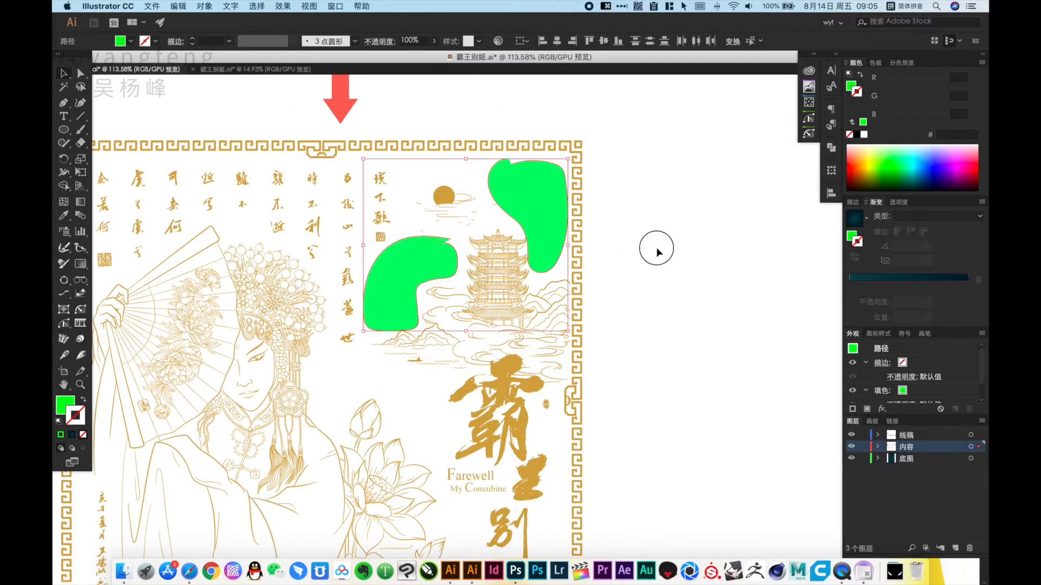
Step: Draw a green circle on the empty canvas outside the frame, about as large as the green shapes beside the pagoda
left_click_drag(604, 245, 563, 264)
left_click(484, 212)
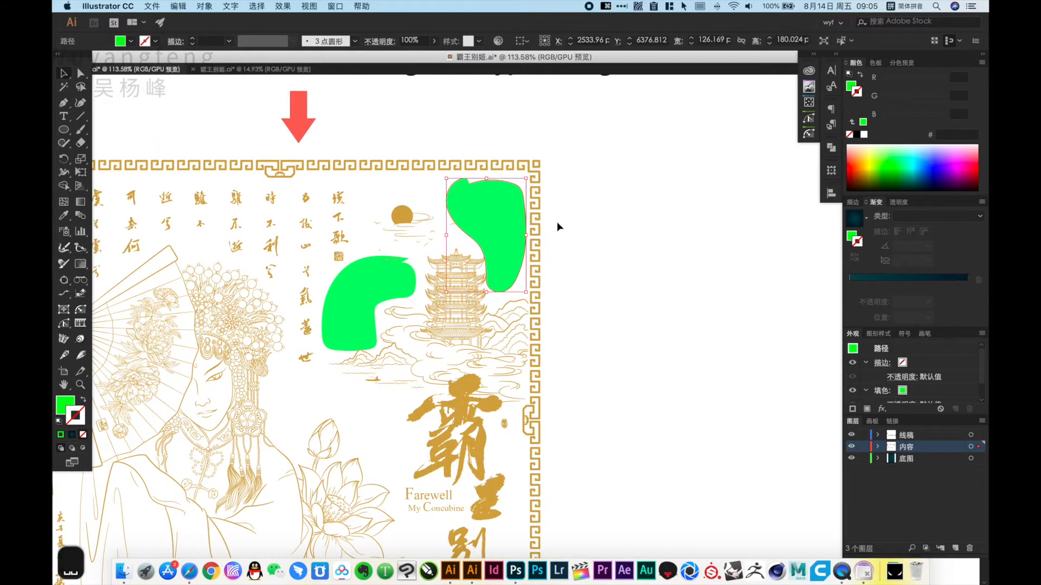
left_click(616, 237)
key("l")
left_click_drag(616, 209, 644, 254)
key("v")
key("space")
Step: Place a copy of the green shape between the poem and the pagoda outside the frame, beneath the circle
left_click(391, 302)
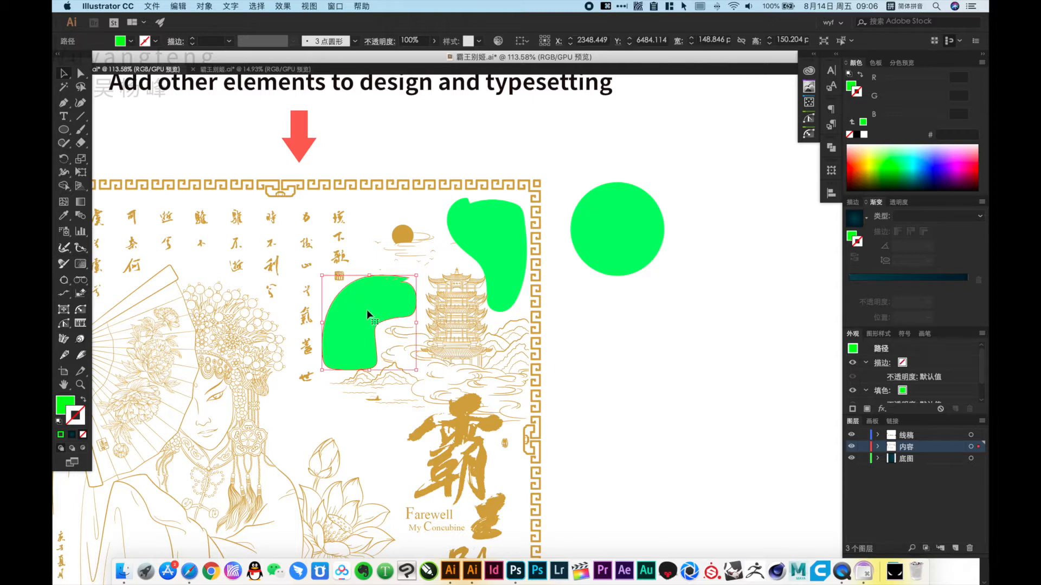
left_click_drag(367, 310, 609, 340)
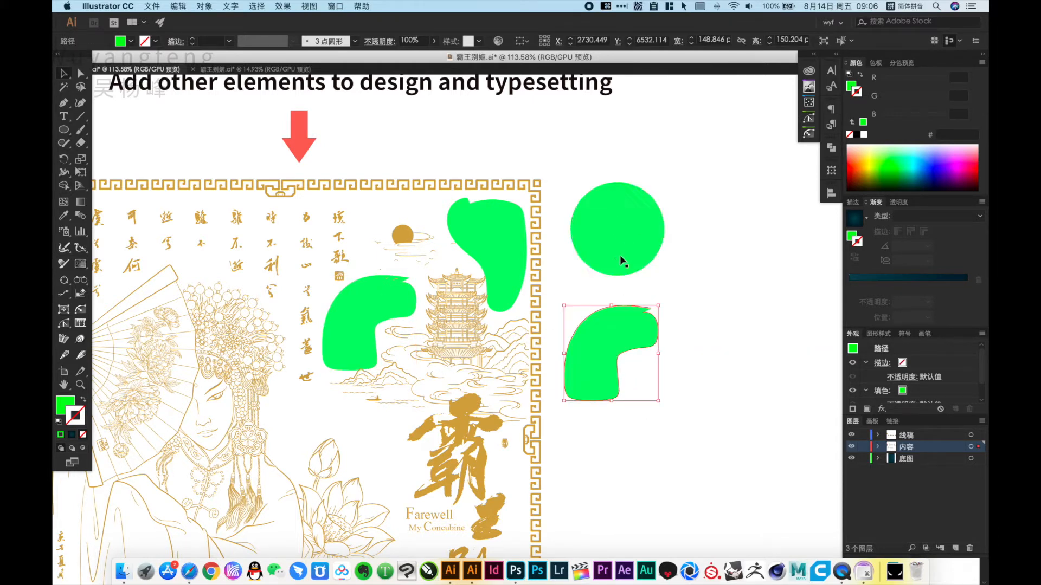
Step: Delete the green circle outside the frame
left_click(487, 257)
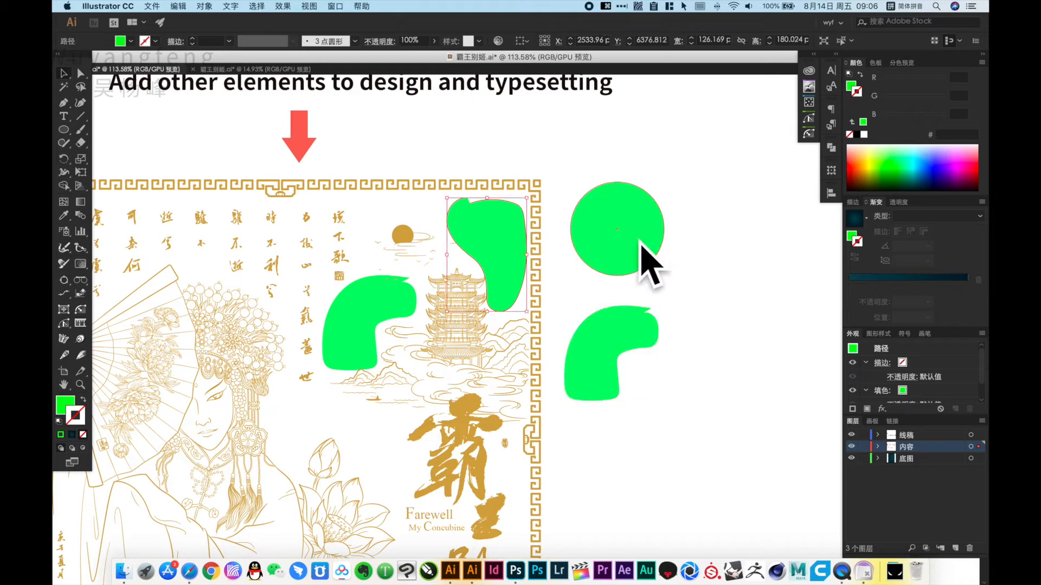
key("space")
left_click_drag(558, 339, 669, 327)
left_click(691, 217)
key("Delete")
Step: Add the text 大小一样 above the copied green shape and scale it down to about 31.39 pt
key("space")
key("t")
left_click(678, 271)
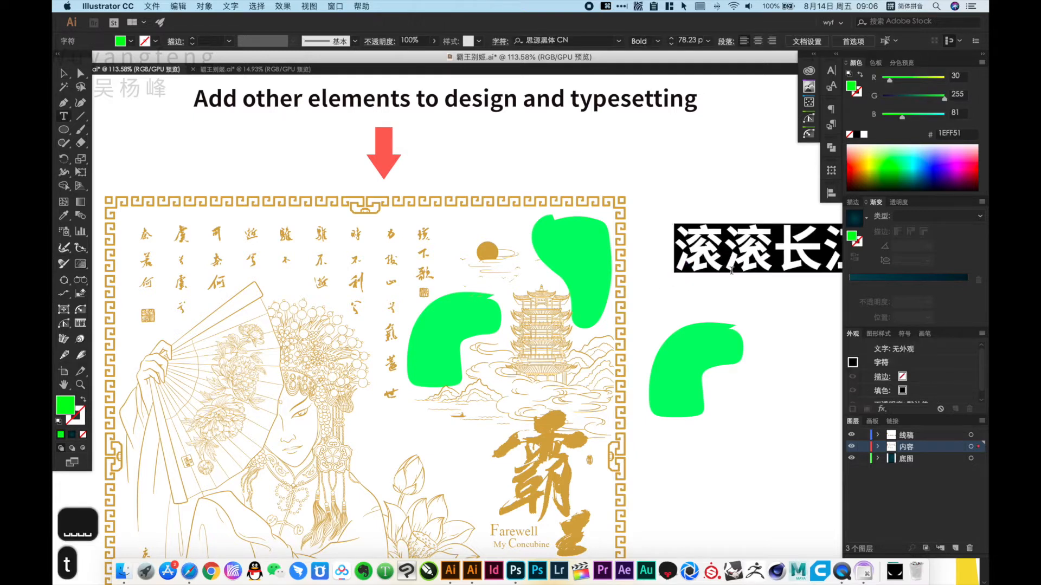
type("daxiao")
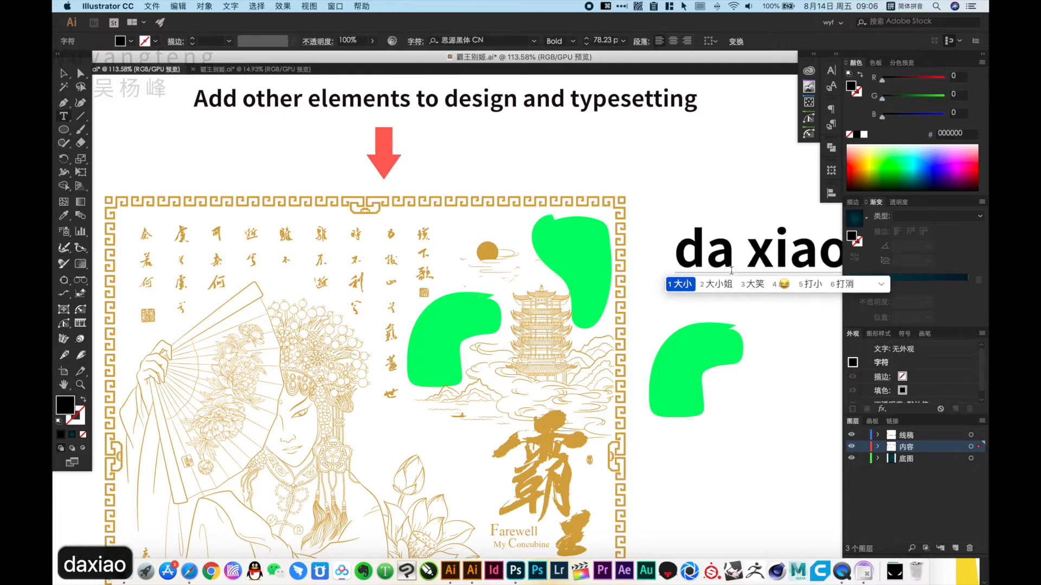
key("space")
type("yiy")
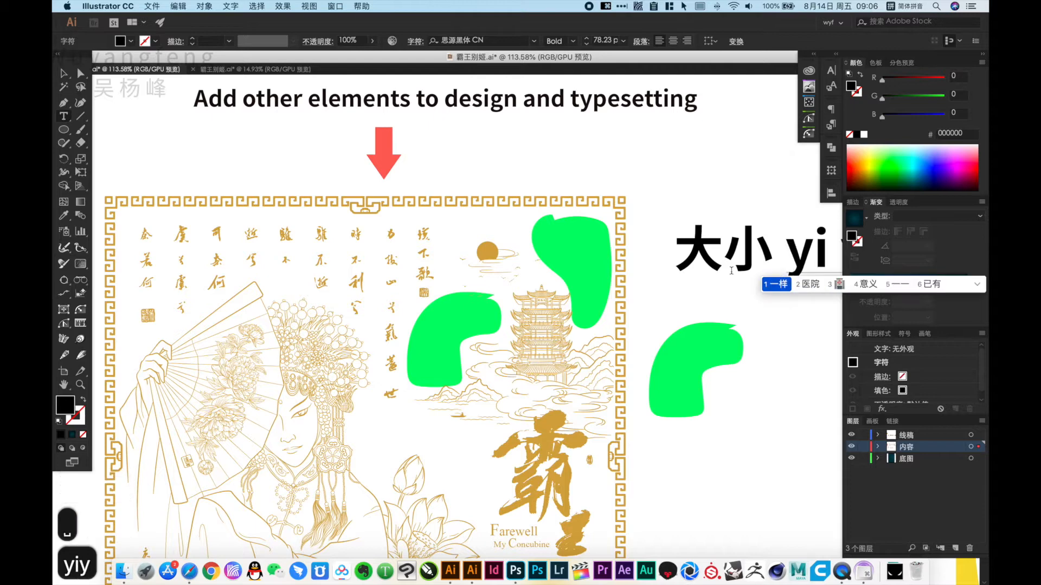
key("space")
key("Escape")
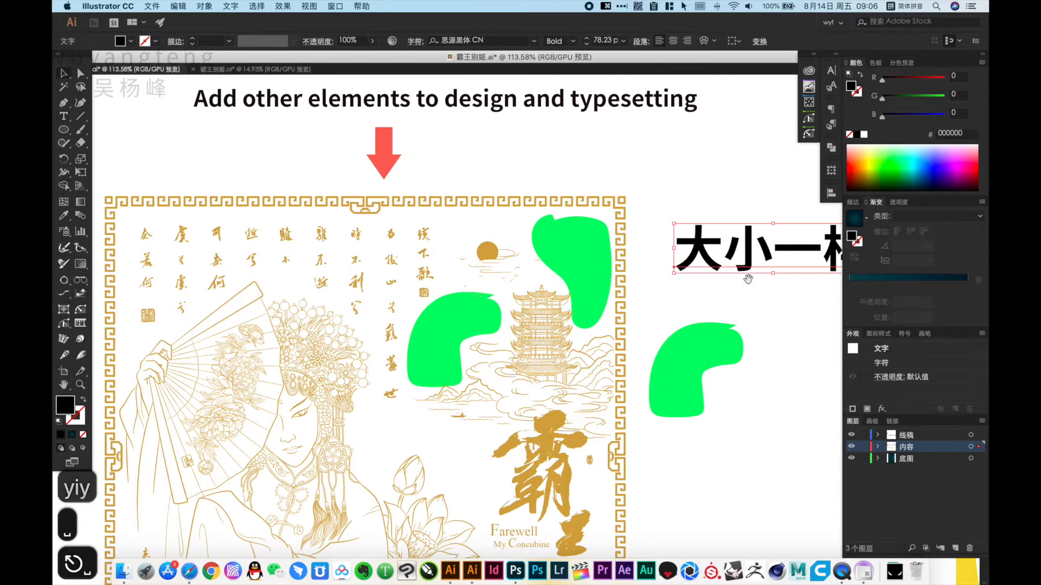
scroll(639, 255, "right", 5)
left_click_drag(587, 237, 462, 237)
Step: Add a second line reading 只是形状不同 to the note
key("t")
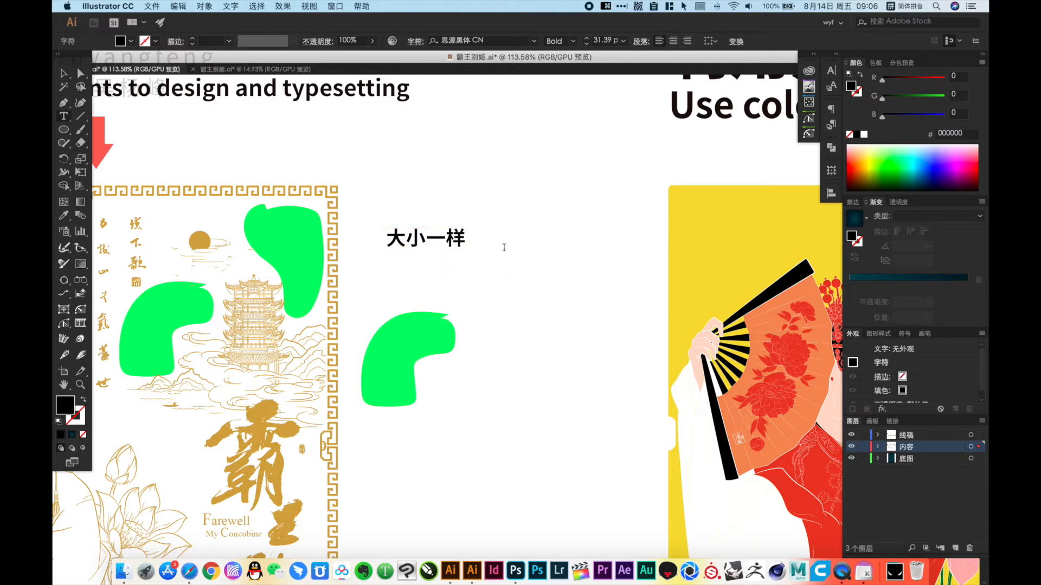
type("zhis")
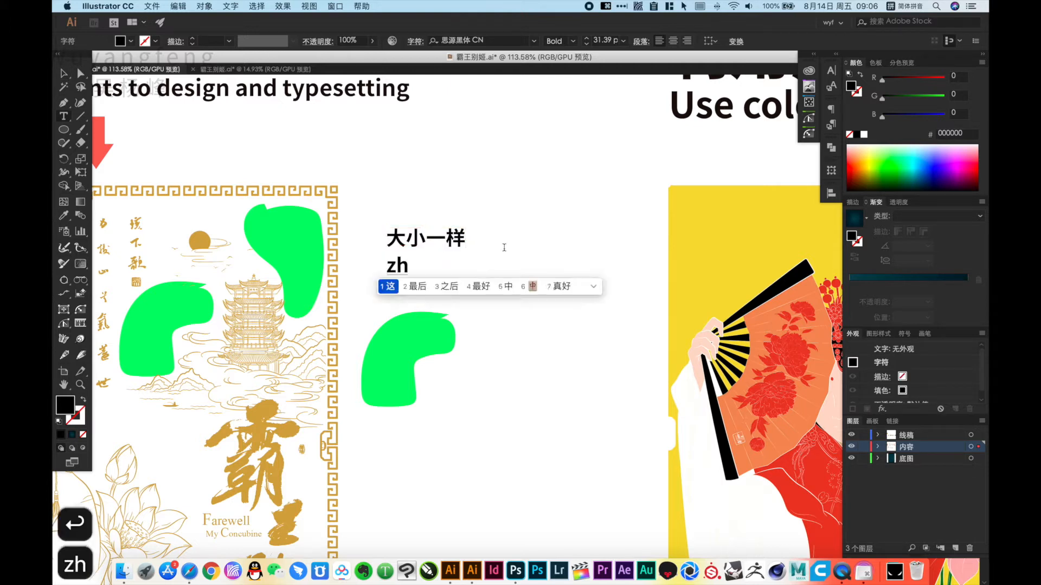
key("space")
type("xingz")
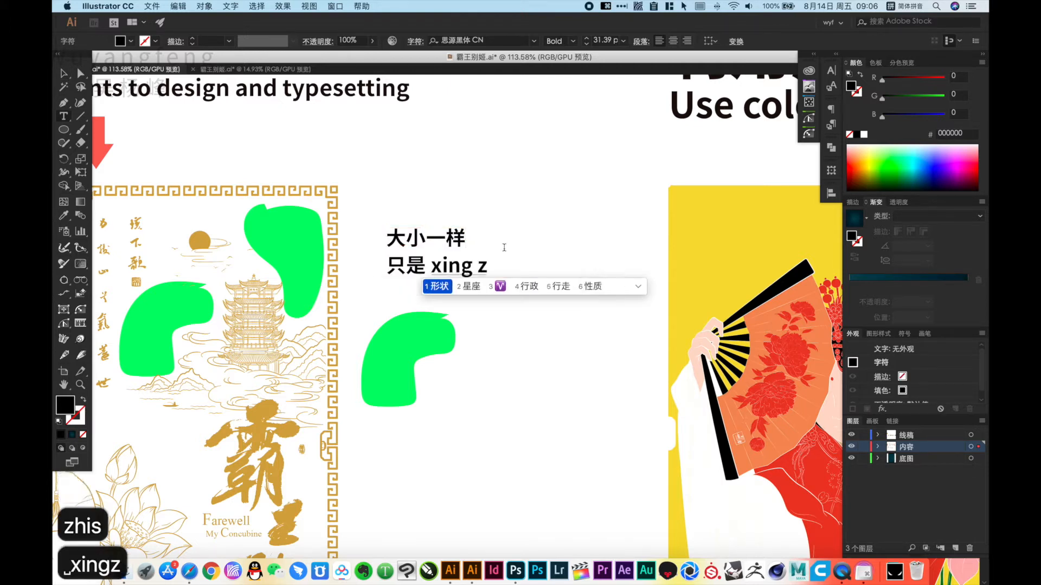
key("space")
type("bur")
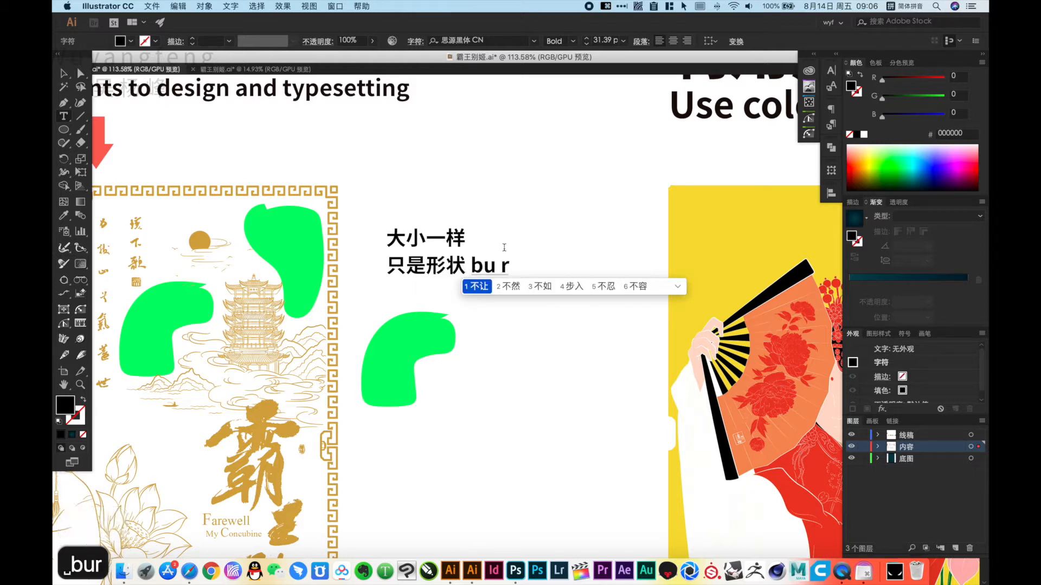
key("BackSpace")
type("t")
key("space")
key("Escape")
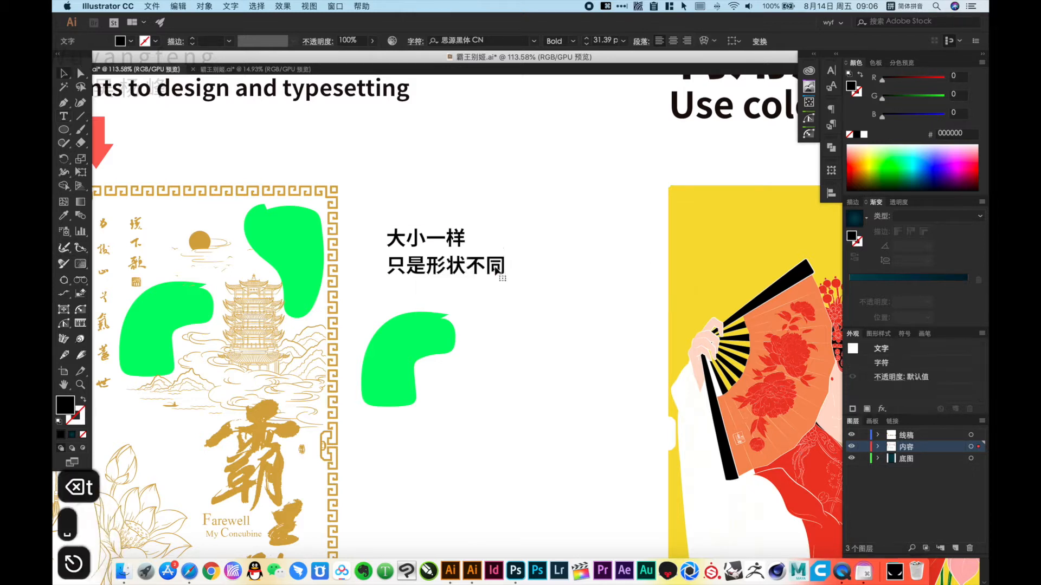
Step: Duplicate the note above itself, replace the copy's text with 设计空白, and enlarge it into a heading
left_click_drag(482, 258, 441, 166)
double_click(478, 157)
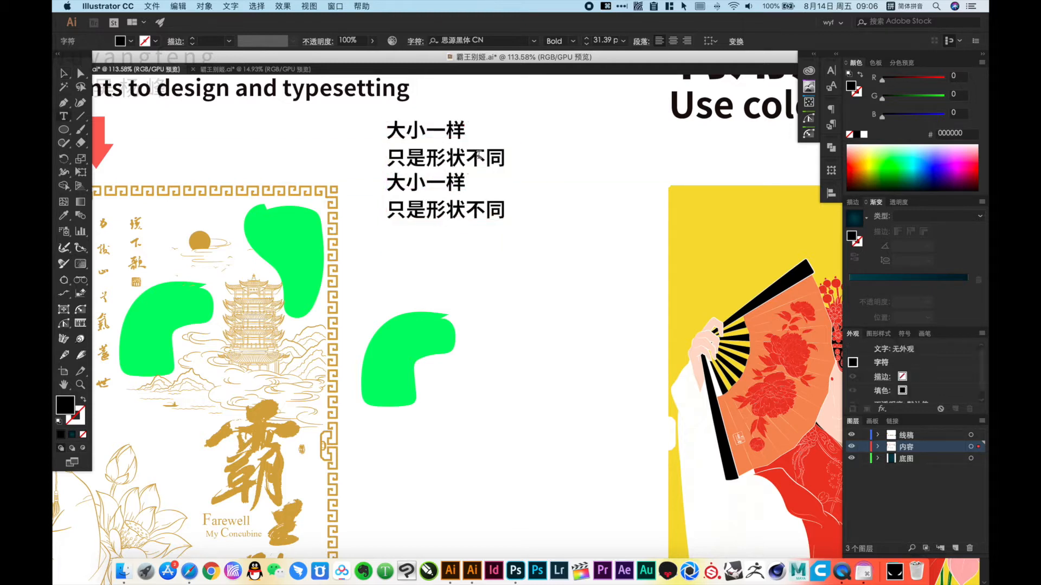
left_click_drag(502, 157, 352, 115)
type("sheji kongb")
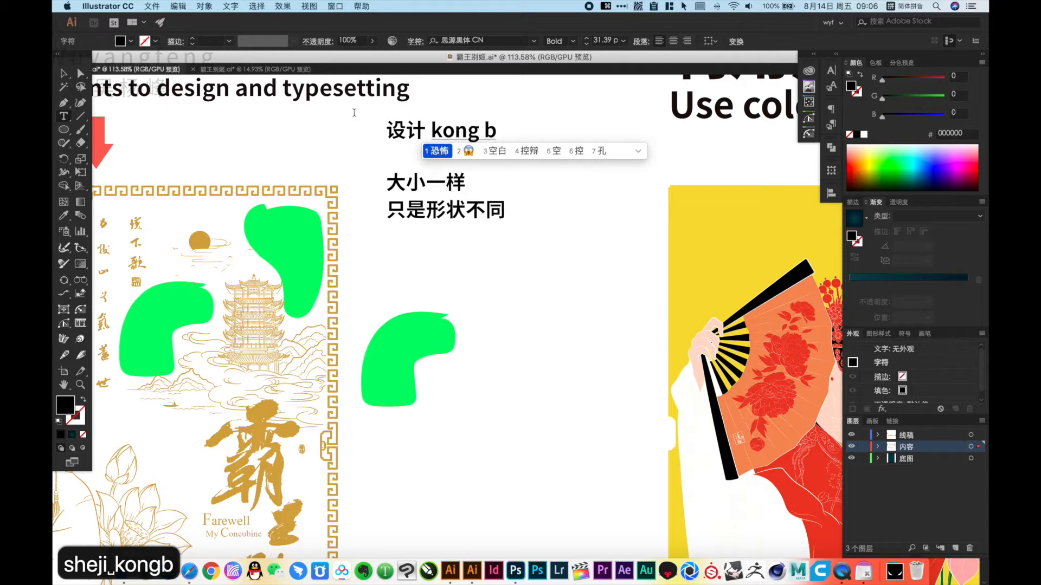
type("3")
key("Escape")
left_click_drag(477, 142, 562, 201)
left_click(488, 282)
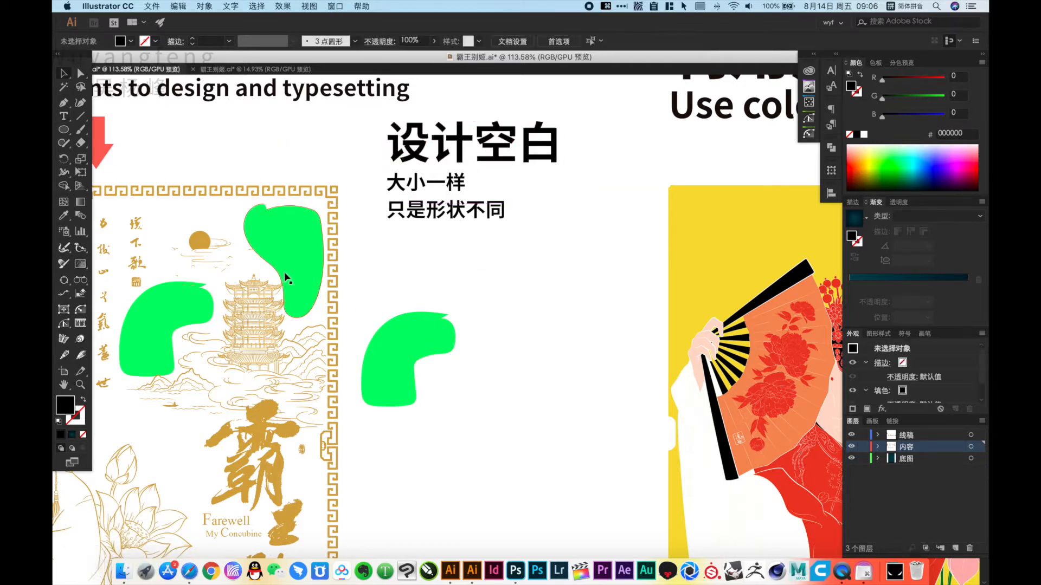
Step: Delete the copied green shape and draw a green circle beneath the note text in its place
left_click(403, 342)
key("BackSpace")
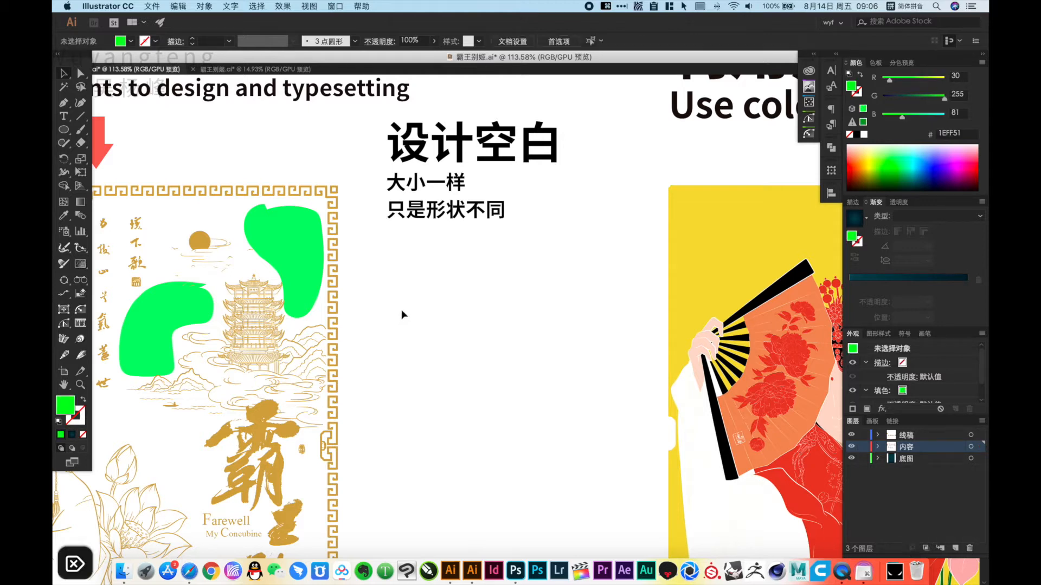
key("l")
left_click_drag(396, 284, 466, 354)
key("v")
mouse_move(467, 318)
left_mouse_down()
mouse_move(495, 320)
mouse_move(422, 286)
mouse_move(507, 279)
left_mouse_up()
left_click(467, 288)
key("l")
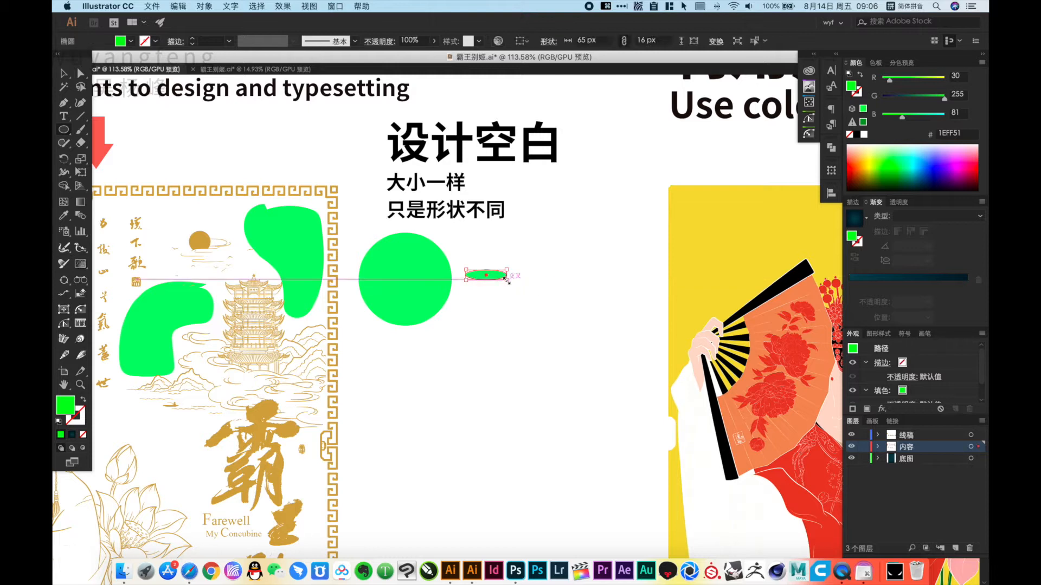
key("super+z")
key("super+z")
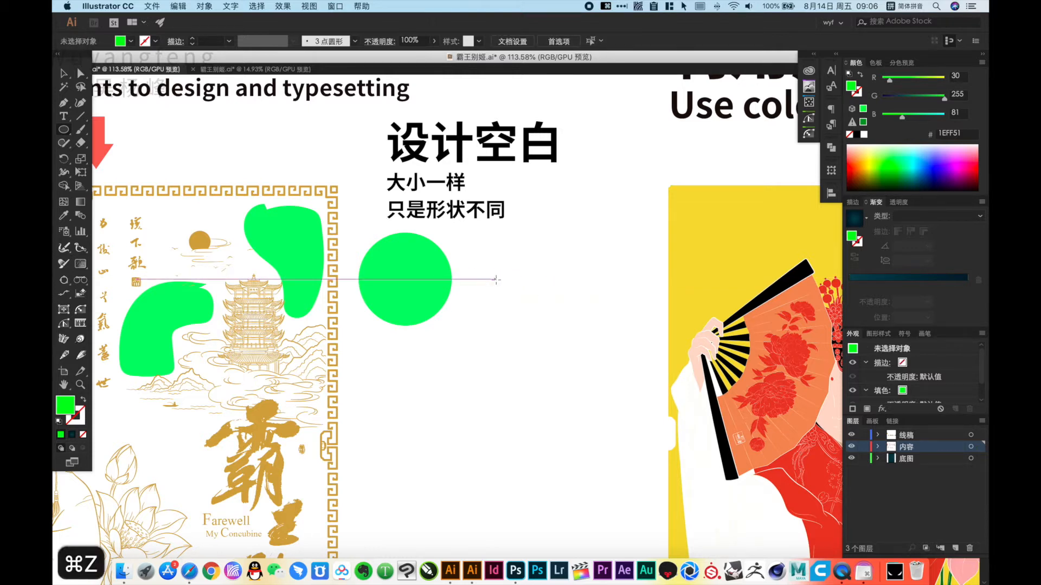
Step: Draw two thin green horizontal bars beside the circle to form an equals sign
key("m")
mouse_move(469, 268)
left_mouse_down()
mouse_move(499, 276)
mouse_move(492, 285)
mouse_move(295, 263)
mouse_move(525, 288)
mouse_move(570, 320)
left_mouse_up()
key("v")
left_click(506, 282)
key("super+z")
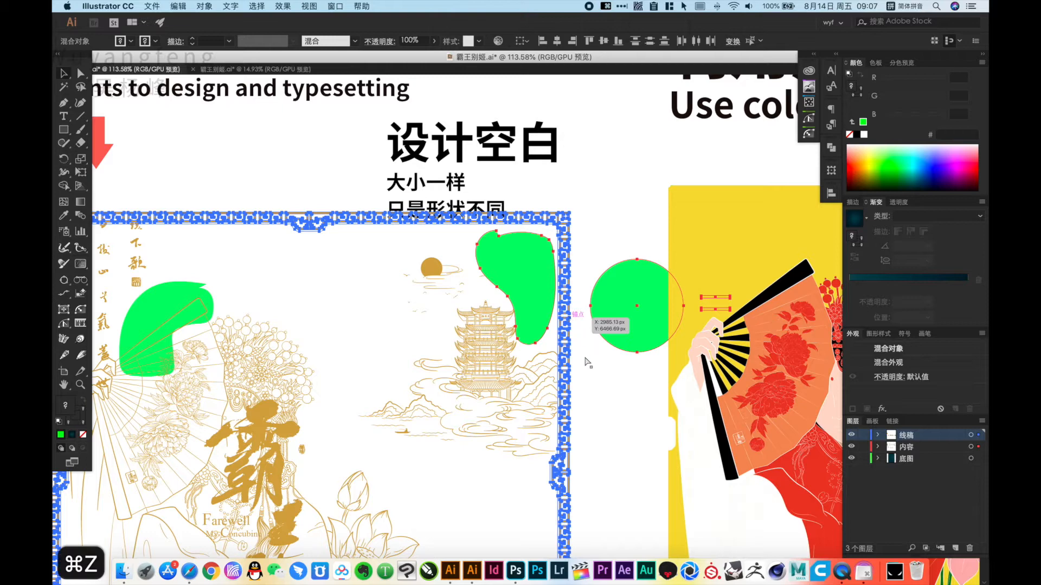
left_click(601, 392)
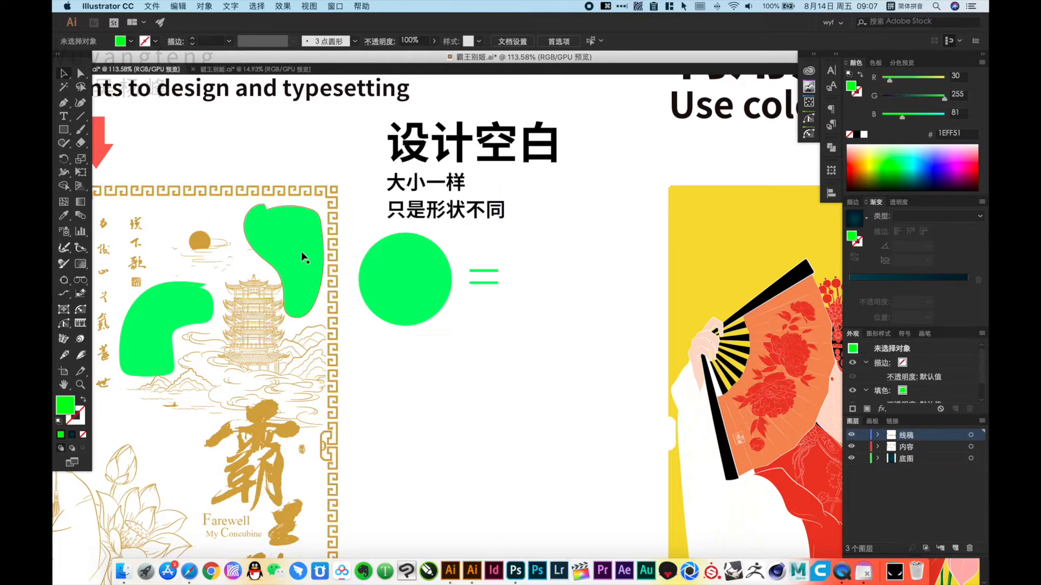
Step: Place a copy of the green shape between the pagoda and the frame border on the far side of the equals sign
left_click_drag(302, 258, 862, 178)
key("v")
scroll(694, 378, "down", 3)
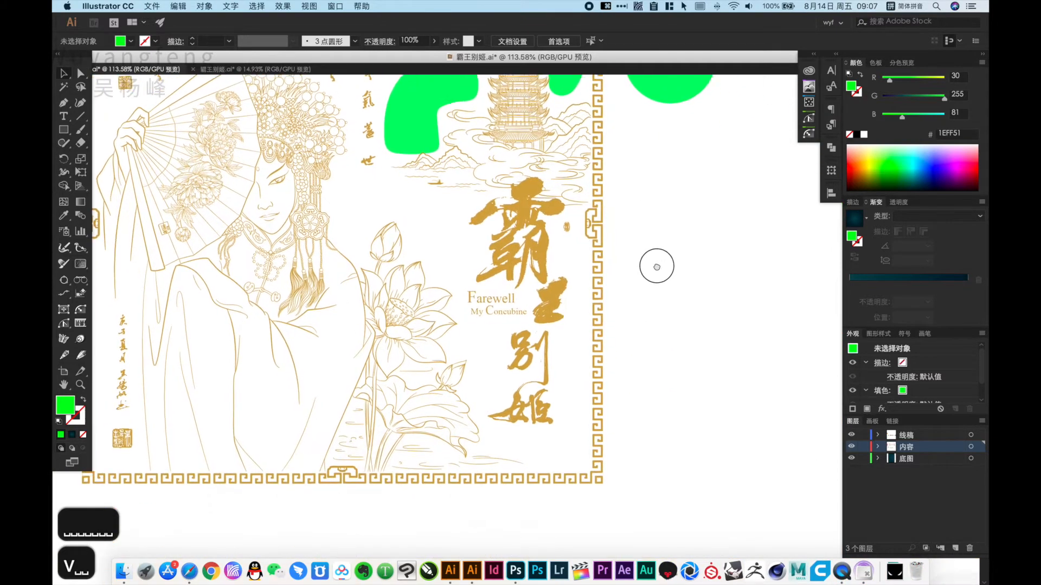
Step: Set red to 255 and green to 81, then paint a loop about 242 by 179 px around the blank area above the lotus
left_click_drag(708, 328, 728, 299)
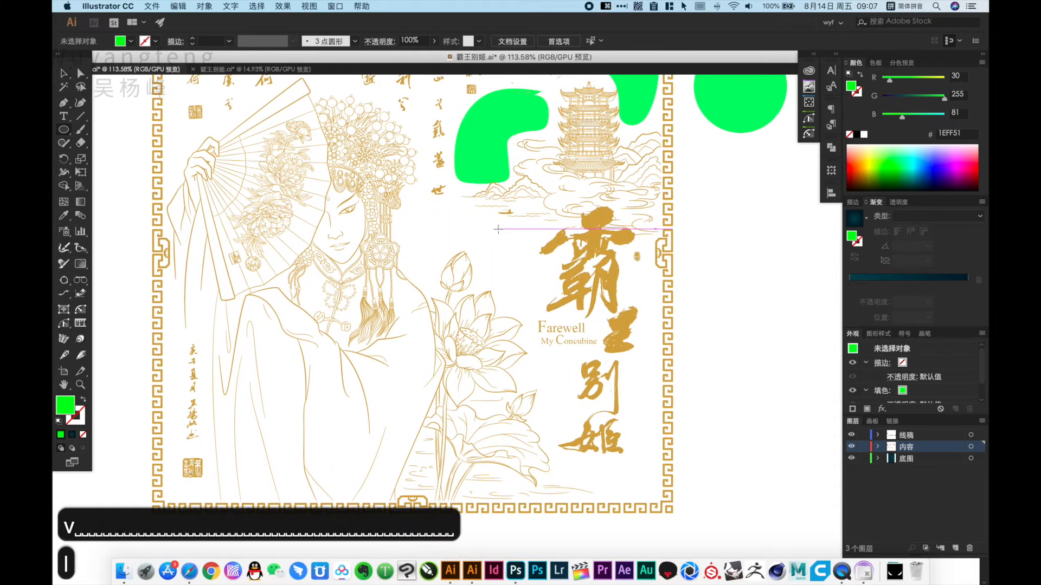
key("l")
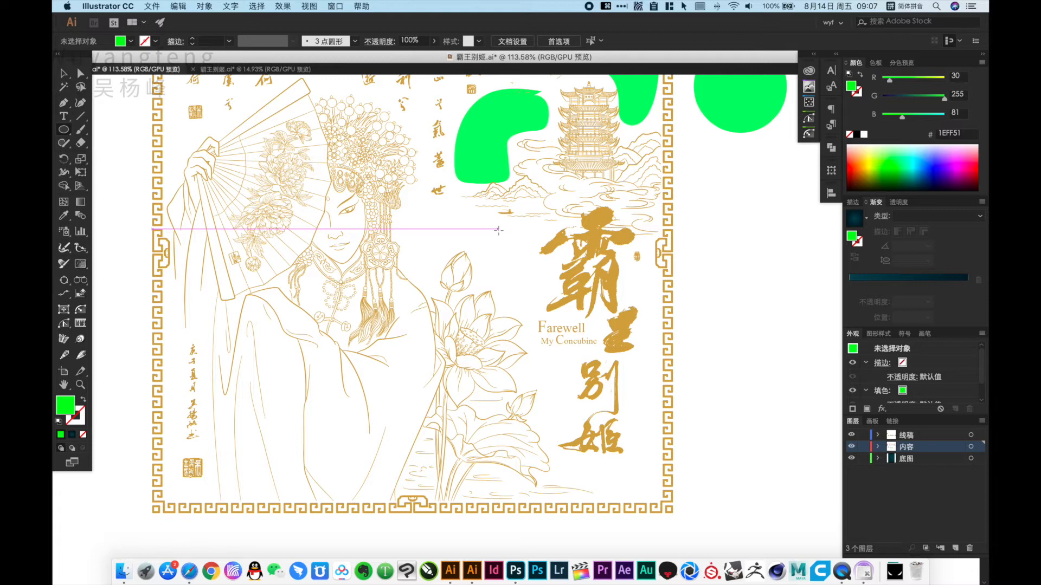
key("b")
scroll(530, 226, "right", 2)
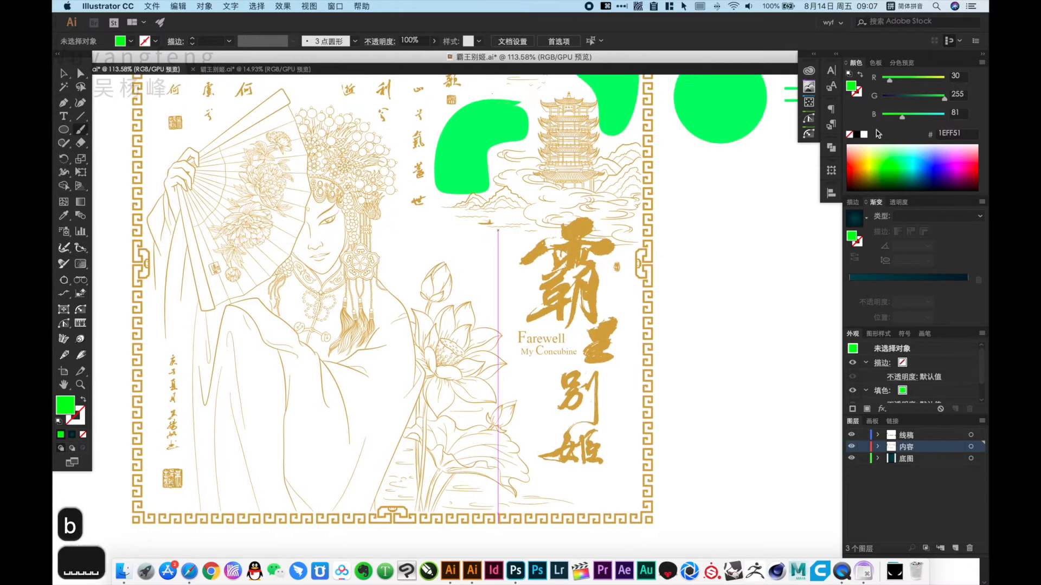
left_click(902, 97)
left_click(943, 78)
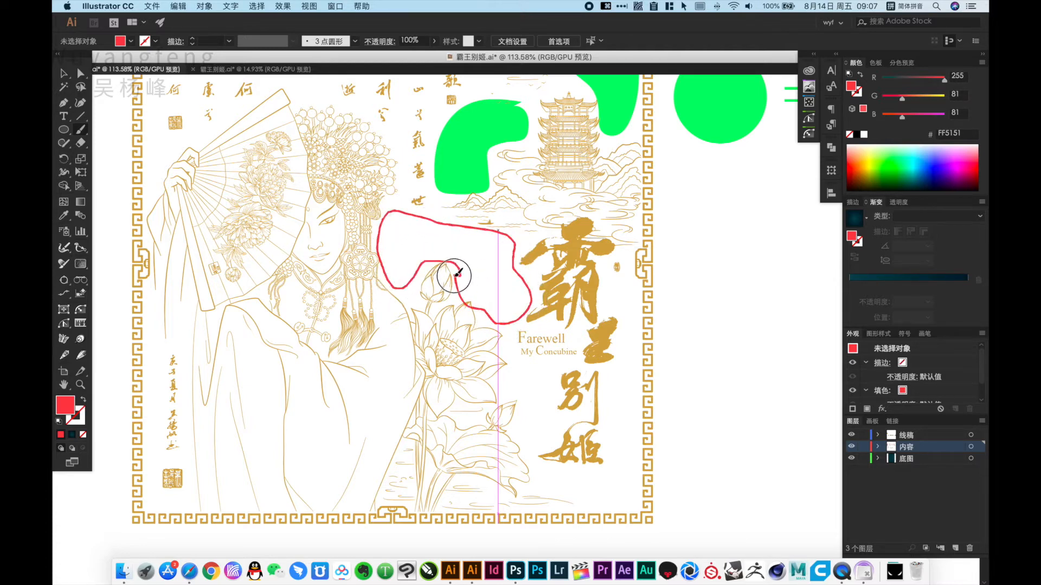
left_click_drag(456, 274, 458, 275)
Step: Paint a second red loop around the U-shaped blank area beside and below the title's last two characters
left_click_drag(559, 360, 548, 301)
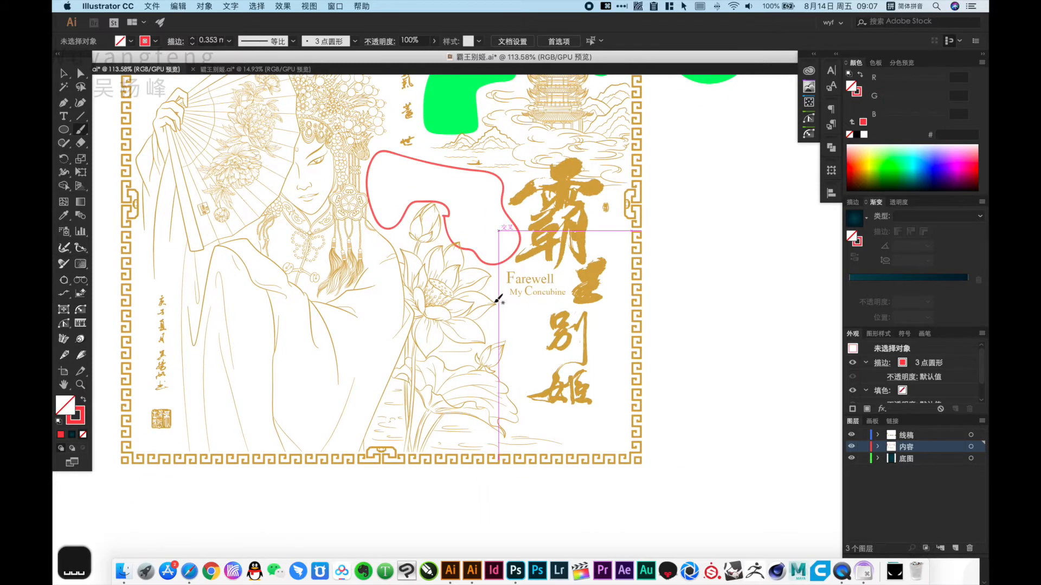
mouse_move(534, 387)
left_mouse_down()
mouse_move(595, 400)
mouse_move(600, 356)
left_mouse_up()
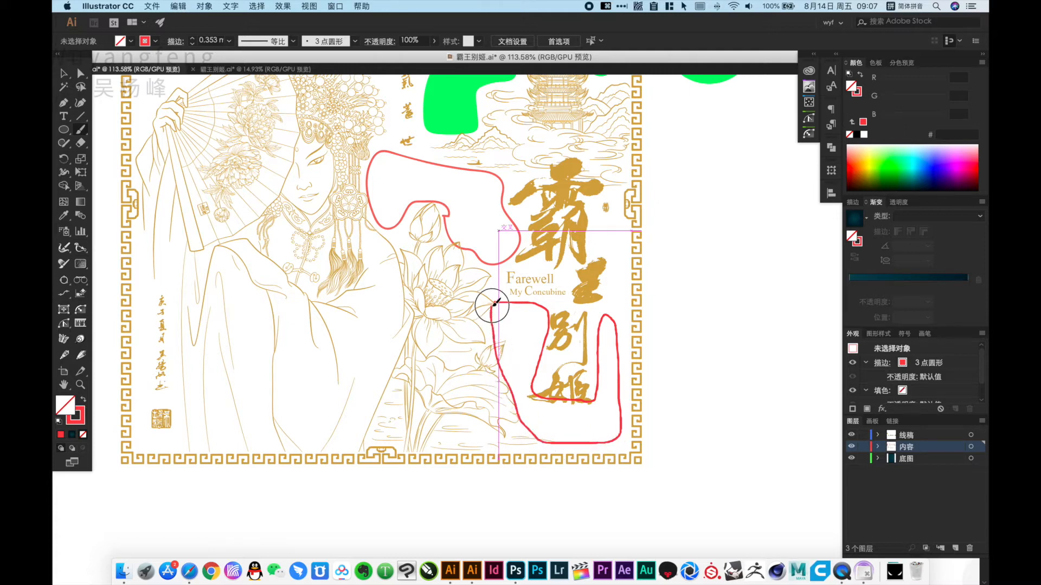
left_click_drag(492, 305, 221, 364)
key("v")
key("space")
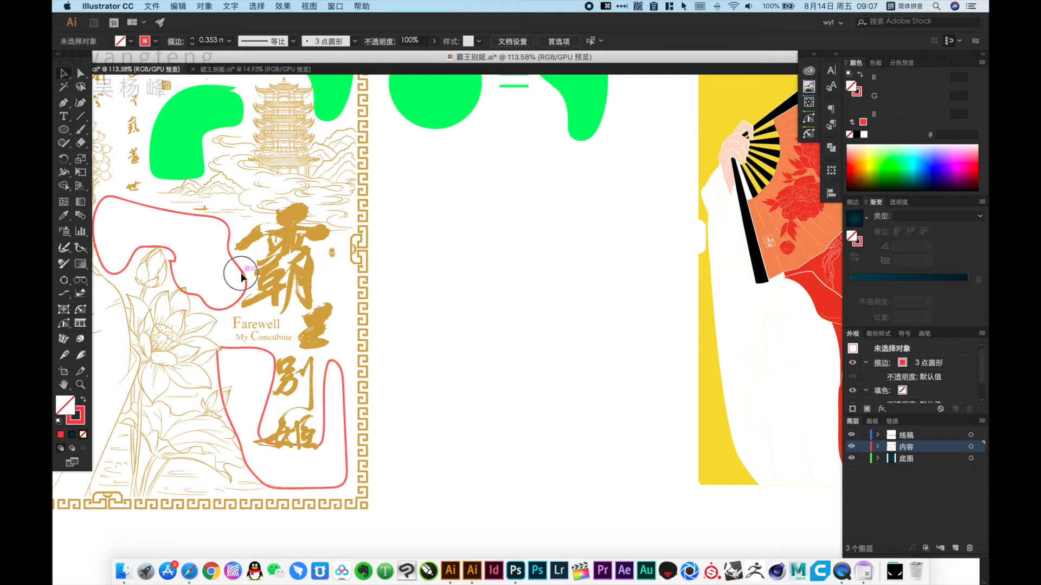
Step: Copy both red loops side by side outside the frame and swap each copy's stroke colour to its fill
left_click_drag(239, 279, 528, 338)
key("x")
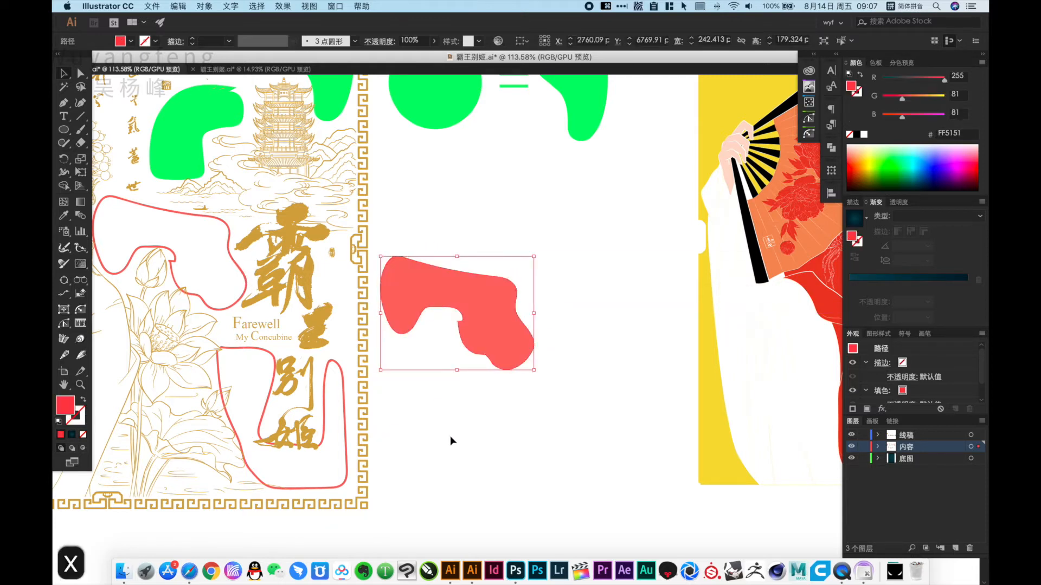
left_click(451, 439)
left_click_drag(346, 433, 679, 323)
key("shift+x")
left_click(502, 224)
left_click_drag(501, 225, 505, 273)
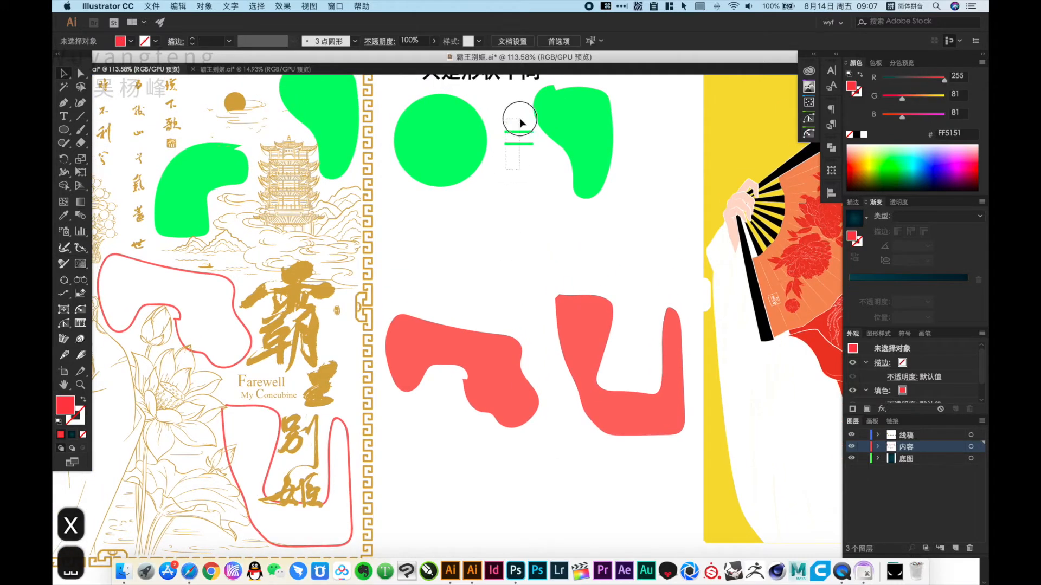
Step: Copy the green equals sign between the two red shapes and recolour both bars with their sampled red
left_click_drag(522, 123, 556, 374)
key("i")
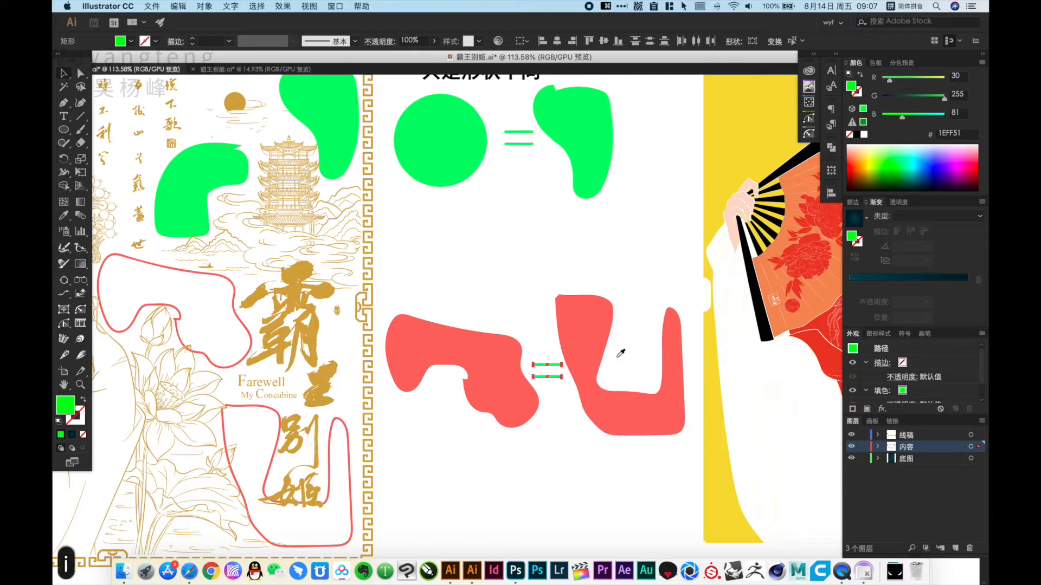
left_click(578, 332)
left_click(550, 446, "super")
key("v")
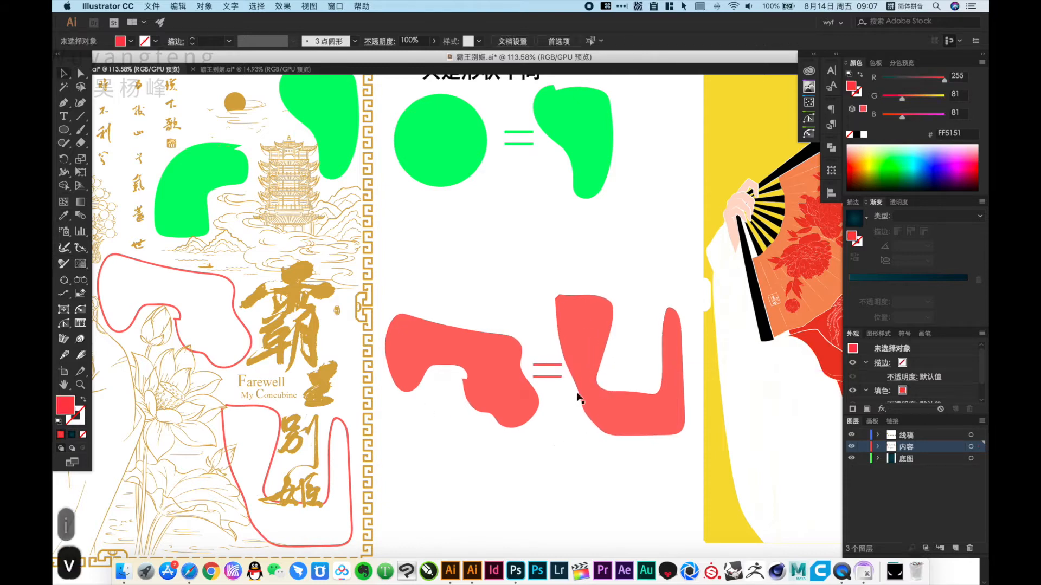
Step: Draw a red rectangle about 35 by 217 px in the blank strip between the frame's inner border and the small vertical inscription
key("space")
left_click_drag(406, 277, 838, 232)
mouse_move(403, 387)
left_mouse_down()
mouse_move(412, 372)
mouse_move(386, 381)
left_mouse_up()
key("m")
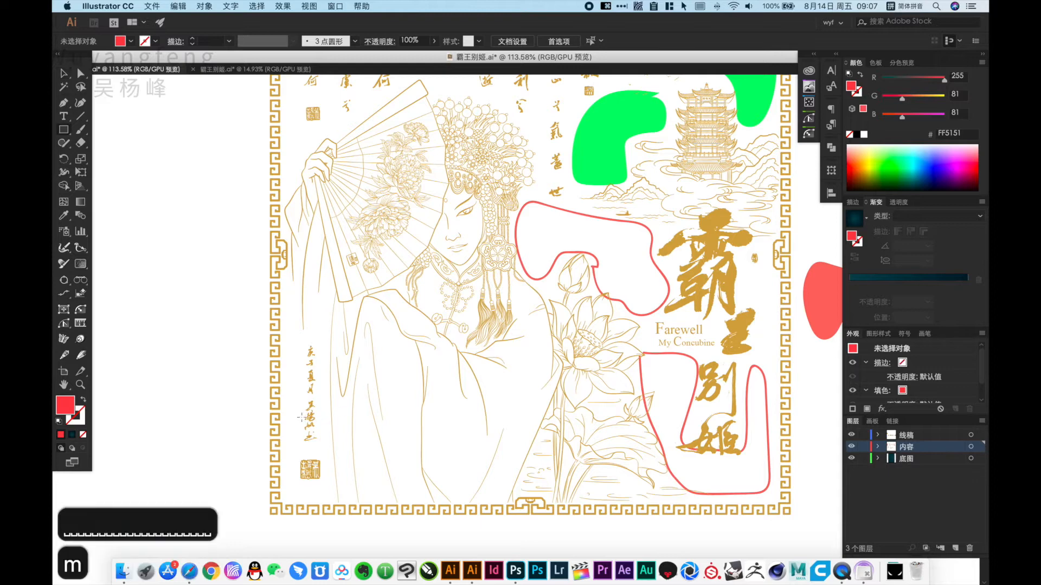
left_click_drag(279, 366, 299, 501)
key("v")
key("super+space")
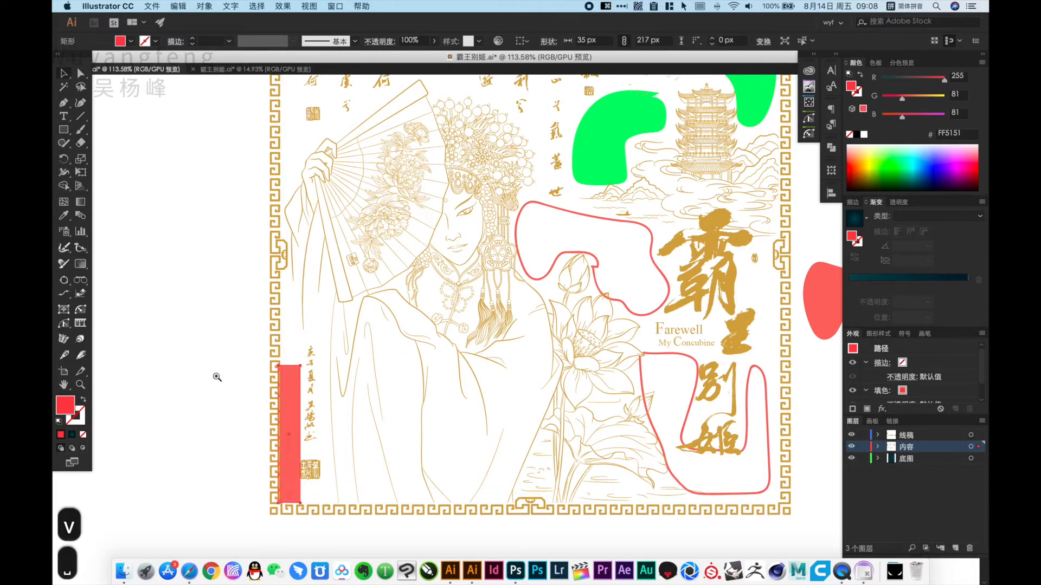
Step: Shrink the red rectangle to about 29 by 97 px so it fits inside the frame's lower-left inner corner beside the seal
left_click_drag(214, 376, 460, 553)
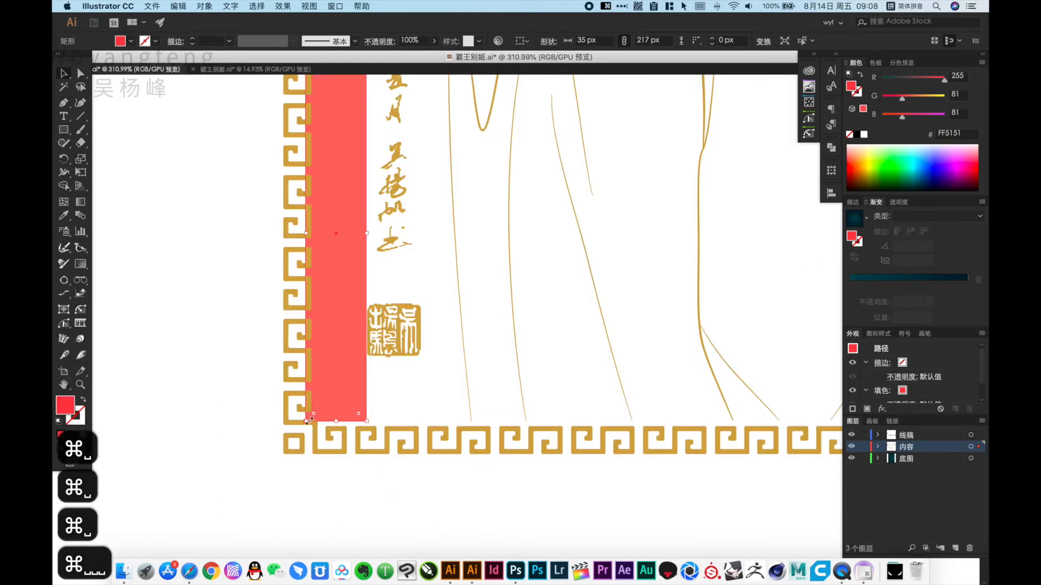
left_click_drag(307, 420, 316, 416)
key("v")
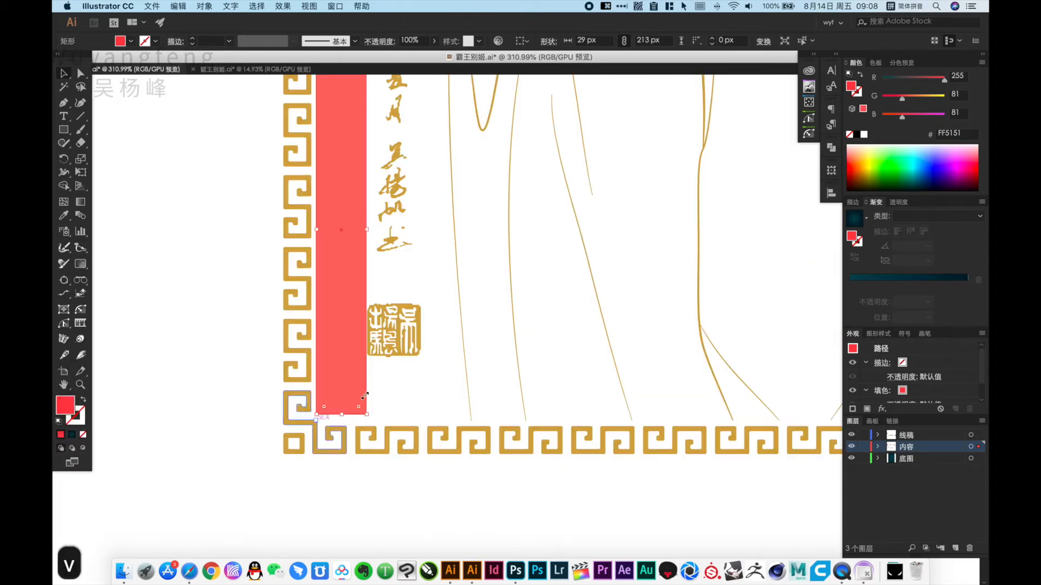
key("space")
left_click_drag(354, 167, 386, 324)
left_click_drag(375, 206, 393, 412)
key("space")
left_click_drag(393, 412, 378, 260)
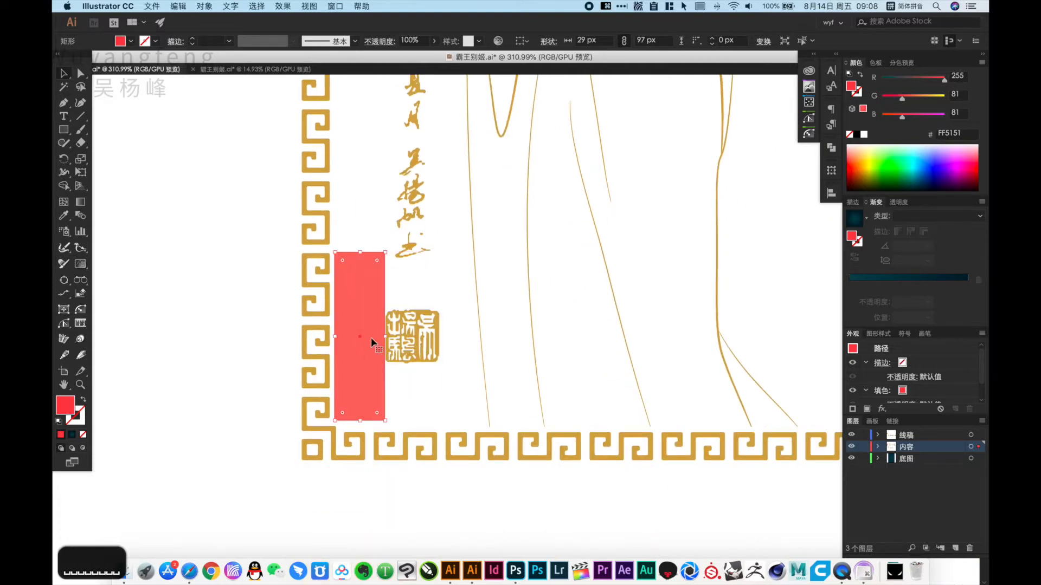
Step: Duplicate the red rectangle, rotate the copy 90° to lie along the frame's lower border, and group both into an L shape
left_click_drag(422, 329, 523, 388)
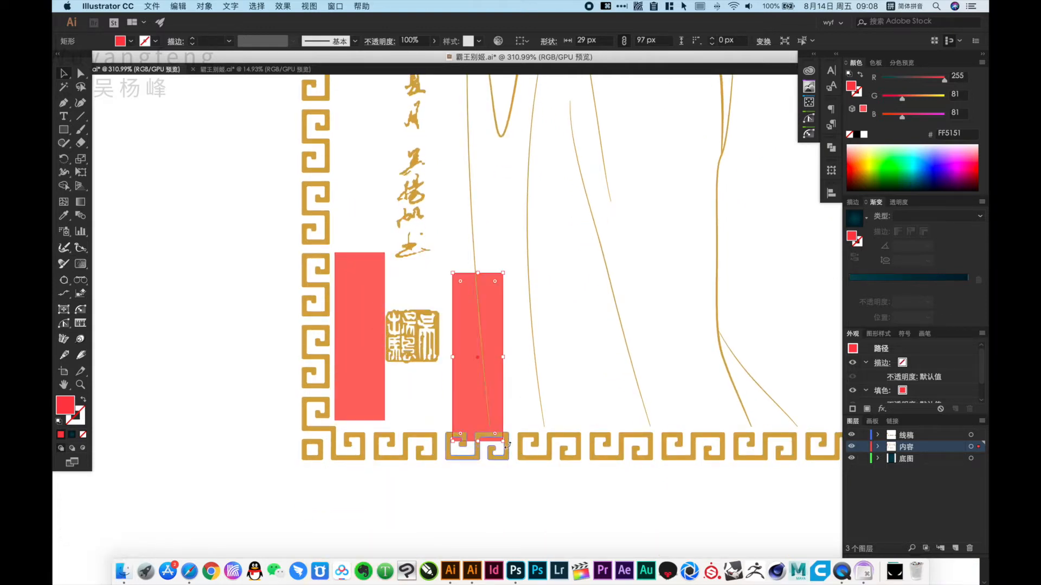
left_click_drag(501, 440, 385, 393)
left_click_drag(453, 363, 430, 405)
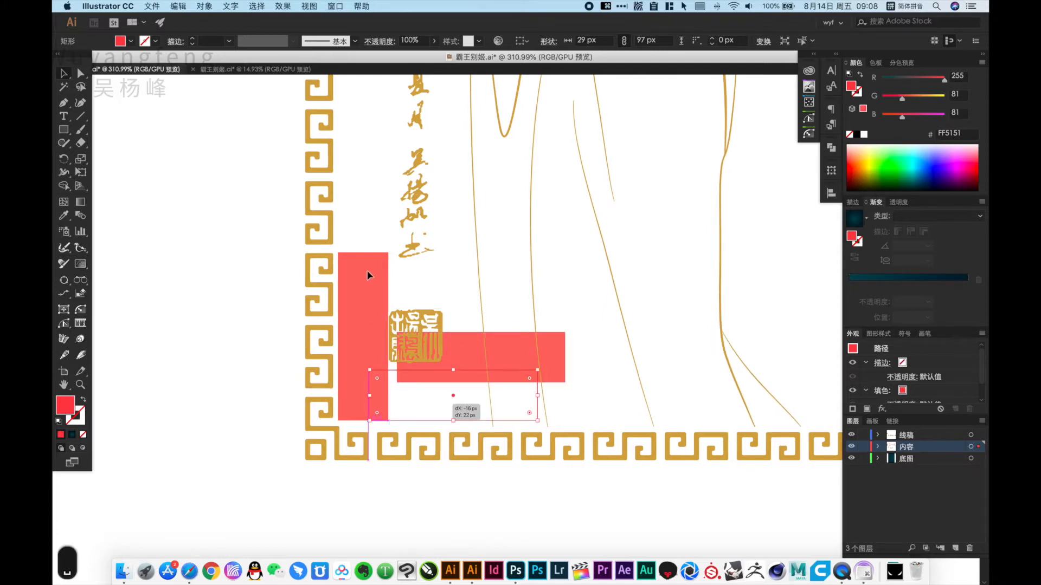
left_click(368, 273, "alt+super")
left_click(375, 273, "alt+super")
left_click(400, 270, "alt+super")
left_click(629, 297, "alt+super")
left_click_drag(600, 290, 466, 360)
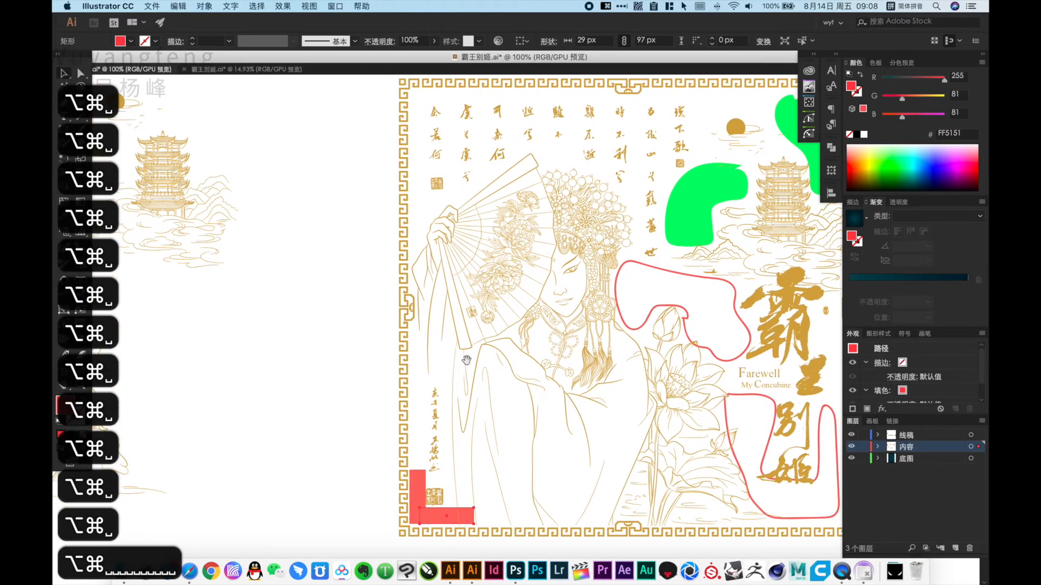
left_click(421, 485, "shift")
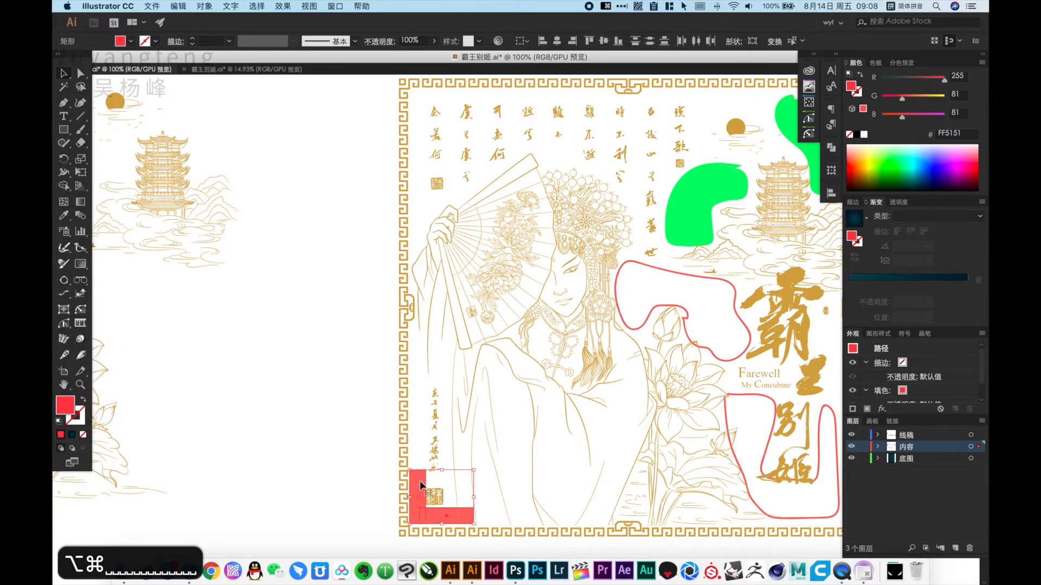
key("super+g")
Step: Copy the red L to the frame's upper-left corner, rotate it 90° and fit it against the inner border
left_click_drag(418, 482, 426, 112)
left_click_drag(478, 159, 392, 174)
key("super+space")
left_click_drag(375, 81, 507, 150)
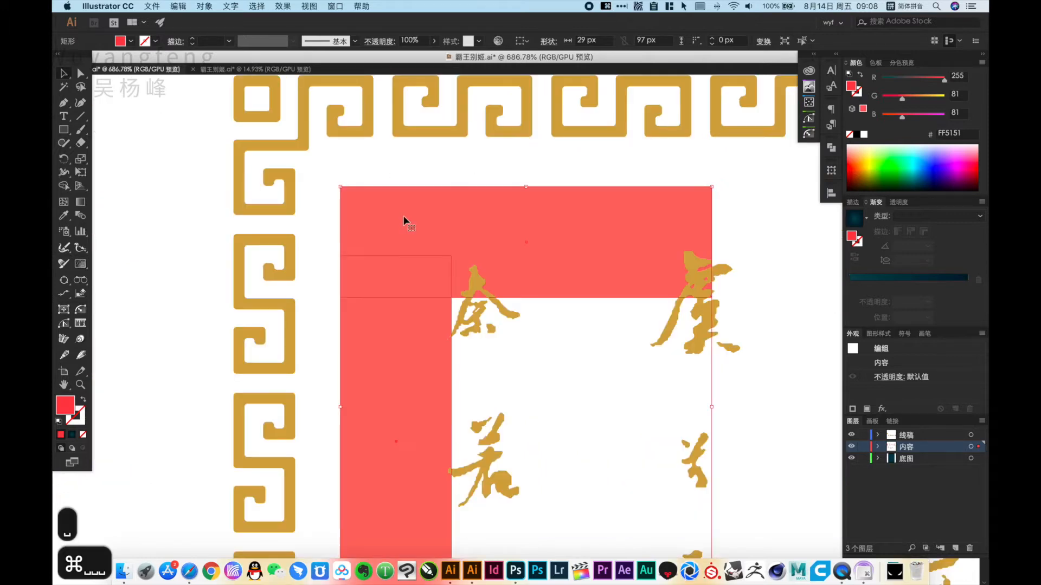
key("super+alt+space")
left_click(513, 242, "alt+super")
left_click(506, 297, "alt+super")
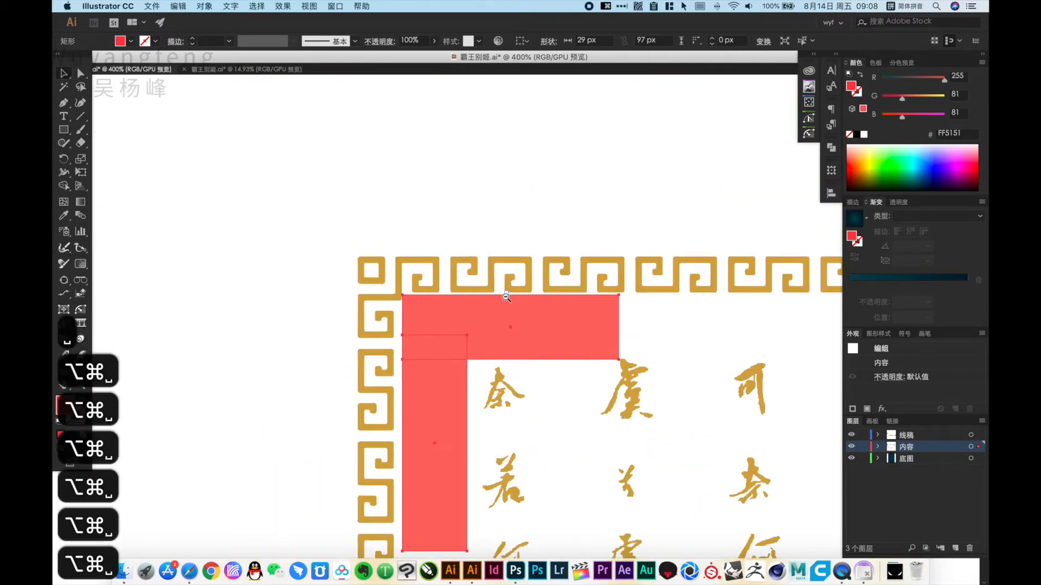
left_click(523, 369, "alt+super")
left_click(523, 376, "alt+super")
left_click(522, 376, "alt+super")
left_click(522, 377, "alt+super")
left_click(523, 376, "alt+super")
left_click_drag(531, 348, 538, 292)
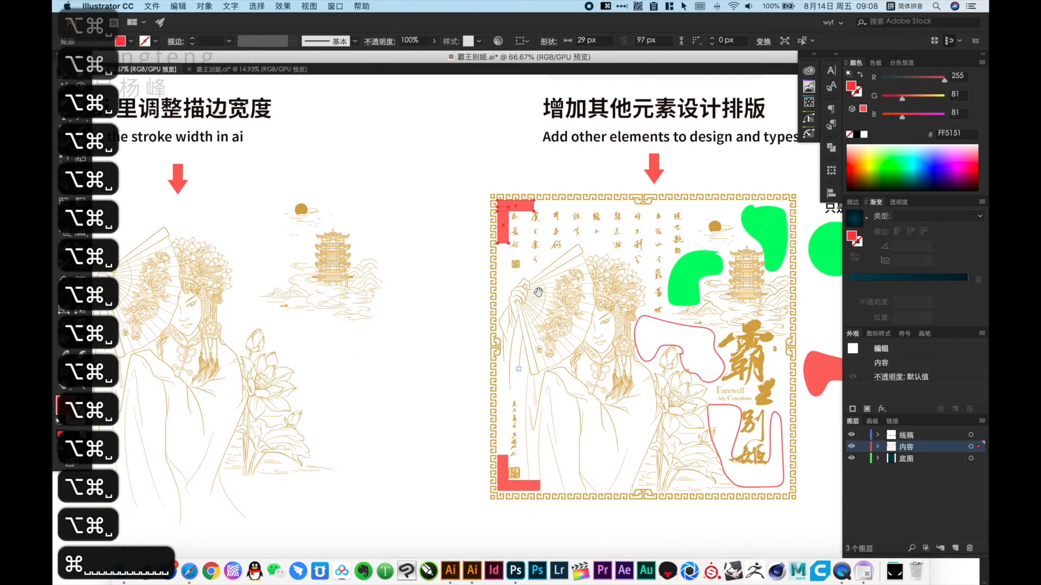
left_click_drag(567, 331, 502, 256)
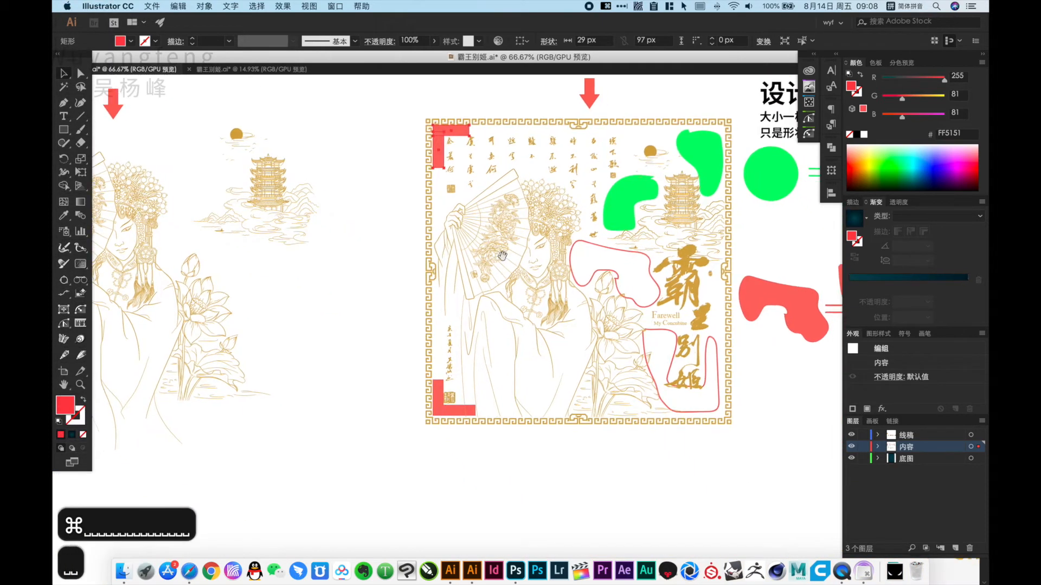
left_click(444, 146)
left_click_drag(441, 159, 438, 480)
key("super+z")
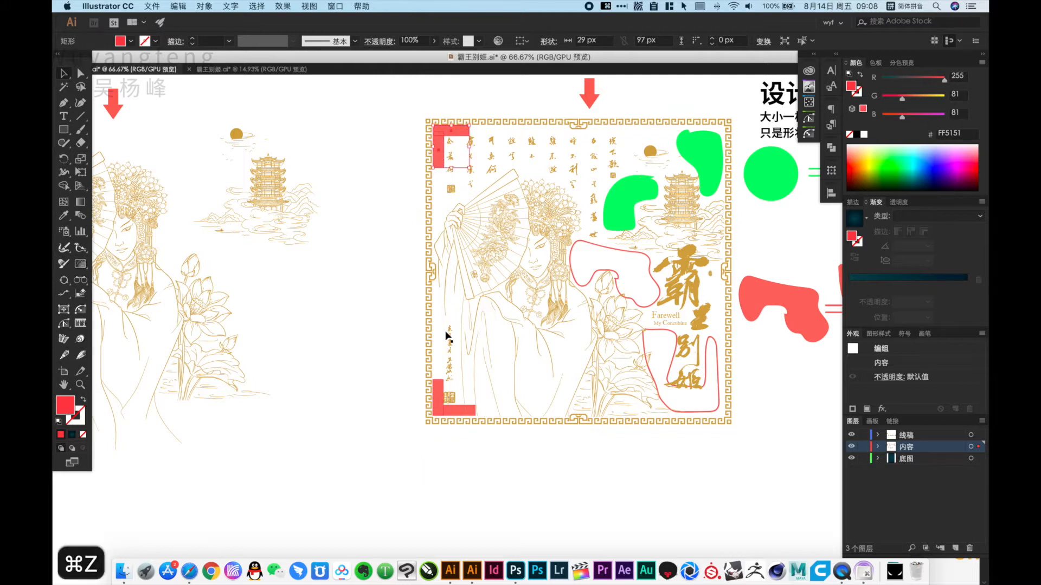
Step: Copy the two red corner shapes side by side below the frame
left_click_drag(444, 148, 456, 501)
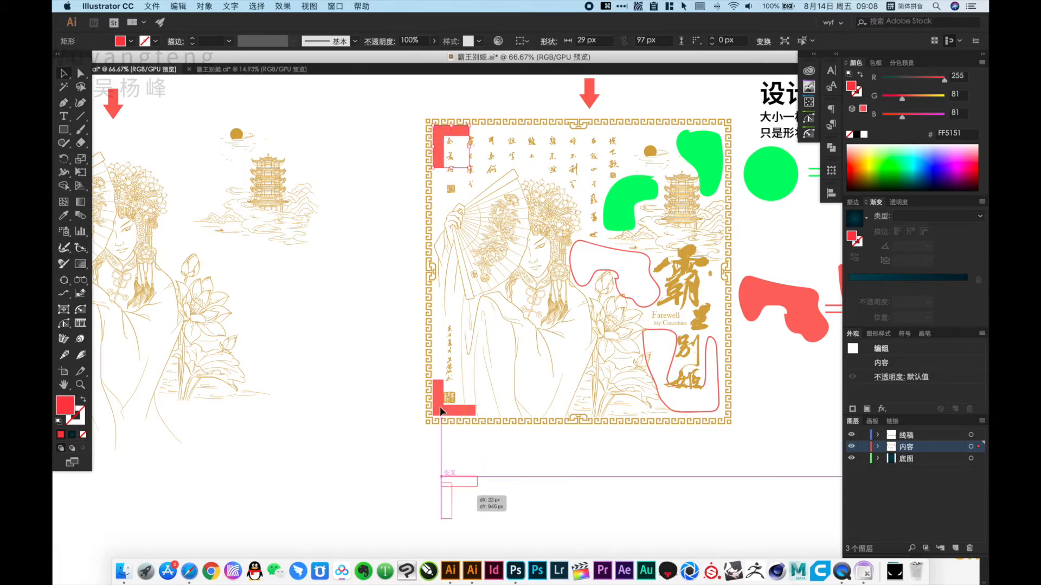
left_click_drag(440, 408, 520, 487)
left_click(655, 457)
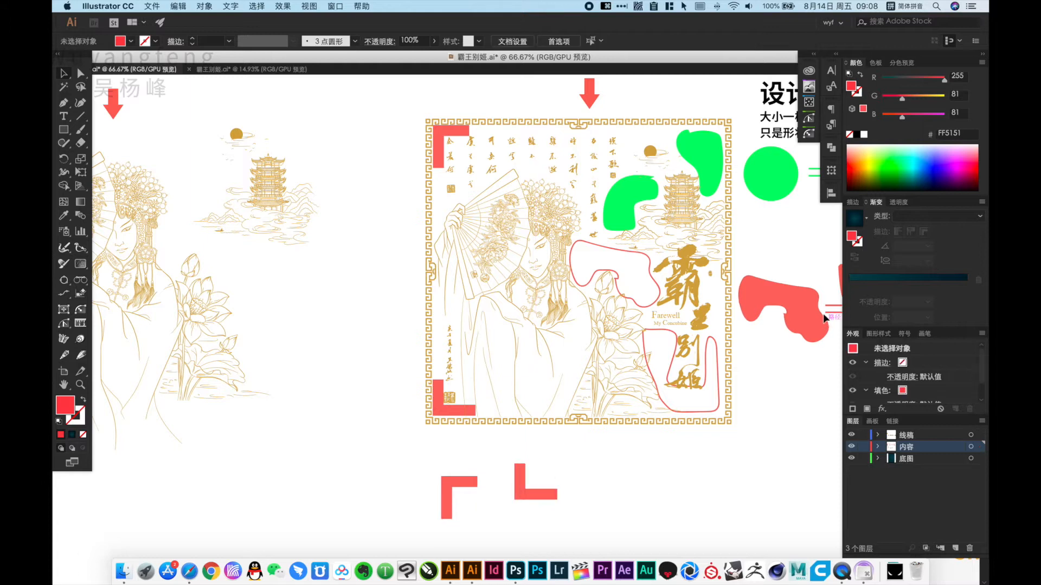
Step: Copy the red equals sign from between the two irregular red shapes and place it between the two L copies
left_click_drag(823, 314, 753, 320)
left_click(770, 330)
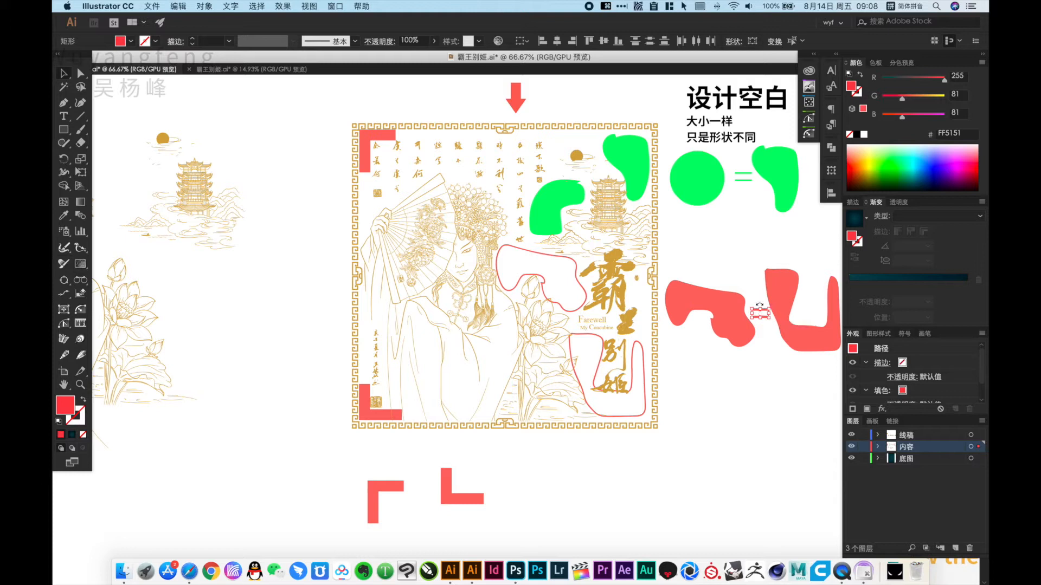
key("super+c")
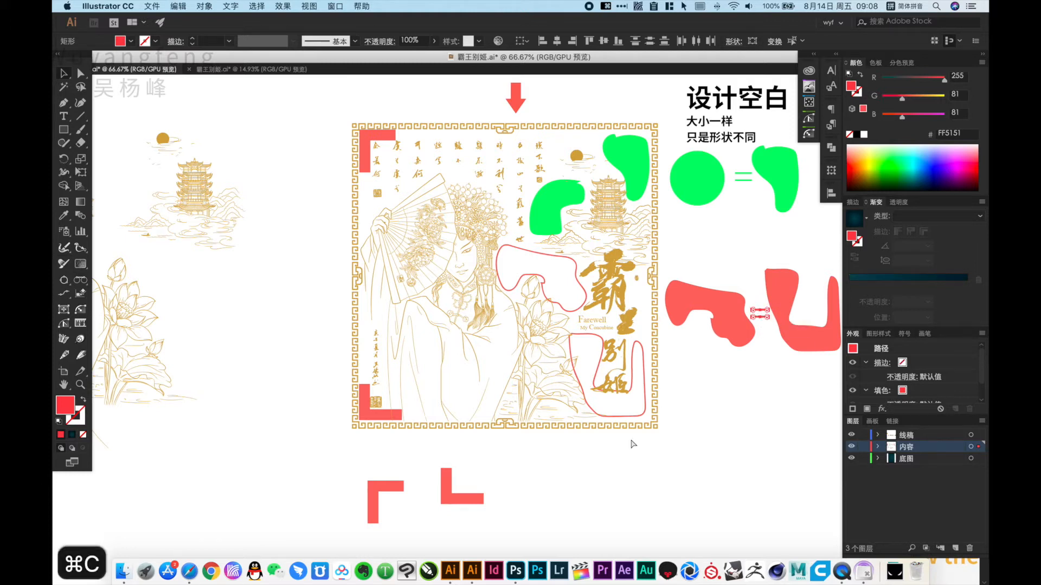
left_click(510, 482)
key("super+space")
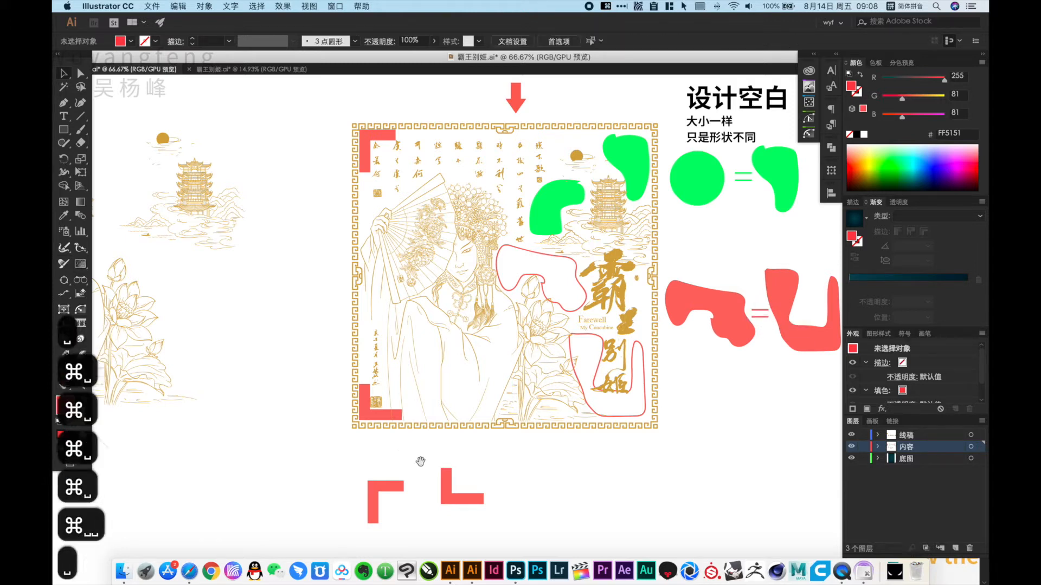
left_click_drag(429, 523, 509, 532)
left_click(406, 447)
key("super+v")
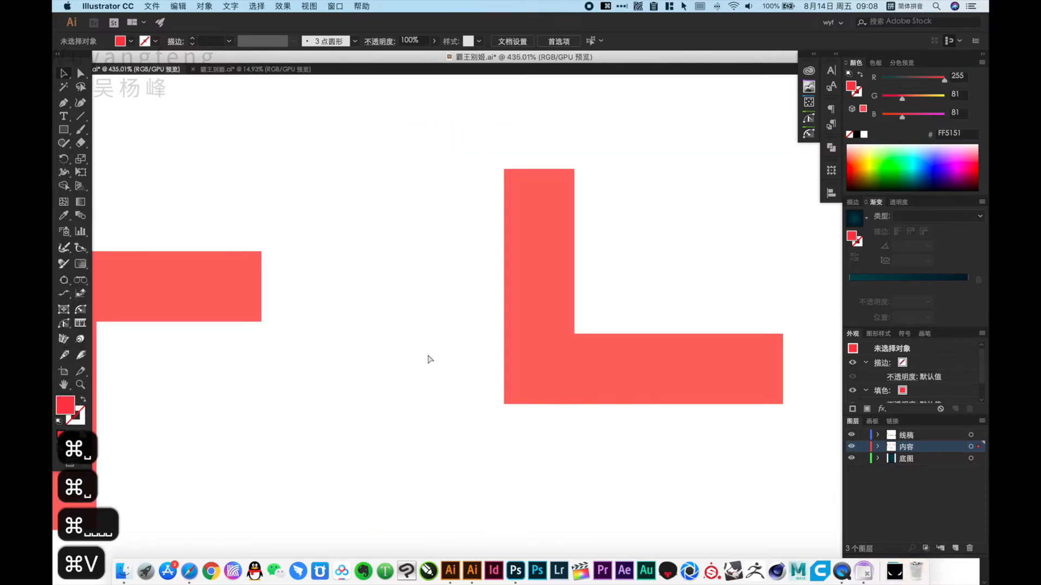
left_click_drag(477, 349, 381, 349)
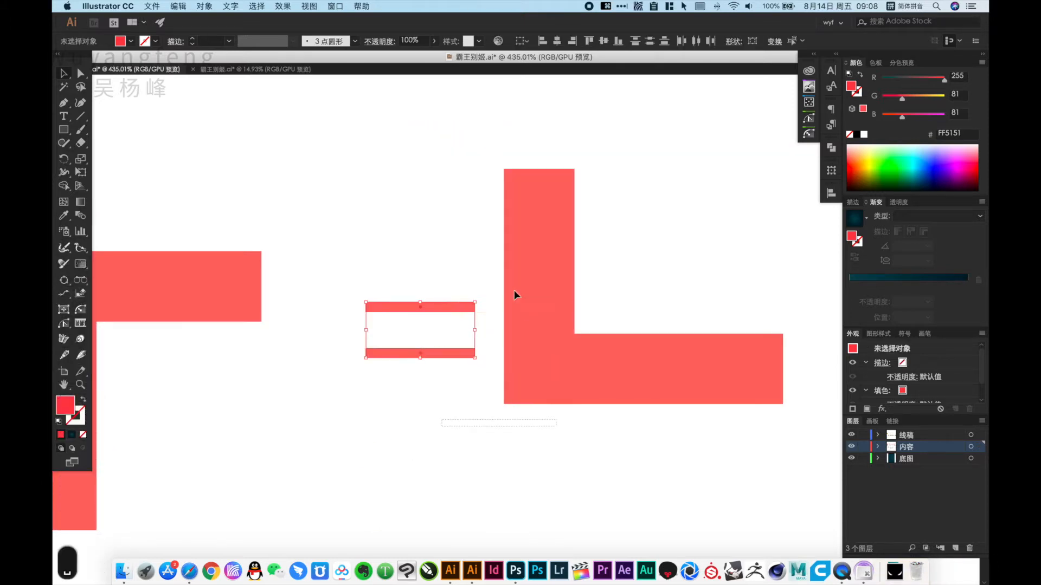
Step: Review the framed layout with its paired blank shapes and the 设计空白 note beside it
left_click(514, 291, "alt+super")
left_click(514, 290, "alt+super")
left_click(515, 292, "alt+super")
left_click(515, 292, "alt+super")
left_click(515, 293, "alt+super")
left_click(515, 293, "alt+super")
left_click_drag(579, 293, 509, 361)
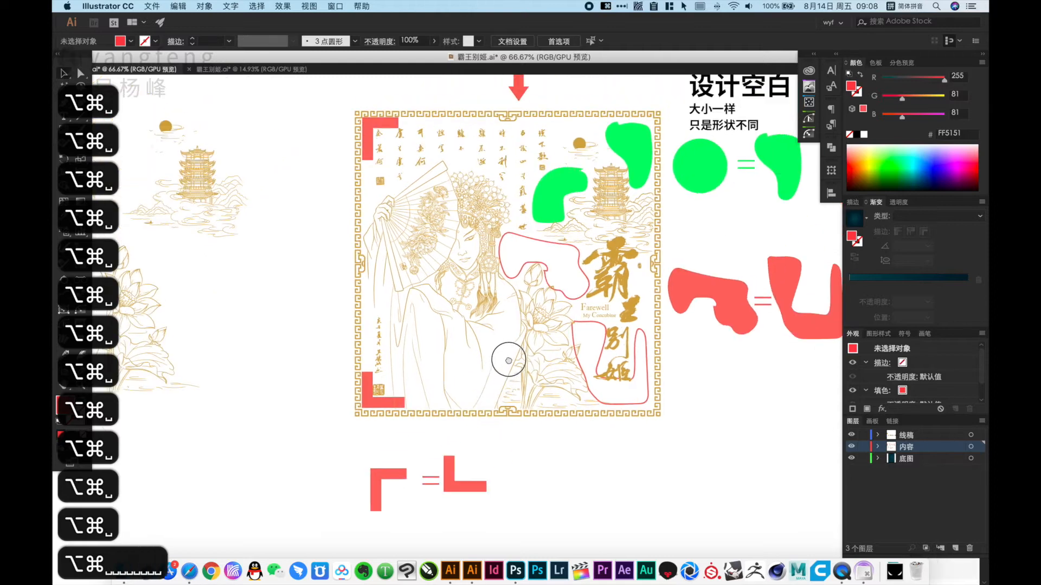
left_click_drag(661, 355, 632, 357)
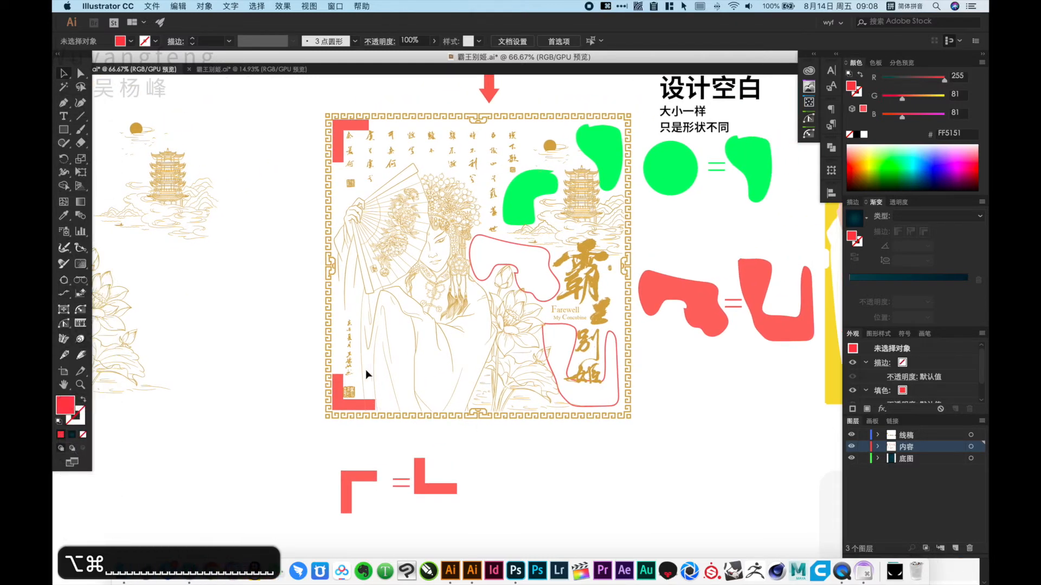
left_click_drag(727, 324, 536, 448)
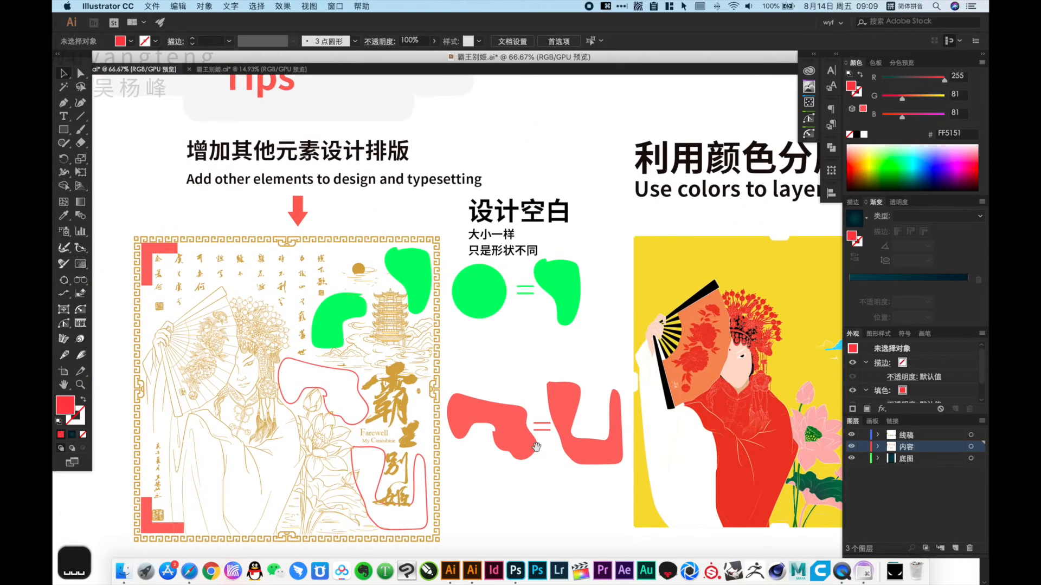
left_click_drag(676, 293, 615, 336)
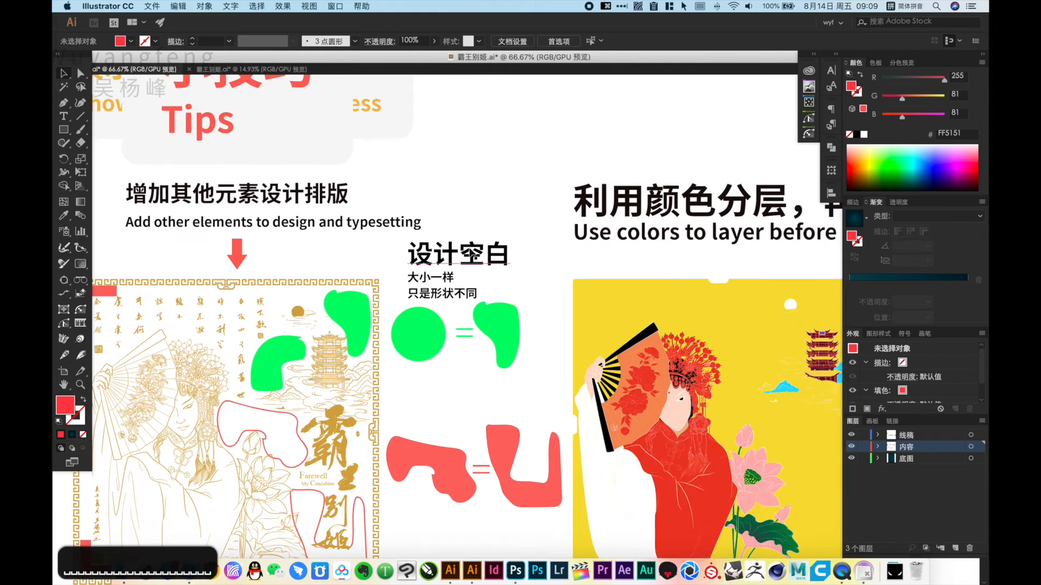
left_click(485, 262)
left_click_drag(479, 271, 497, 289)
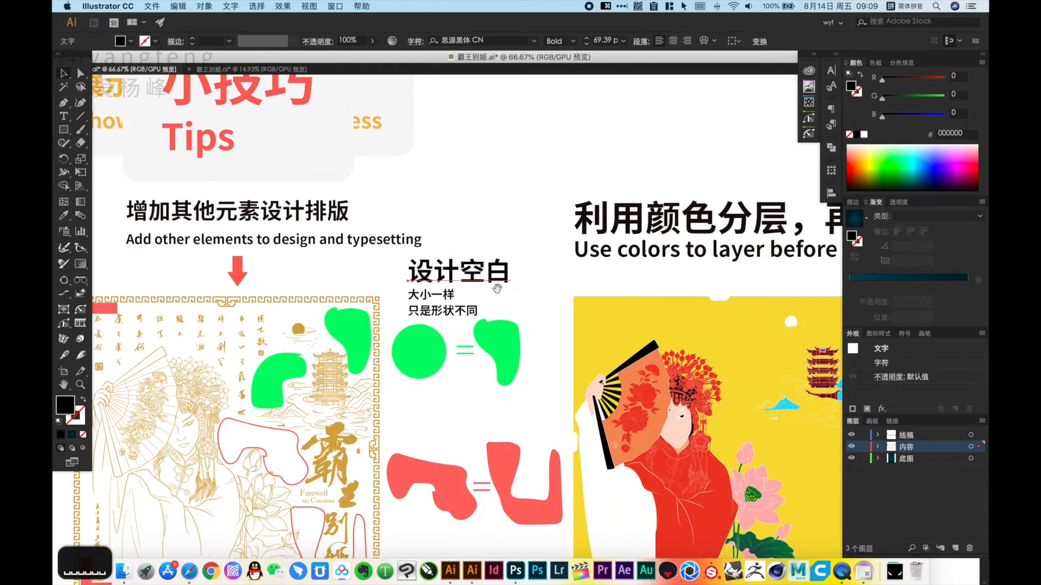
left_click(479, 206)
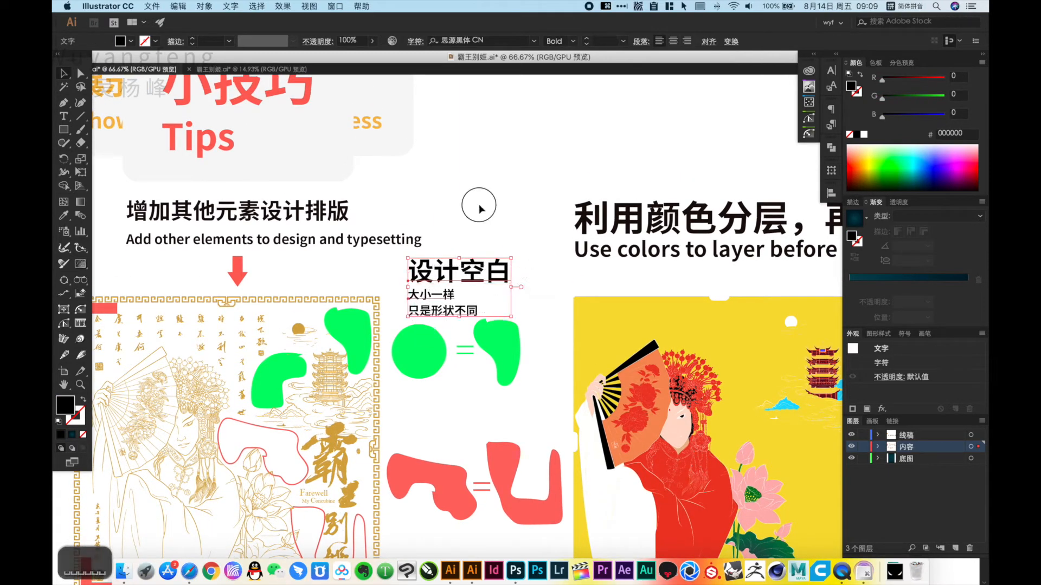
Step: Copy the English typesetting subtitle, replace the copy's text with "design" and place it above the 设计空白 heading
left_click_drag(395, 243, 488, 253)
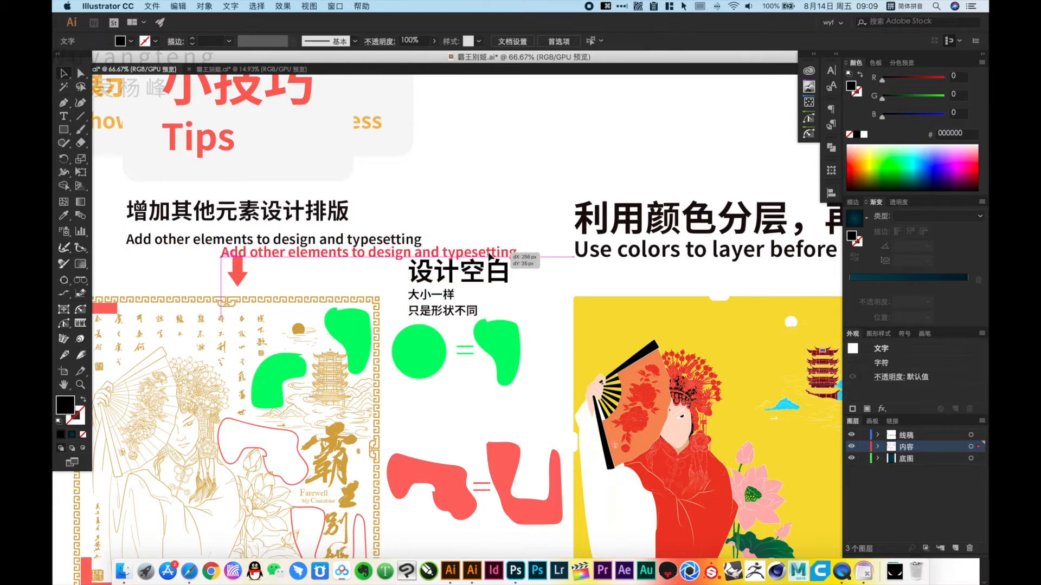
triple_click(489, 252)
type("desi")
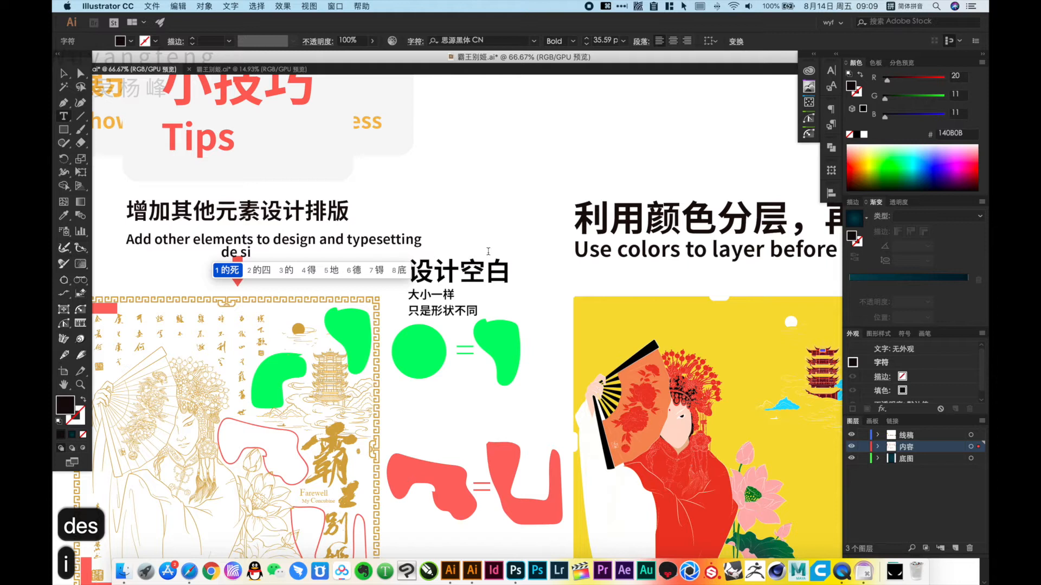
type("g")
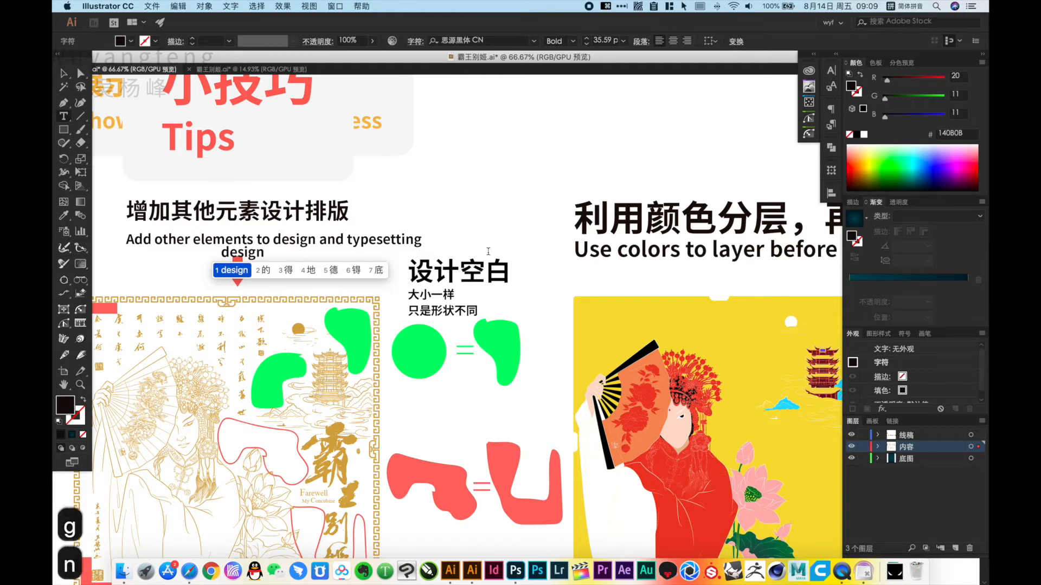
type("n")
key("space")
key("Escape")
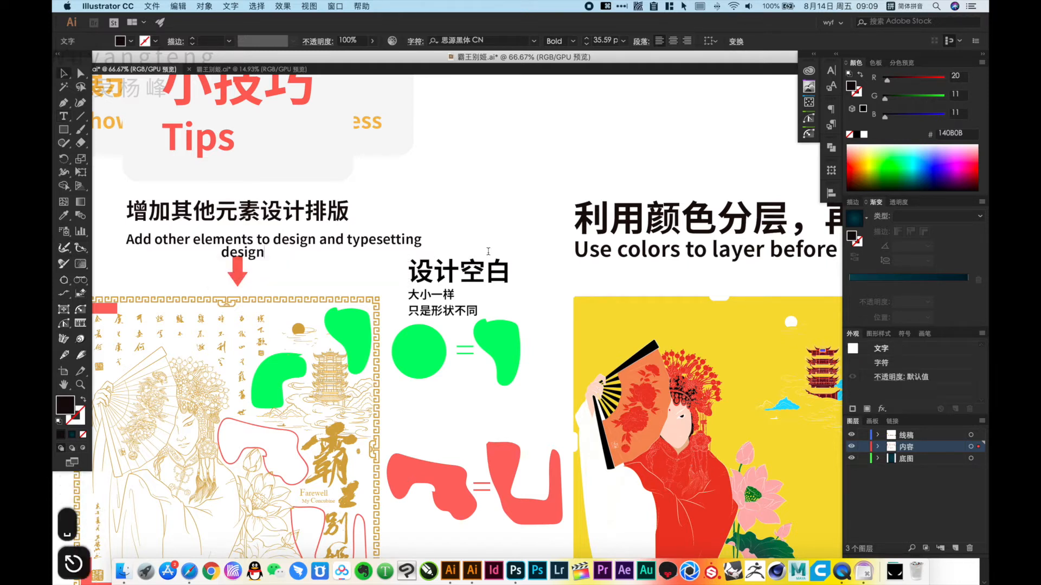
left_click_drag(263, 255, 519, 240)
left_click(520, 242)
Step: Paint a dotted oval beside the word "design" with the Paintbrush and handwrite 空白 inside it
key("space")
left_click_drag(596, 335, 596, 334)
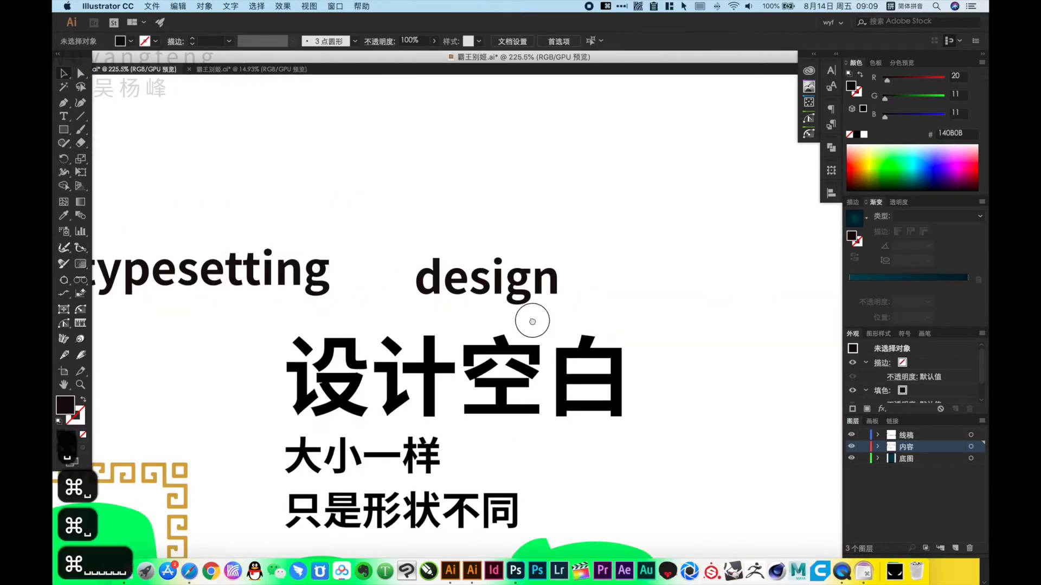
left_click_drag(531, 318, 493, 276)
key("b")
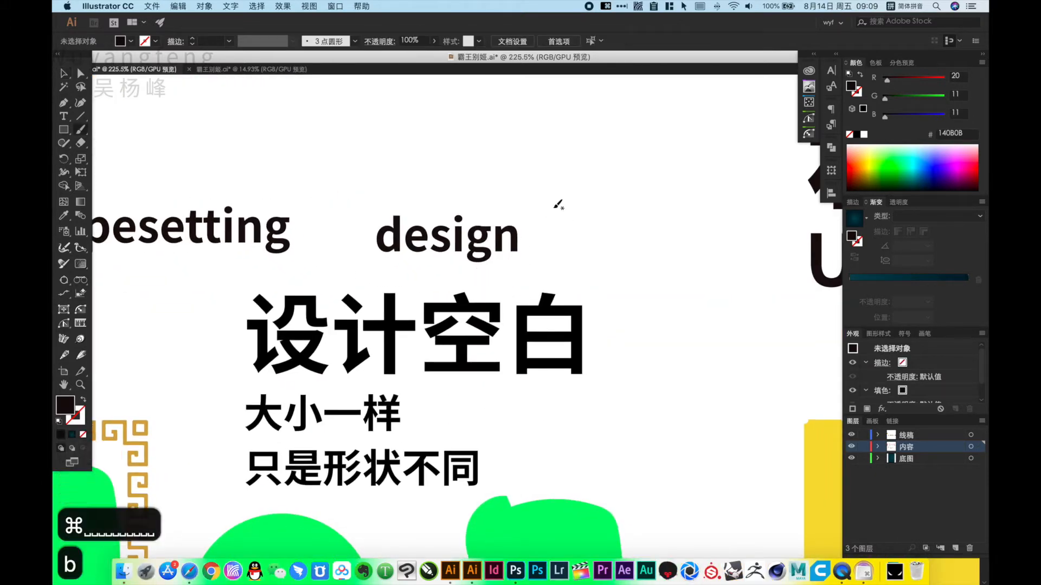
left_click_drag(553, 207, 551, 238)
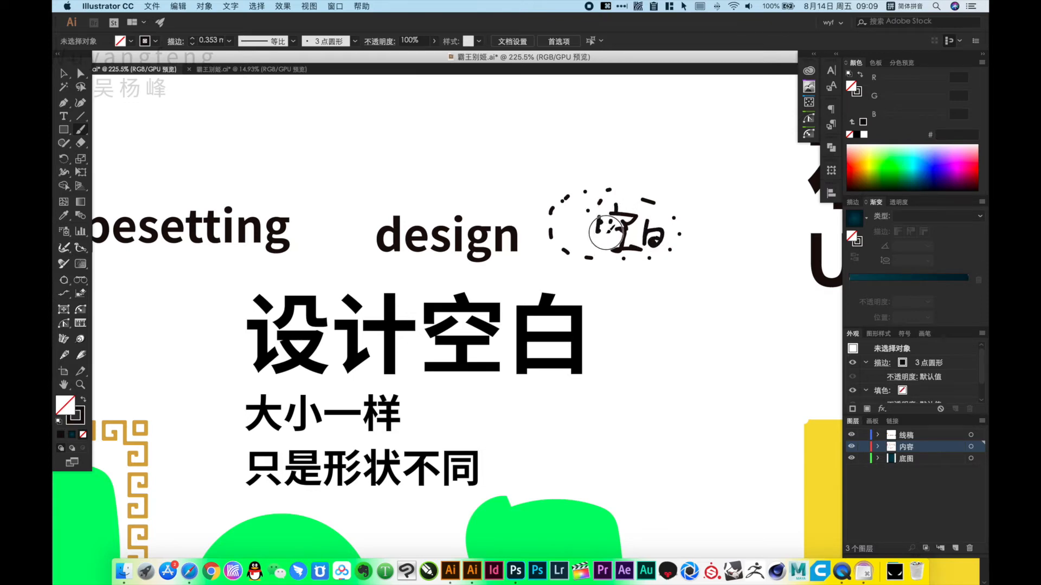
Step: Examine the colour-layering section with its heading and the yellow flat-colour illustration
left_click(413, 301, "alt+super")
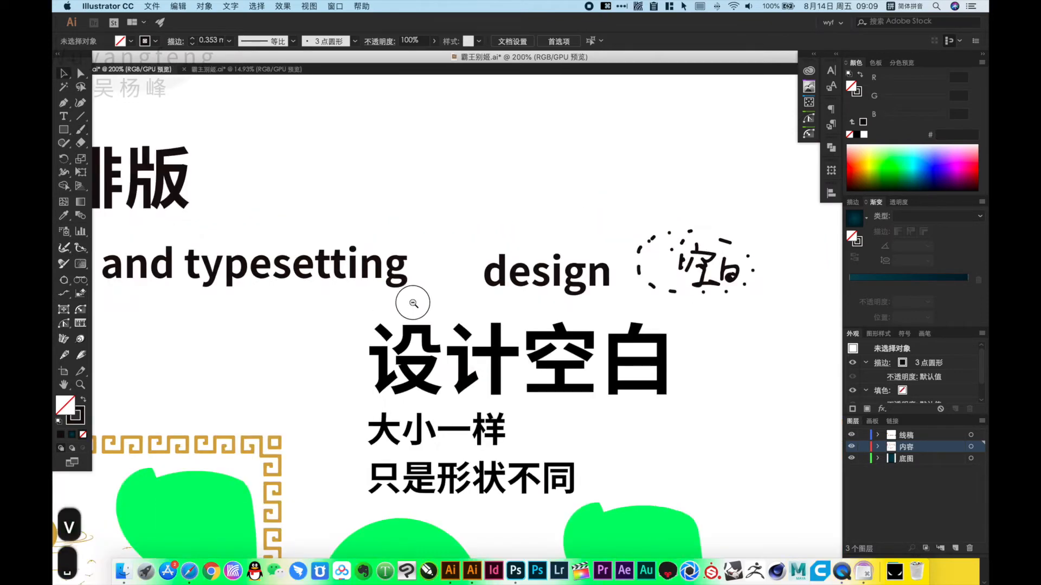
left_click(626, 356, "alt+super")
left_click(625, 356, "alt+super")
left_click(640, 359, "alt+super")
left_click(662, 365, "alt+super")
left_click_drag(492, 294, 501, 271)
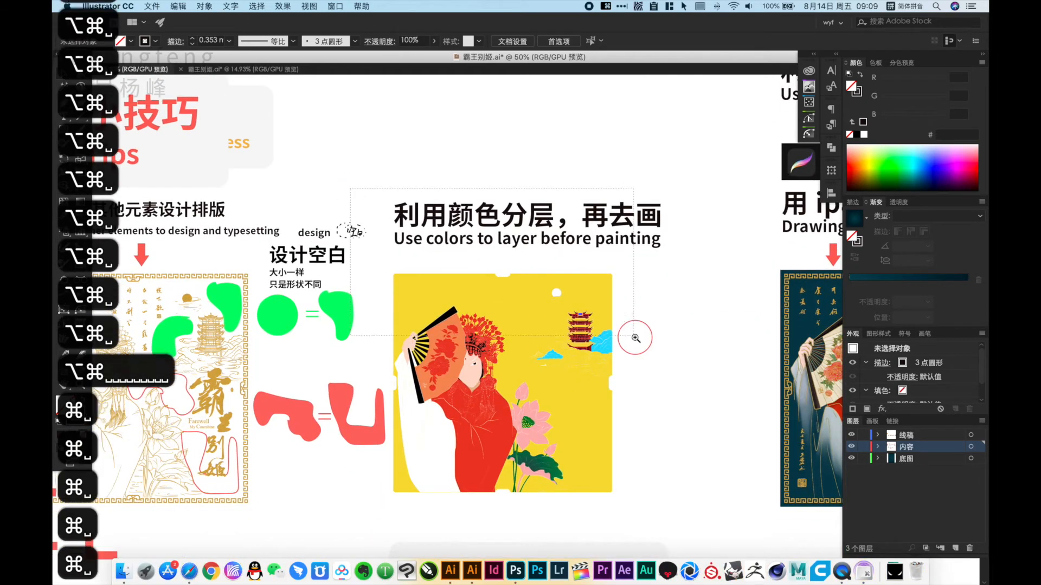
left_click_drag(632, 336, 678, 364)
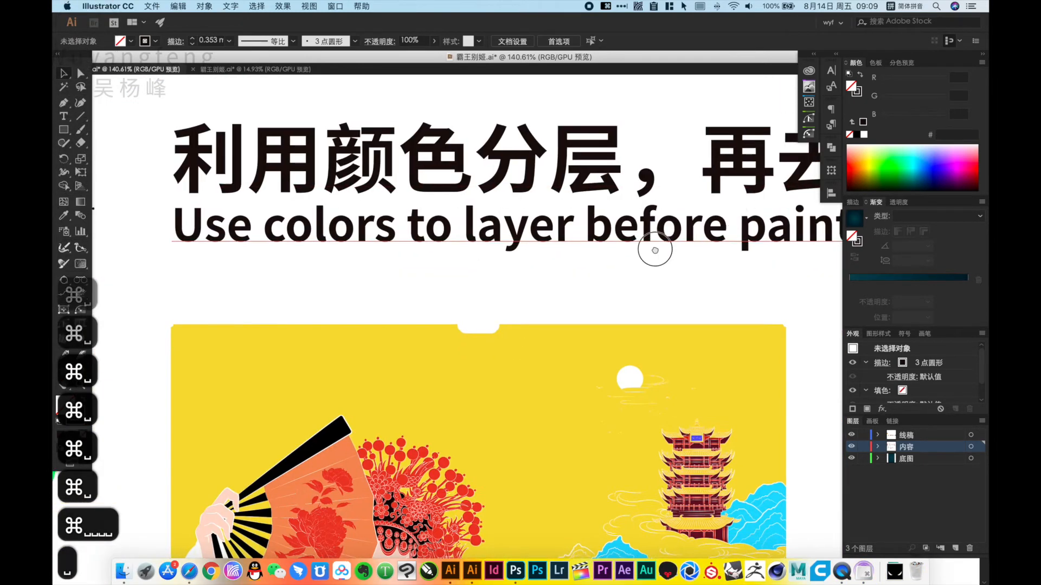
Step: Examine the flat-colour illustration under the colour-layering heading, including the figure, the lotus petals and the seed pod details
left_click_drag(654, 251, 499, 344)
left_click(476, 406, "alt+super")
left_click_drag(464, 403, 540, 225)
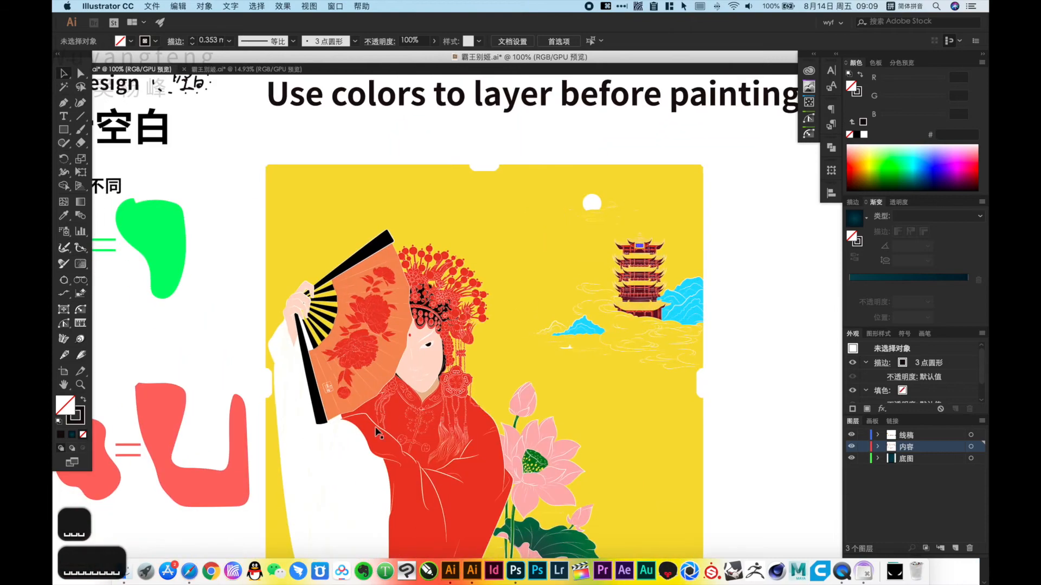
left_click_drag(294, 251, 697, 475)
left_click_drag(643, 555, 580, 337)
left_click_drag(375, 228, 619, 386)
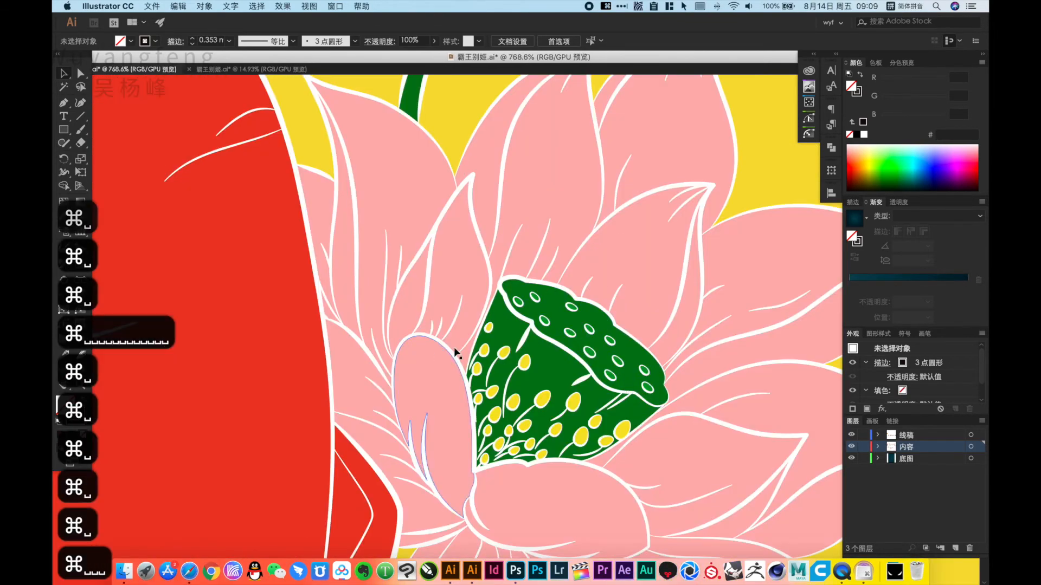
left_click_drag(497, 181, 613, 455)
Step: Move the green 形状工具 Shift+M label above the 利用颜色分层，再去画 heading
left_click(424, 157, "alt+super")
left_click(424, 157, "alt+super")
left_click(424, 157, "alt+super")
left_click(424, 157, "alt+super")
left_click(424, 157, "alt+super")
left_click(425, 159, "alt+super")
left_click(425, 158, "alt+super")
left_click(425, 158, "alt+super")
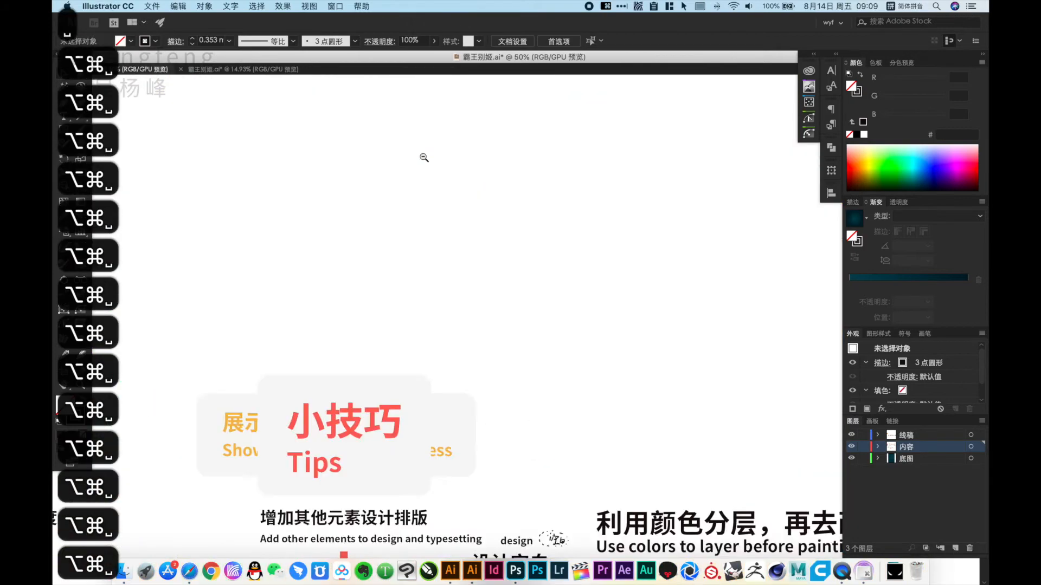
left_click(428, 160, "alt+super")
left_click(427, 161, "alt+super")
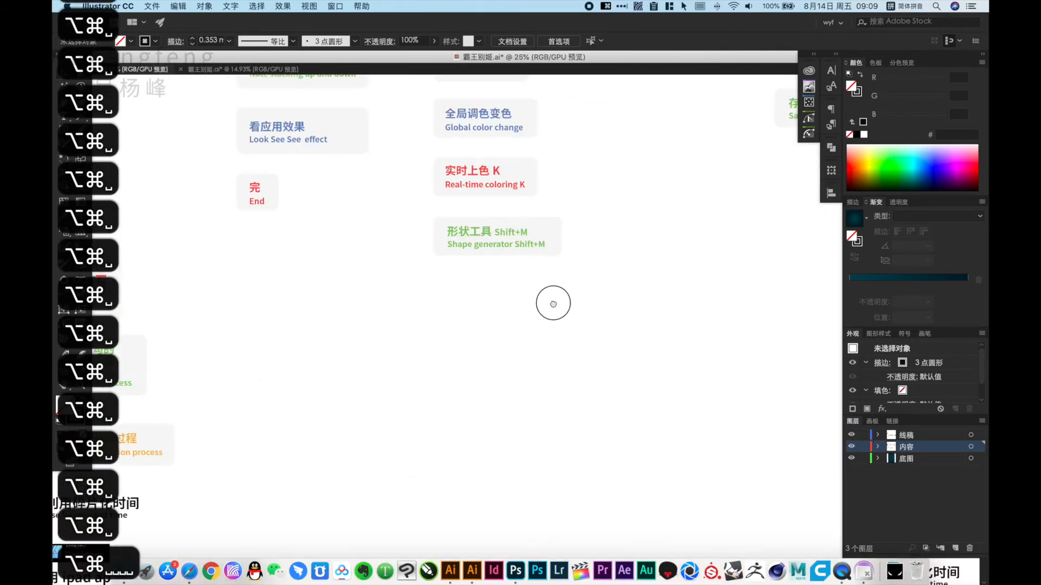
left_click_drag(553, 303, 457, 222)
left_click_drag(366, 154, 260, 261)
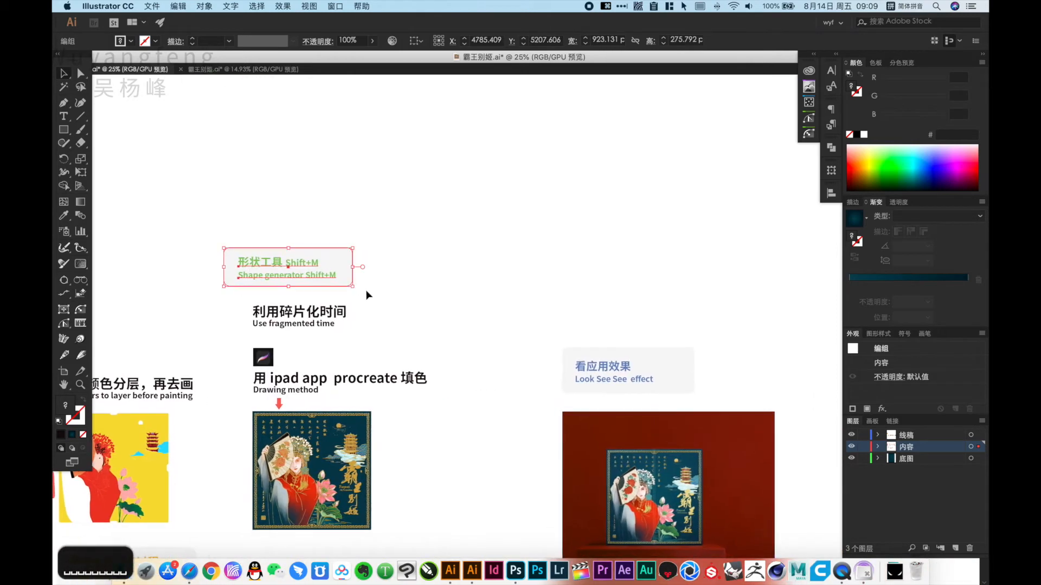
left_click_drag(367, 296, 644, 269)
left_click_drag(561, 238, 410, 317)
left_click_drag(305, 290, 487, 445)
left_click_drag(428, 412, 424, 340)
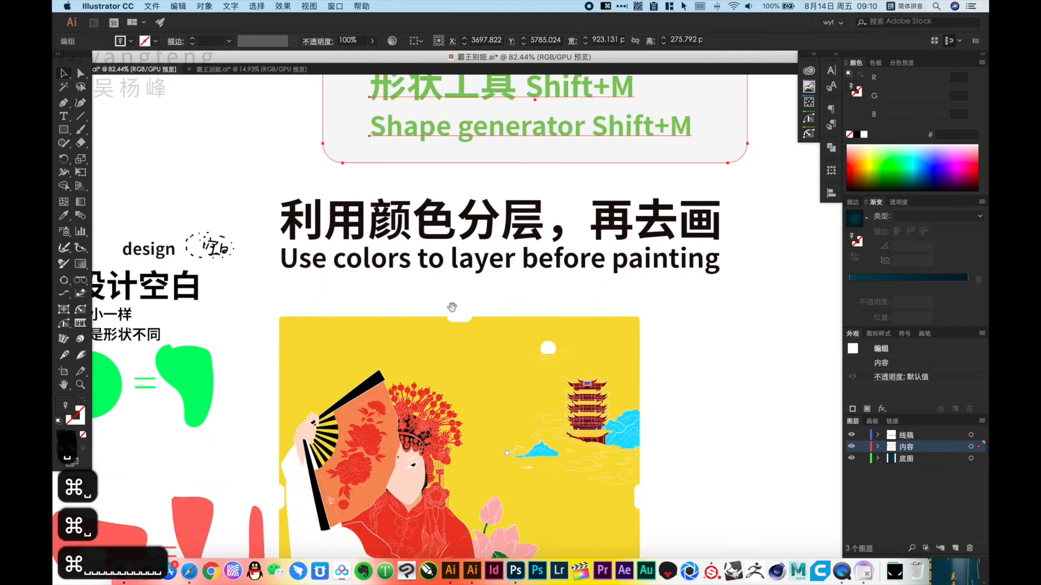
Step: Copy the line-art clip group from the framed layout and place the copy below the 展示大概制作过程 label
left_click_drag(420, 414, 382, 182)
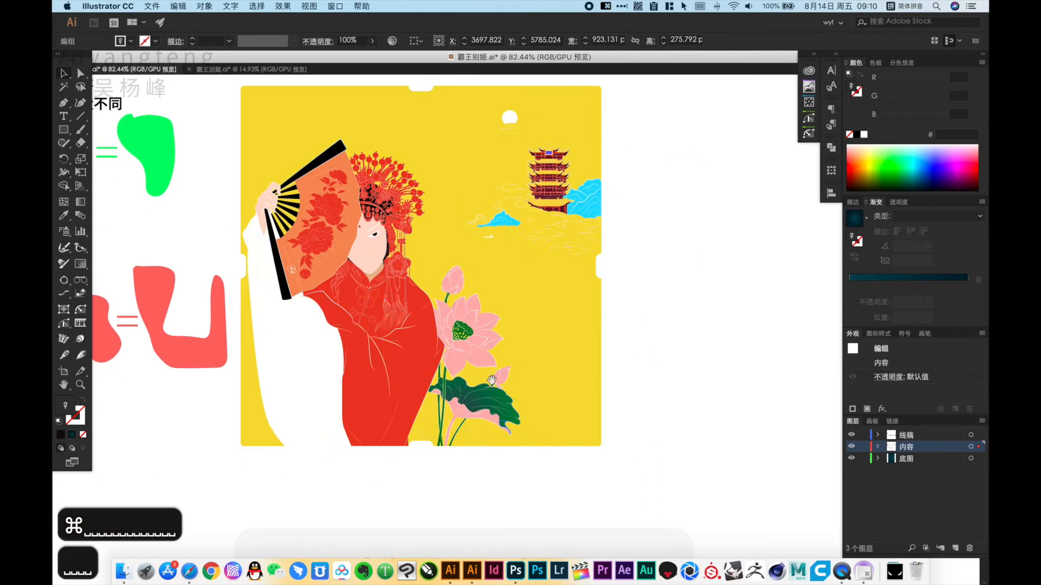
left_click_drag(492, 380, 466, 273)
left_click(514, 386, "alt+super")
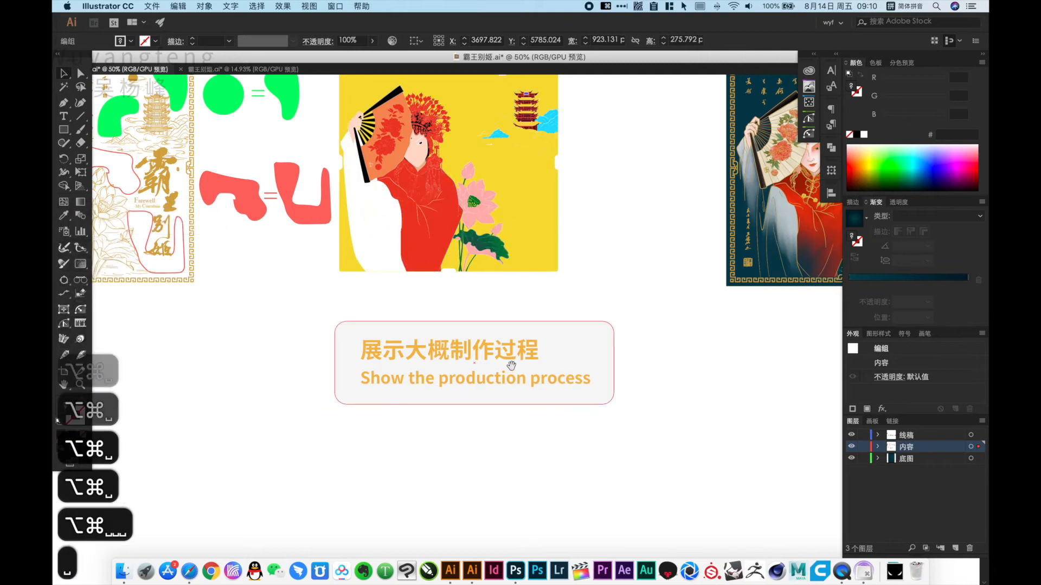
left_click_drag(510, 364, 527, 318)
left_click_drag(394, 193, 472, 278)
scroll(472, 279, "down", 3)
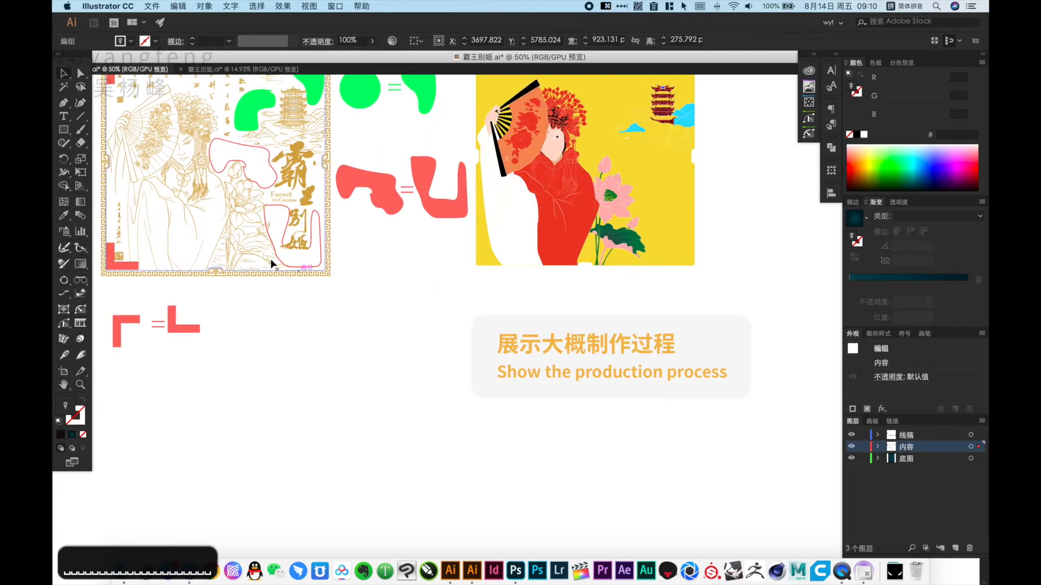
left_click(243, 245)
left_click(365, 311, "alt+super")
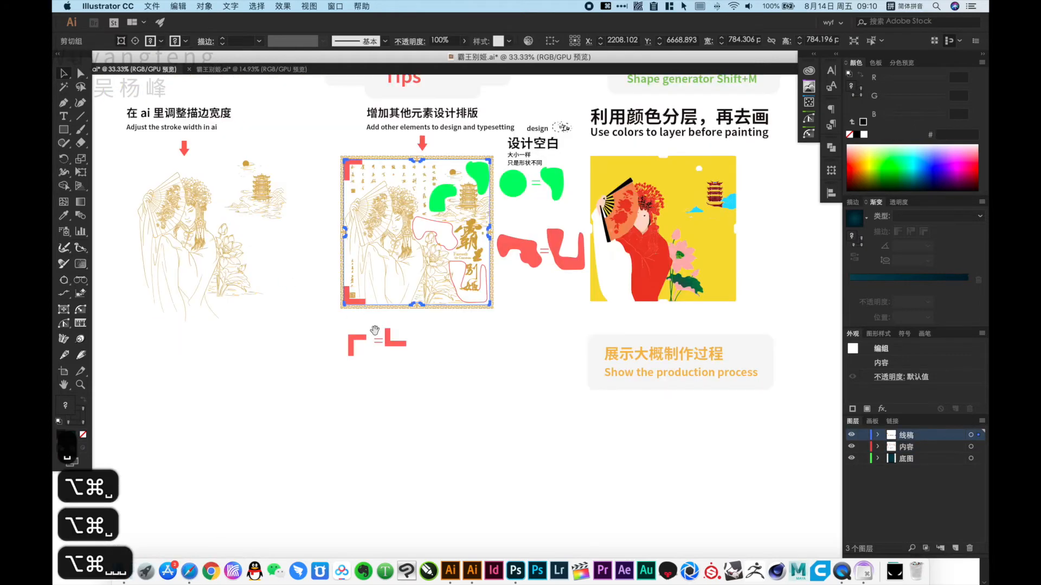
left_click_drag(405, 330, 335, 289)
left_click_drag(356, 233, 584, 450)
left_click_drag(671, 449, 670, 448)
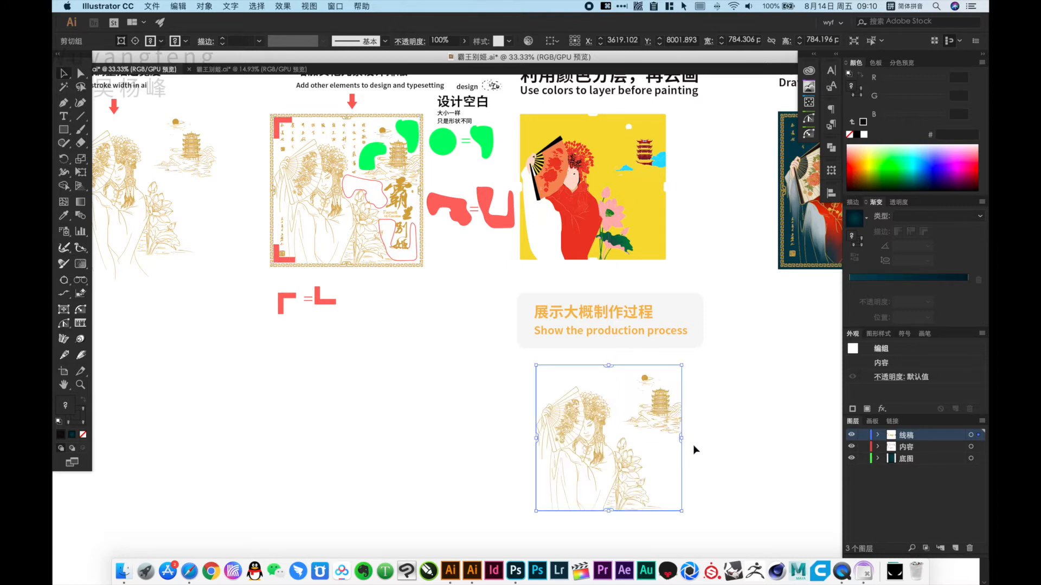
Step: Add a 1001 × 975 px rectangle behind the line-art copy, filled with yellow FFD619 sampled from the flat-colour illustration
key("m")
left_click_drag(703, 533, 517, 352)
key("i")
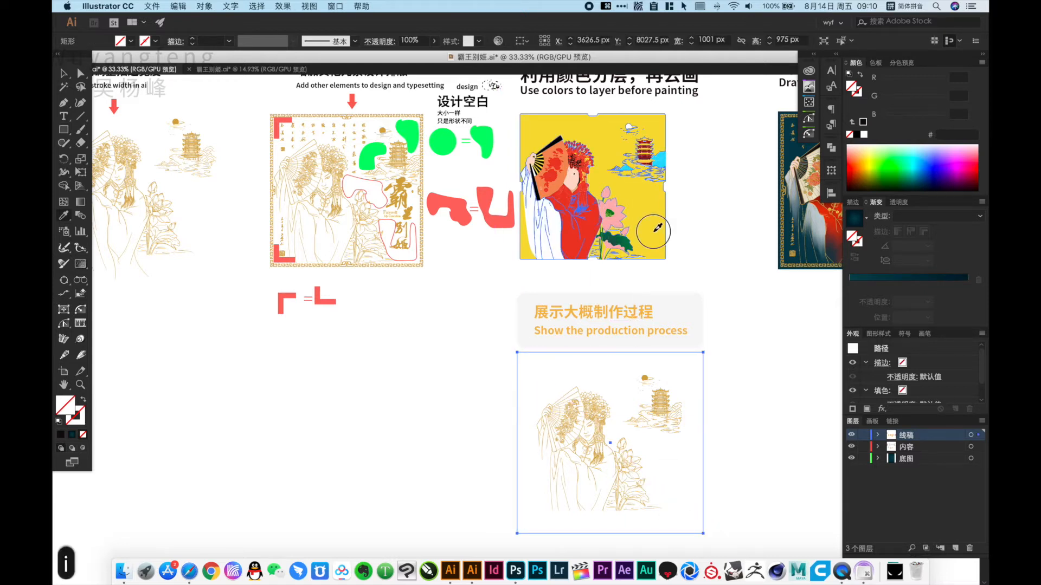
left_click(656, 228)
key("v")
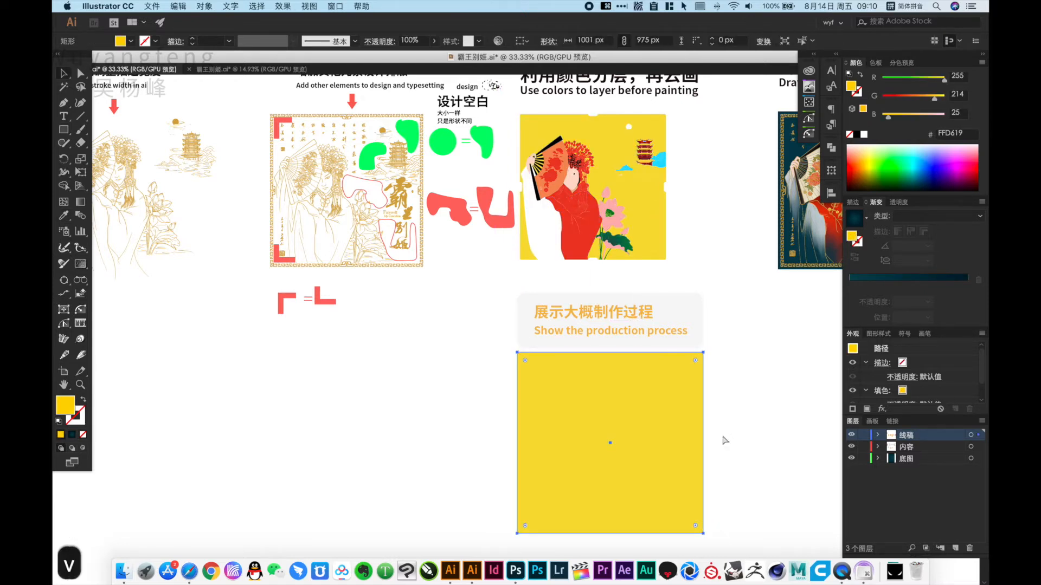
key("shift+super+bracketleft")
scroll(705, 420, "right", 1)
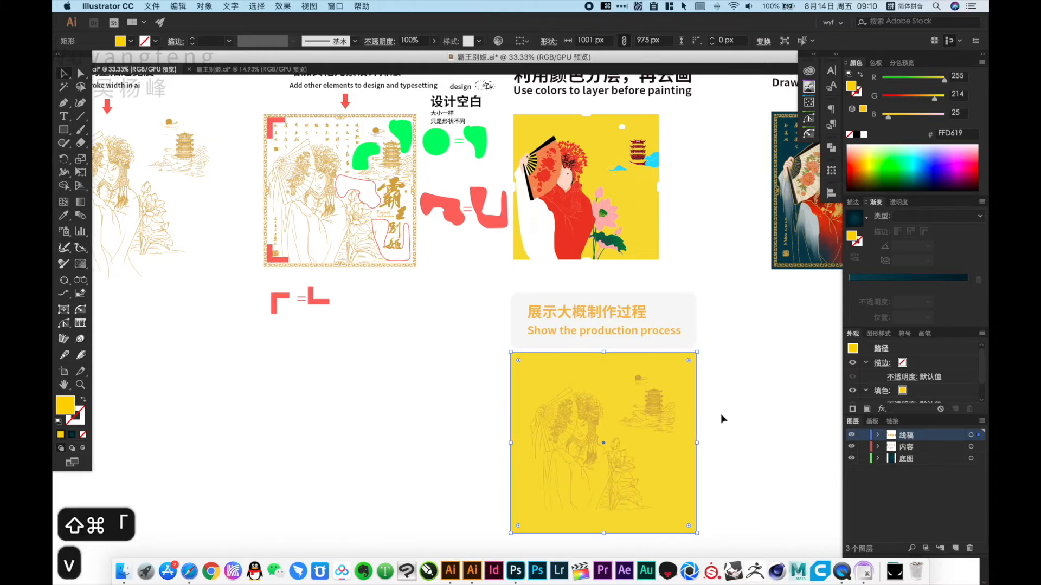
Step: Select the yellow rectangle together with the line-art copy and try the Shape Builder tool on them
left_click_drag(720, 399, 614, 472)
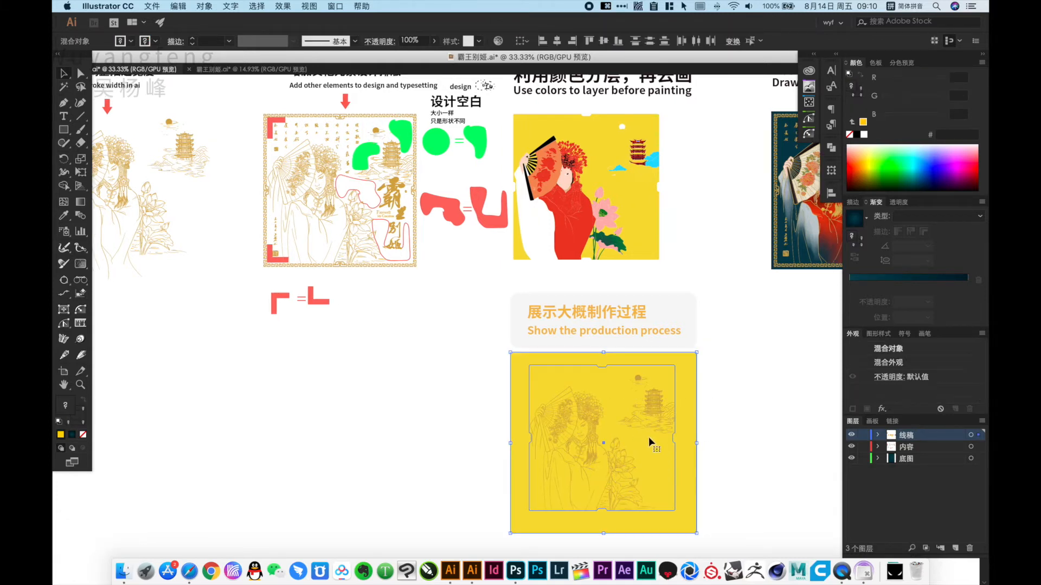
left_click_drag(619, 416, 599, 421)
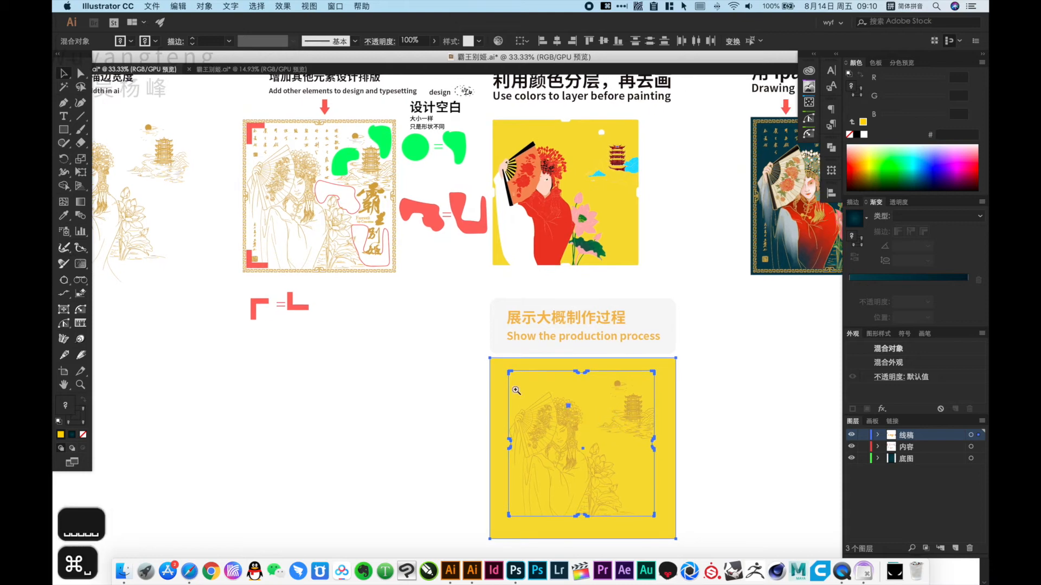
left_click_drag(579, 475, 668, 512)
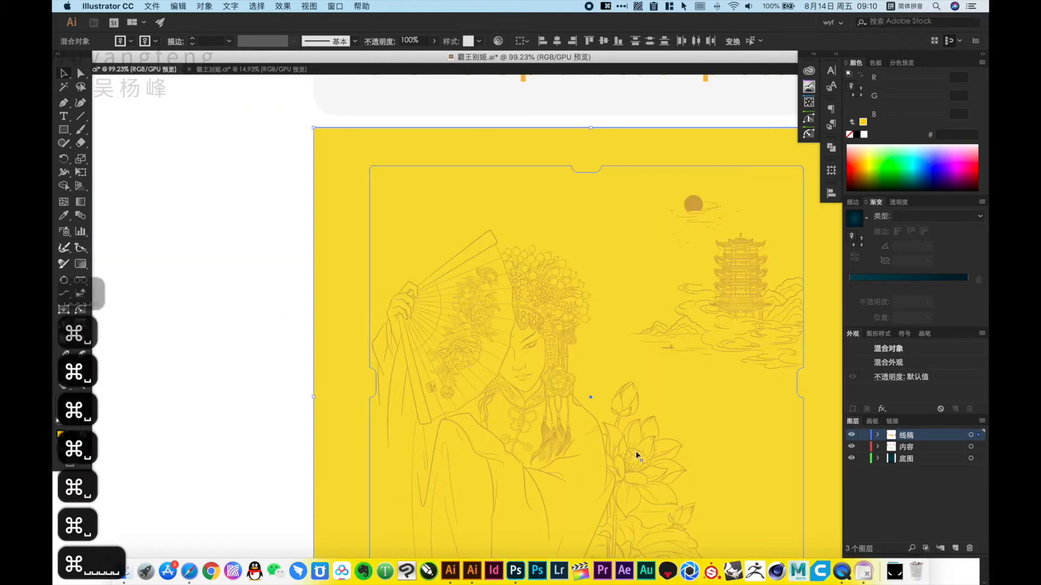
key("shift+m")
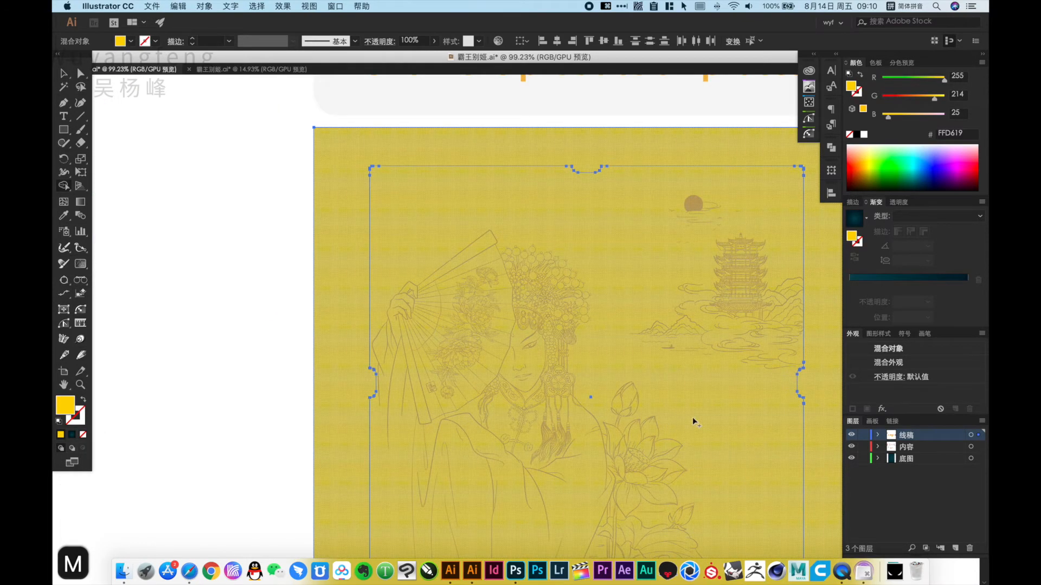
key("v")
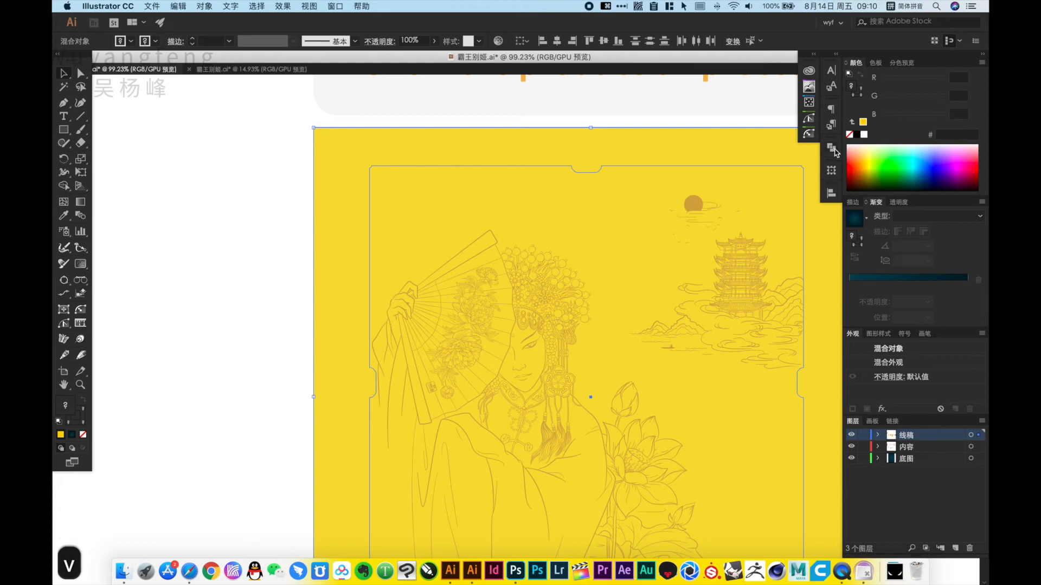
Step: Try dividing the yellow rectangle by the unexpanded line art with Pathfinder, inspect the resulting compound path, and undo the operation
left_click(833, 150)
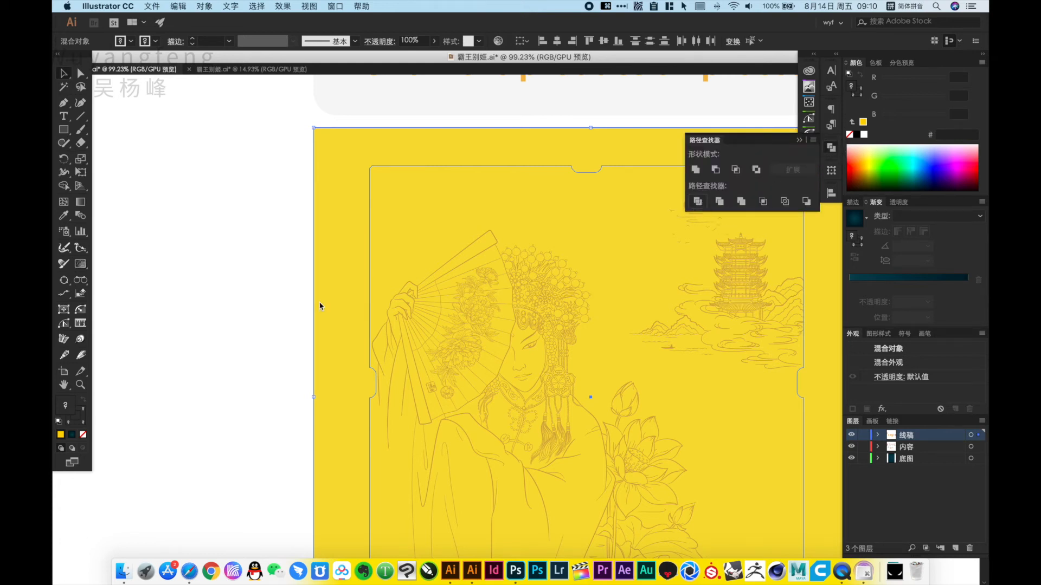
left_click(272, 295)
left_click(564, 266, "alt+super")
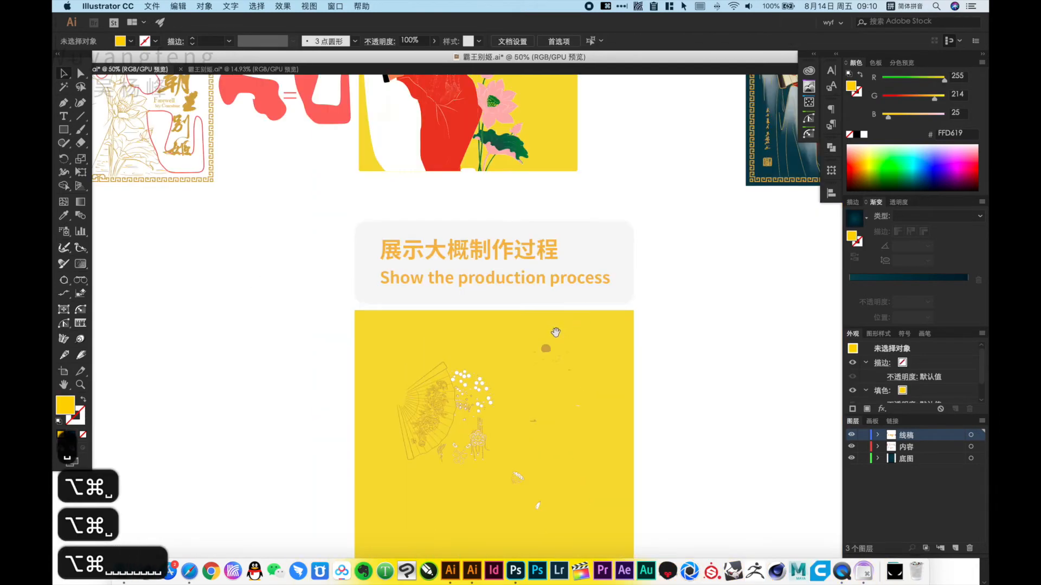
left_click(510, 342)
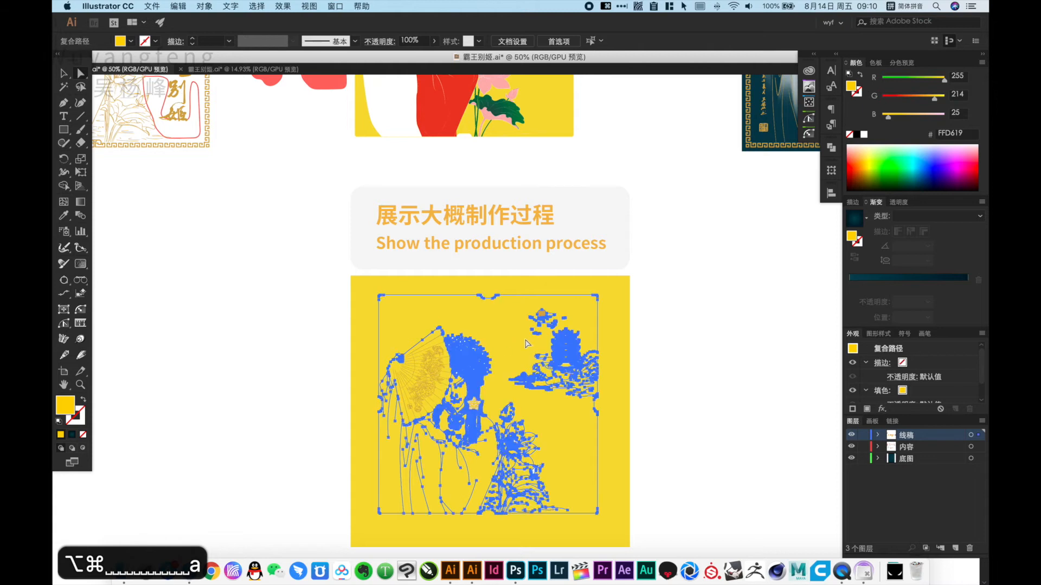
left_click_drag(617, 234, 618, 275)
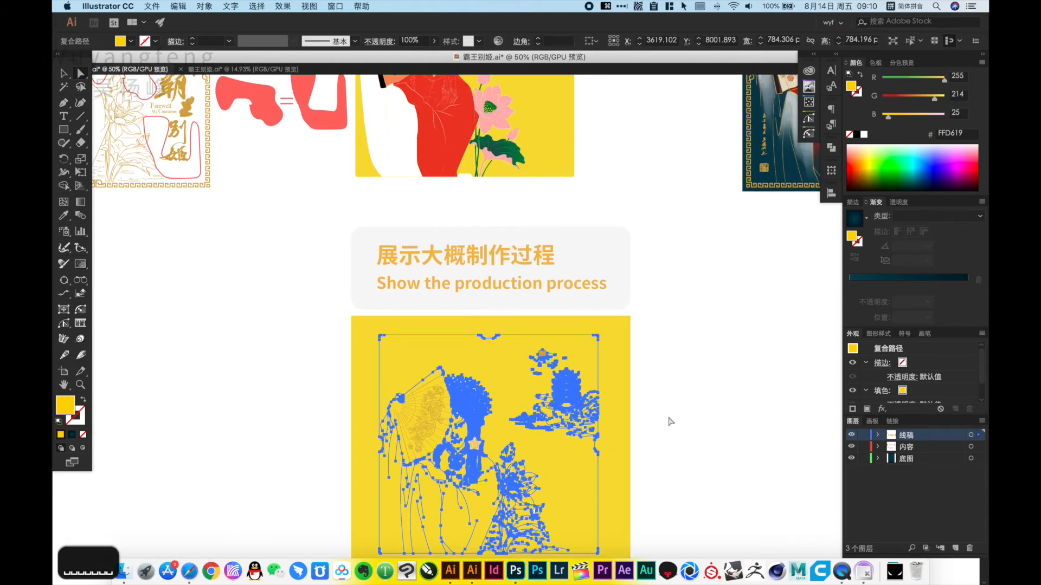
key("super+z")
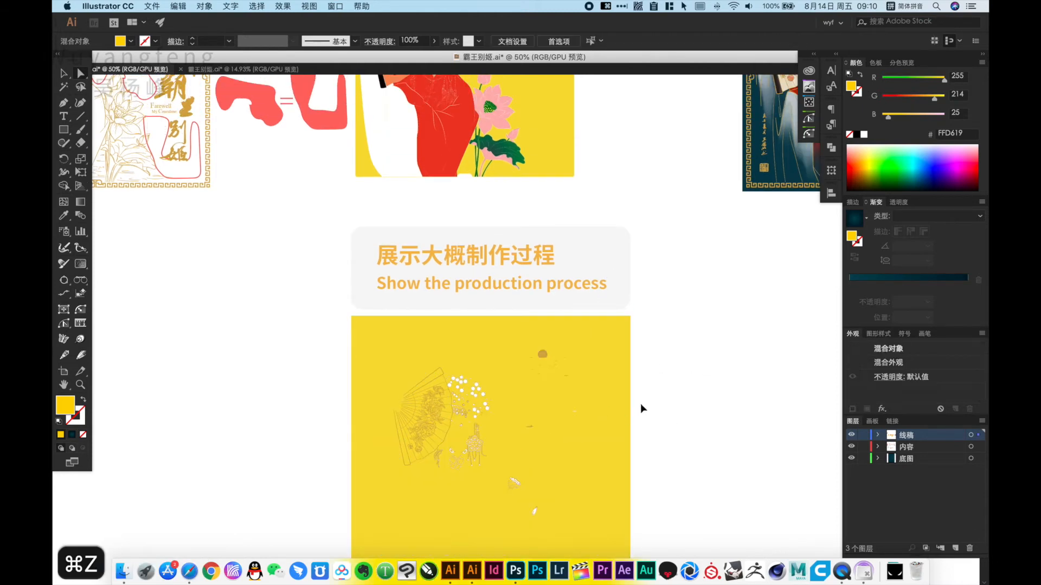
Step: Expand the appearance of the line-art clip group on the yellow rectangle
key("v")
left_click(569, 393)
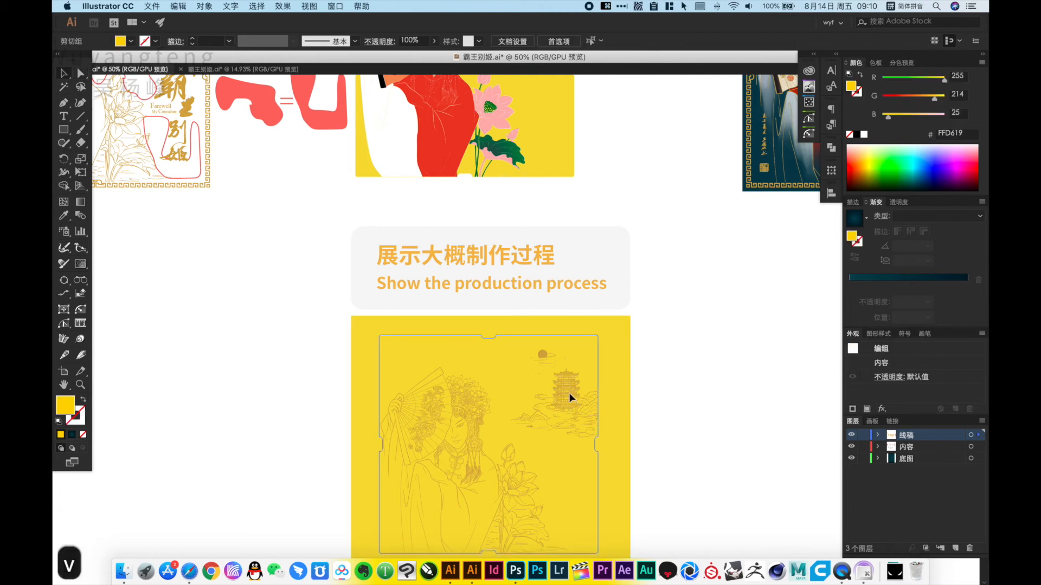
left_click(204, 6)
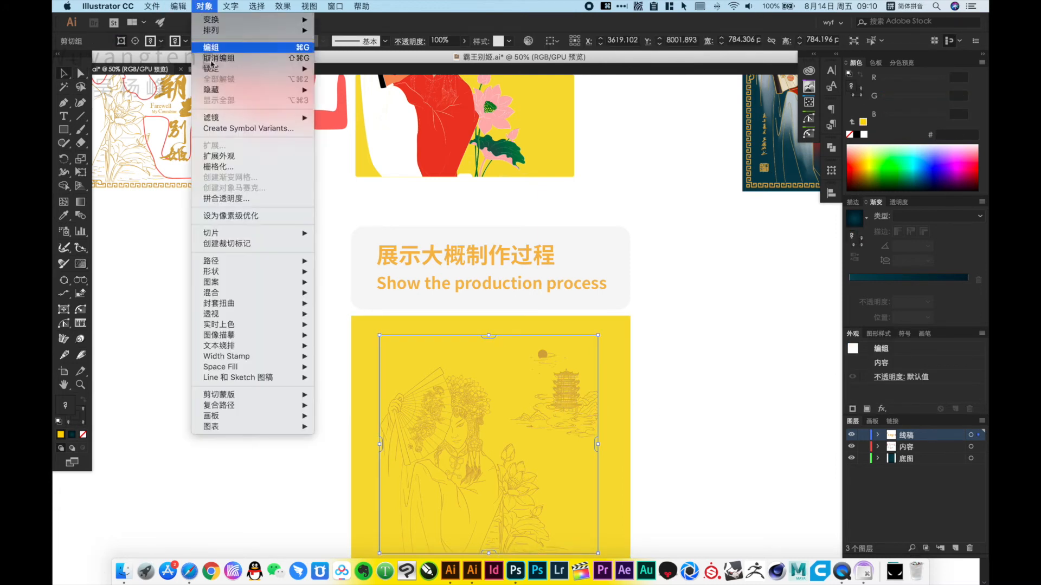
left_click(228, 161)
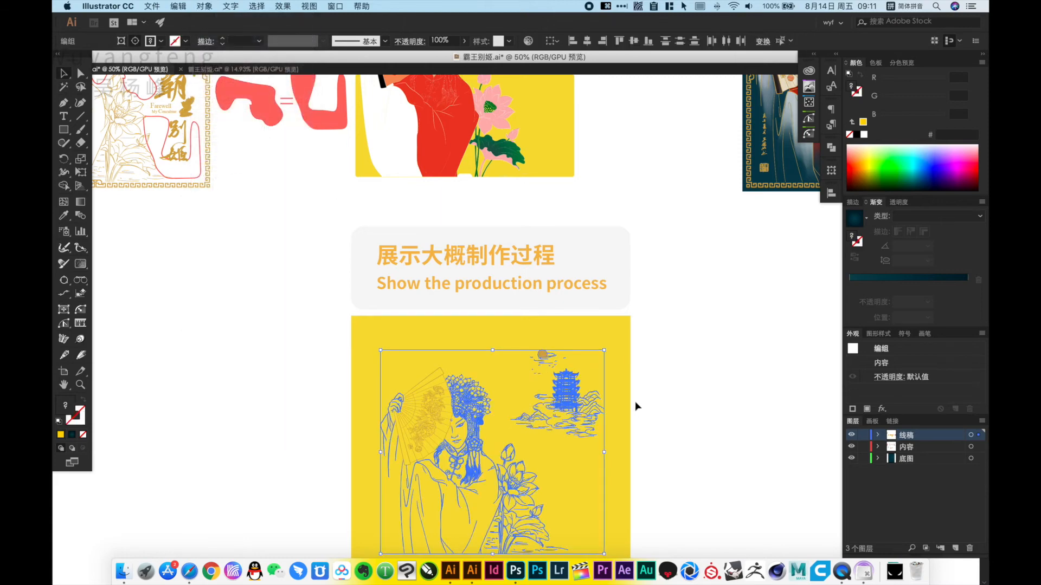
Step: Divide the yellow rectangle by the expanded line art using the Pathfinder Divide operation
left_click(568, 455)
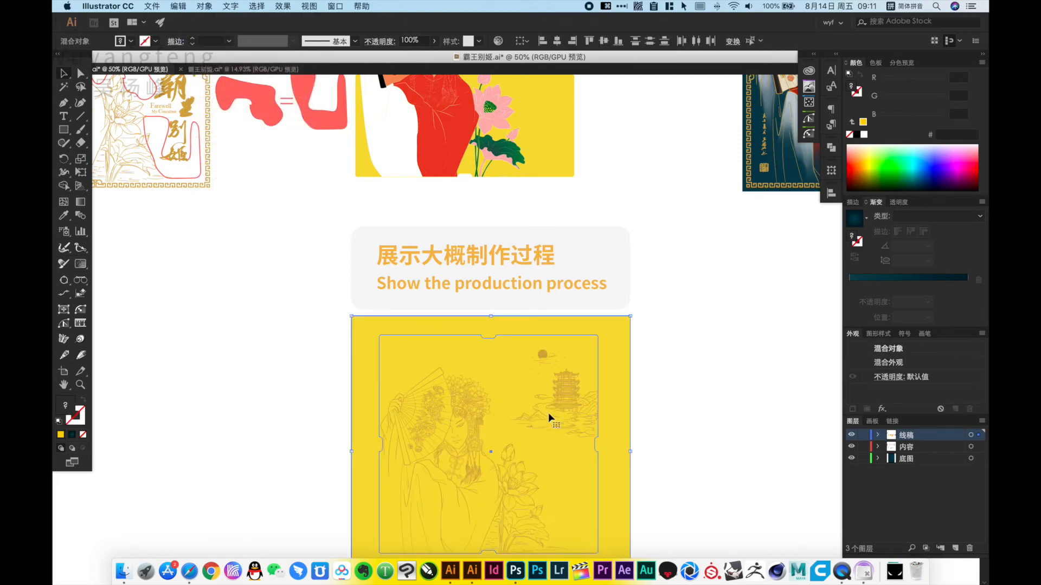
left_click(830, 149)
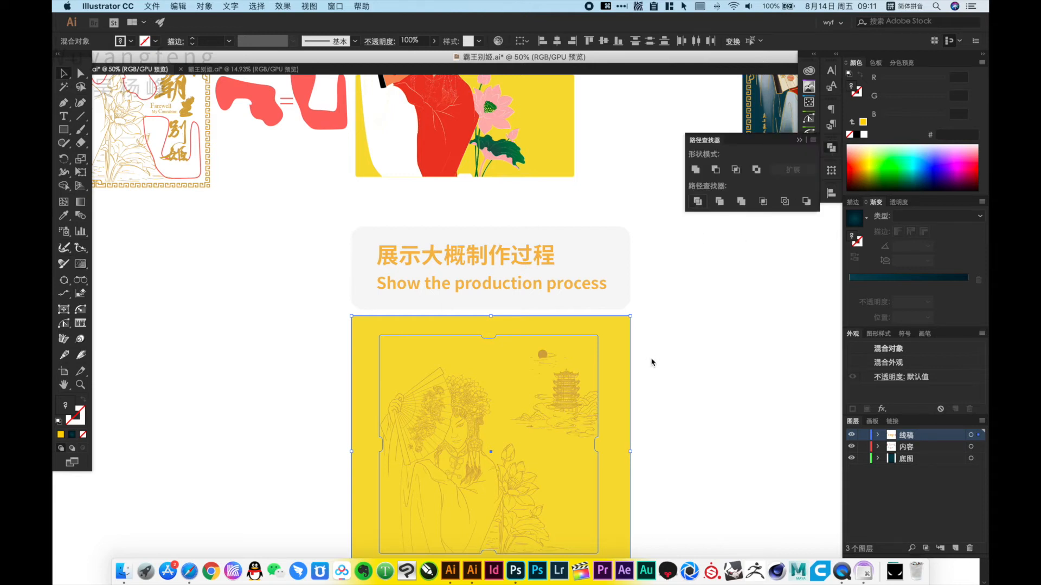
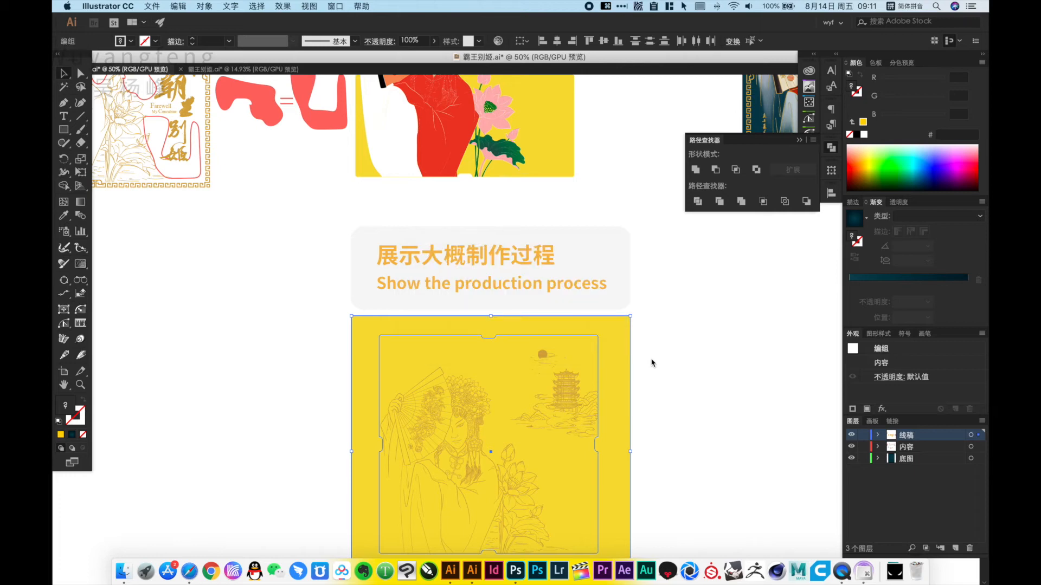
left_click(663, 364)
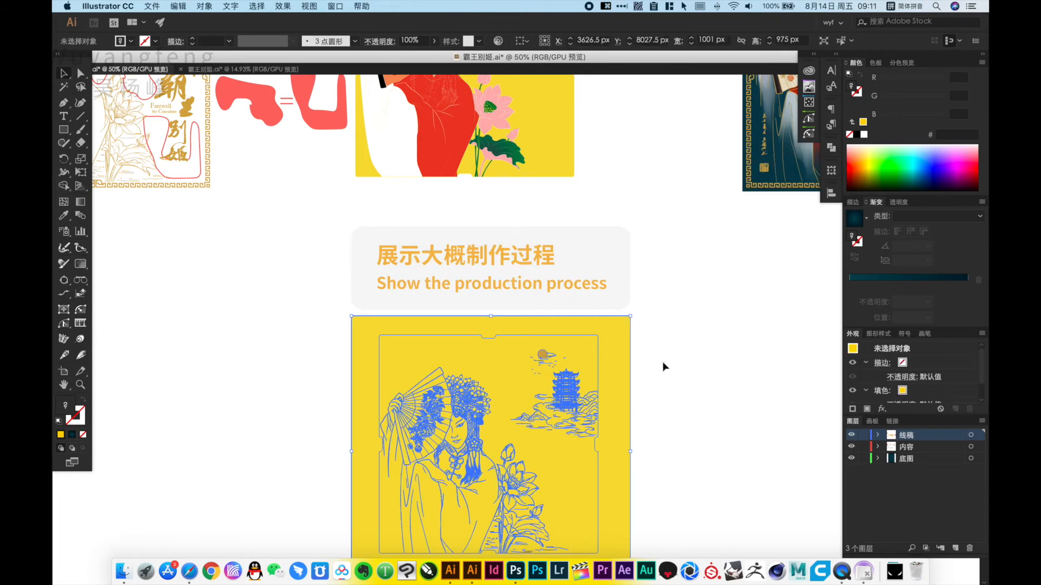
Step: Recolour the divided artwork group with the red sampled from the robe in the flat-colour illustration
left_click(564, 467)
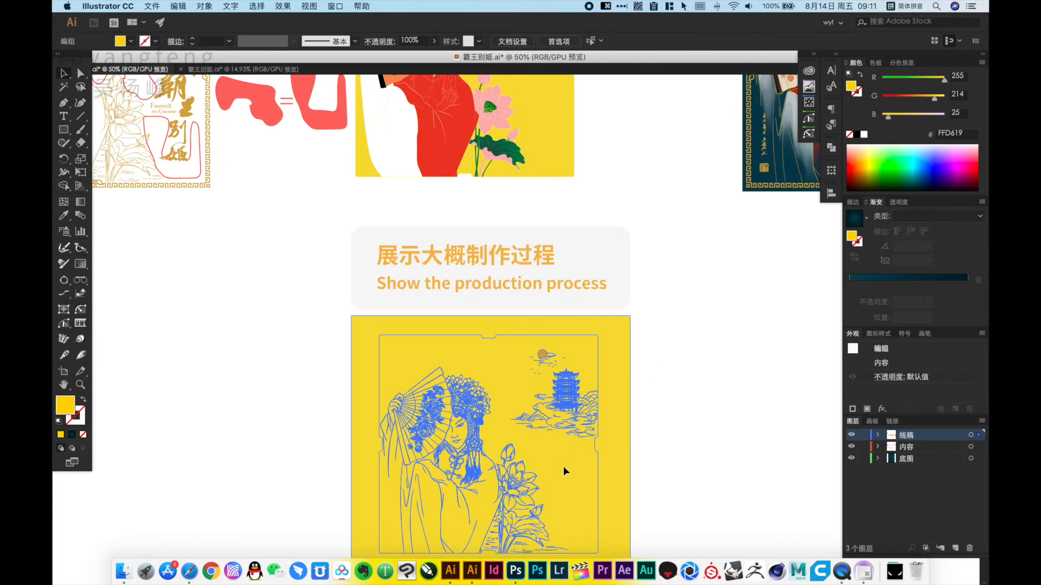
key("i")
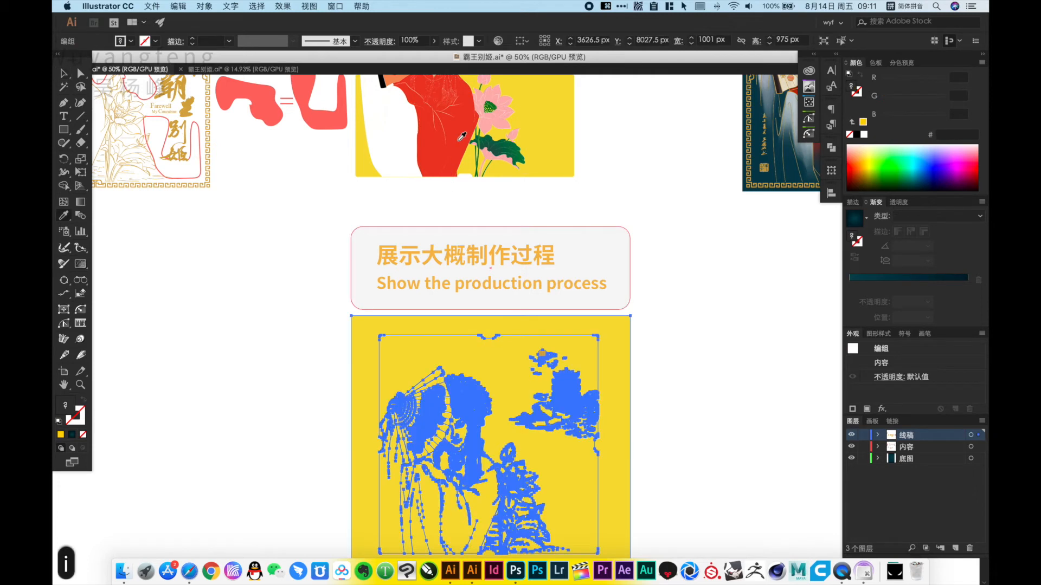
key("ctrl+space")
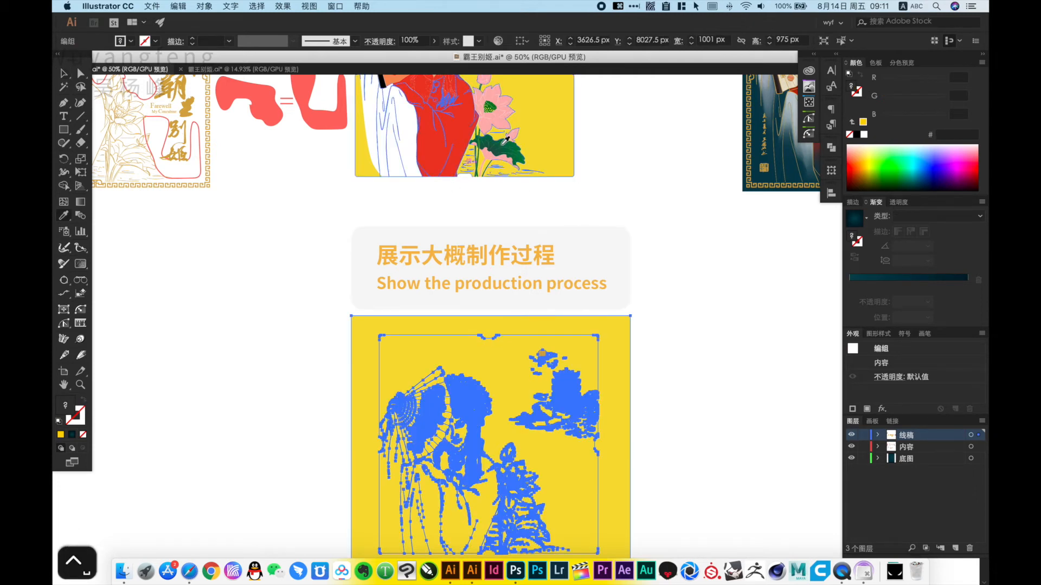
left_click(447, 148)
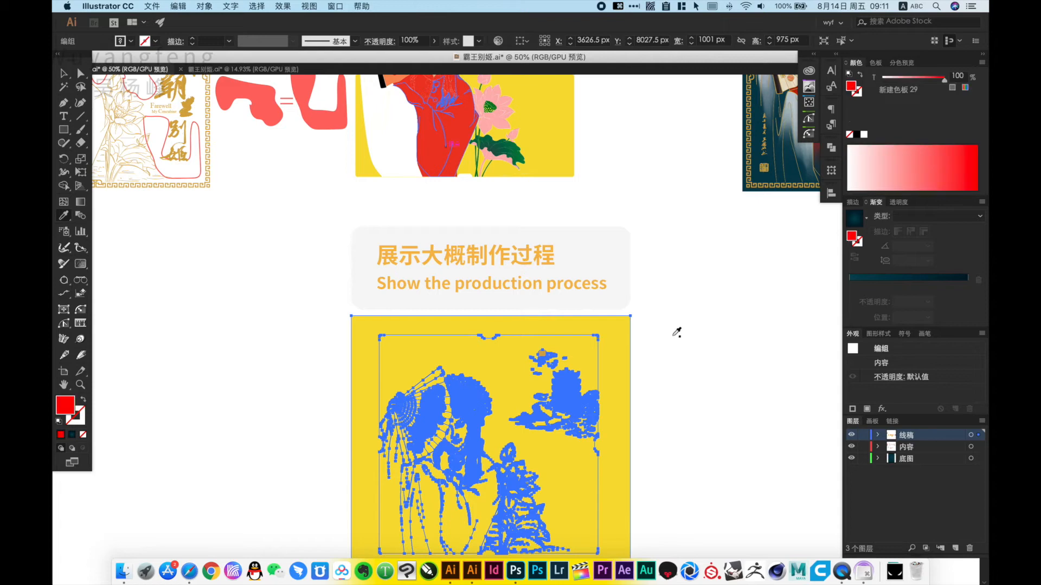
Step: Recolour the divided background piece with the yellow FFD619 sampled from the flat-colour illustration and deselect it
key("v")
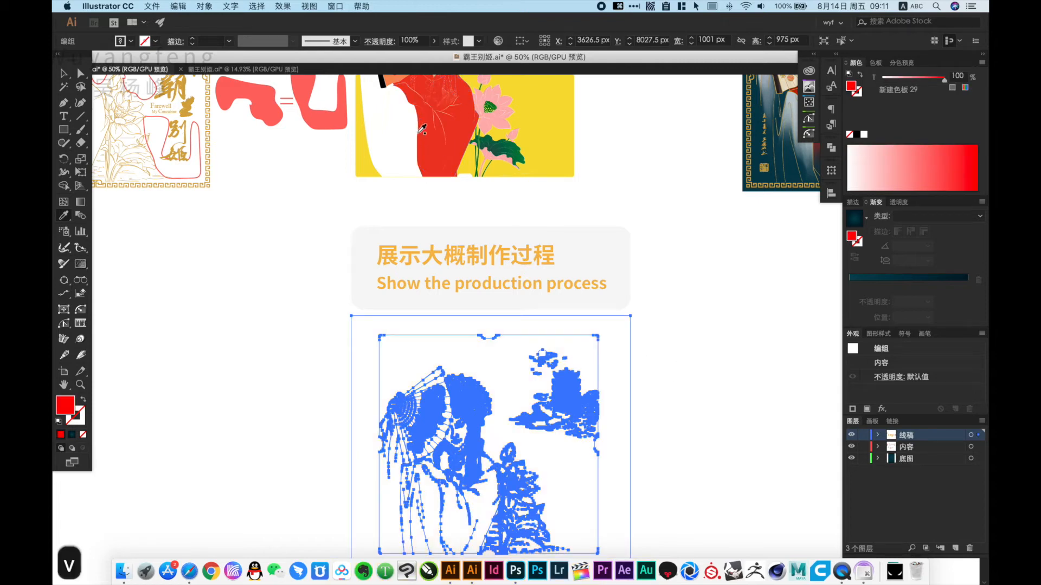
left_click(675, 418)
key("a")
left_click(539, 456)
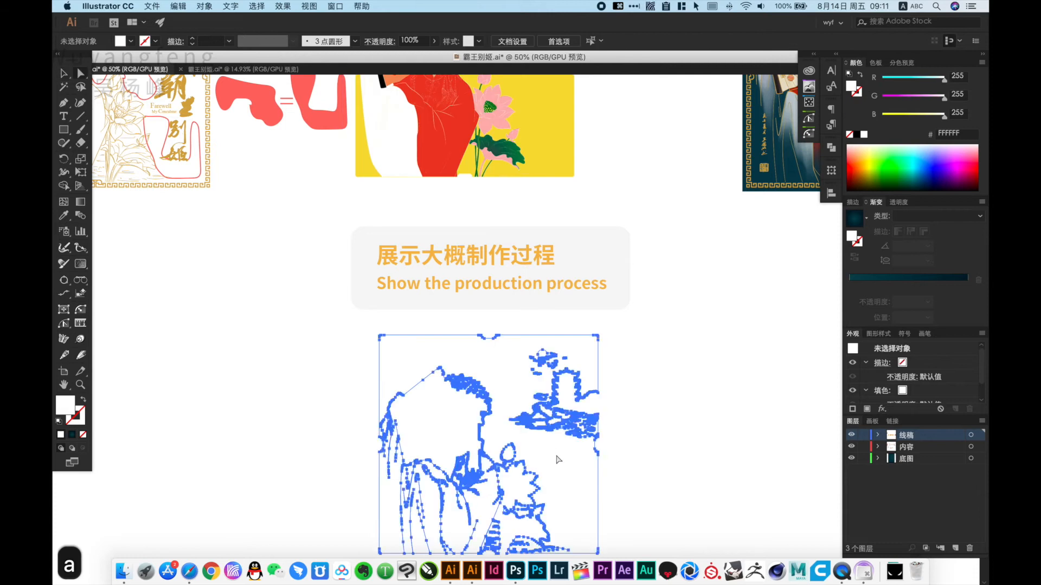
key("i")
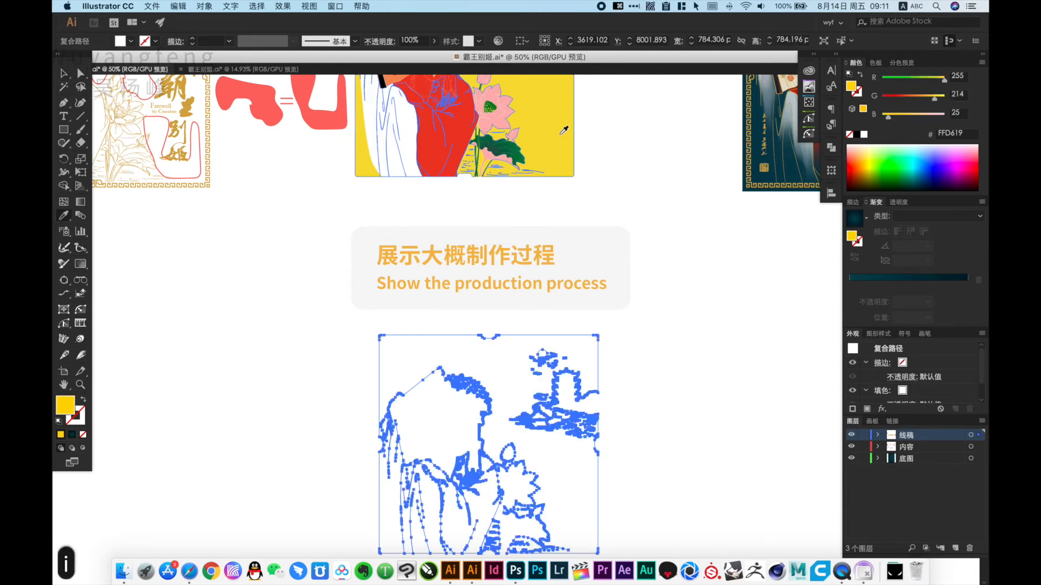
left_click(562, 133)
key("super+shift+a")
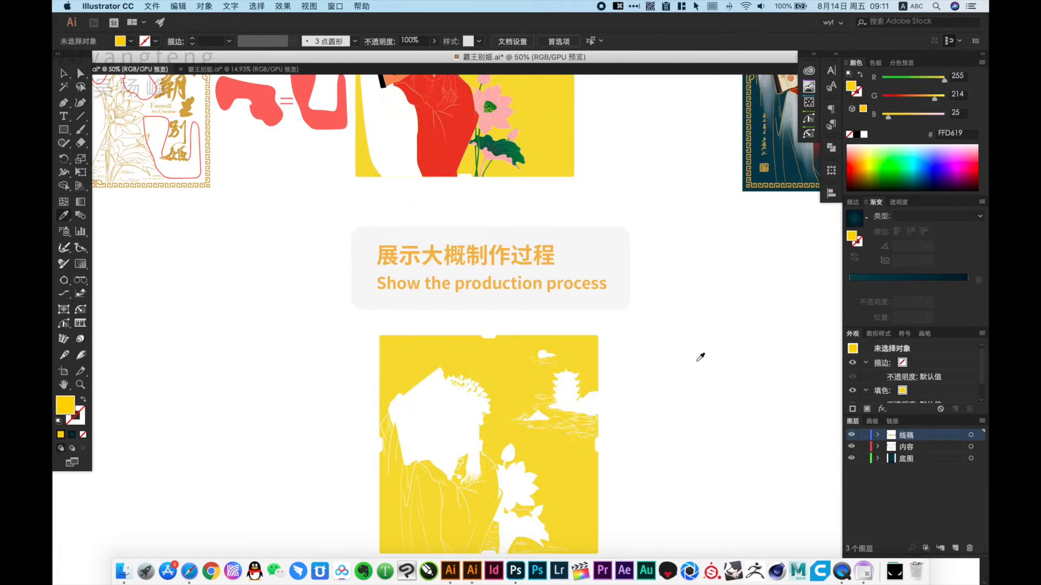
key("v")
key("space")
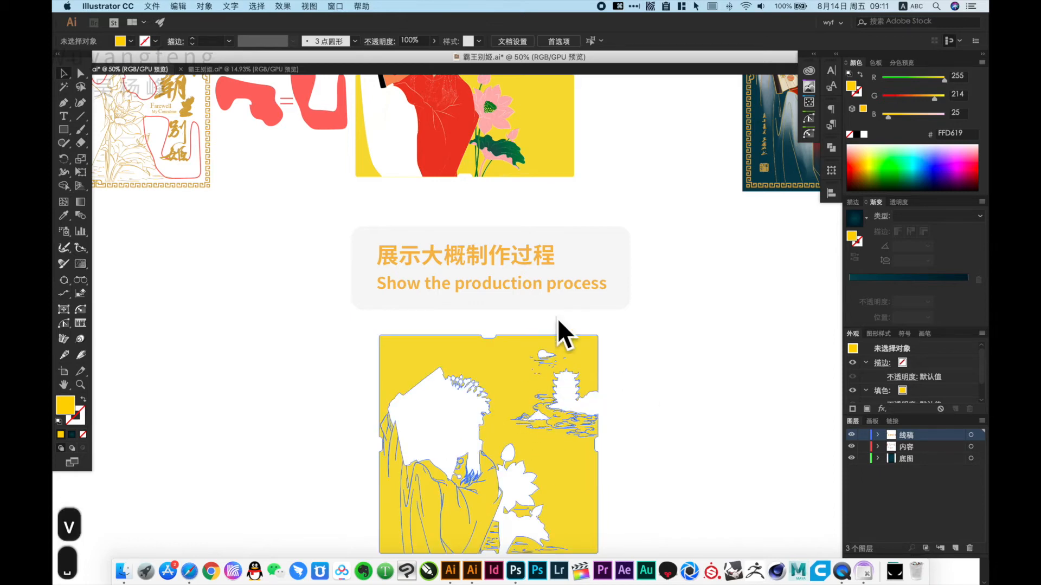
Step: Recolour the figure's face piece in the divided artwork with skin tone FFD1C0 sampled from the flat-colour illustration and deselect it
left_click_drag(560, 282, 559, 296)
left_click_drag(516, 214, 510, 191)
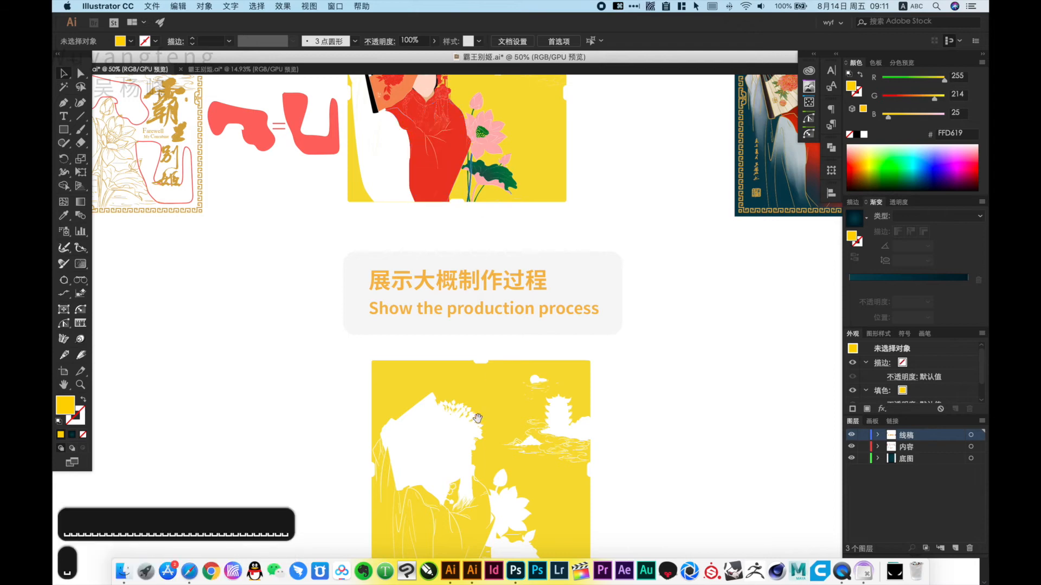
scroll(482, 325, "down", 3)
key("a")
left_click(480, 447)
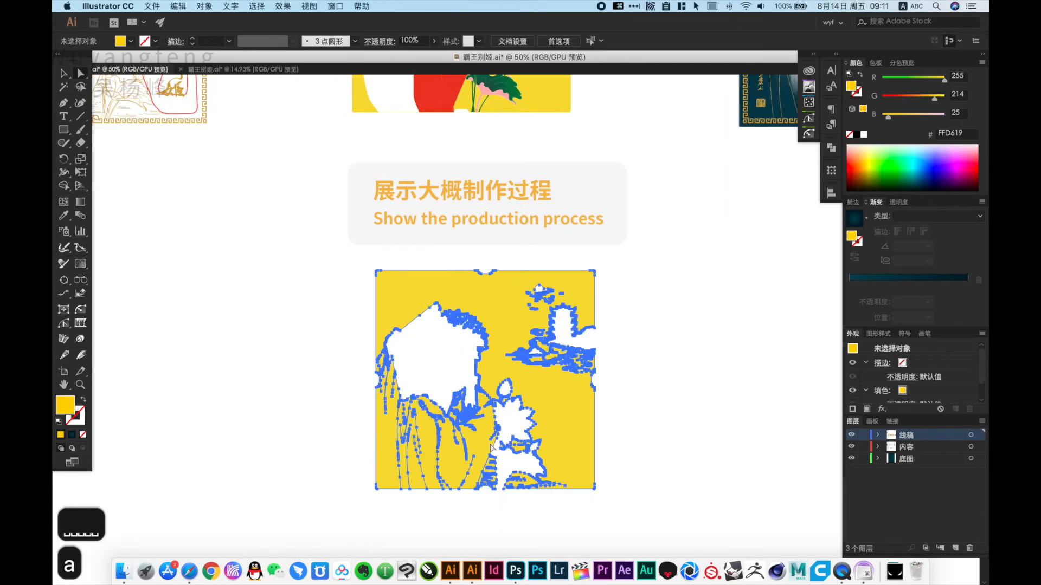
left_click_drag(683, 434, 477, 461)
key("super+shift+a")
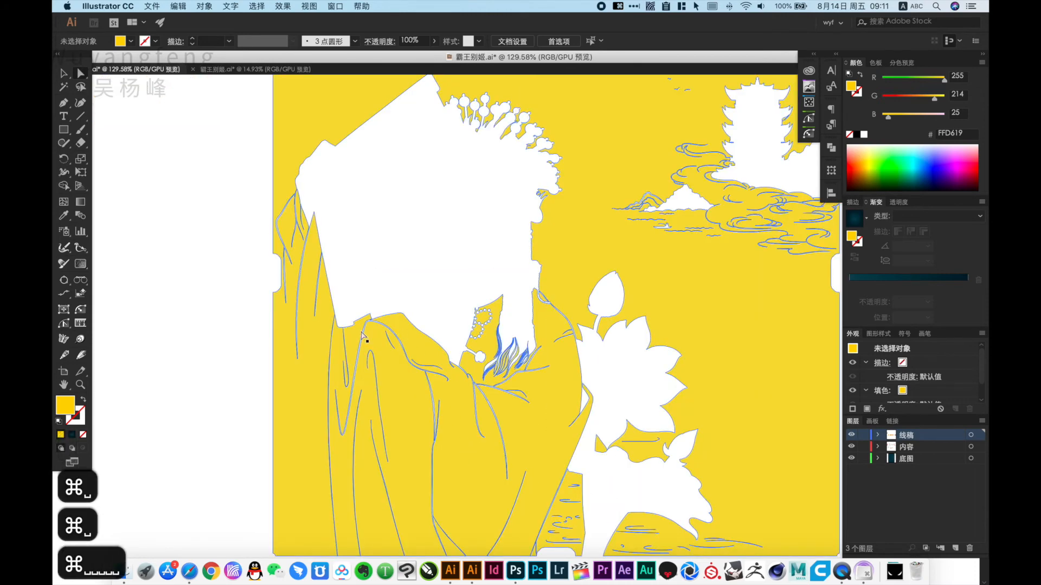
left_click(488, 243)
left_click(515, 234, "alt+super")
left_click(515, 234, "alt+super")
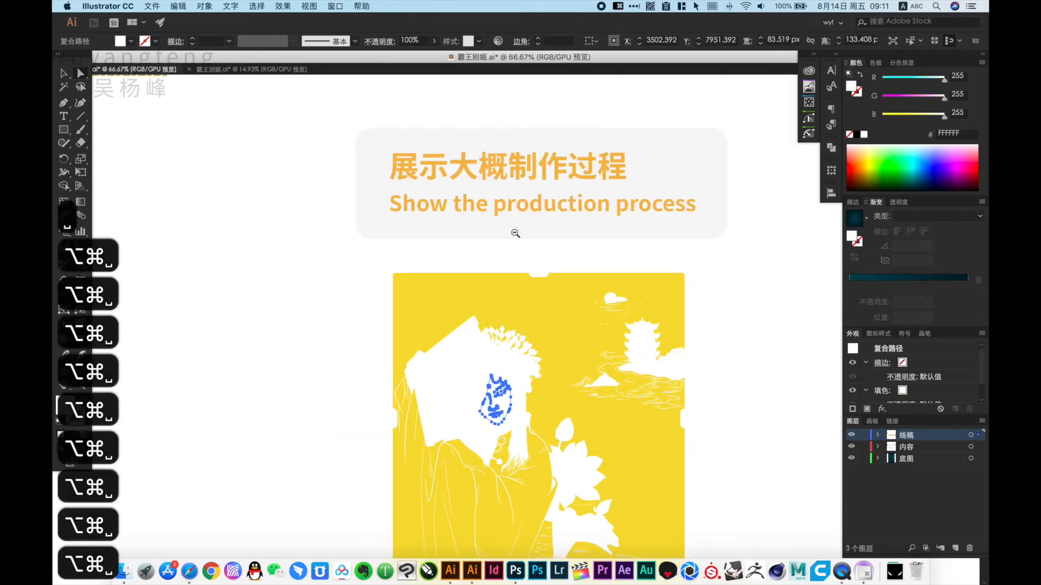
left_click(515, 234, "alt+super")
left_click_drag(519, 180, 524, 285)
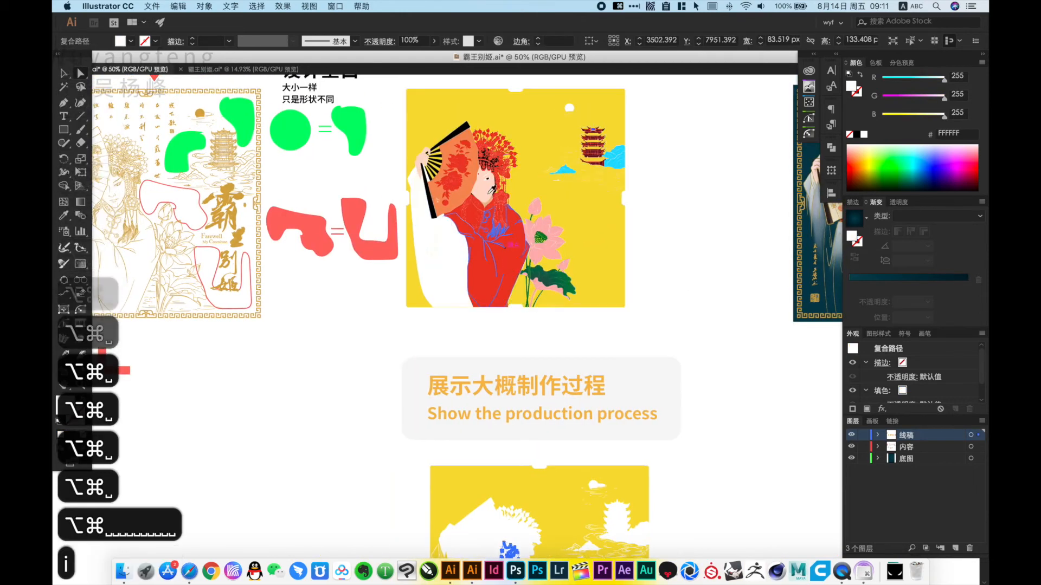
left_click(715, 469, "super")
left_click_drag(706, 469, 676, 374)
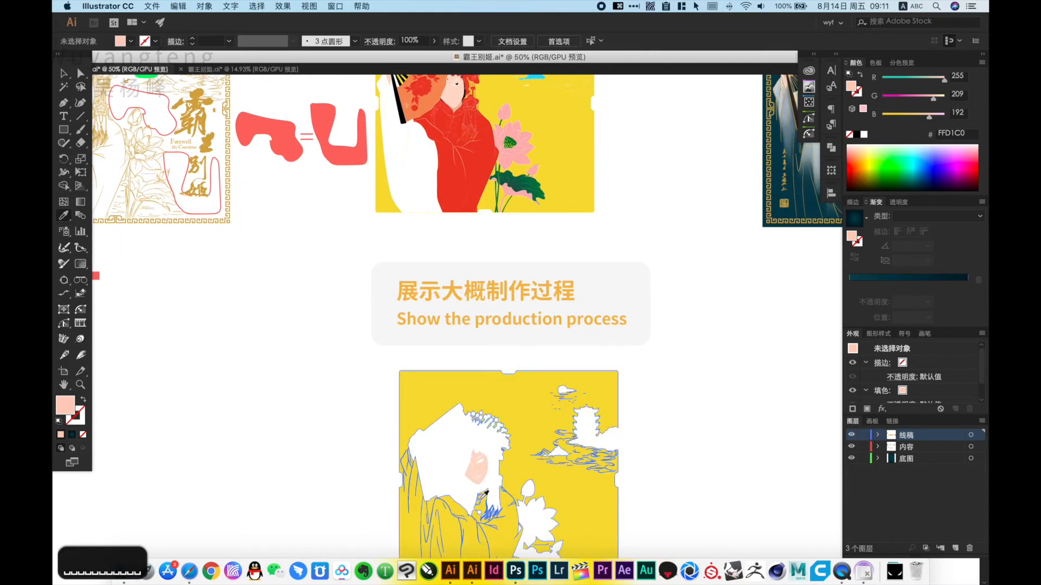
Step: Review the headings on using fragmented time and colouring with the iPad app Procreate, along with the finished poster below them
left_click_drag(366, 273, 698, 348)
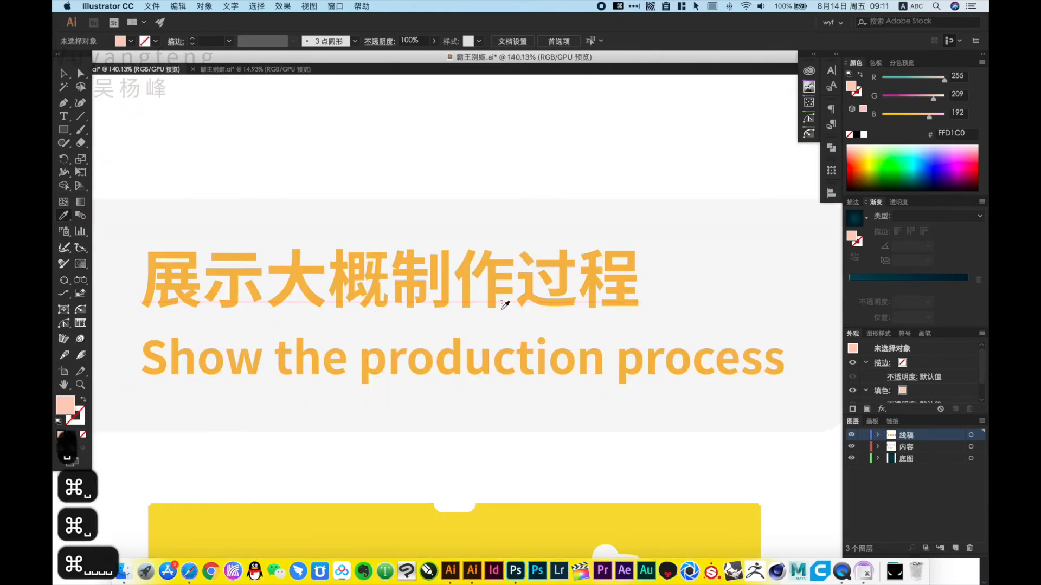
left_click(616, 271, "alt+super")
left_click(615, 272, "alt+super")
left_click(615, 272, "alt+super")
left_click(616, 271, "alt+super")
left_click(617, 272, "alt+super")
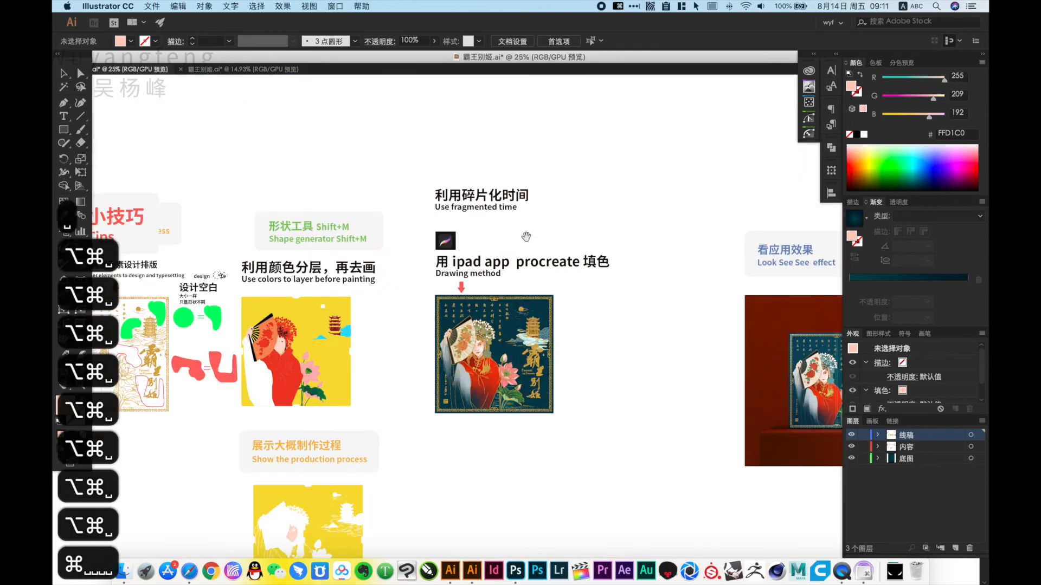
left_click_drag(526, 236, 541, 252)
key("v")
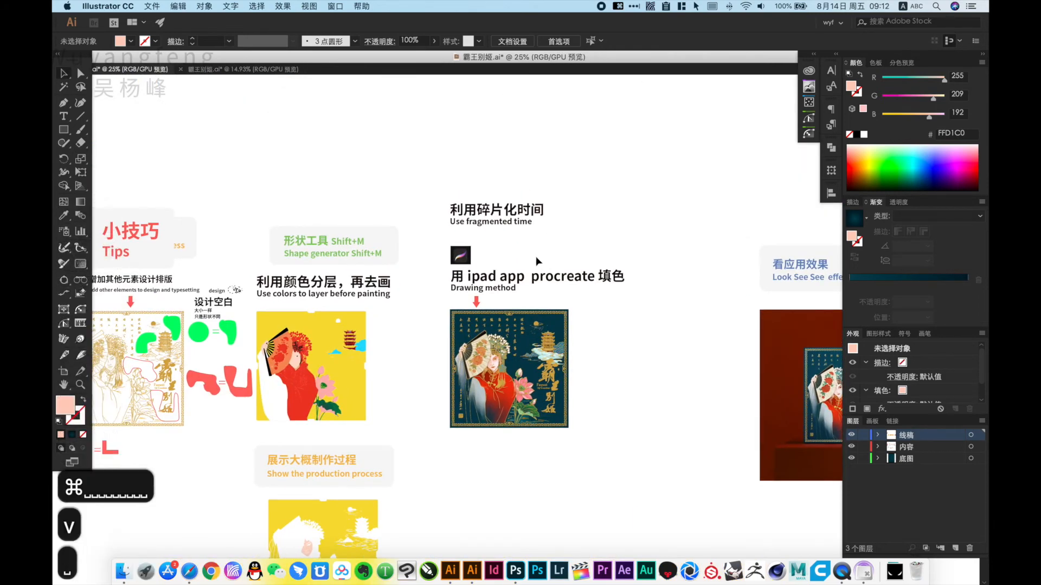
left_click_drag(423, 175, 617, 311)
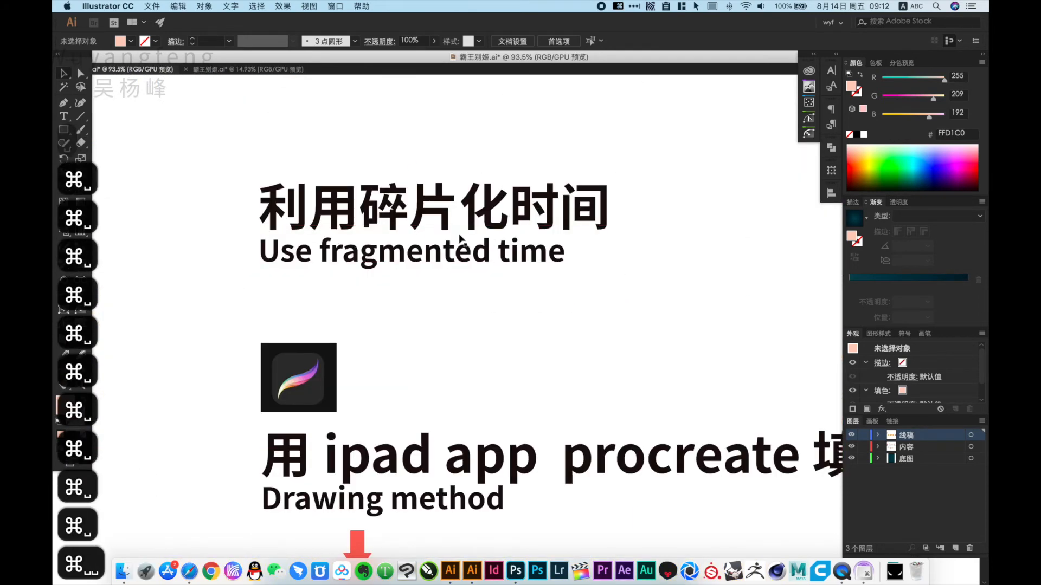
key("space")
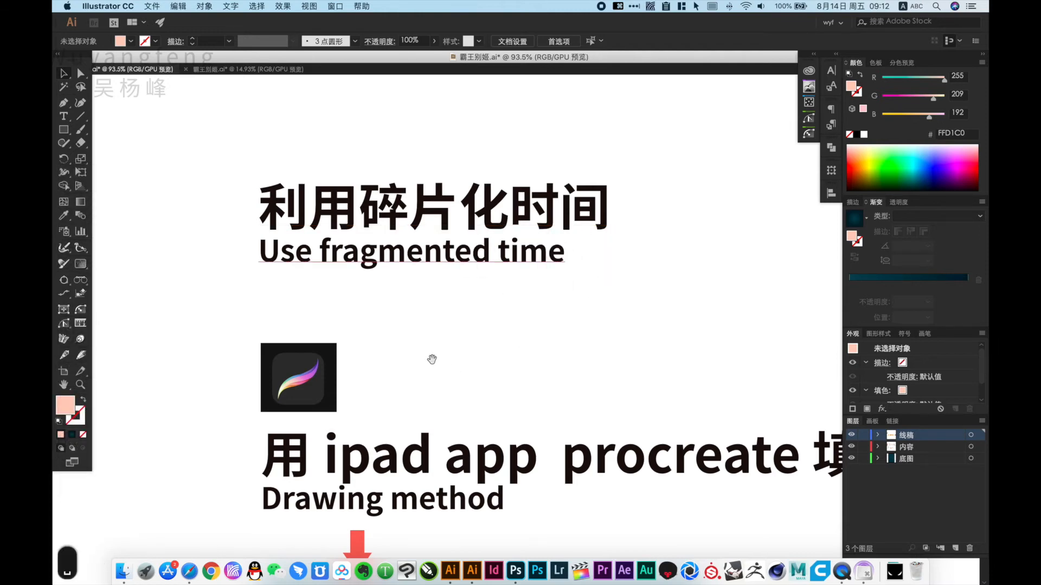
scroll(432, 359, "down", 6)
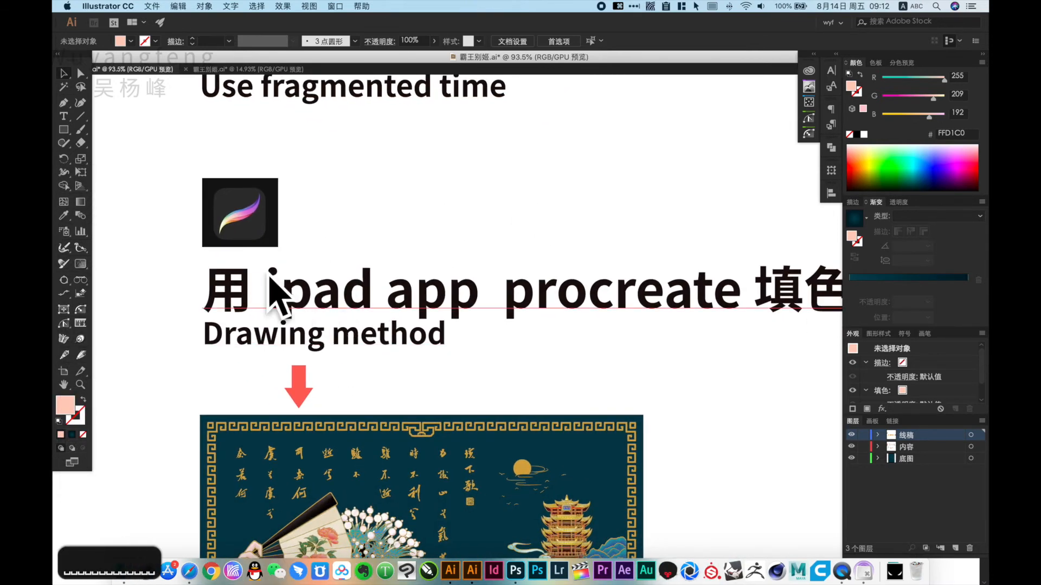
left_click_drag(755, 325, 571, 301)
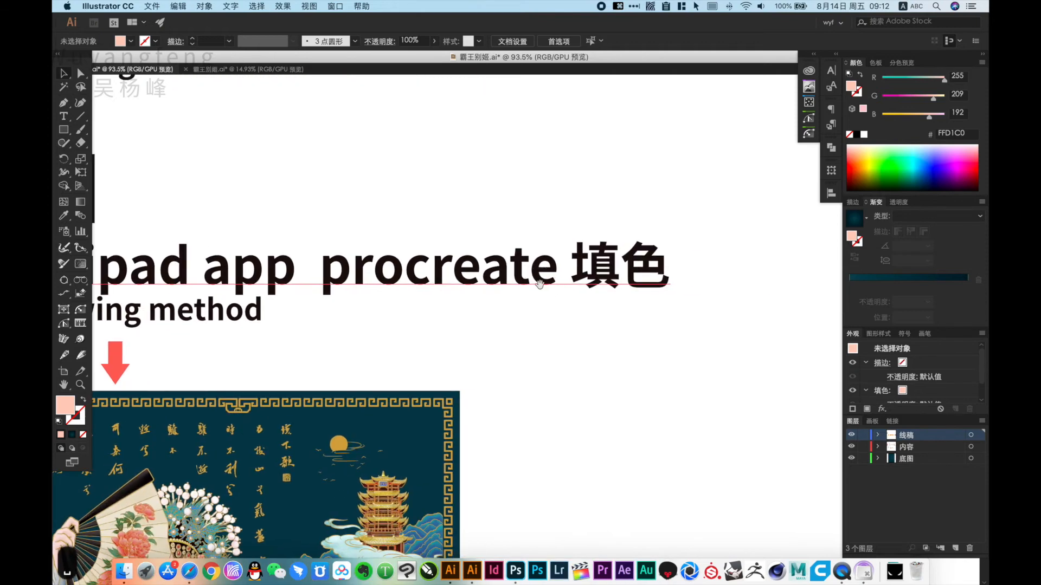
left_click_drag(467, 385, 565, 157)
left_click_drag(477, 345, 519, 254)
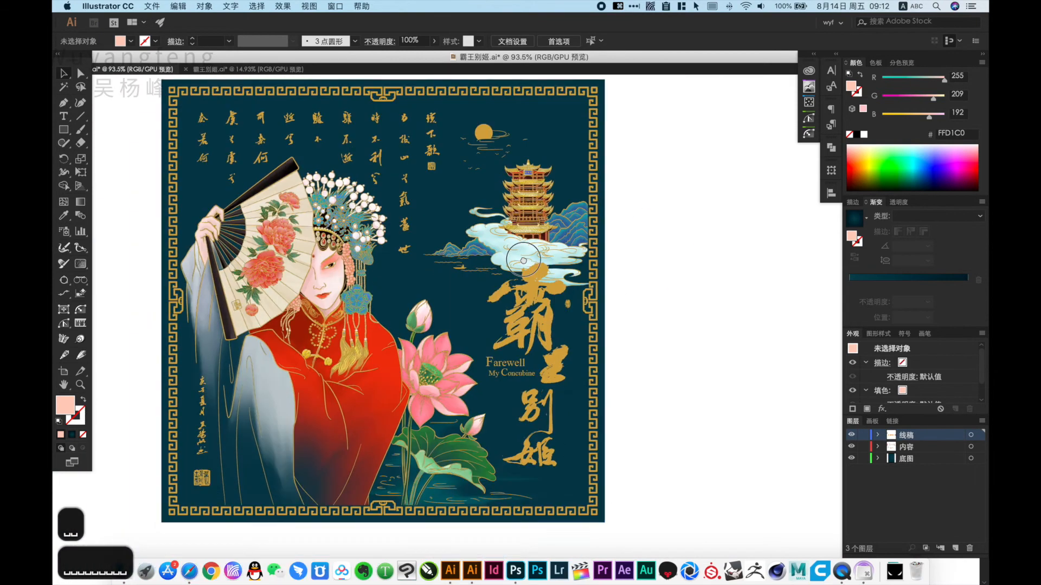
Step: Examine the painted peony on the fan and the eye make-up on the figure's face up close in the finished poster
left_click_drag(270, 320, 399, 341)
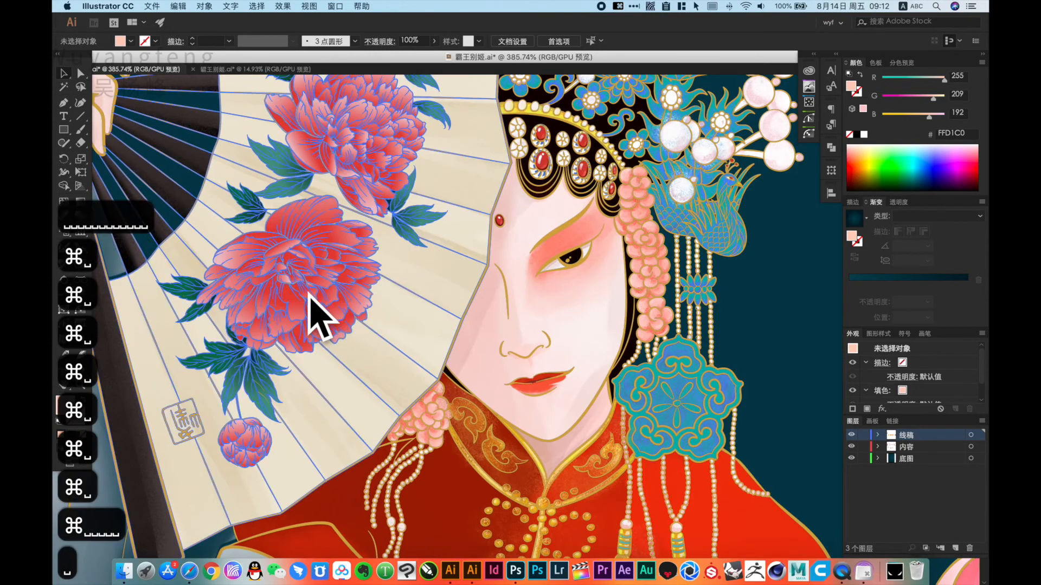
left_click_drag(304, 369, 455, 344)
left_click(515, 388, "alt+super")
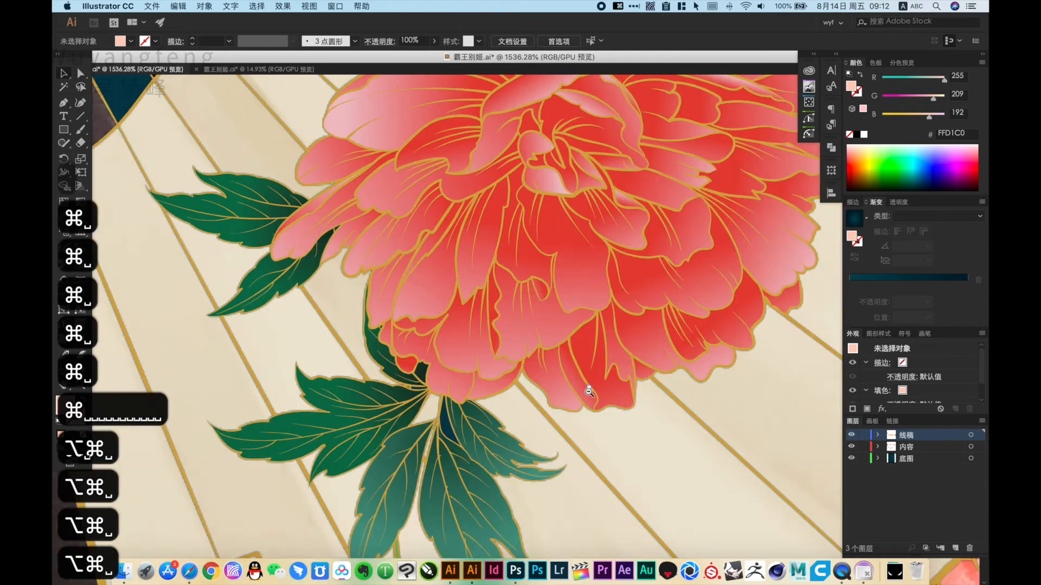
left_click(505, 402, "alt+super")
left_click_drag(495, 409, 426, 211)
left_click_drag(542, 376, 275, 394)
left_click_drag(624, 244, 571, 348)
left_click_drag(472, 221, 594, 389)
left_click(541, 284, "alt+super")
left_click_drag(499, 194, 502, 395)
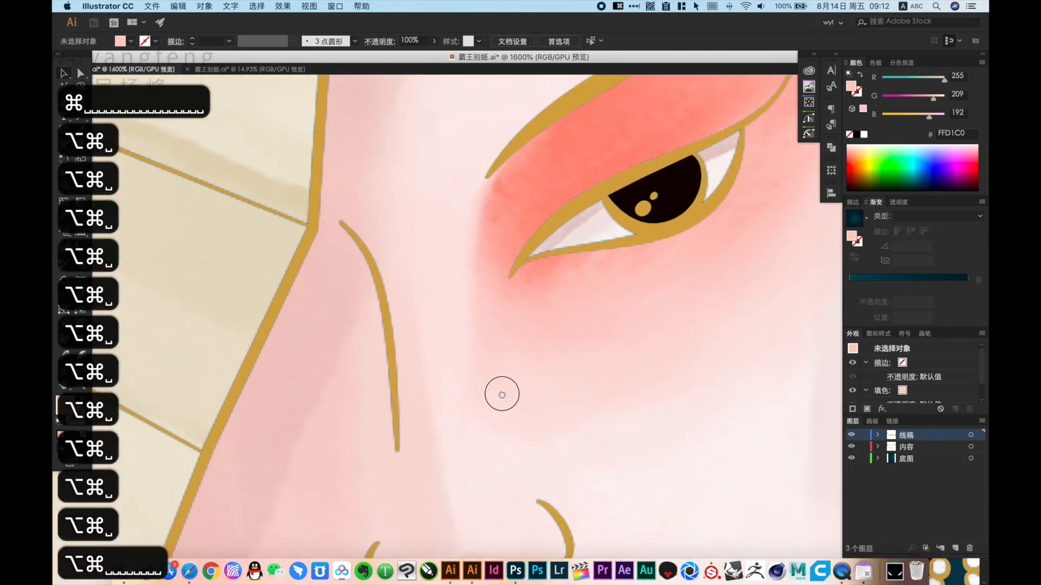
left_click(564, 357, "alt+super")
left_click(565, 358, "alt+super")
left_click(565, 357, "alt+super")
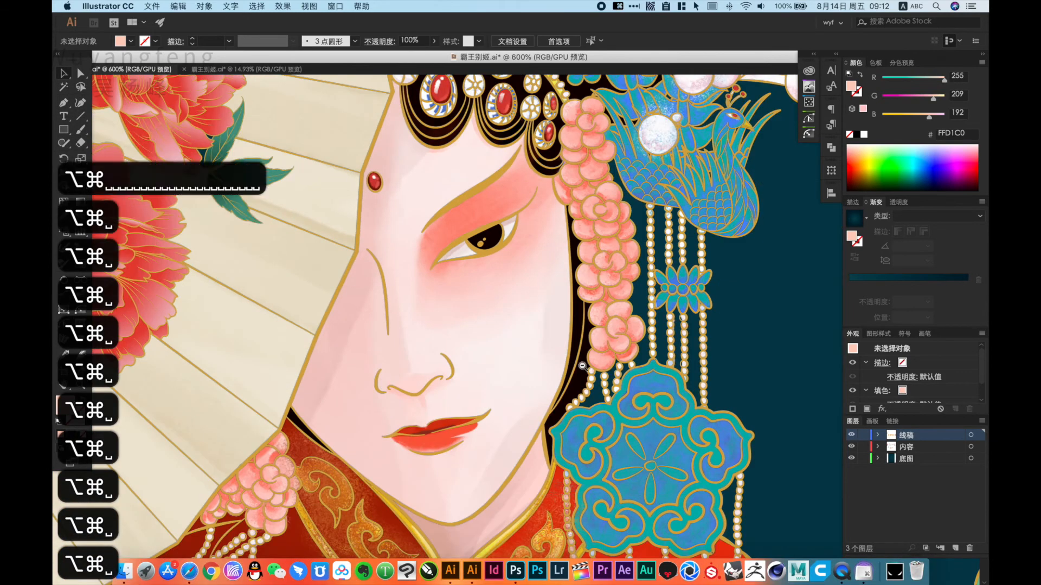
Step: Examine the blue headdress ornament and the yellow tassels on the red robe in the finished poster
left_click_drag(565, 357, 444, 234)
left_click_drag(467, 296, 646, 423)
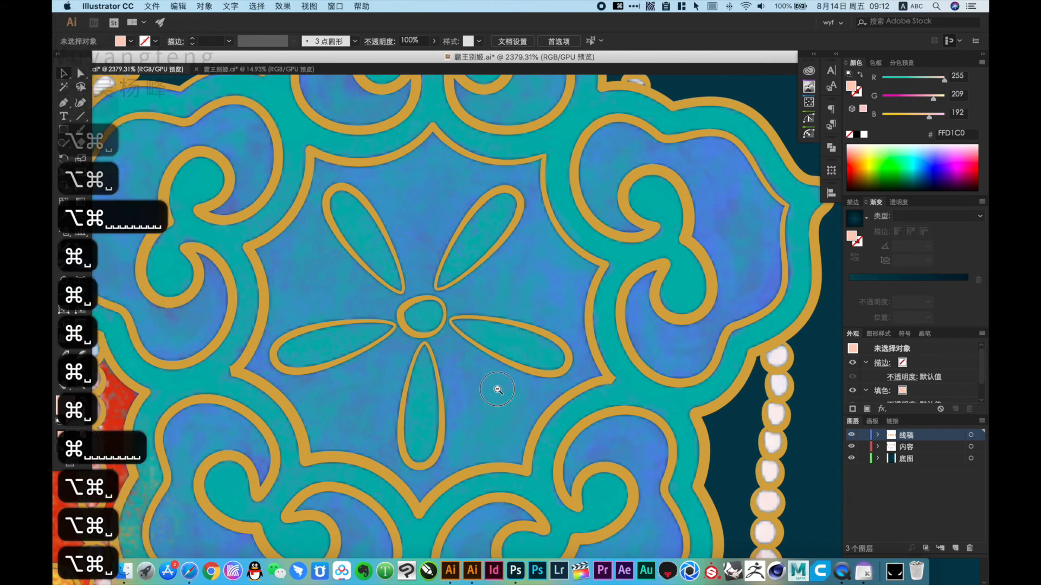
left_click(425, 379, "alt+super")
left_click(426, 380, "alt+super")
left_click(425, 379, "alt+super")
left_click(428, 383, "alt+super")
left_click_drag(377, 408, 398, 218)
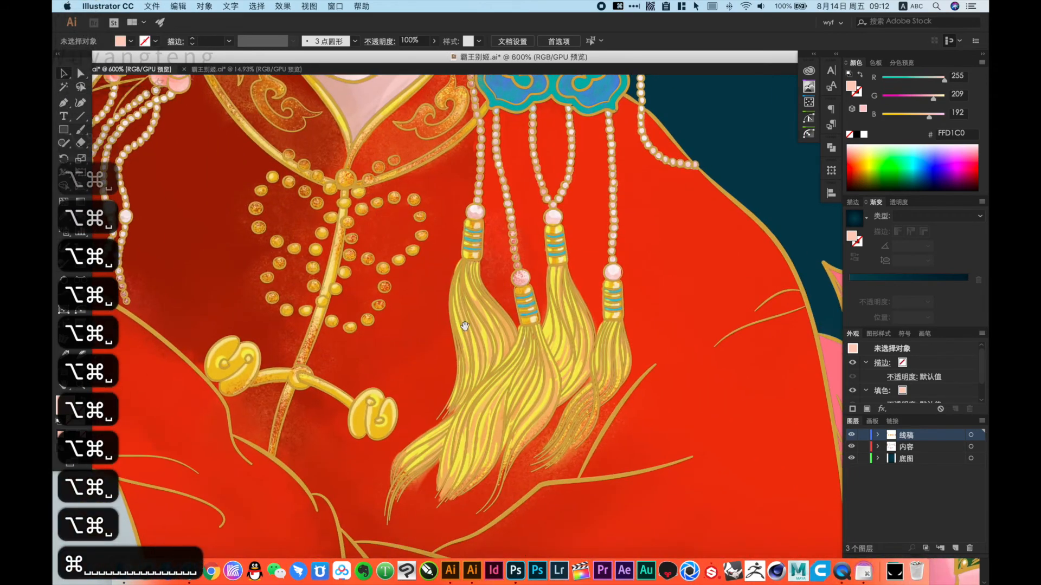
scroll(612, 267, "down", 10)
Step: Examine the pink lotus flower, its green seed pod and the lotus bud in the finished poster
left_click_drag(612, 267, 236, 240)
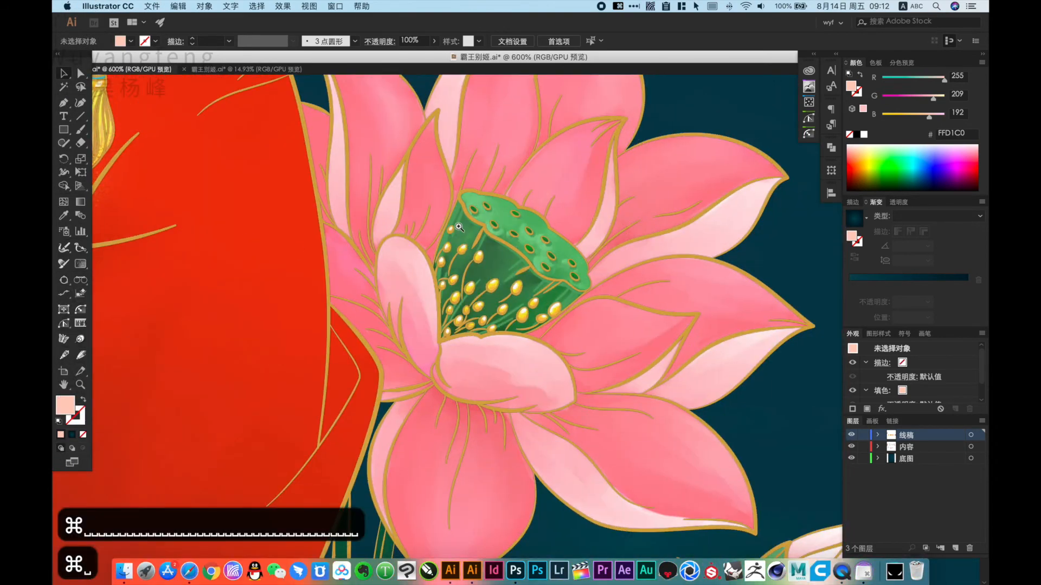
left_click_drag(515, 254, 657, 355)
left_click(556, 310, "alt+super")
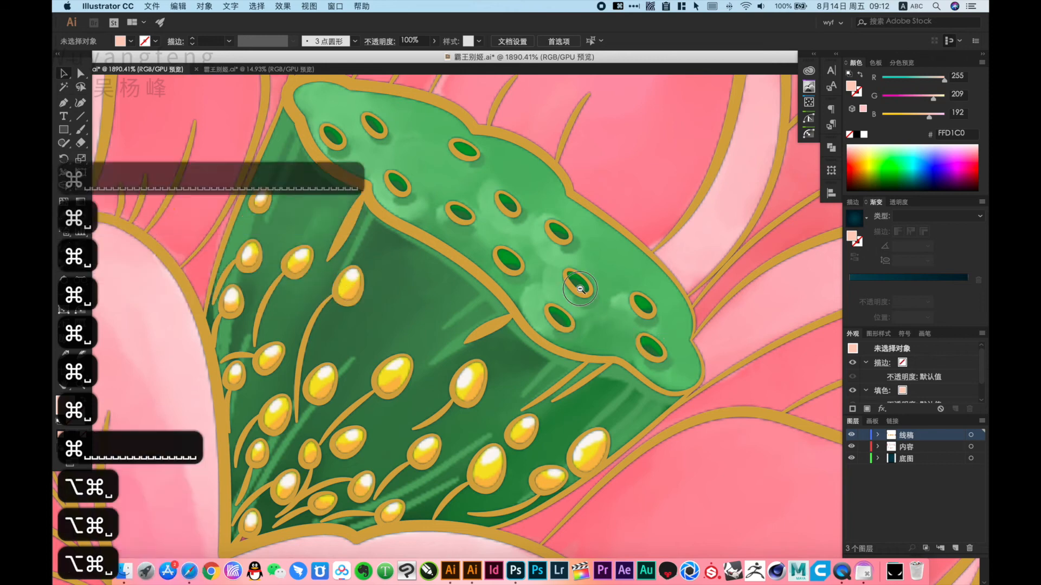
left_click(562, 305, "alt+super")
left_click(563, 303, "alt+super")
left_click(573, 296, "alt+super")
left_click(581, 289, "alt+super")
left_click(580, 289, "alt+super")
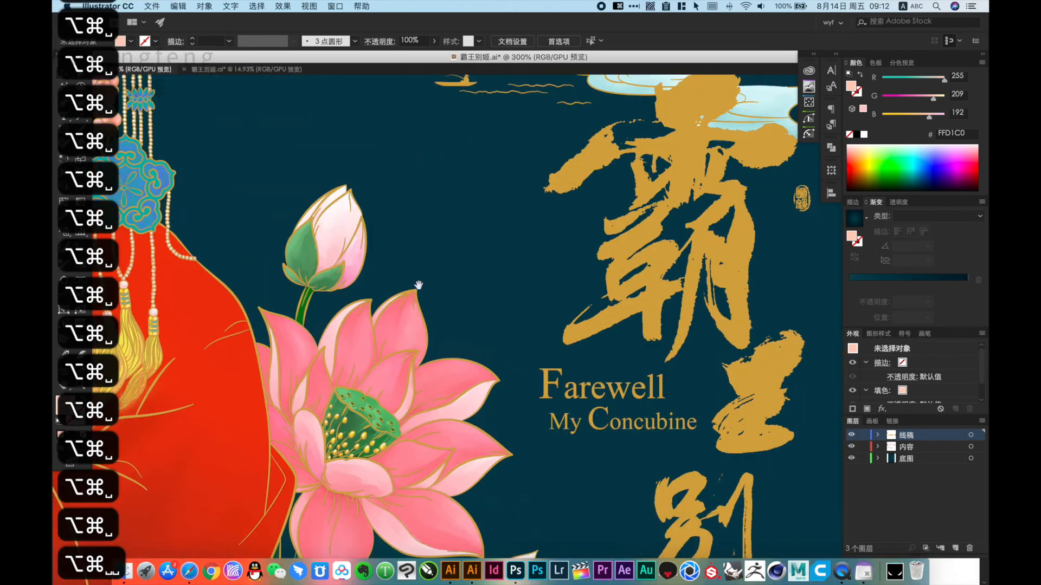
left_click_drag(287, 204, 483, 355)
left_click(551, 238, "alt+super")
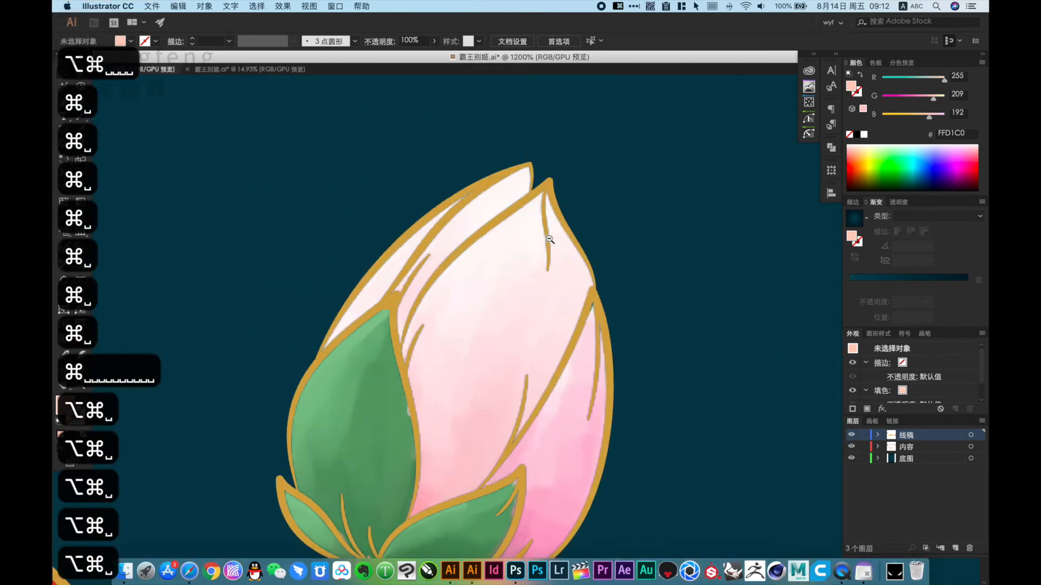
left_click(549, 237, "alt+super")
left_click(548, 236, "alt+super")
left_click(548, 237, "alt+super")
left_click(549, 237, "alt+super")
Step: Examine the blue mountains, clouds and multi-storey pagoda with its name plaque in the finished poster
left_click_drag(657, 255, 615, 262)
left_click_drag(504, 293, 592, 336)
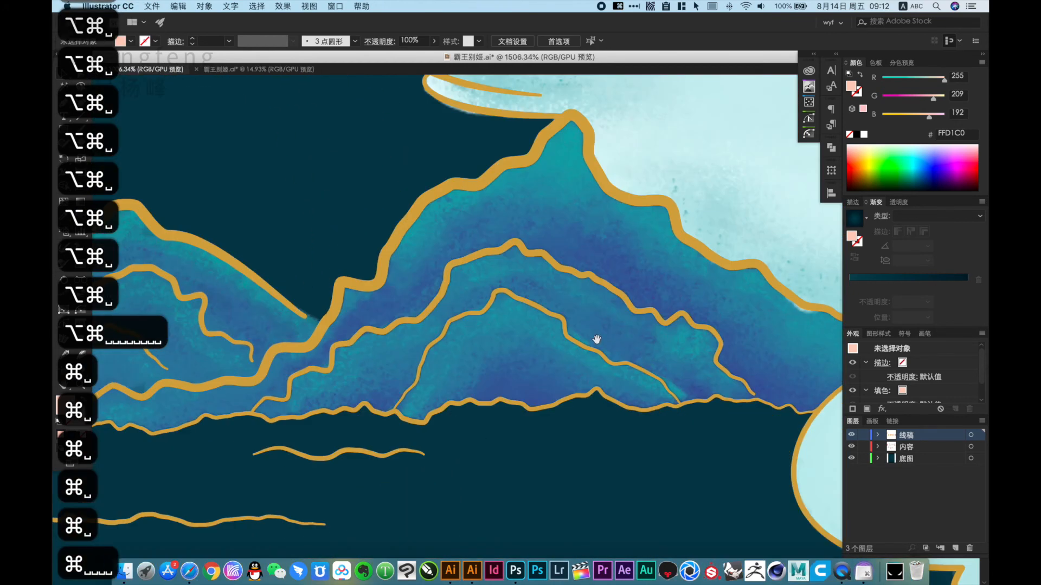
left_click(557, 284, "alt+super")
left_click(558, 284, "alt+super")
left_click(558, 284, "alt+super")
left_click(558, 284, "alt+super")
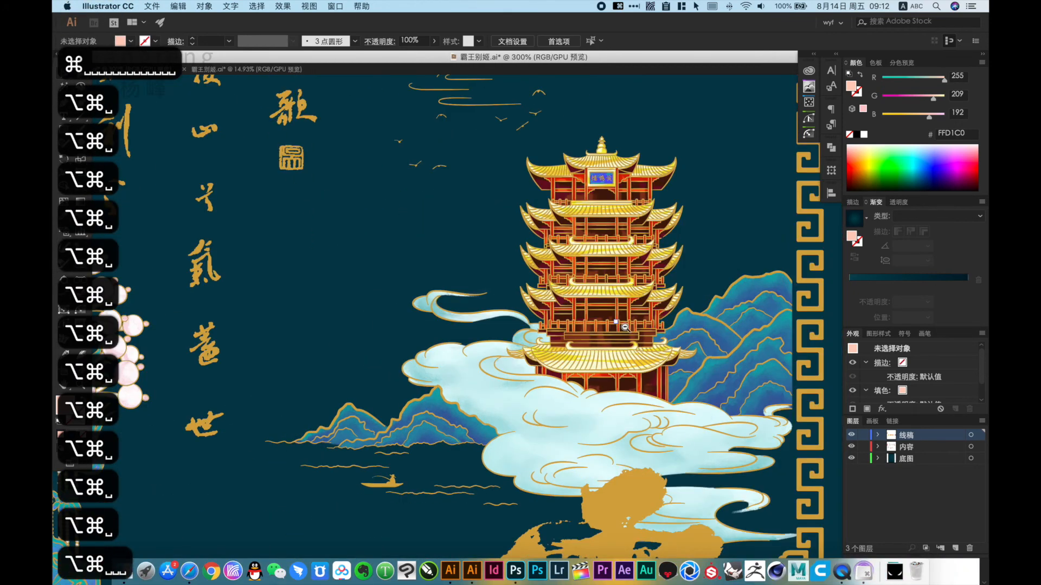
left_click_drag(558, 284, 624, 360)
scroll(479, 372, "down", 5)
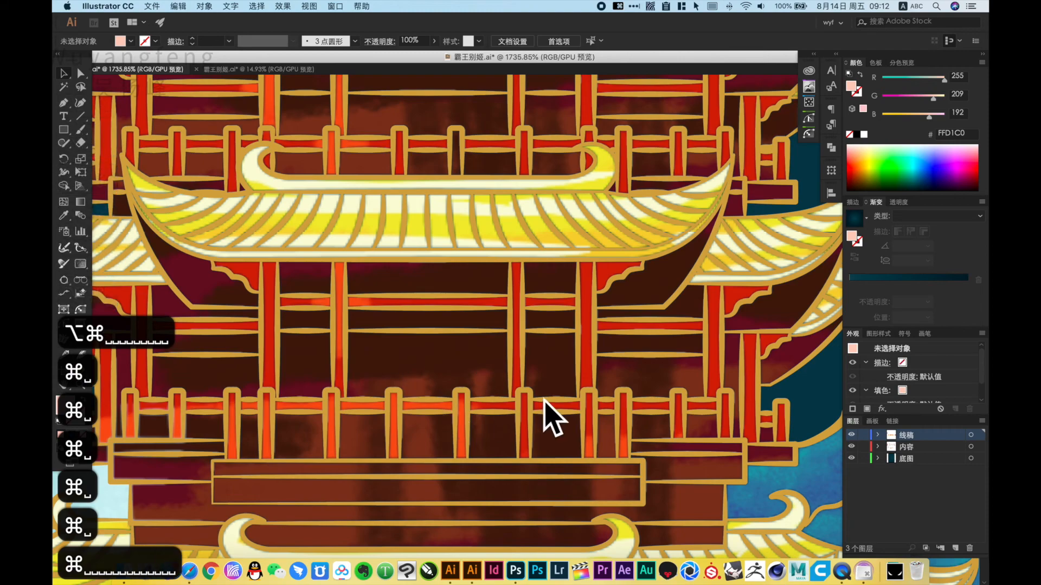
scroll(486, 443, "up", 3)
scroll(486, 442, "down", 3)
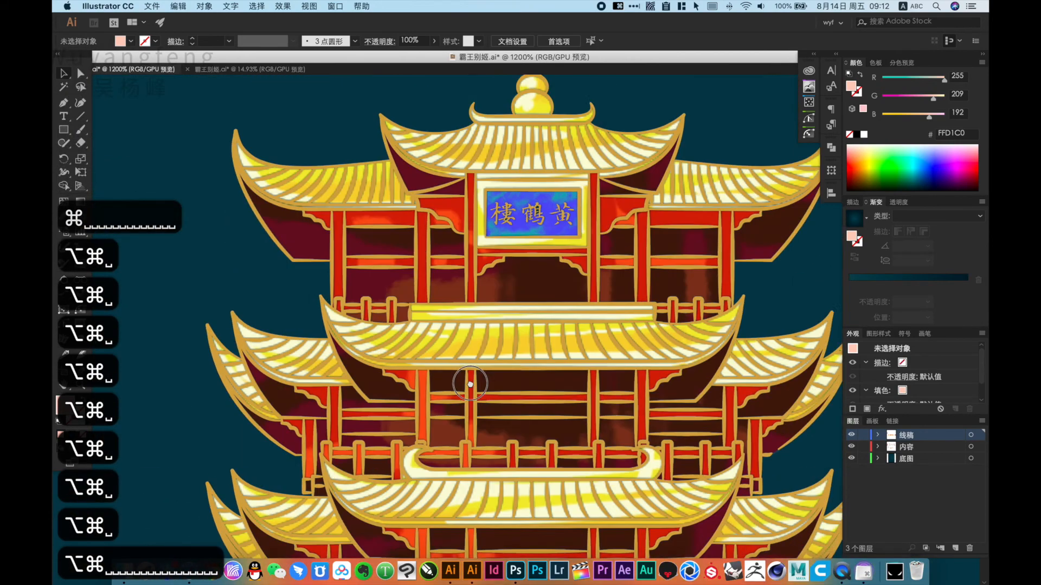
scroll(508, 285, "up", 6)
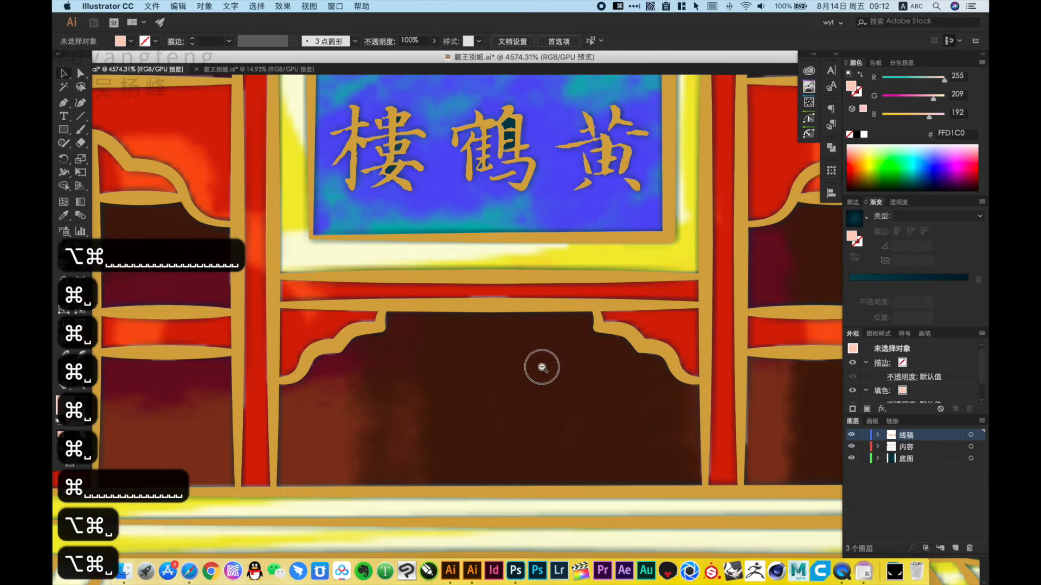
scroll(539, 365, "down", 5)
scroll(589, 422, "down", 2)
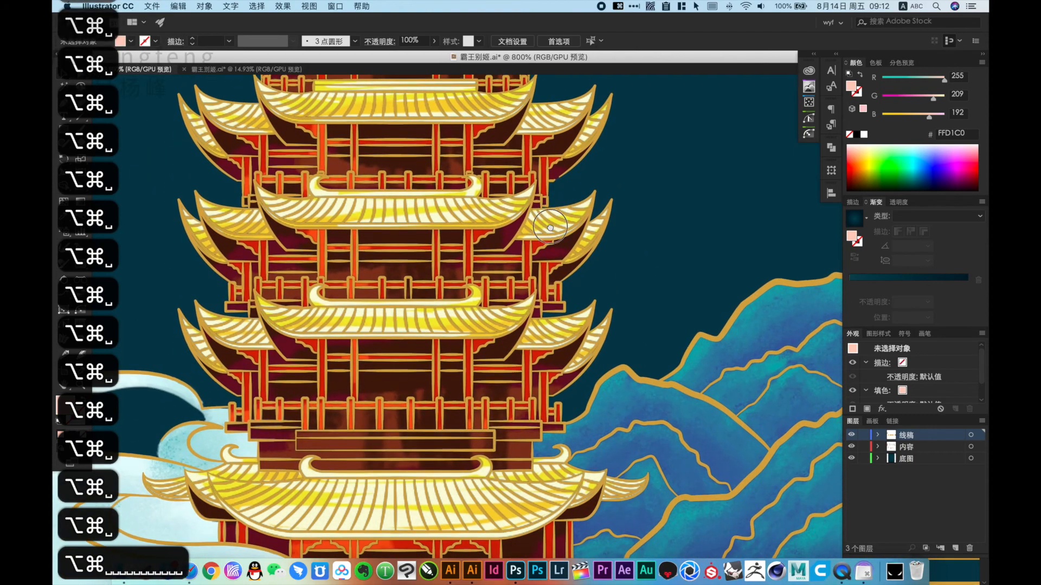
Step: Examine the pagoda's tiled roofs and the gold-lined blue mountains up close, finishing with the whole Procreate-coloured poster
scroll(717, 470, "up", 4)
scroll(704, 445, "down", 1)
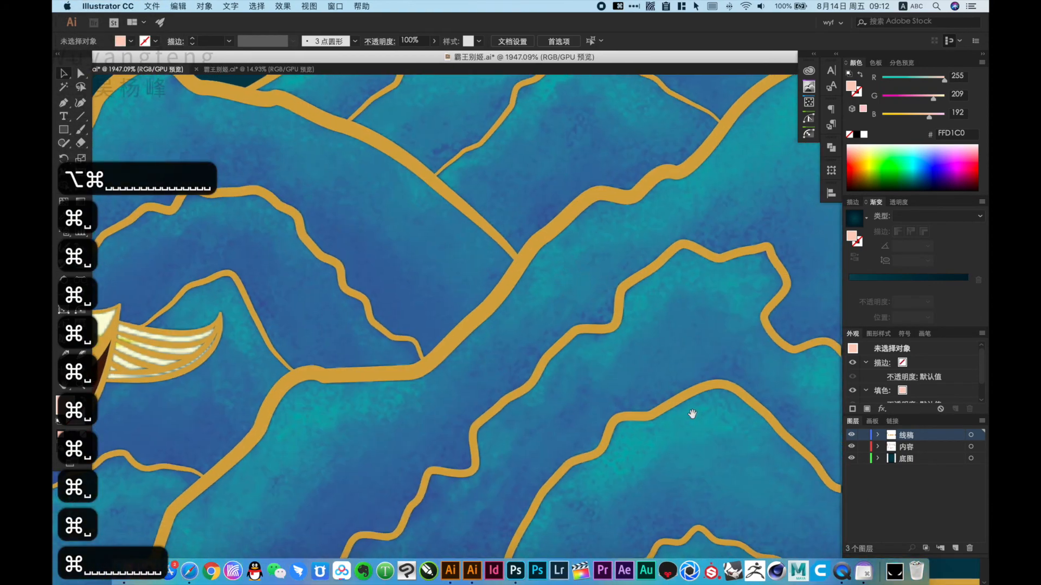
scroll(504, 347, "down", 3)
scroll(504, 346, "down", 6)
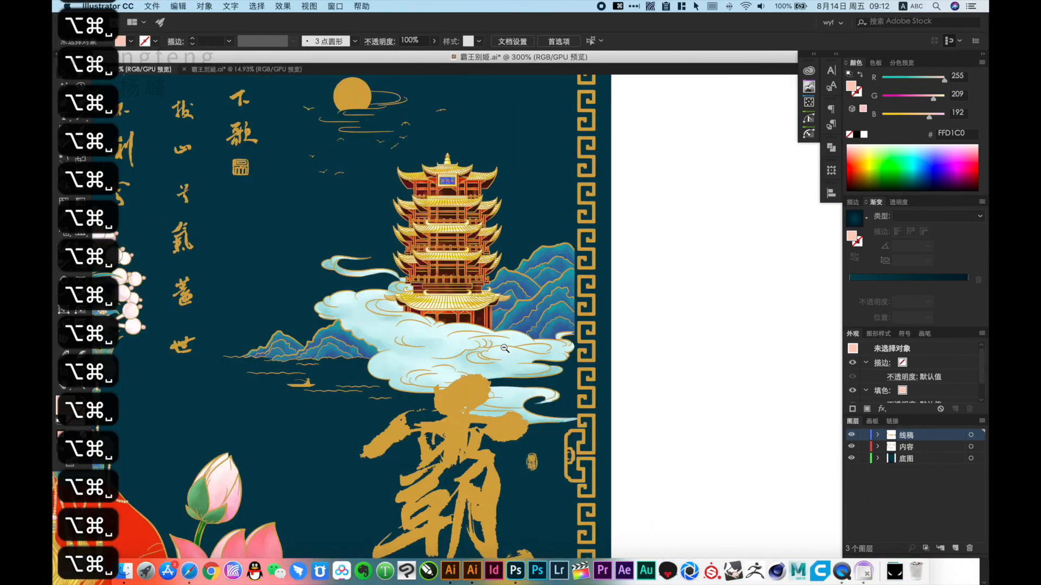
left_click_drag(616, 396, 537, 357)
scroll(537, 357, "up", 4)
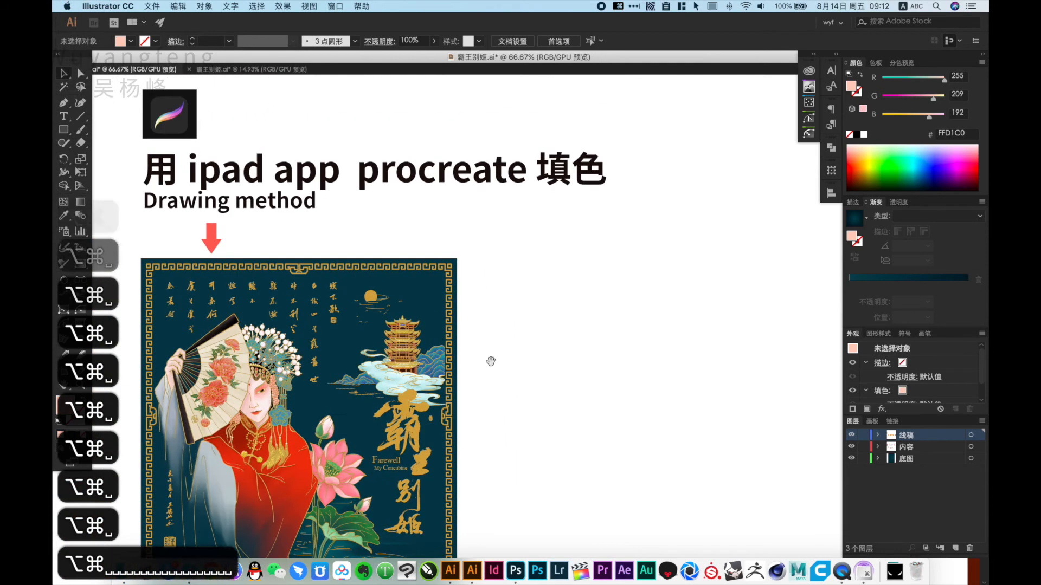
scroll(539, 357, "down", 2)
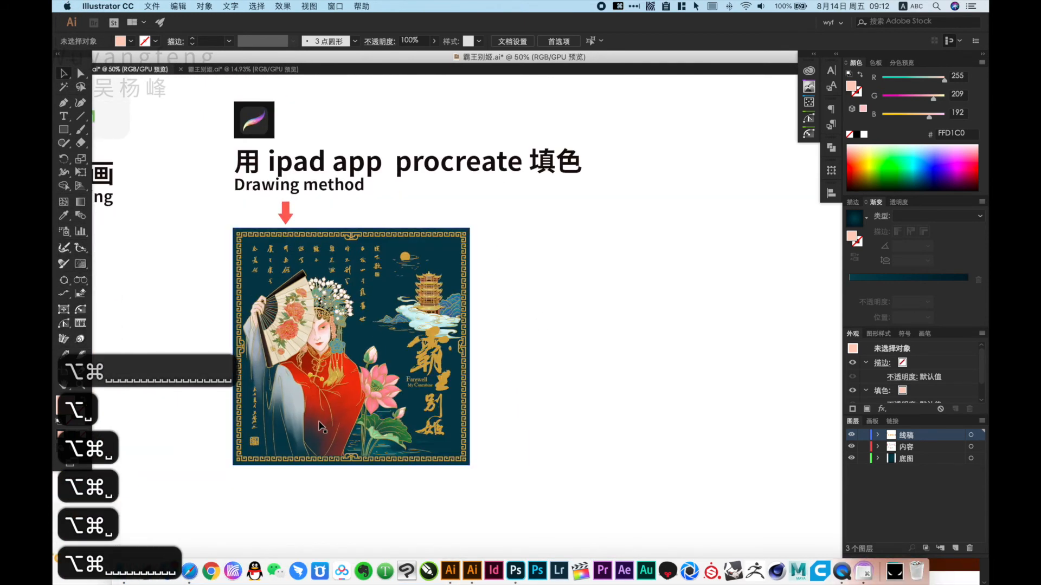
Step: Place a copy of the Procreate colour image beside the finished poster and examine the figure without the gold line art
left_click_drag(319, 425, 592, 421)
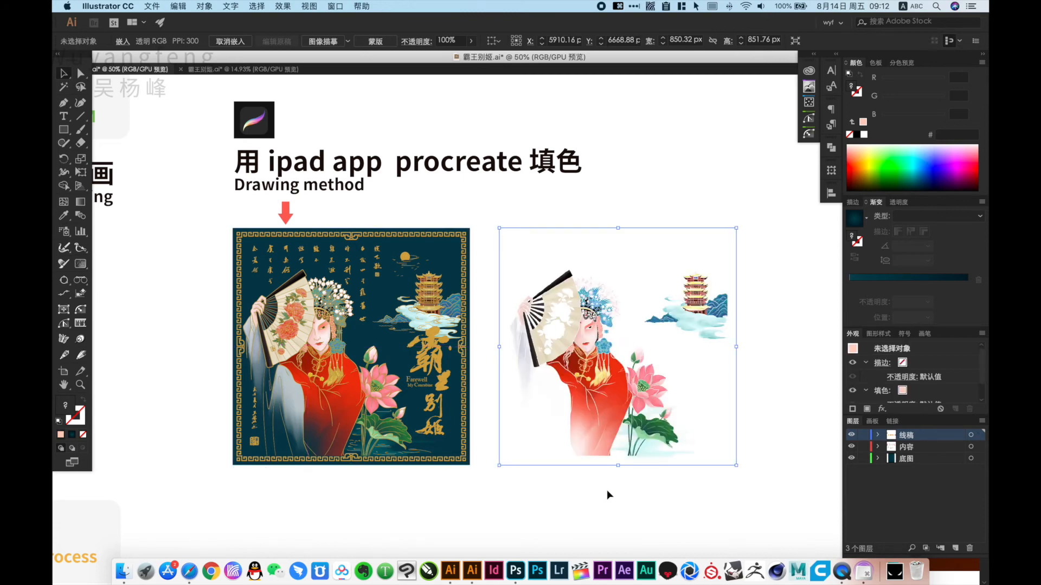
left_click(606, 497)
key("super+space")
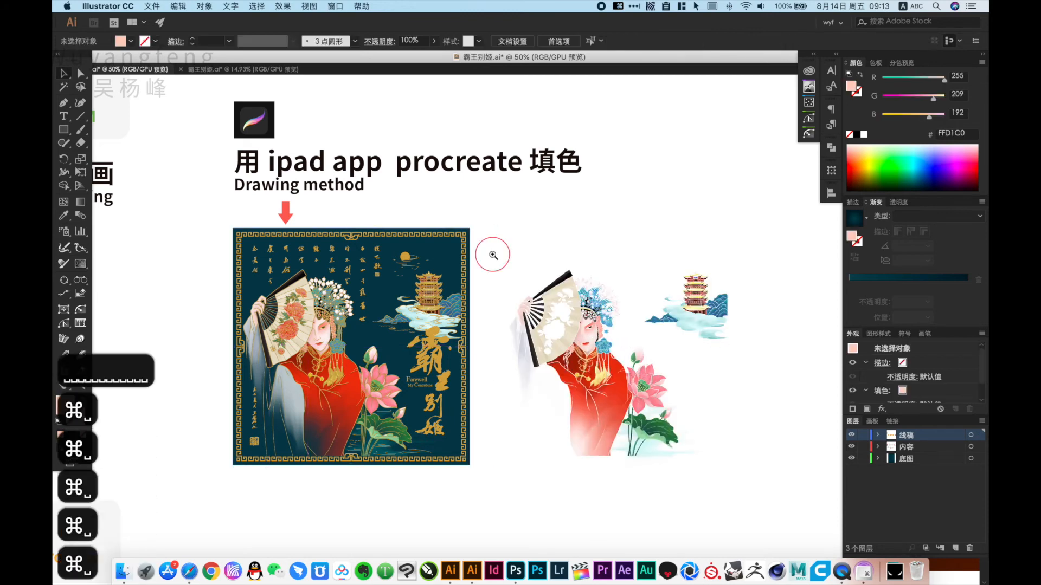
left_click_drag(492, 255, 743, 359)
left_click_drag(632, 434, 628, 242)
key("super+space")
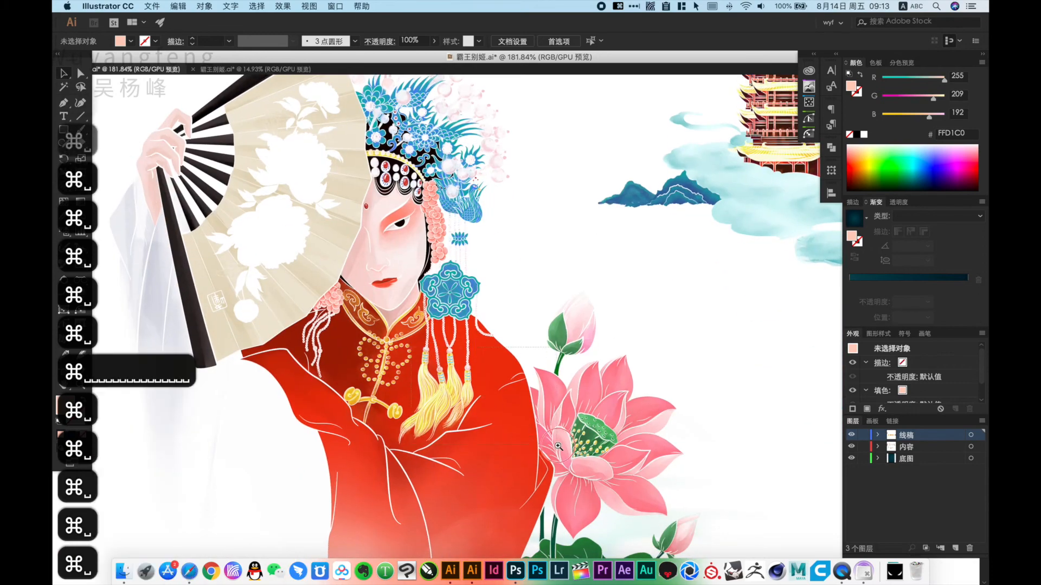
Step: Examine the pink lotus, the red robe and the yellow tassels in the copied colour image
left_click_drag(505, 410, 527, 435)
key("alt+super+space")
left_click(599, 429)
left_click(559, 412)
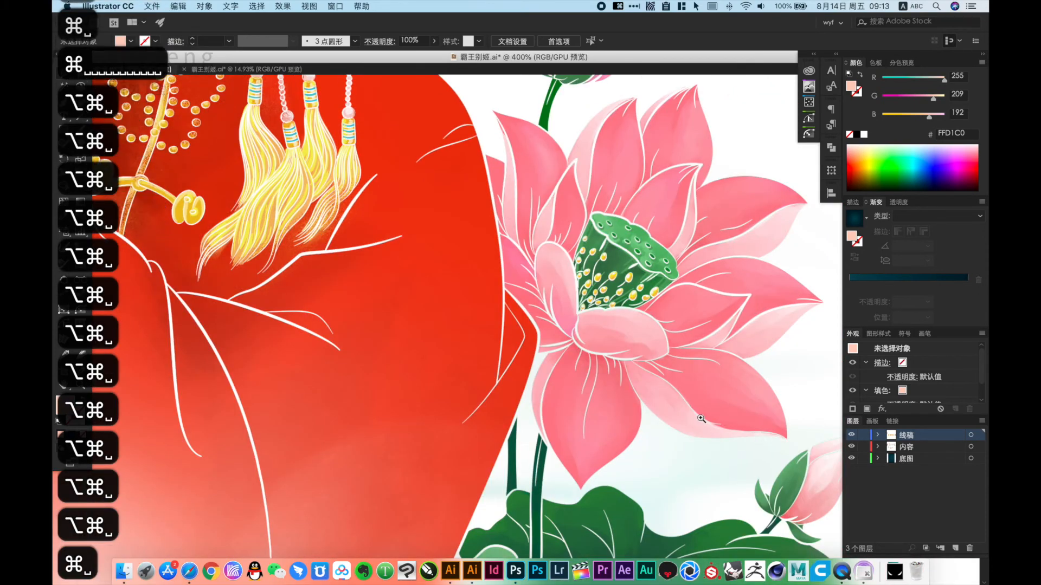
left_click(486, 301)
left_click(482, 293)
left_click(475, 278)
left_click(498, 281)
left_click(499, 283)
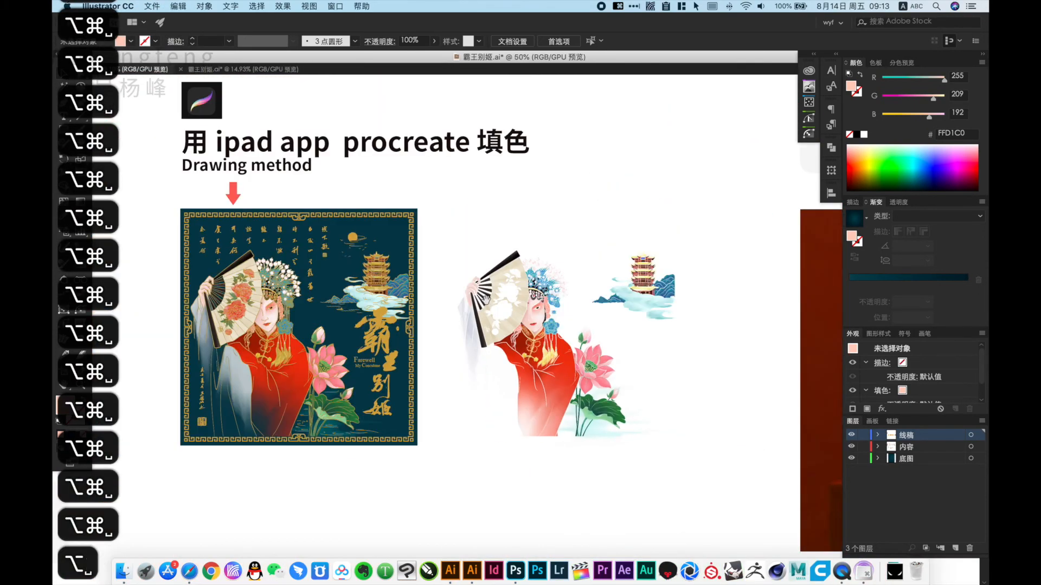
Step: Delete the copied colour image beside the poster
left_click_drag(518, 288, 515, 311)
left_click(559, 345)
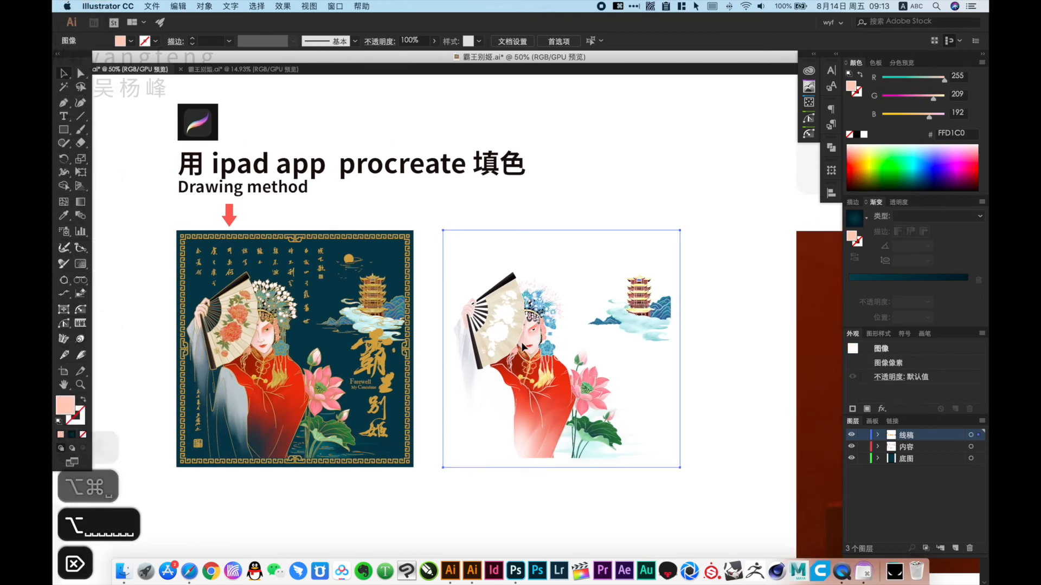
key("BackSpace")
Step: Show the 看应用效果 (Look See See effect) section heading up close
left_click(539, 341, "alt+super")
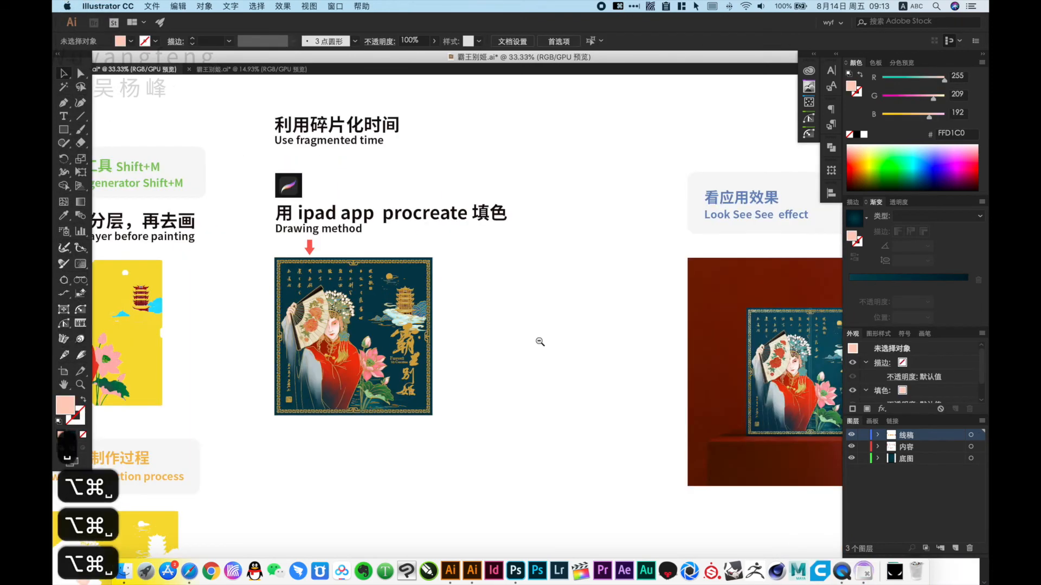
left_click_drag(544, 347, 270, 362)
left_click_drag(396, 183, 543, 283)
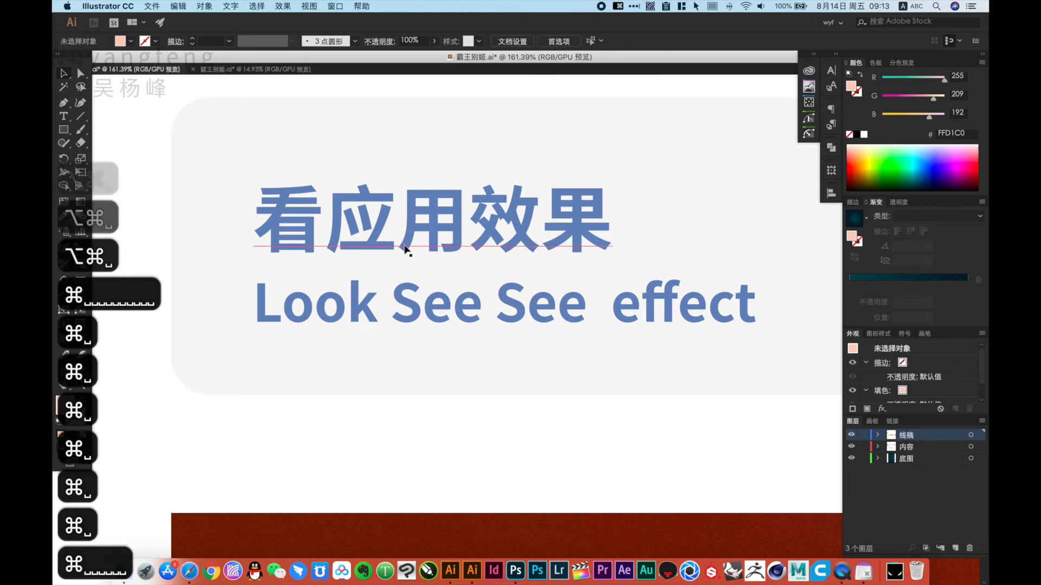
left_click_drag(565, 372, 526, 293)
Step: Examine the poster mockup on the red backdrop, both in detail and as a whole
left_click(559, 380, "alt+super")
left_click(559, 380, "alt+super")
left_click_drag(580, 439, 425, 149)
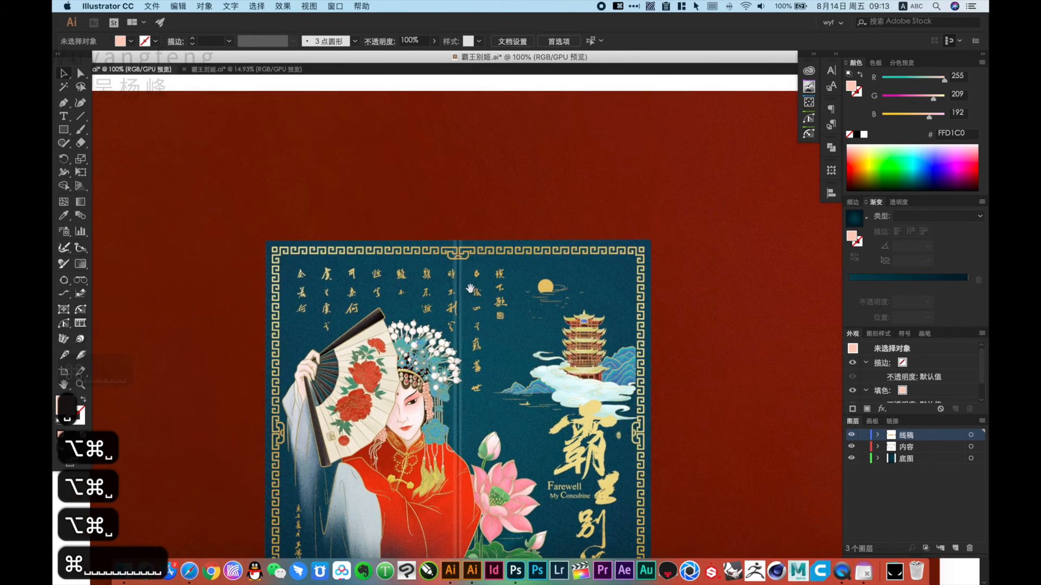
left_click_drag(472, 288, 455, 202)
left_click(425, 300, "super")
left_click_drag(568, 370, 401, 223)
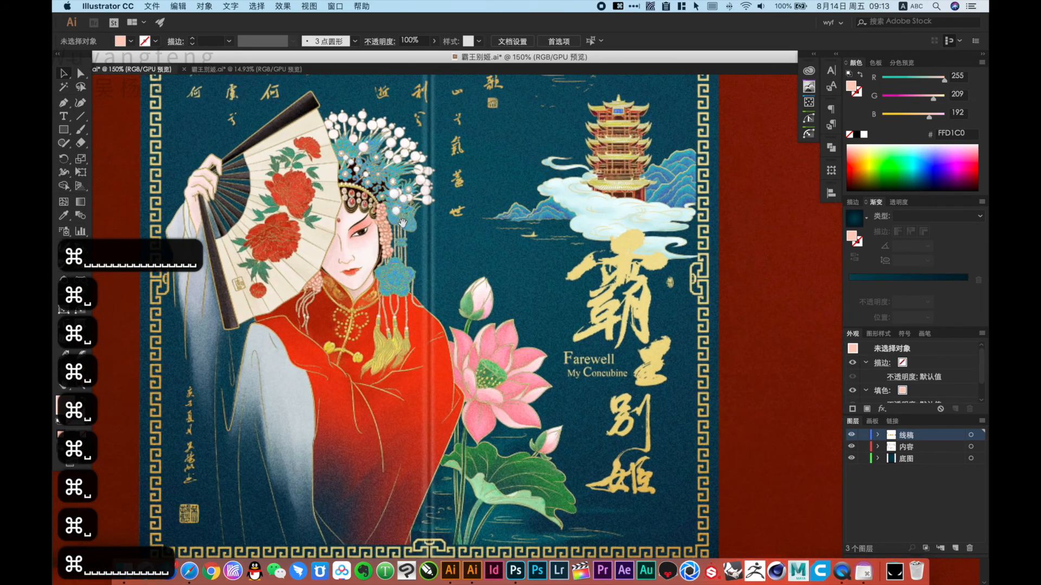
key("super+minus")
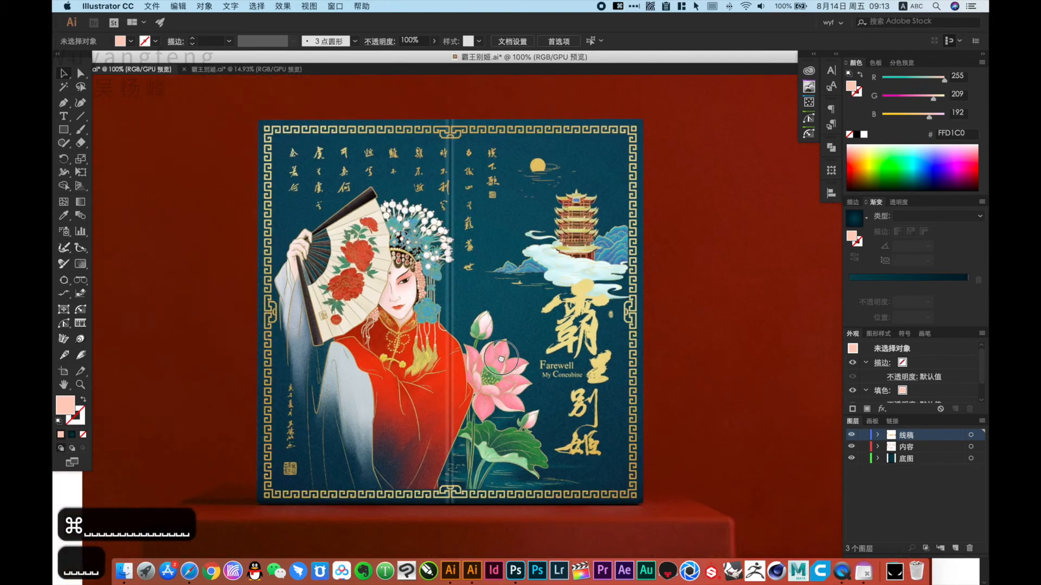
Step: Switch to Photoshop and toggle the 烫金 group's smart object off and on to compare the mockup with and without foil line art
left_click(518, 577)
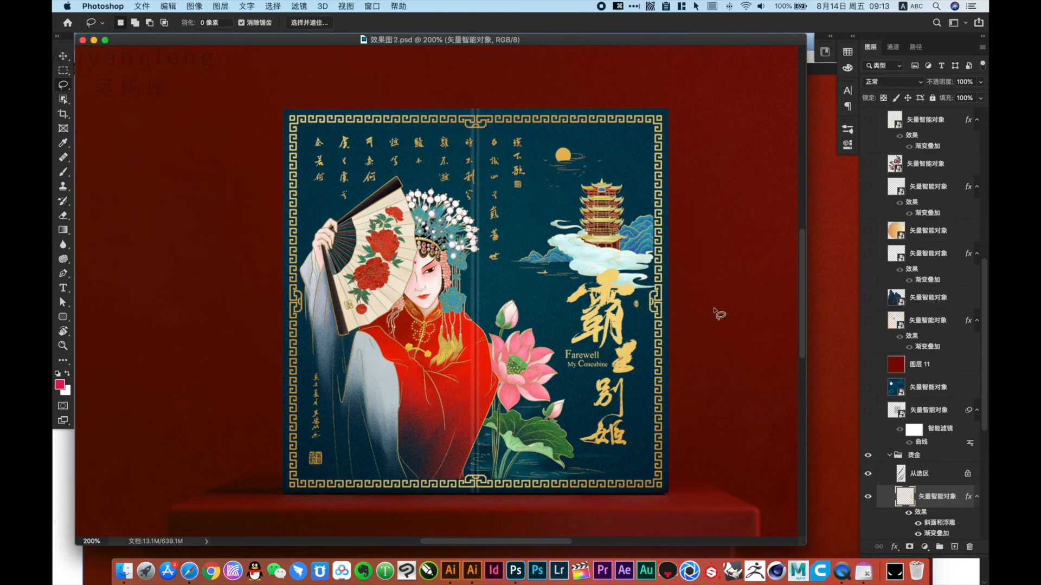
scroll(866, 336, "down", 5)
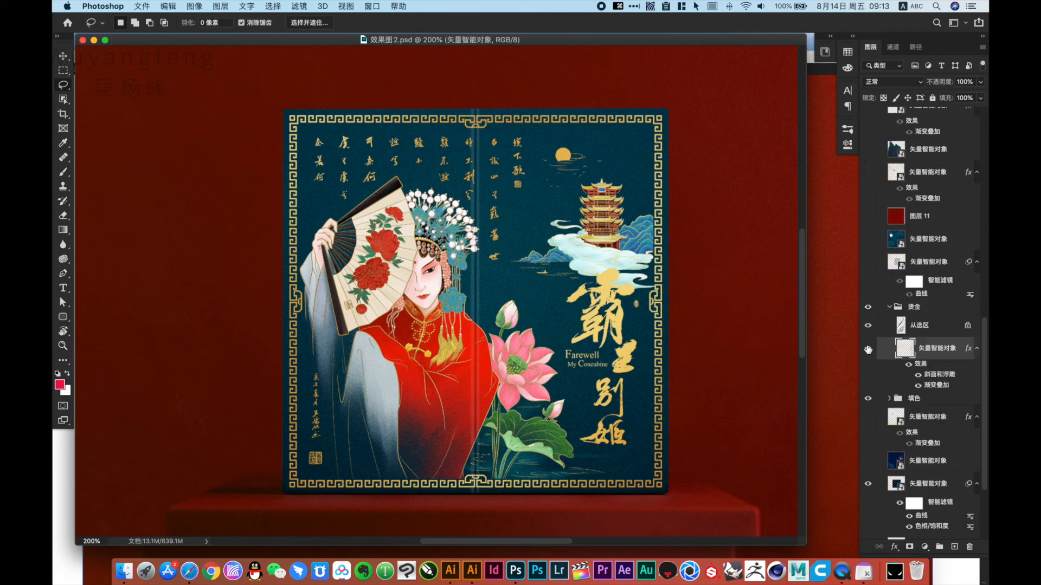
left_click(867, 349)
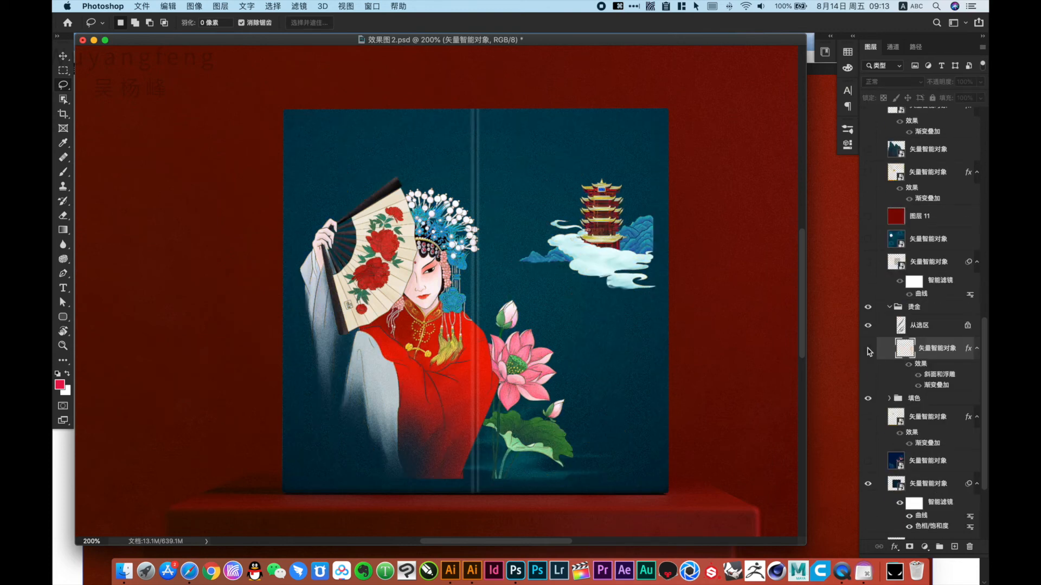
left_click(868, 350)
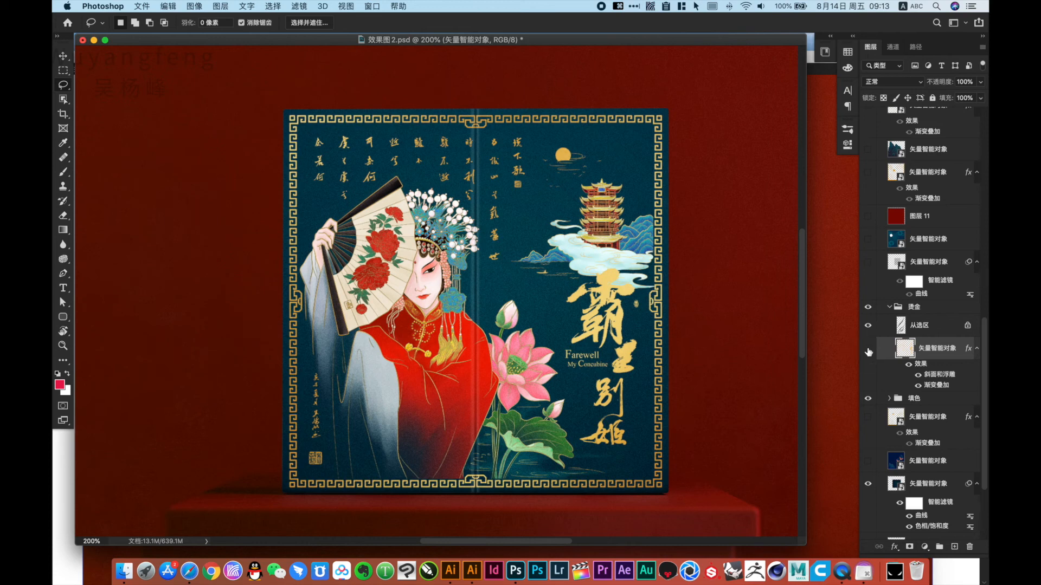
left_click(868, 351)
left_click(868, 351)
Step: Open the 常用 library and apply the gold gradient layer style 样式 26 to the foil line art smart object
left_click(824, 53)
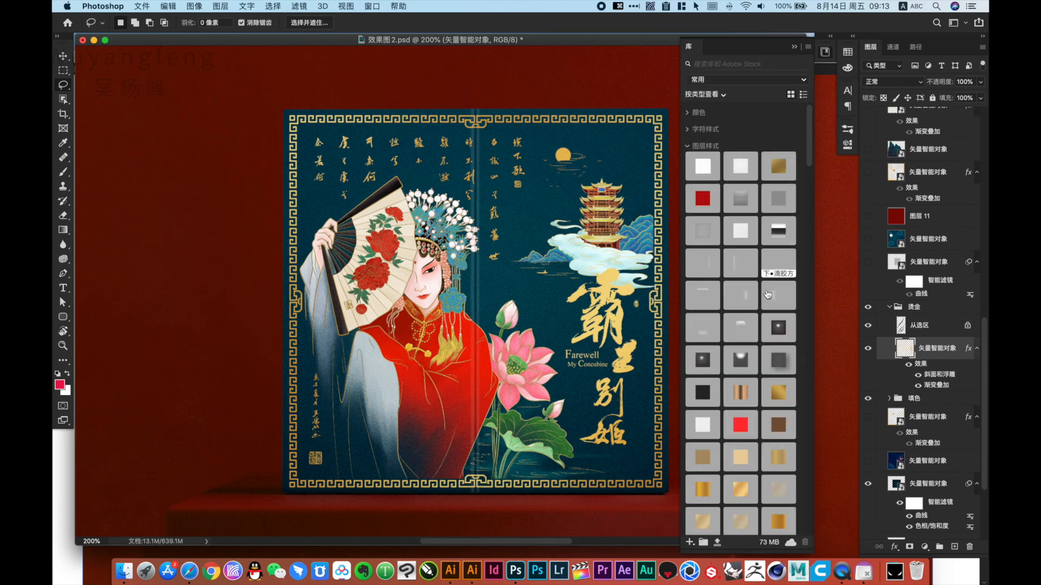
scroll(768, 295, "down", 5)
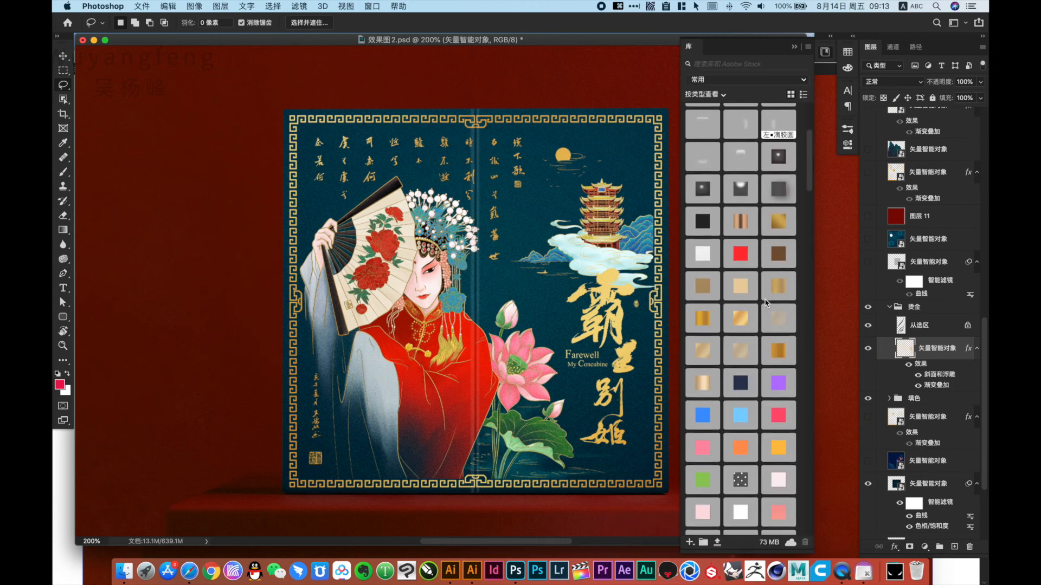
left_click(739, 318)
left_click(709, 319)
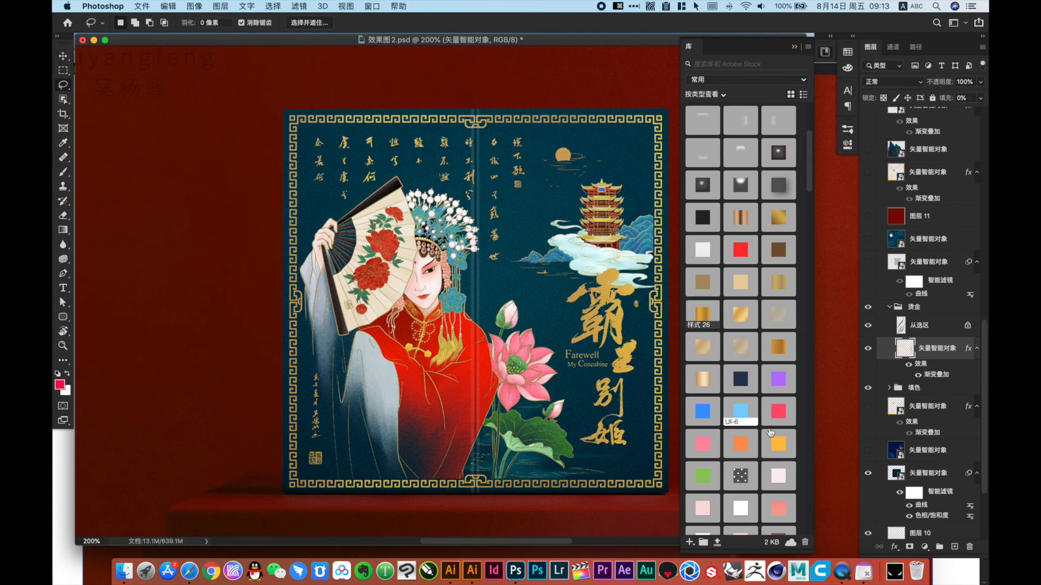
Step: Try the pink UI-5 style and a purple colour style on the foil line art
left_click(784, 412)
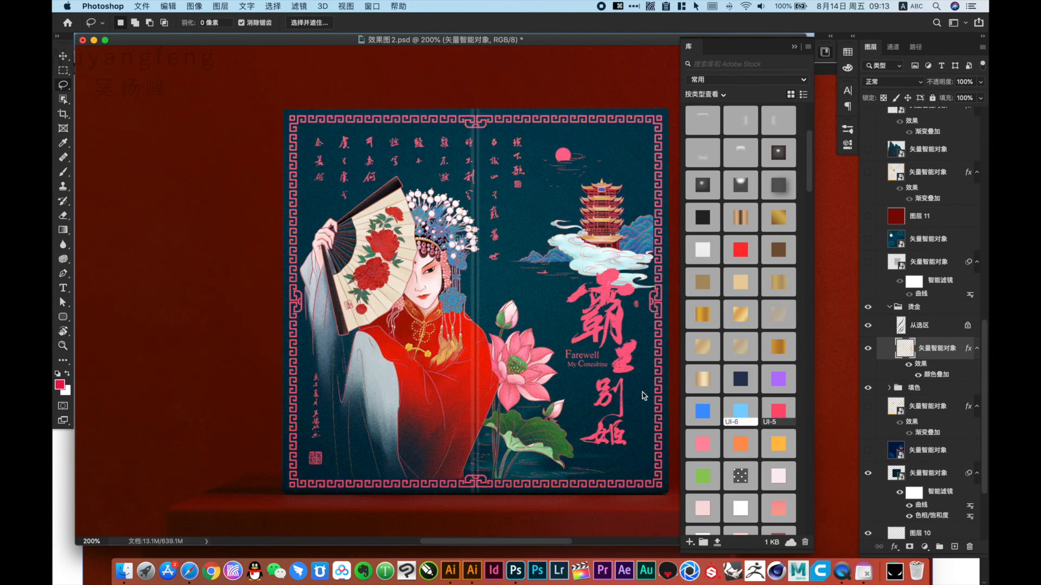
scroll(735, 419, "down", 5)
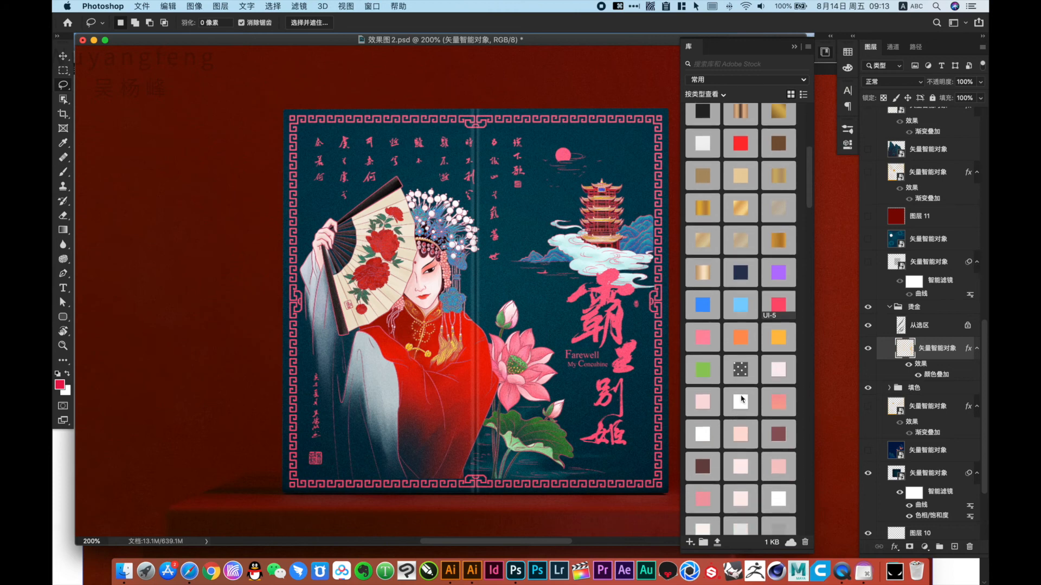
scroll(749, 363, "down", 10)
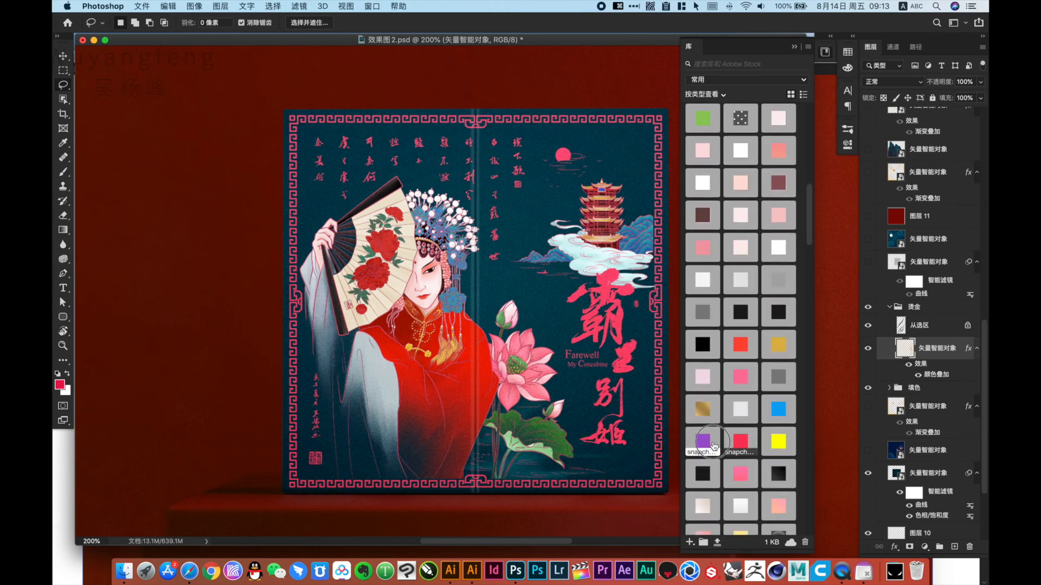
left_click(713, 446)
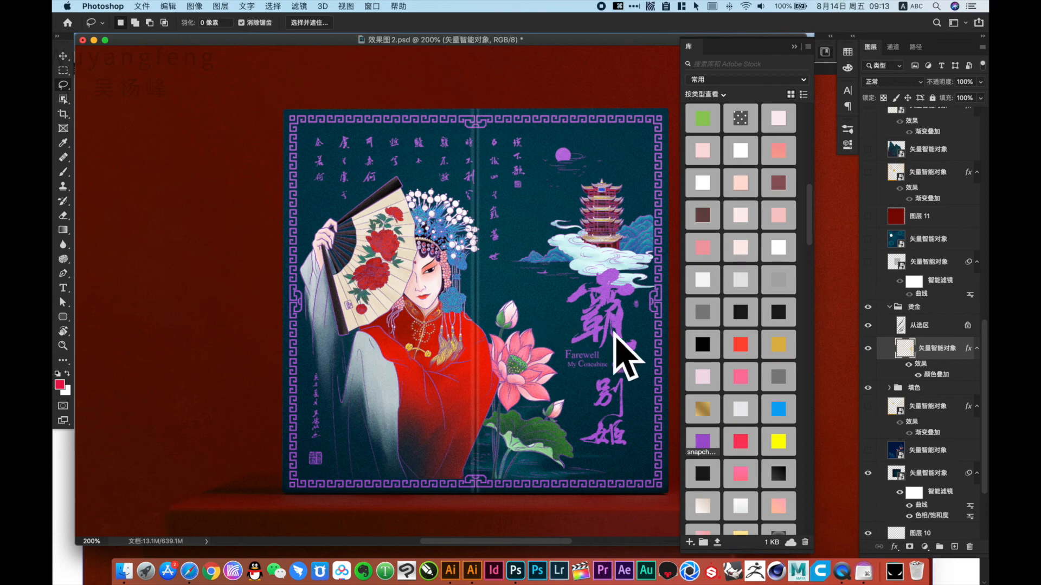
Step: Try the rainbow 彩虹光泽 style and the metallic gold 不锈钢 gradient styles on the foil line art
scroll(778, 437, "down", 7)
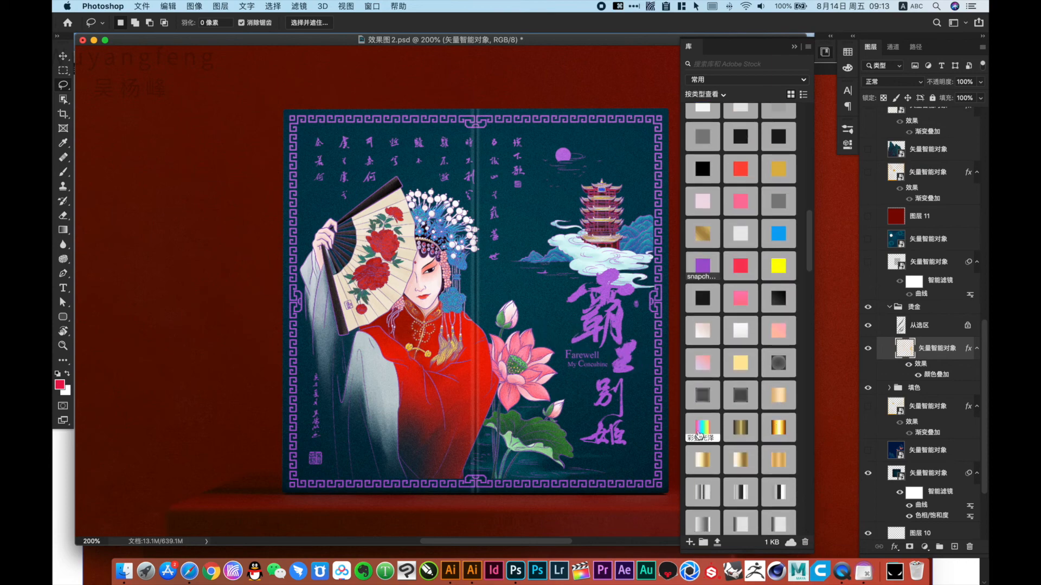
left_click(700, 433)
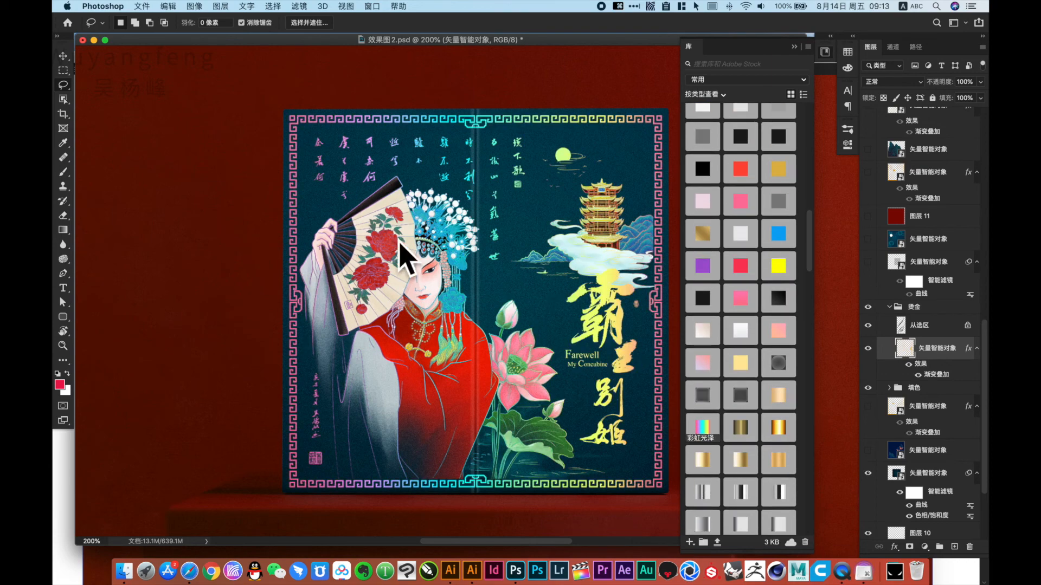
scroll(806, 442, "down", 4)
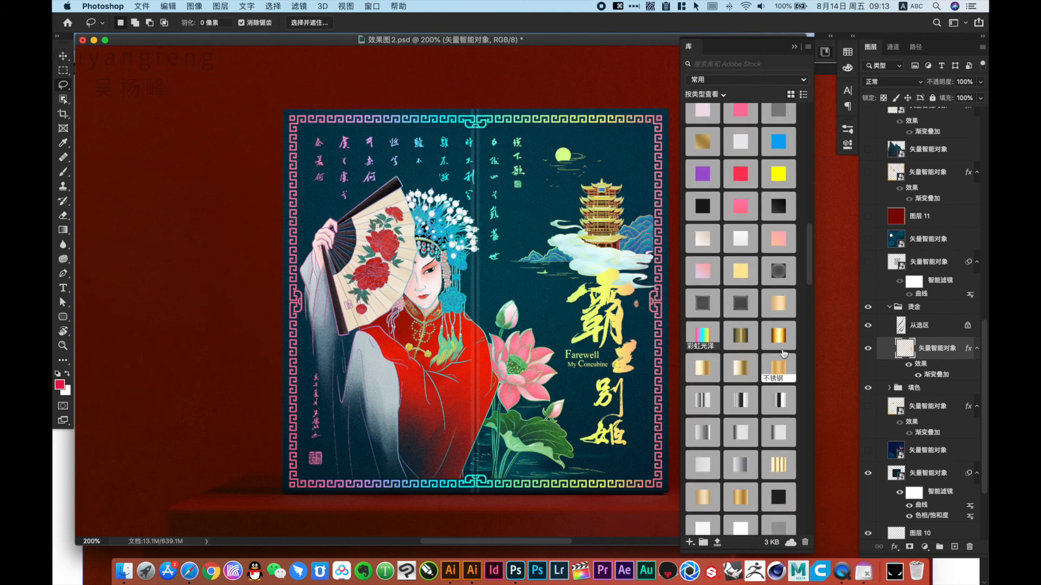
left_click(742, 338)
left_click(776, 336)
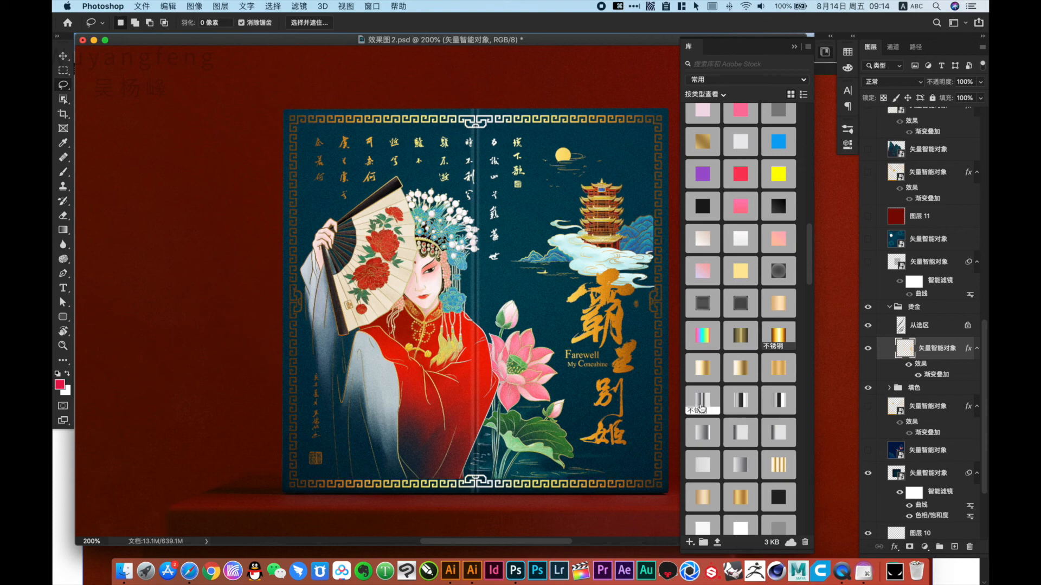
Step: Try two silver 不锈钢 styles and the striped gold 矩形 1 style on the foil line art
left_click(702, 408)
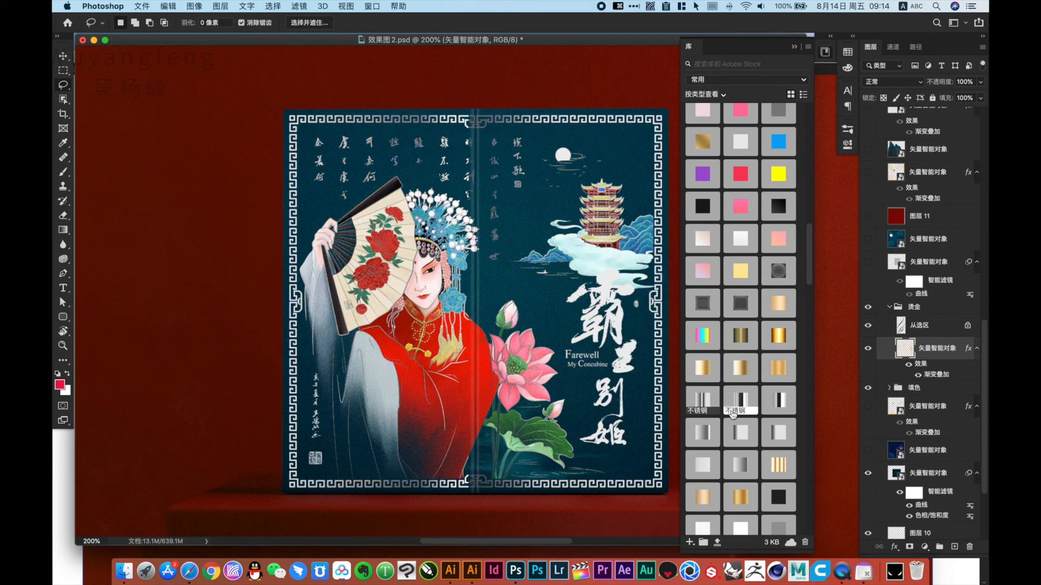
left_click(741, 404)
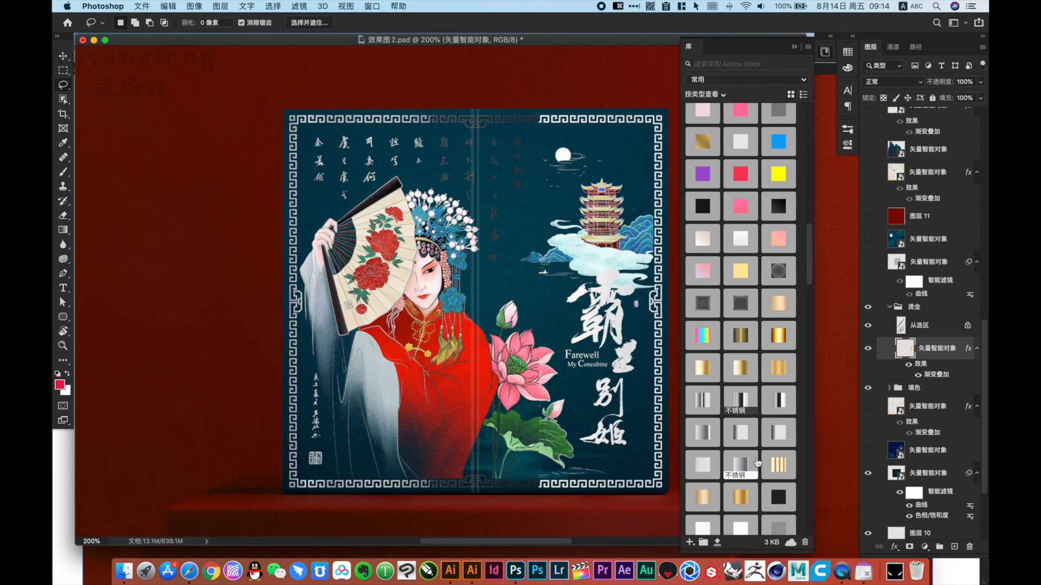
scroll(775, 444, "down", 2)
left_click(780, 405)
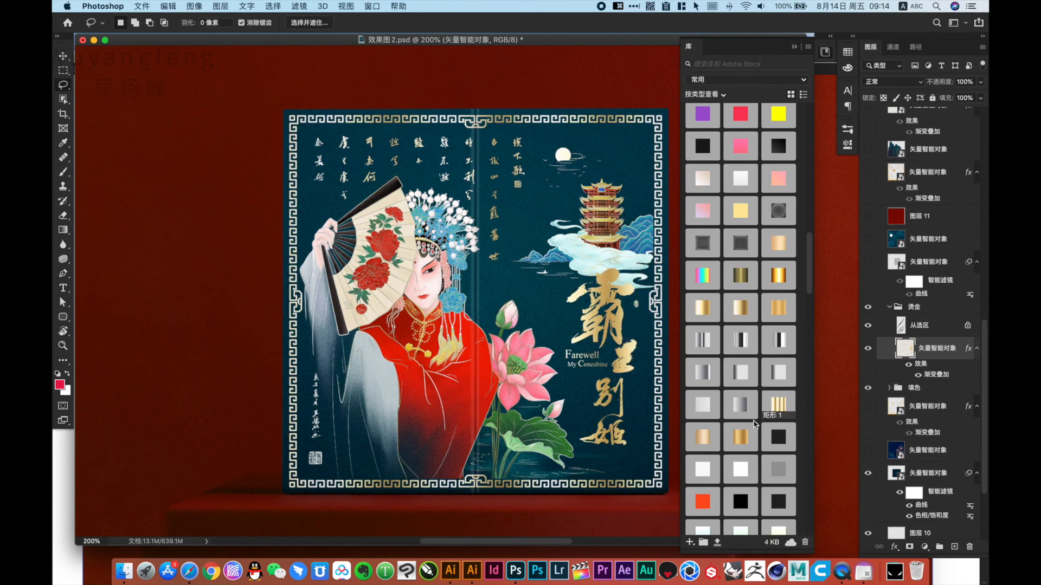
Step: Apply a gold foil layer style with bevel and gradient overlay to the foil line art
scroll(750, 439, "down", 10)
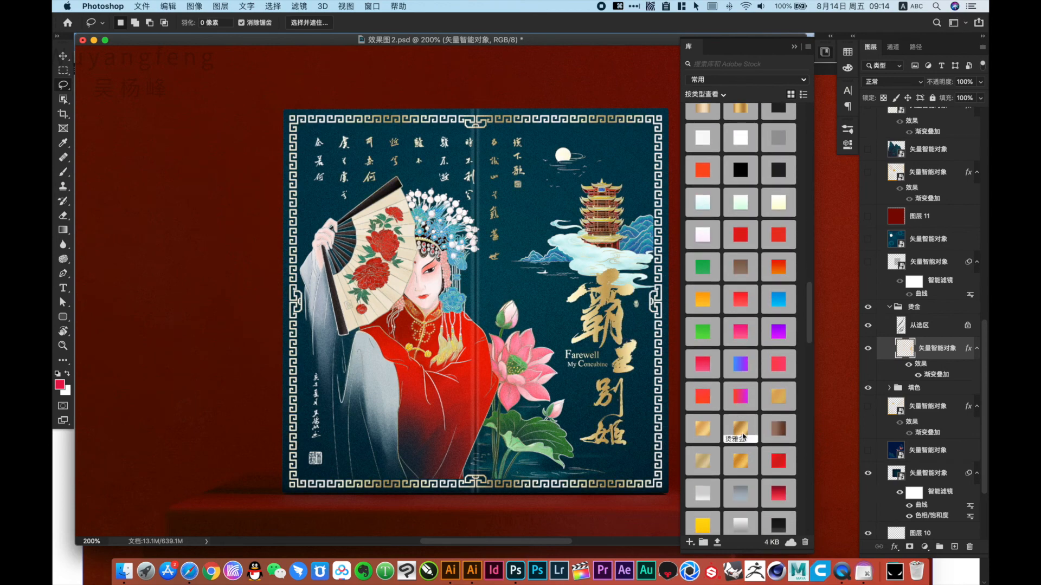
left_click(742, 431)
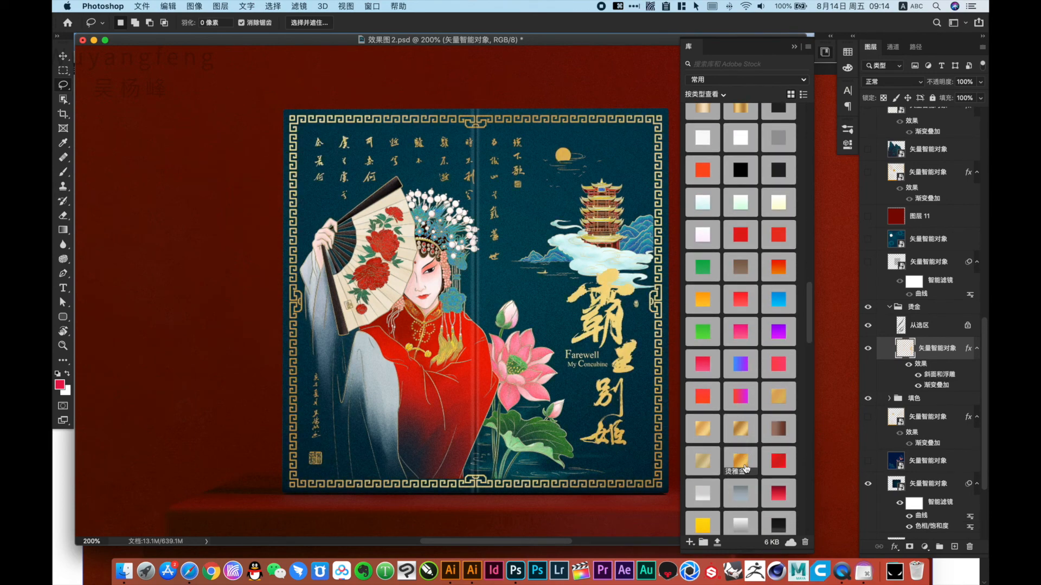
Step: Try the red foil style 烫红金 on the line art and browse the remaining layer styles in the library
left_click(781, 463)
scroll(770, 465, "down", 5)
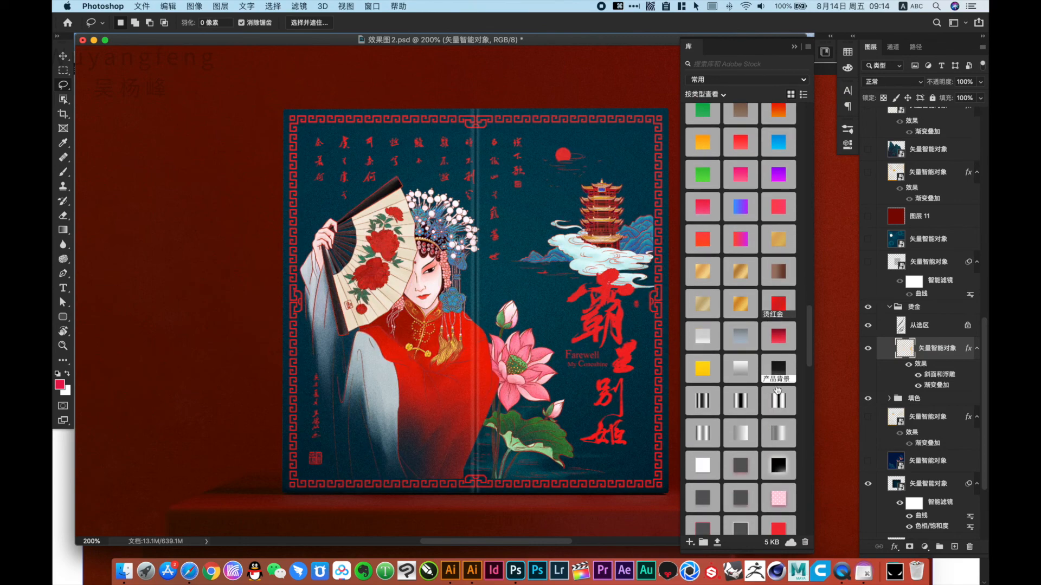
scroll(757, 478, "down", 10)
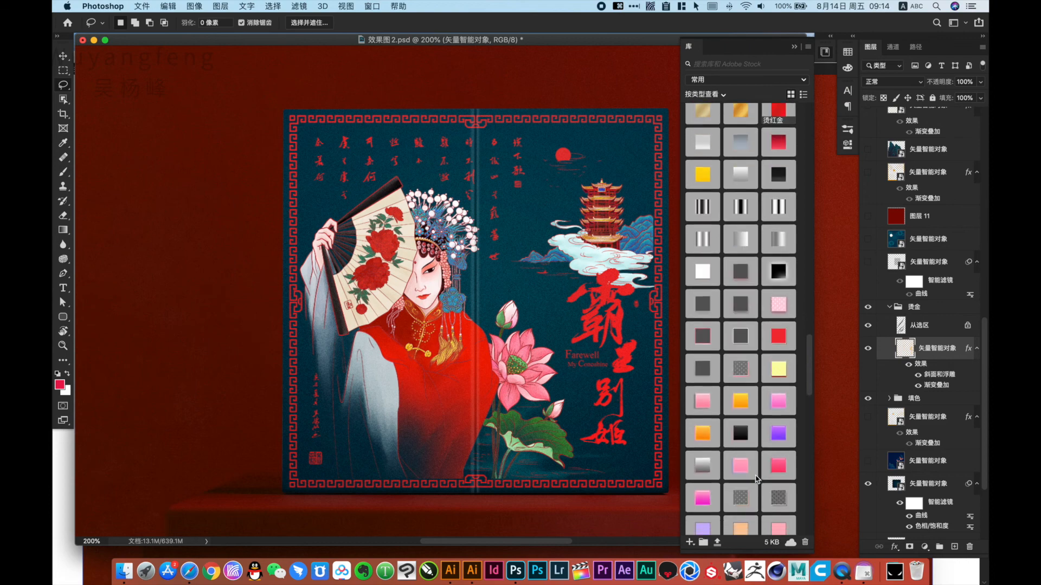
scroll(757, 479, "down", 2)
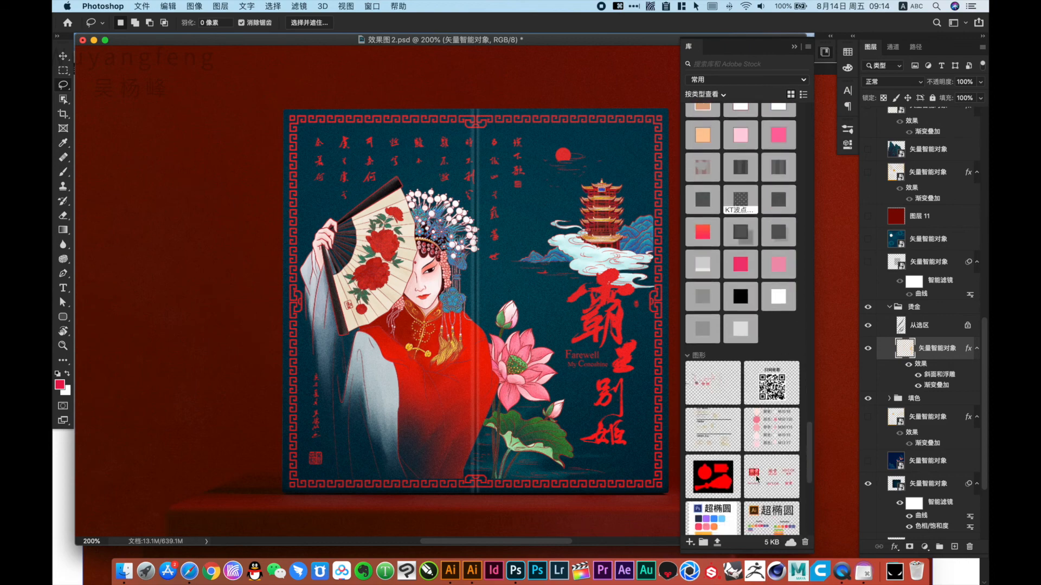
Step: Apply a gold foil gradient layer style from the first rows of the library's layer styles to the line art
scroll(757, 479, "up", 10)
scroll(757, 479, "up", 10)
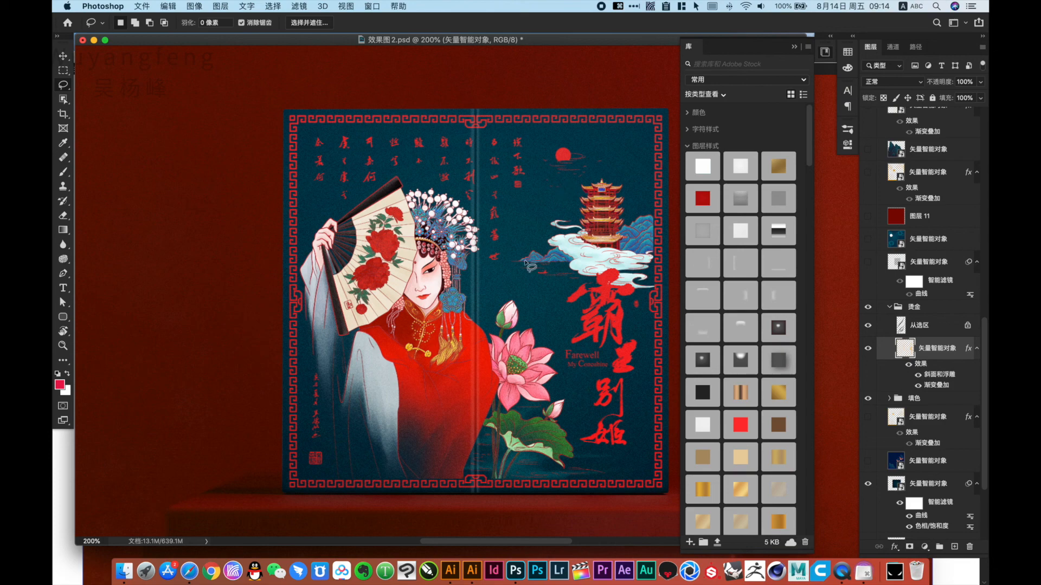
left_click(788, 399)
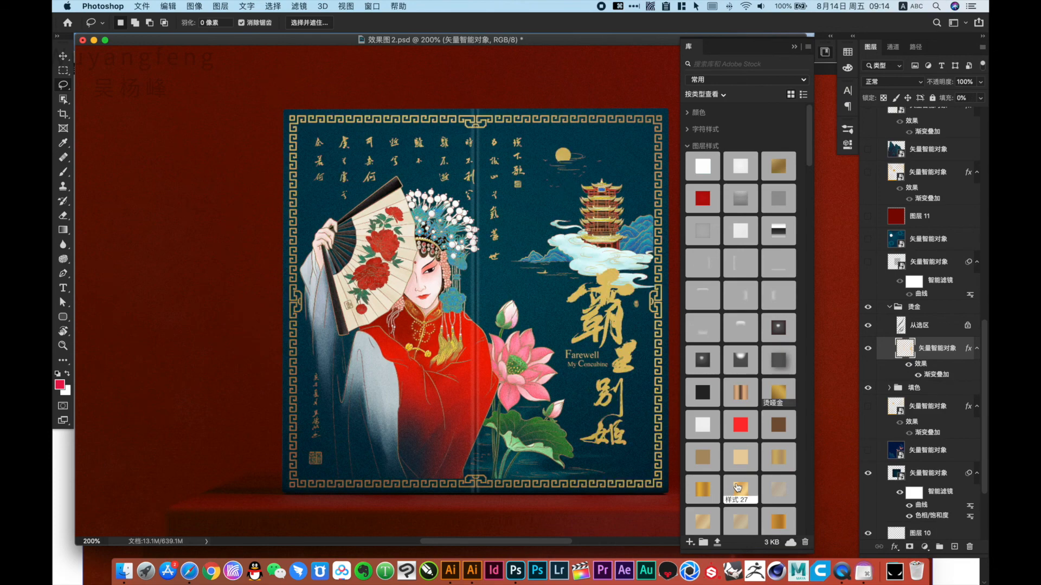
Step: Switch to the Illustrator document 霸王别姬.ai, hide the panels and look over the production stages beside the mockup image
key("ctrl+Up")
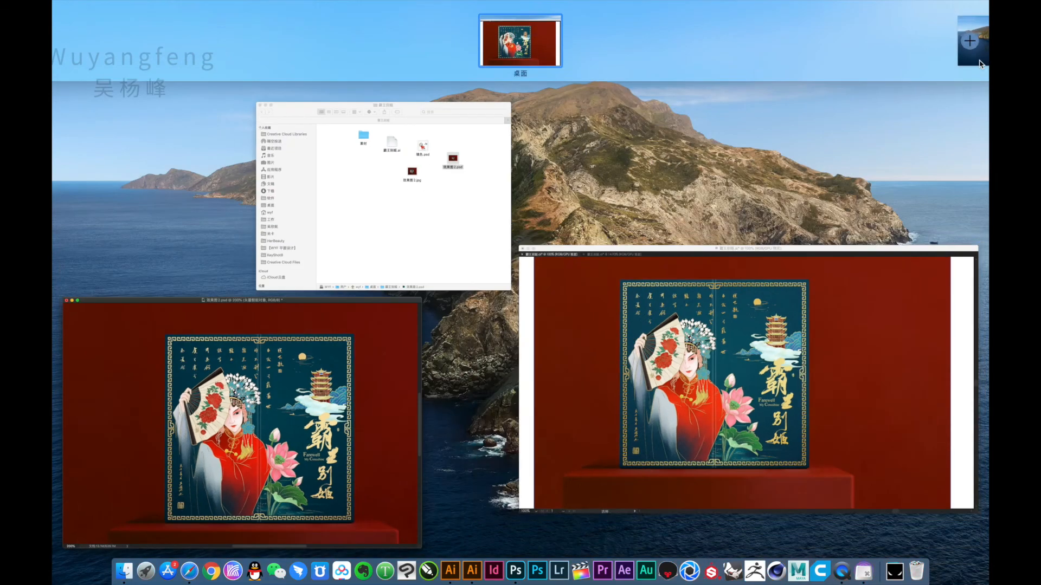
left_click(513, 318)
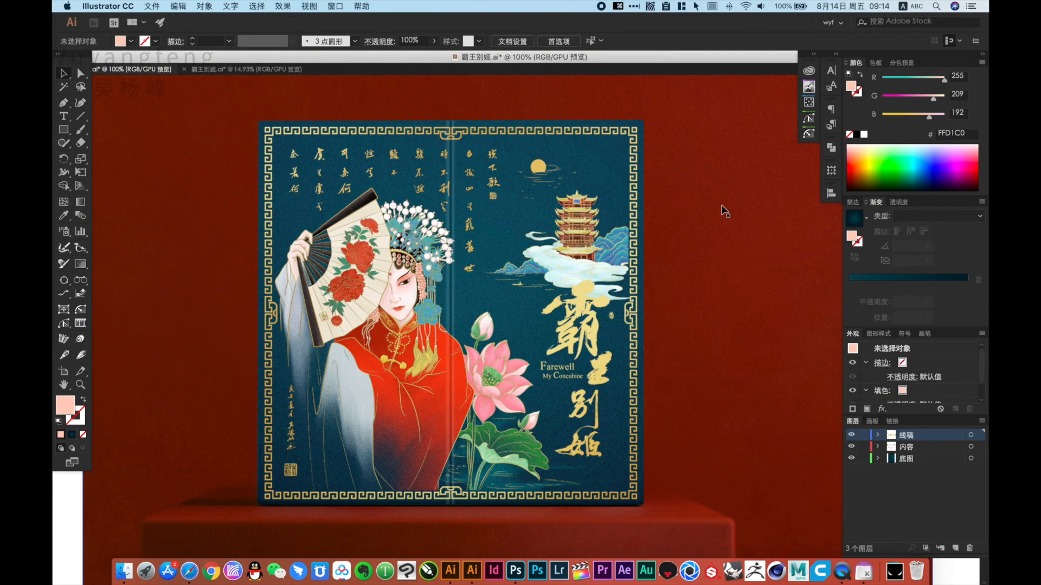
left_click(721, 207)
left_click(475, 197, "alt+super")
left_click(472, 203, "alt+super")
left_click(471, 202, "alt+super")
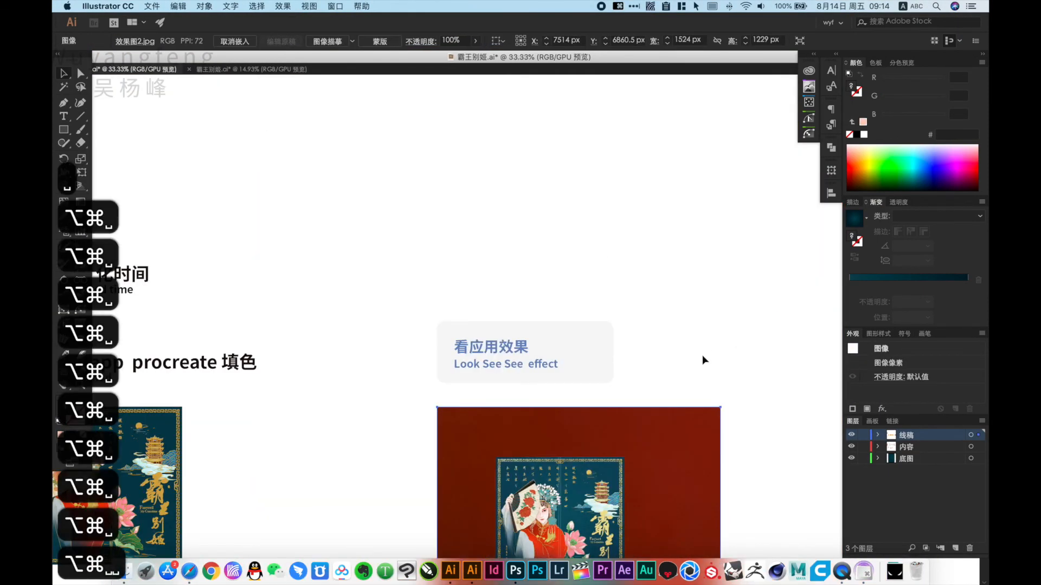
key("Tab")
left_click(513, 355, "alt+super")
left_click(514, 356, "alt+super")
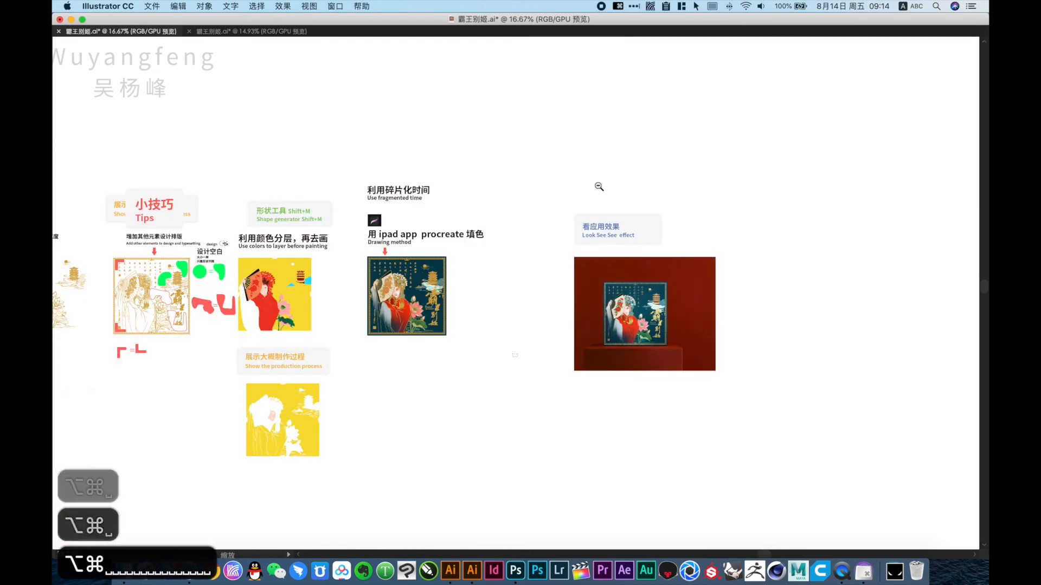
left_click(624, 177, "alt+super")
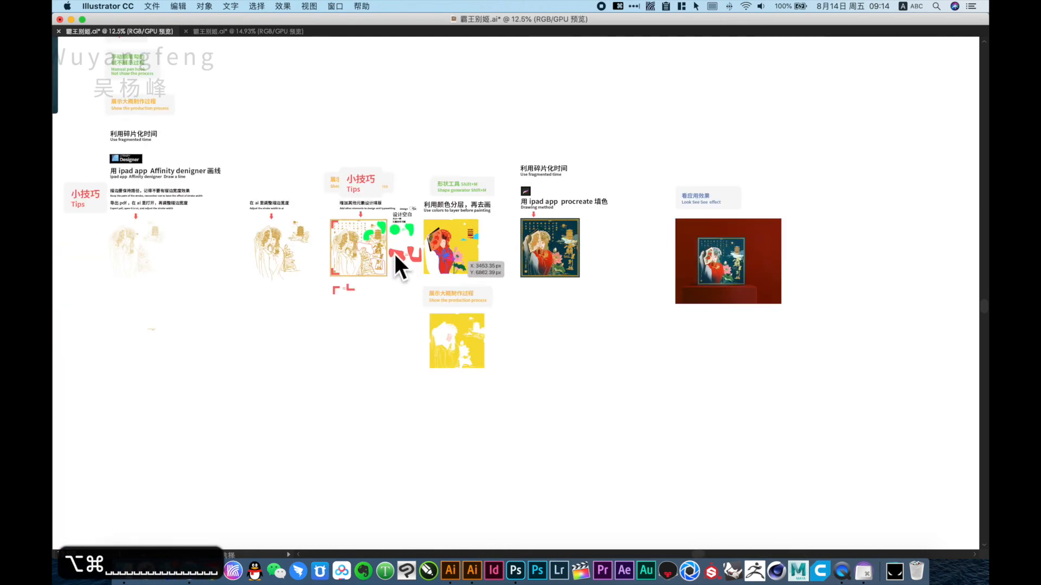
Step: Examine the 下期预告 (Next preview) note announcing 图案绘制 (pattern drawing)
left_click_drag(606, 129, 464, 318)
left_click_drag(579, 193, 567, 274)
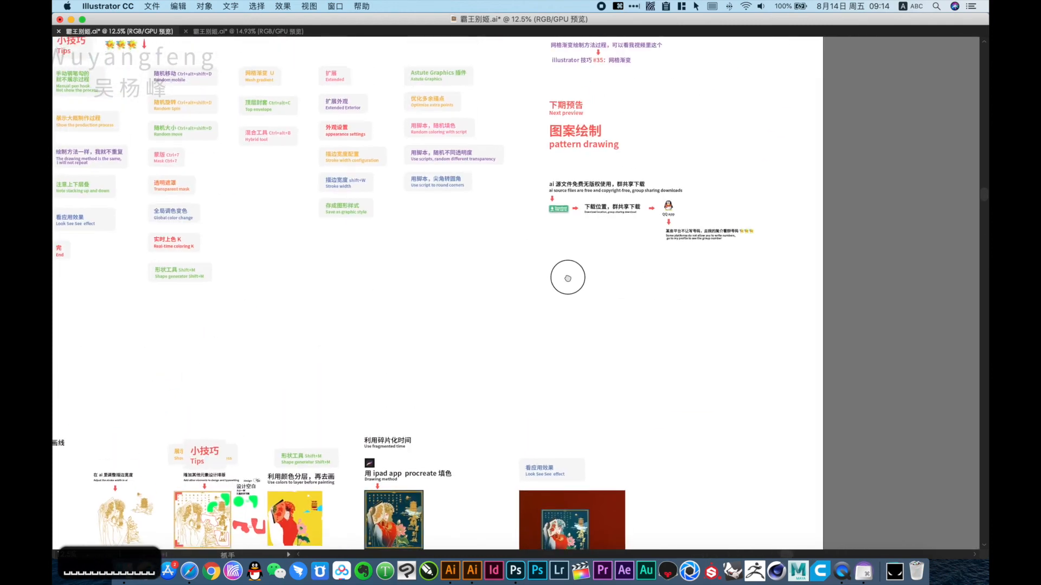
mouse_move(625, 153)
left_mouse_down()
mouse_move(621, 193)
mouse_move(657, 218)
left_mouse_up()
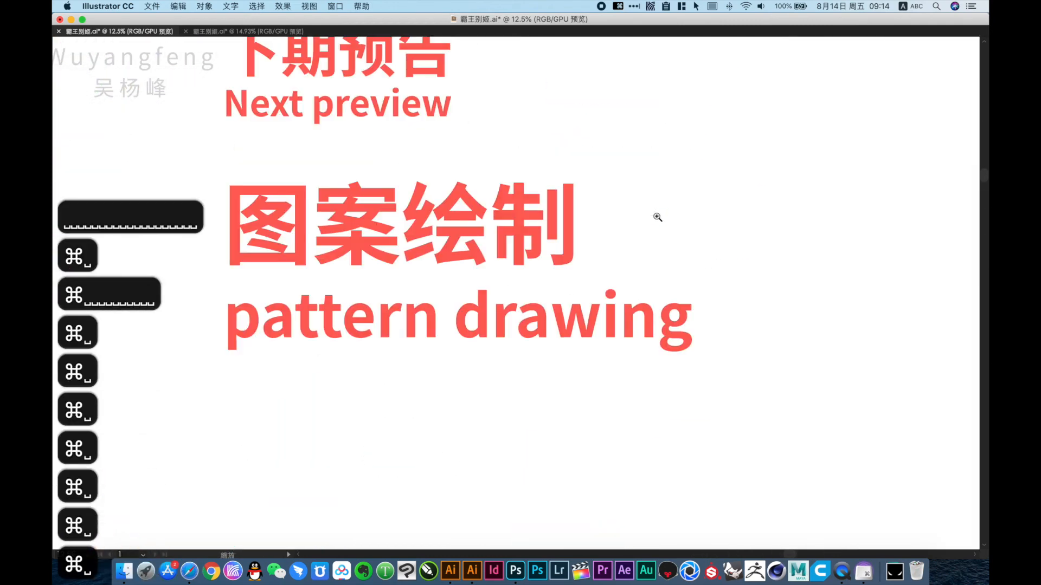
Step: Read the notes on the free ai source file download, from the group sharing location to the QQ app and profile hint
left_click(607, 228, "alt+super")
left_click(607, 228, "alt+super")
left_click_drag(502, 328, 567, 93)
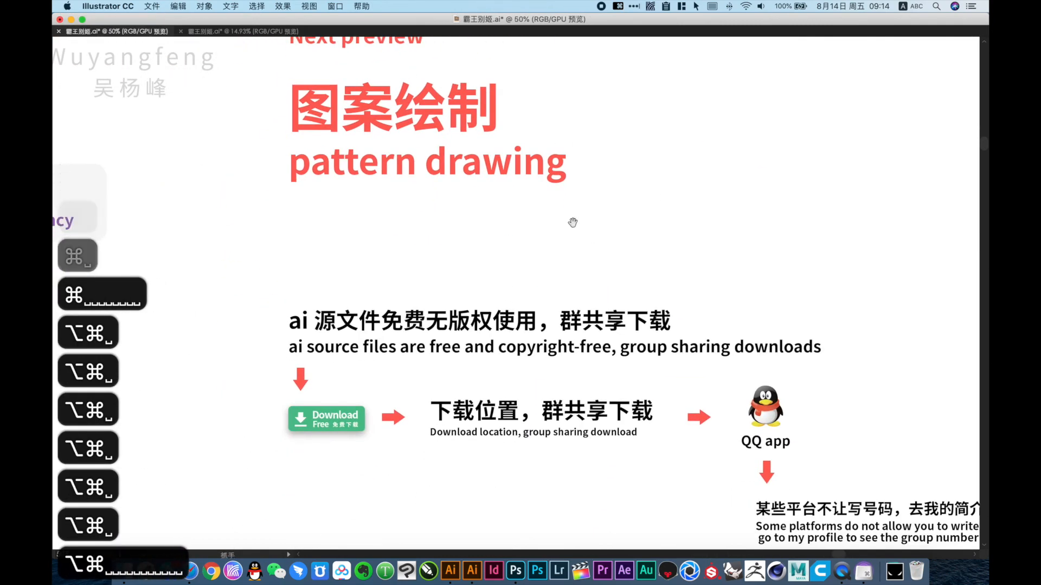
left_click_drag(551, 292, 509, 197)
left_click_drag(204, 163, 780, 385)
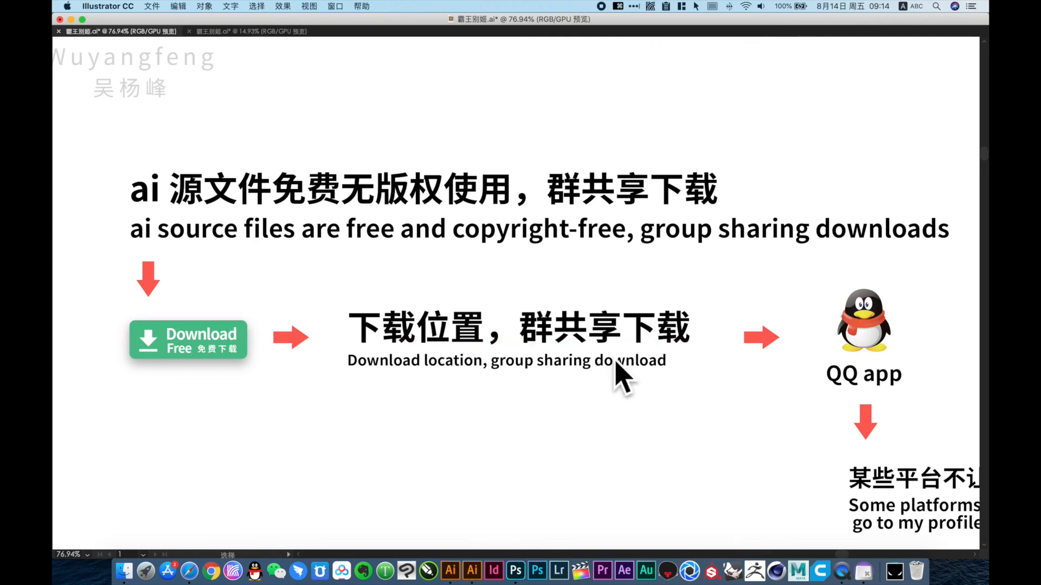
left_click_drag(738, 348, 510, 255)
left_click_drag(621, 357, 383, 290)
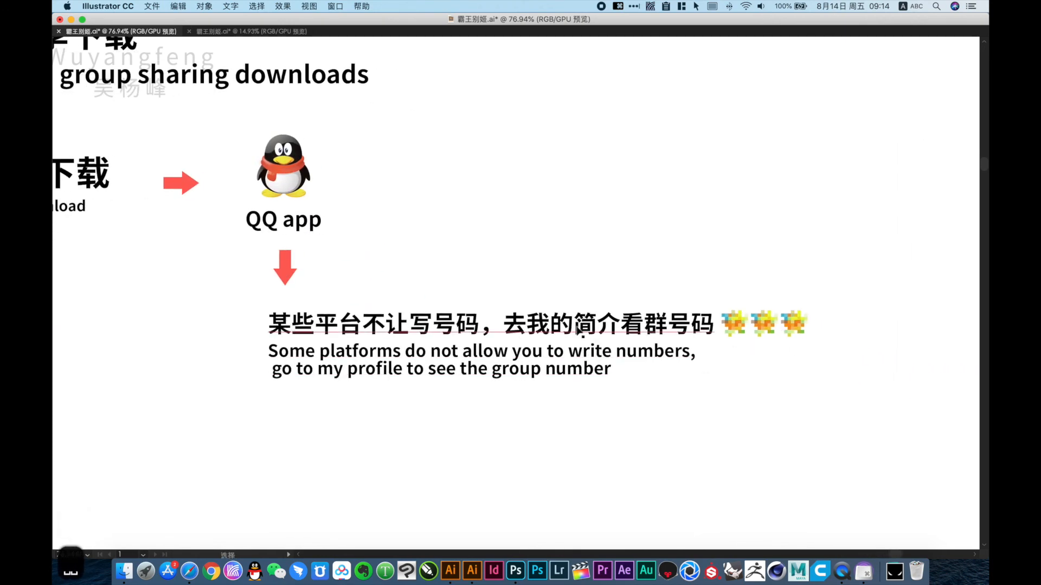
Step: Return to the overview of tip labels and show the 完 (End) card up close
left_click(353, 270, "alt+super")
left_click(353, 269, "alt+super")
left_click(353, 270, "alt+super")
left_click(353, 269, "alt+super")
left_click(353, 269, "alt+super")
left_click(353, 270, "alt+super")
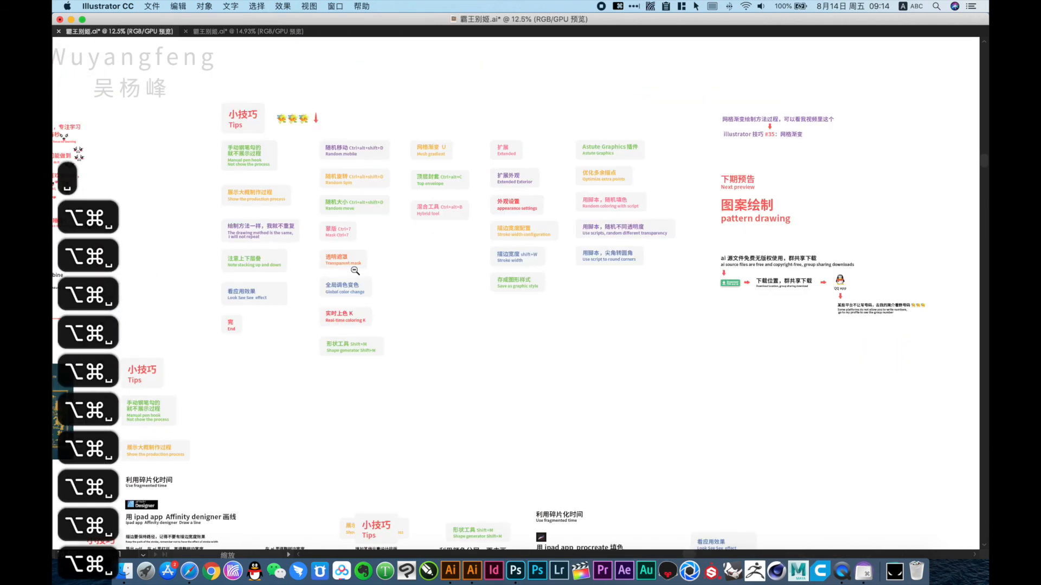
left_click_drag(210, 304, 280, 353)
left_click_drag(325, 256, 405, 260)
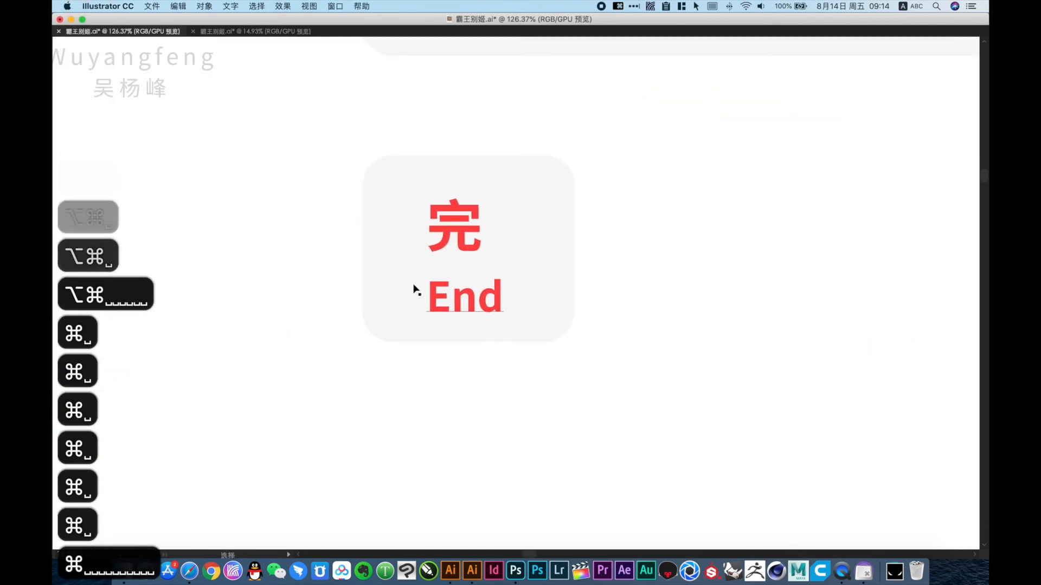